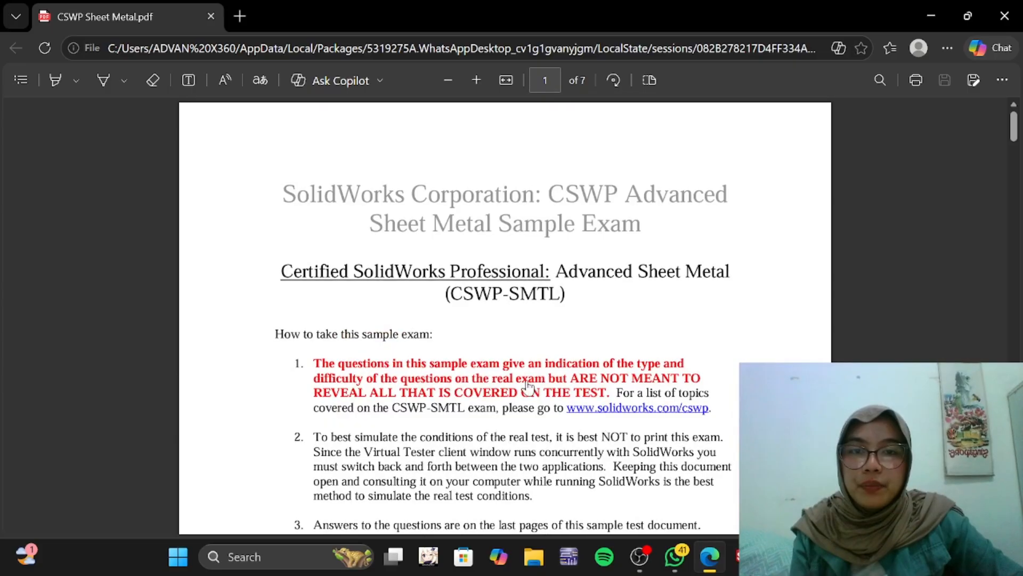
# Step: Look through the sample exam's introduction and read the part specifications and dimensions of Question 1
pyautogui.moveTo(390, 227); pyautogui.dragTo(491, 226)
pyautogui.click(551, 423)
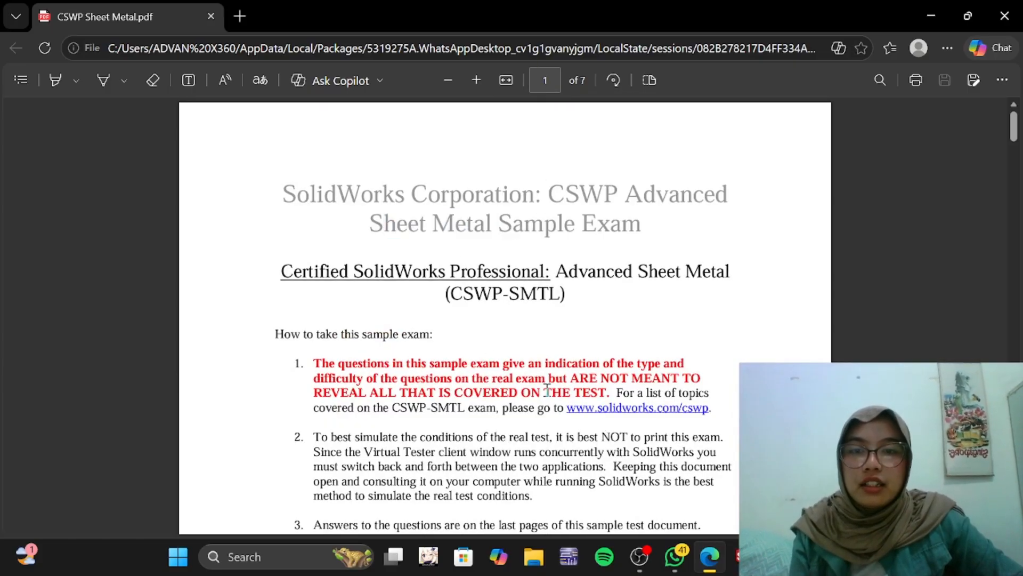
pyautogui.scroll(-15, 552, 424)
pyautogui.scroll(-12, 554, 425)
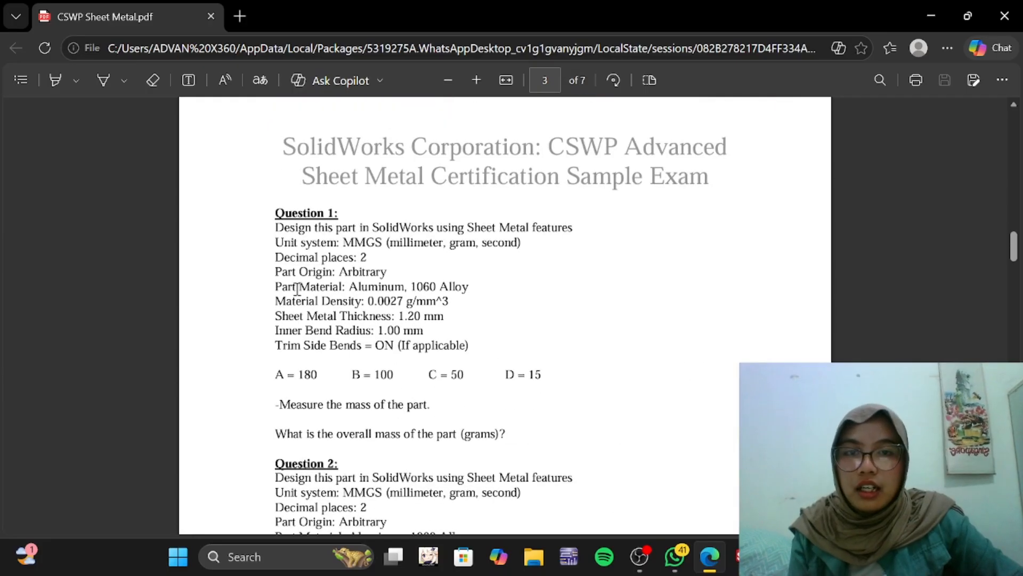
pyautogui.moveTo(272, 226); pyautogui.dragTo(404, 309)
pyautogui.click(569, 357)
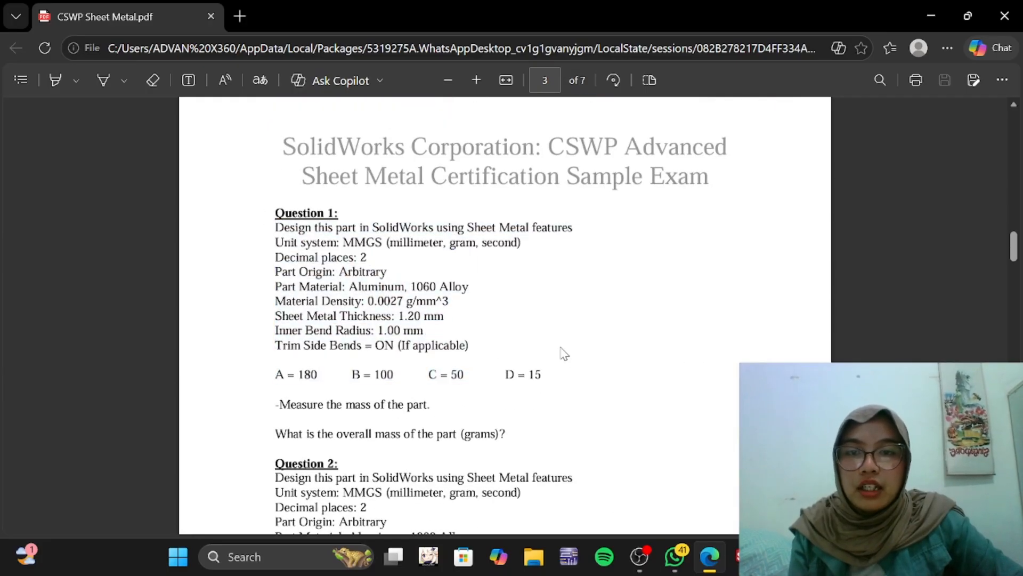
pyautogui.scroll(-5, 591, 412)
pyautogui.scroll(3, 596, 414)
pyautogui.scroll(3, 596, 414)
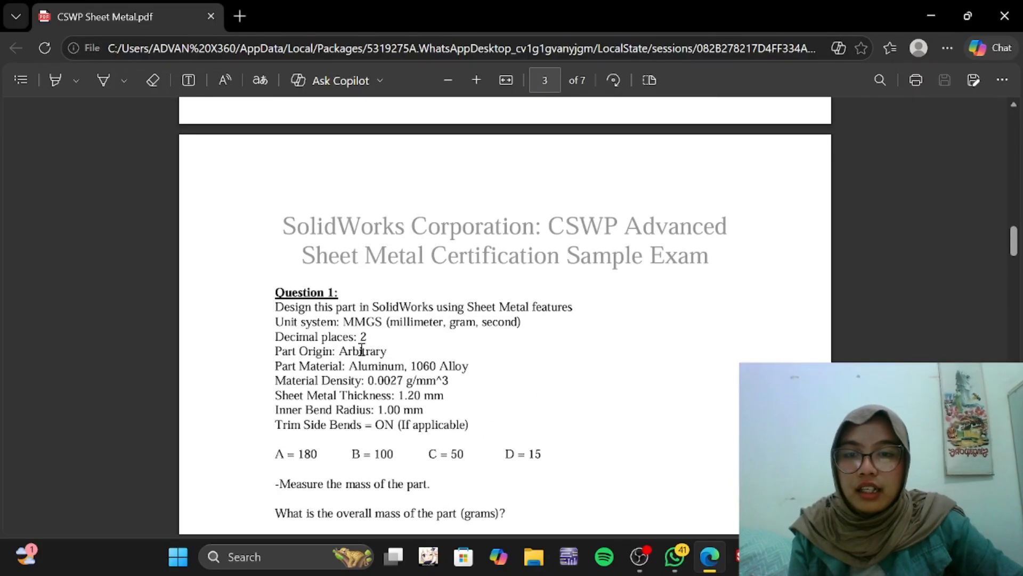
# Step: Skim the part images and remaining questions of the sample exam and return to Question 1
pyautogui.scroll(-15, 564, 345)
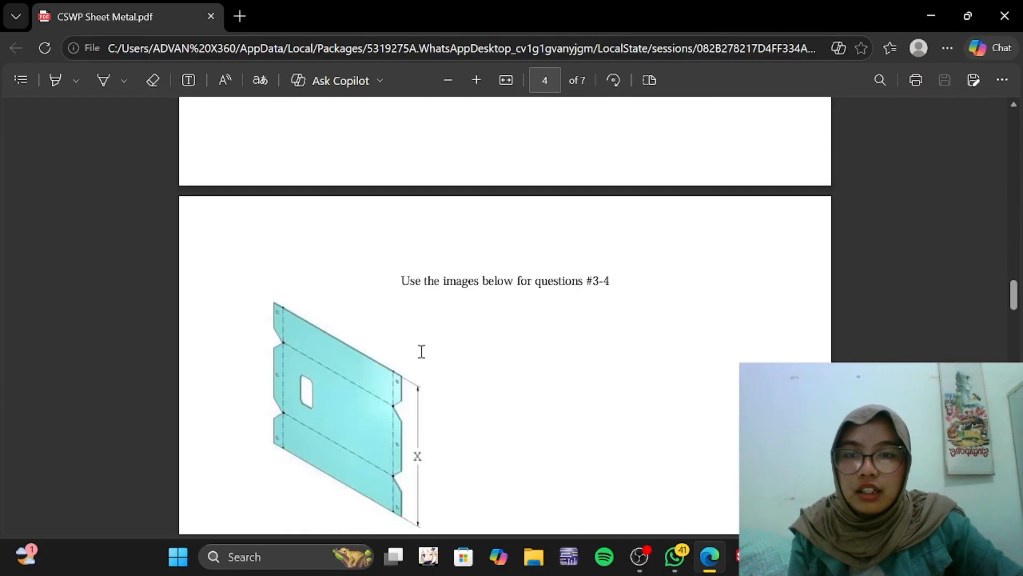
pyautogui.scroll(-20, 413, 374)
pyautogui.scroll(12, 400, 416)
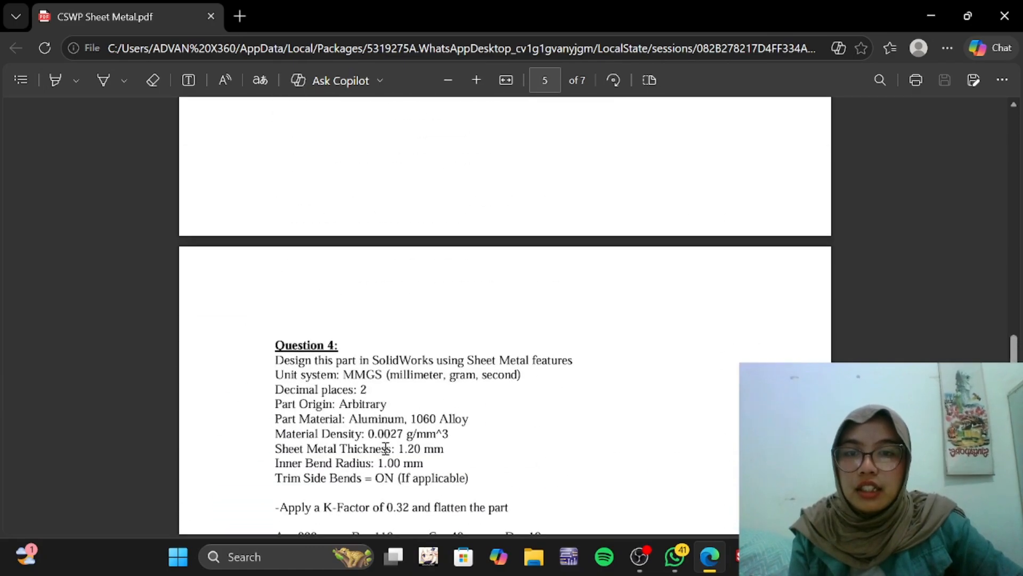
pyautogui.scroll(-15, 433, 439)
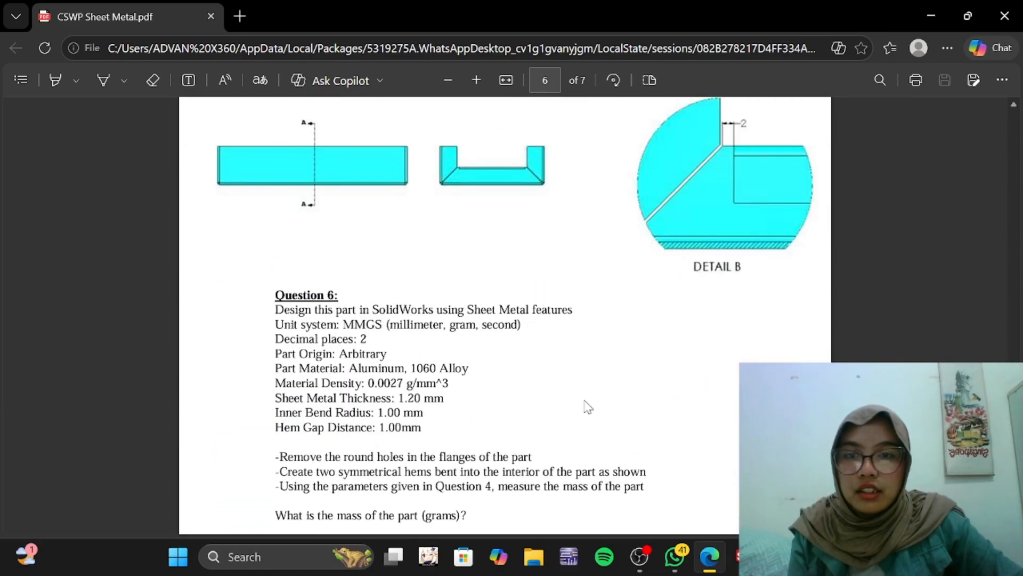
pyautogui.scroll(-10, 533, 407)
pyautogui.scroll(15, 498, 439)
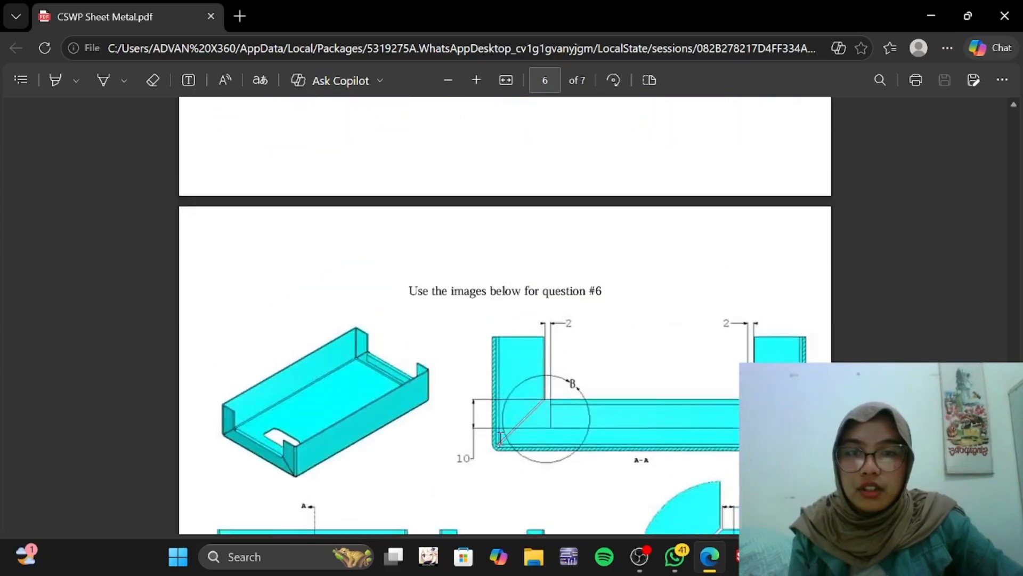
pyautogui.scroll(20, 501, 438)
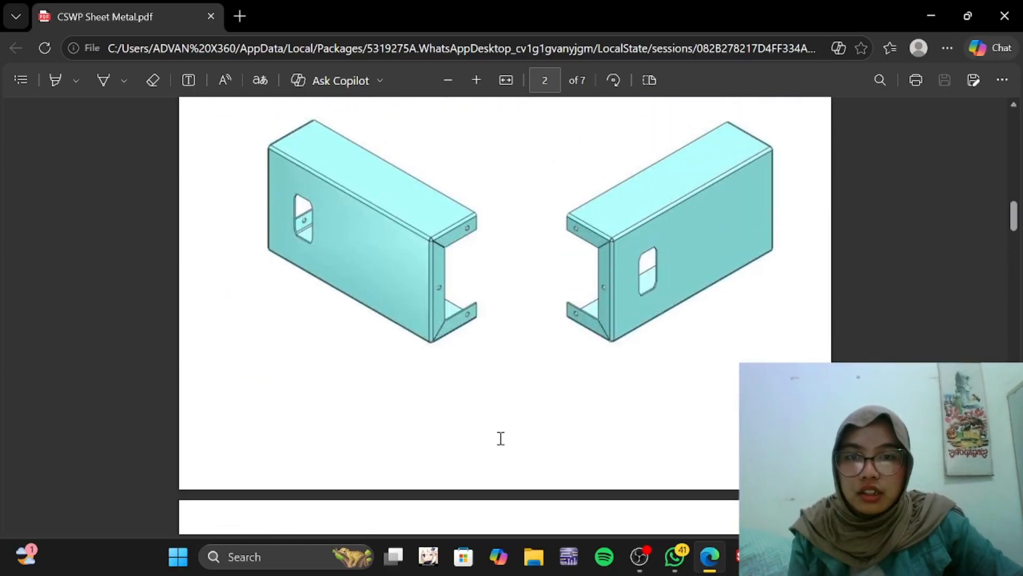
pyautogui.scroll(5, 501, 438)
pyautogui.scroll(11, 532, 330)
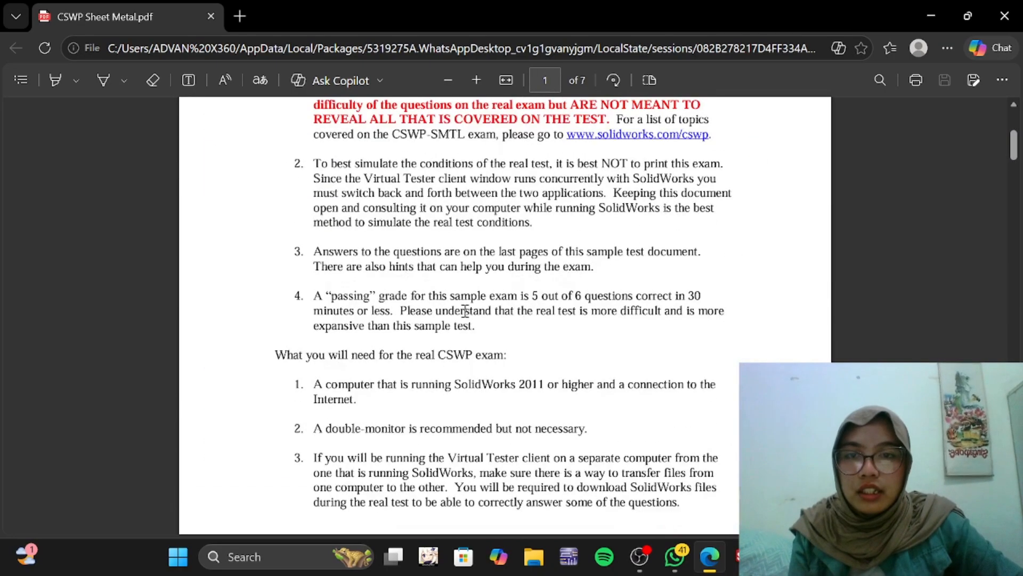
pyautogui.scroll(-7, 457, 328)
pyautogui.scroll(-15, 457, 328)
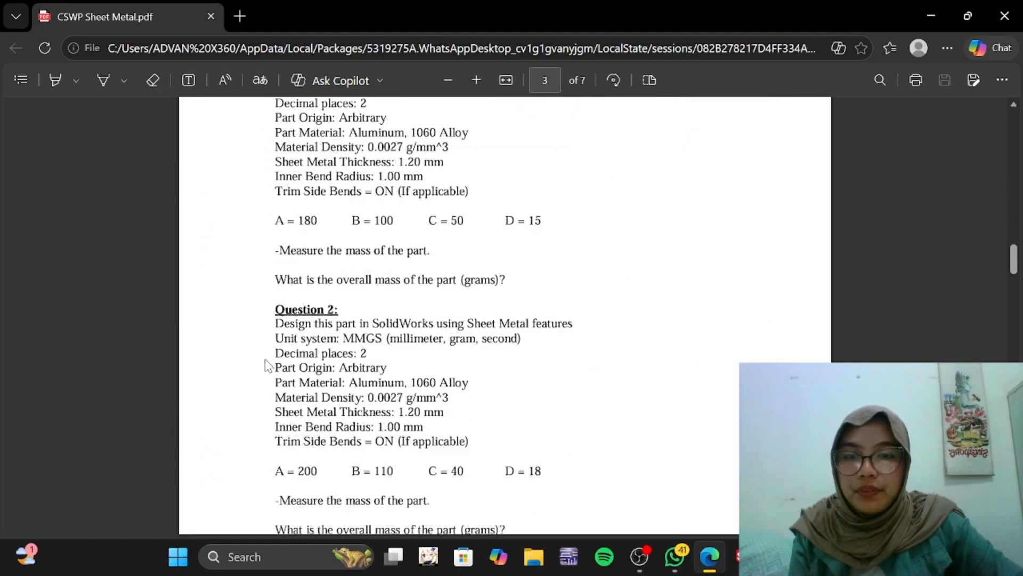
pyautogui.scroll(3, 650, 468)
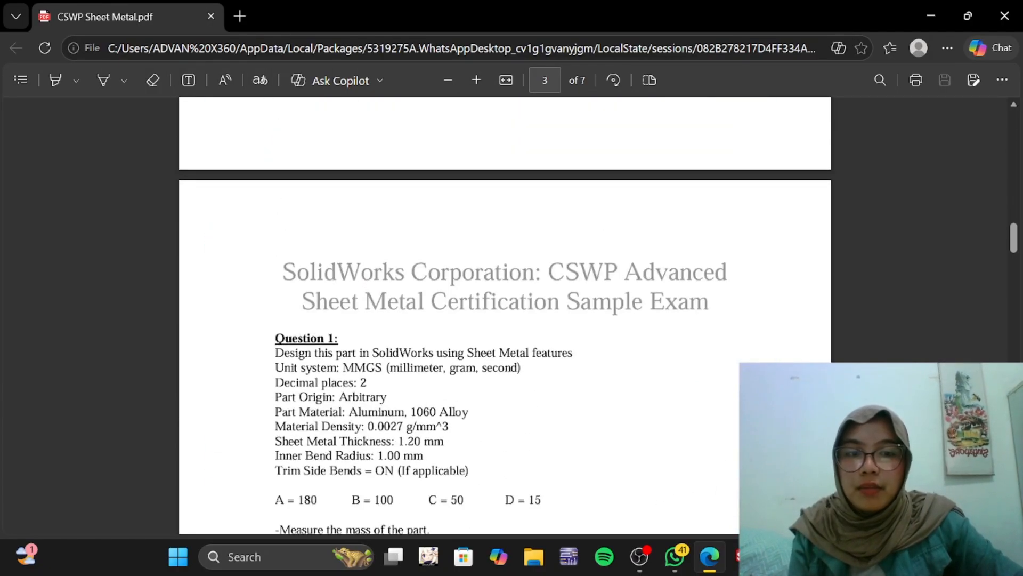
# Step: Review Question 1's unit system, decimal places, material, density, thickness and bend radius
pyautogui.click(643, 559)
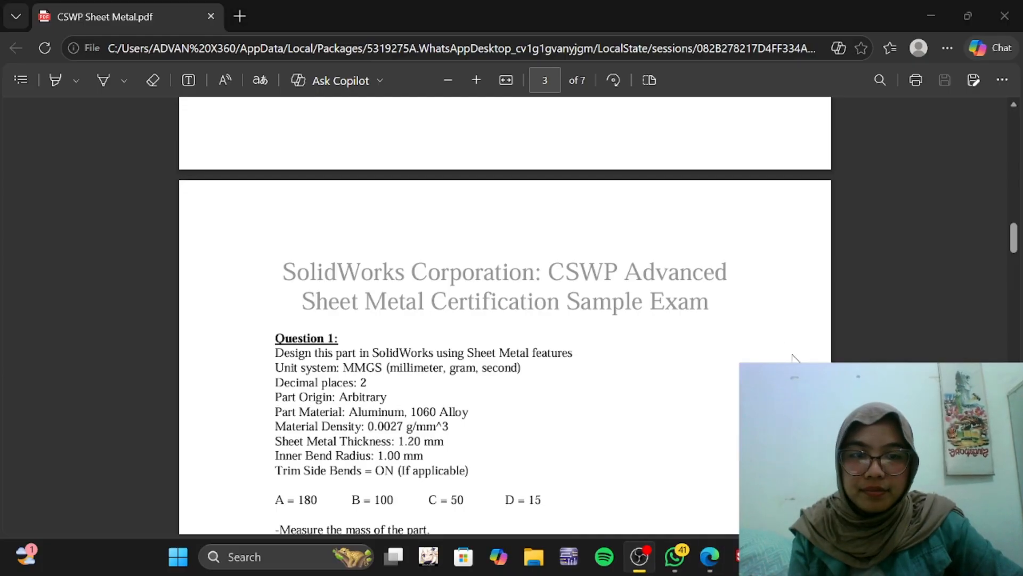
pyautogui.click(709, 556)
pyautogui.scroll(-3, 405, 410)
pyautogui.scroll(2, 389, 327)
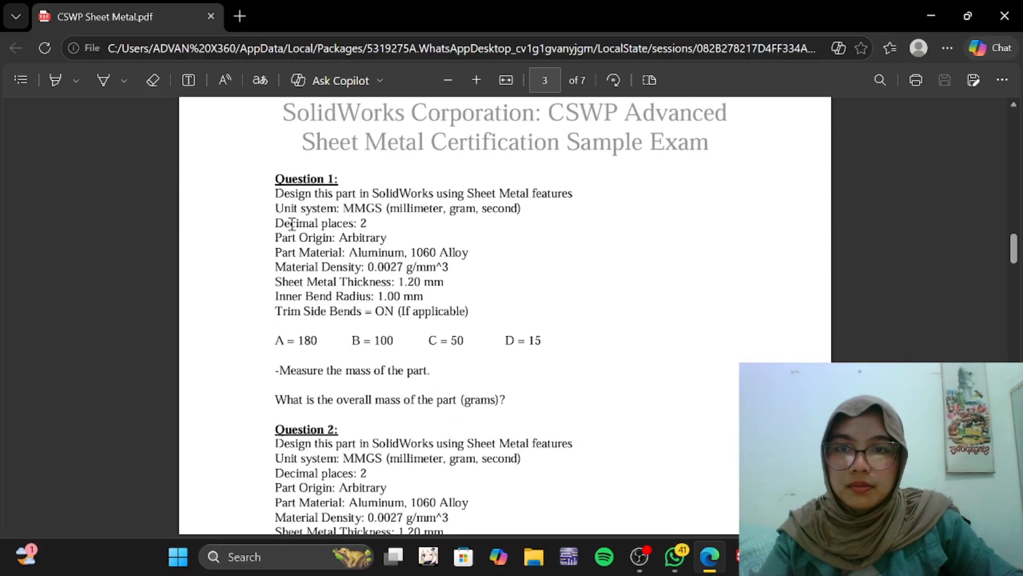
pyautogui.moveTo(264, 196); pyautogui.dragTo(522, 324)
pyautogui.click(351, 237)
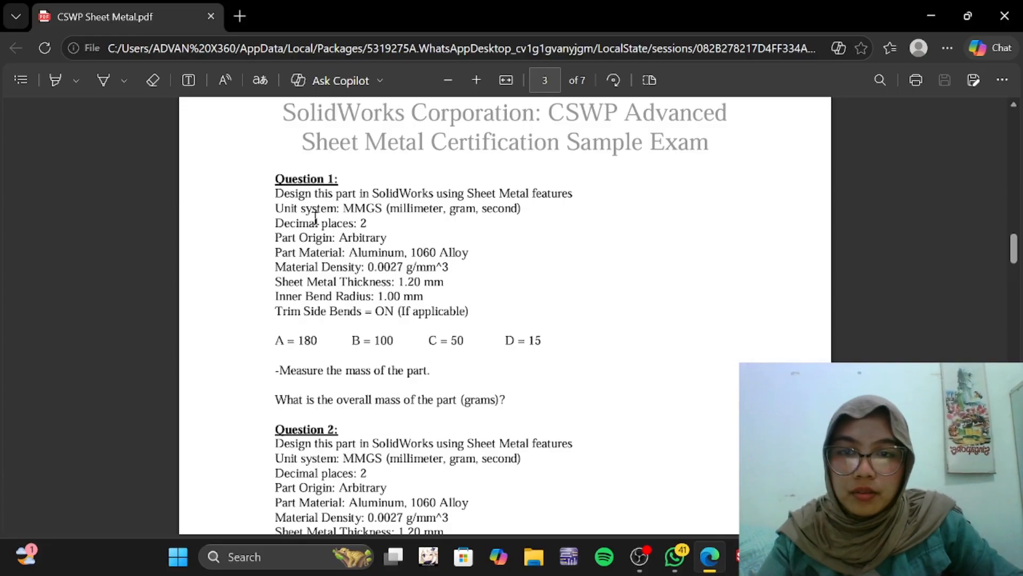
# Step: Switch to SOLIDWORKS, create a new part and bring up the material properties in its document settings
pyautogui.click(744, 556)
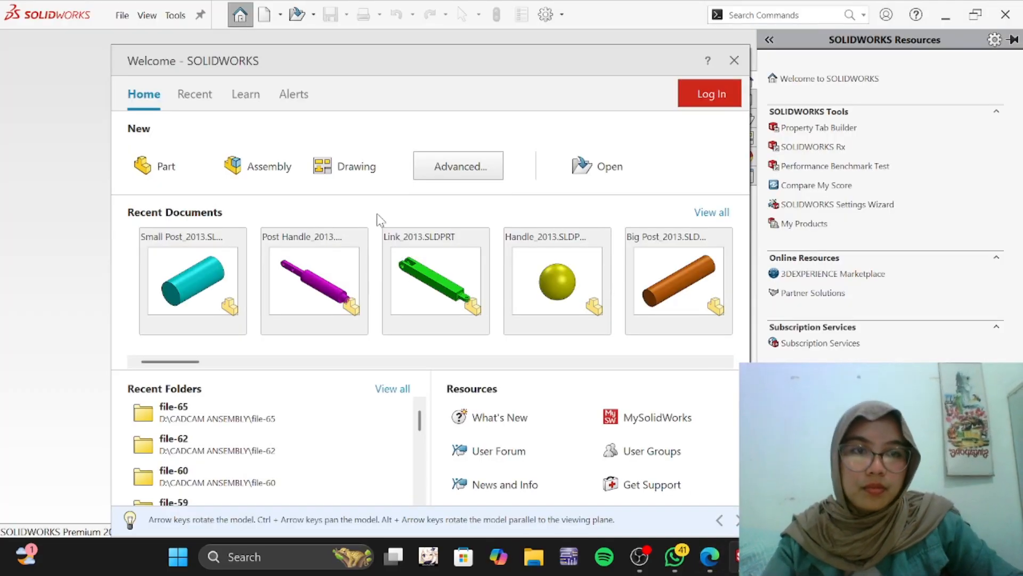
pyautogui.click(169, 165)
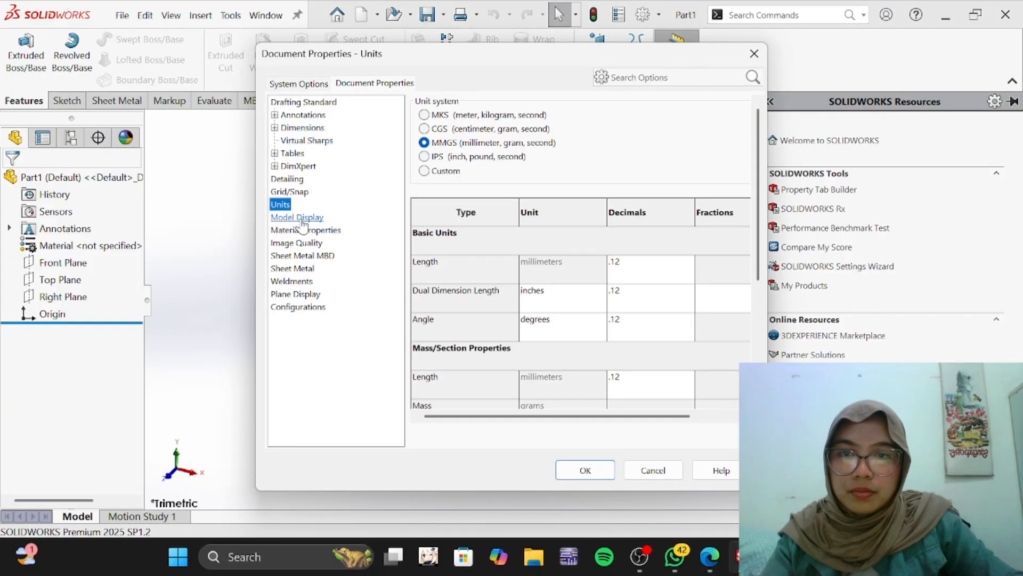
pyautogui.click(297, 217)
pyautogui.click(305, 229)
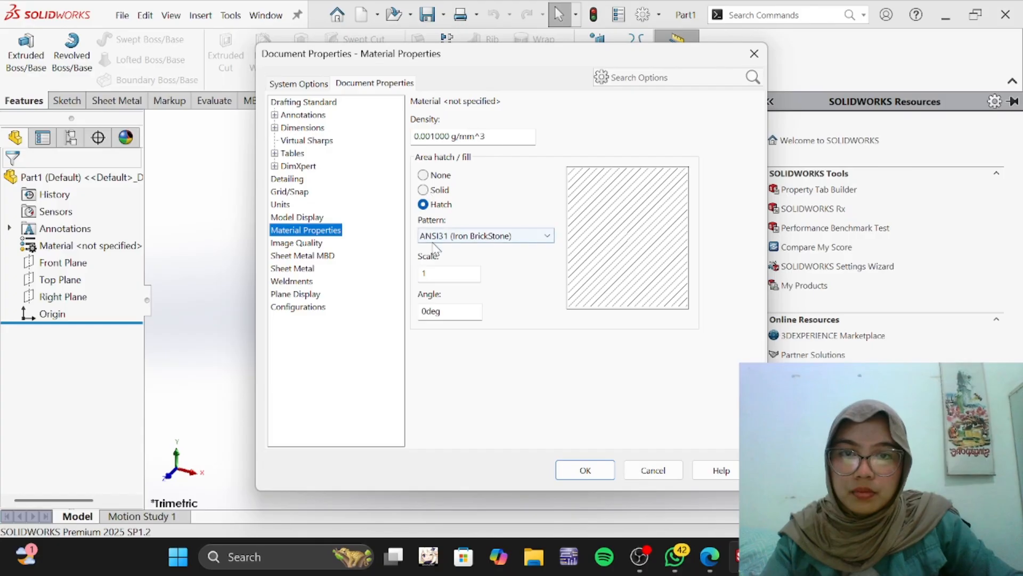
# Step: Check the part material in the exam and set the area hatch pattern to ANSI38 (Aluminum)
pyautogui.click(480, 236)
pyautogui.scroll(-2, 454, 421)
pyautogui.scroll(-10, 455, 421)
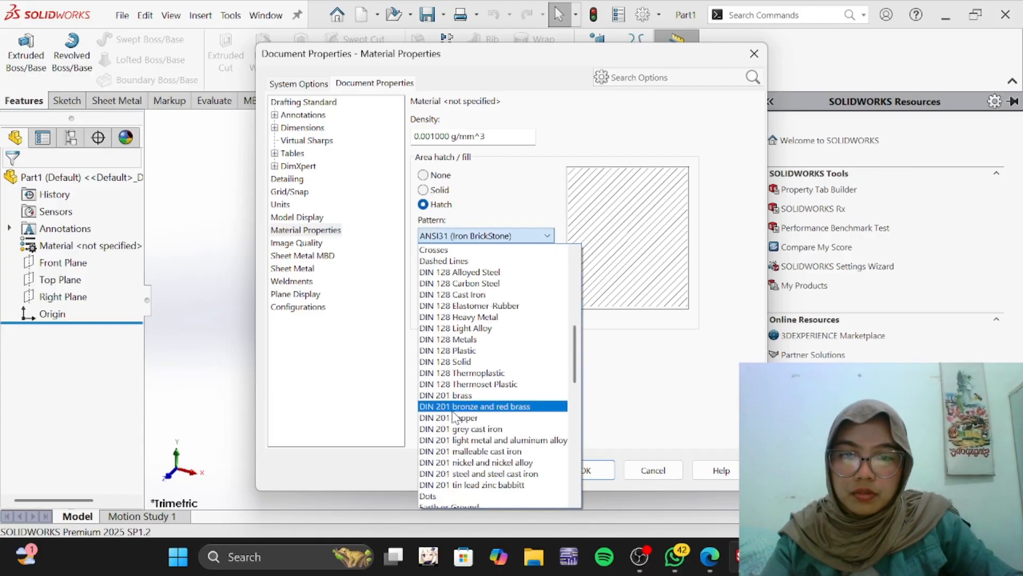
pyautogui.click(709, 556)
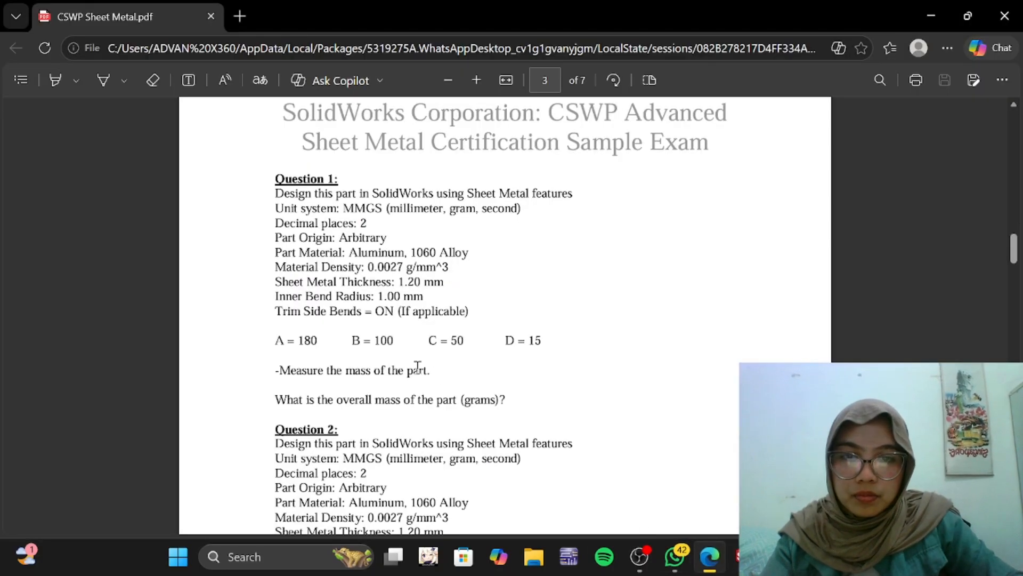
pyautogui.moveTo(341, 252); pyautogui.dragTo(526, 208)
pyautogui.click(737, 555)
pyautogui.click(479, 236)
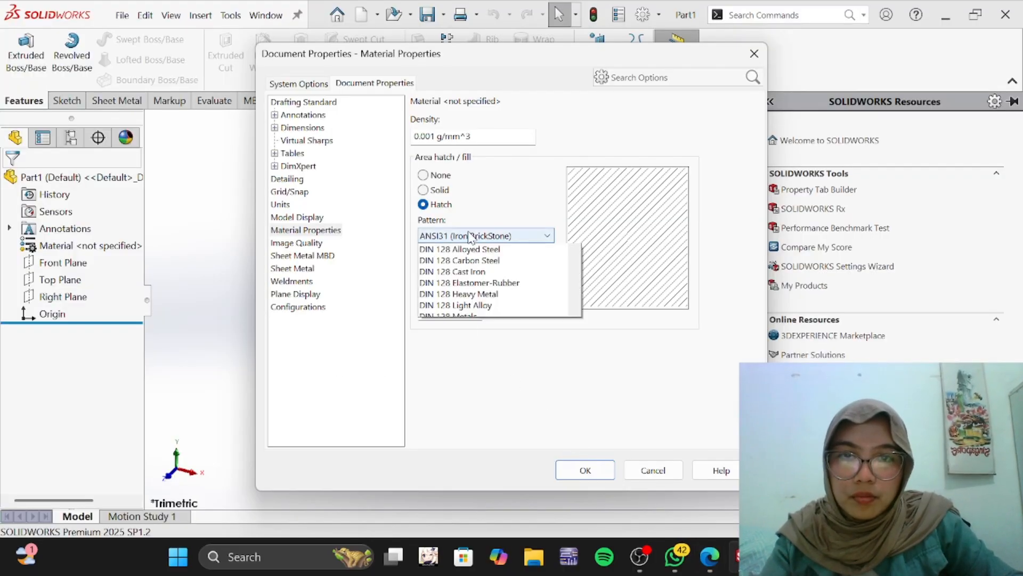
pyautogui.scroll(-2, 482, 432)
pyautogui.scroll(-4, 480, 431)
pyautogui.press('a')
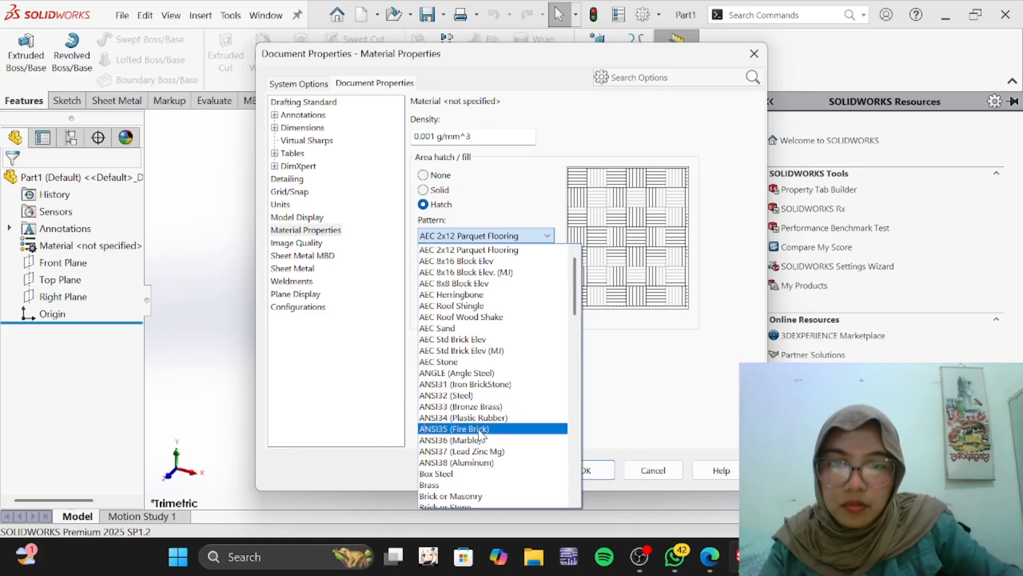
pyautogui.scroll(-2, 505, 473)
pyautogui.scroll(2, 505, 472)
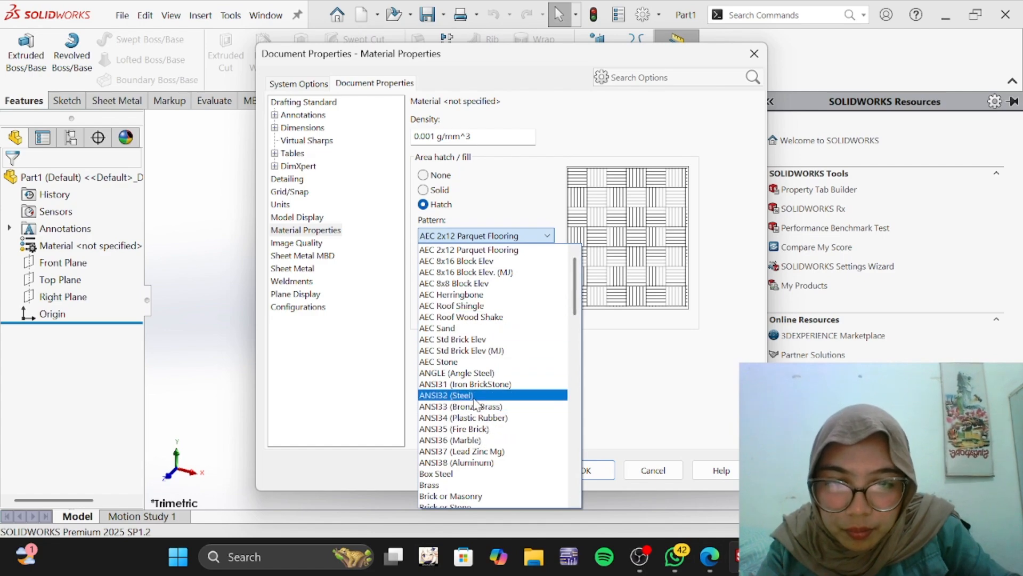
pyautogui.click(471, 462)
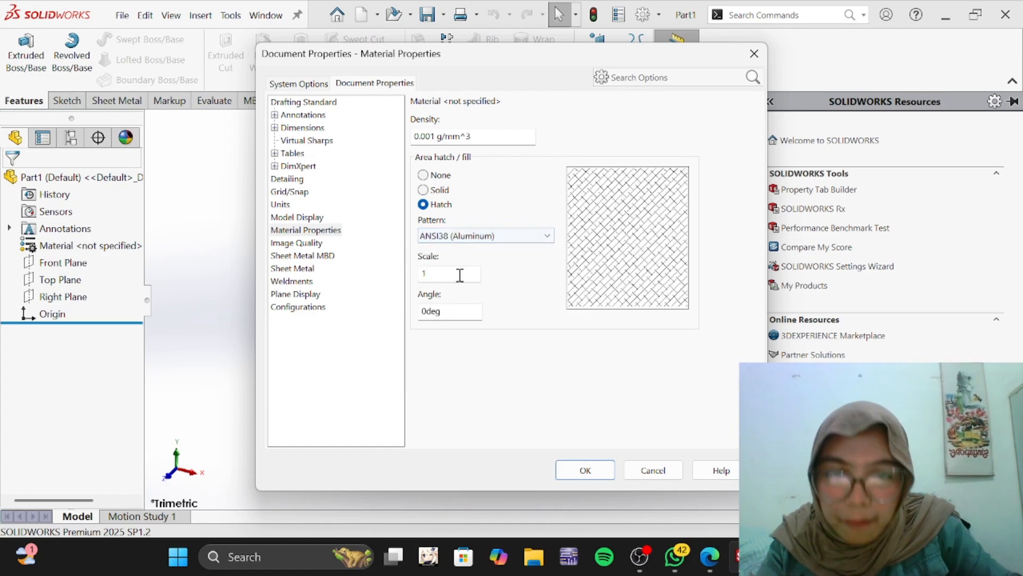
# Step: Set the material density to the exam's 0.0027 g/mm^3 and accept the document properties
pyautogui.click(438, 137)
pyautogui.press('BackSpace')
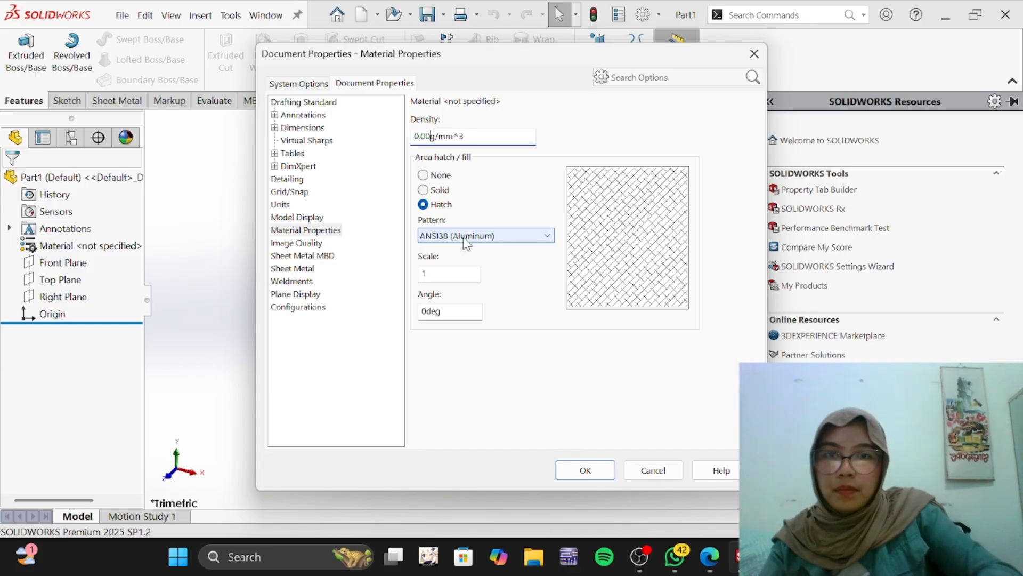
pyautogui.hotkey('alt', 'Tab')
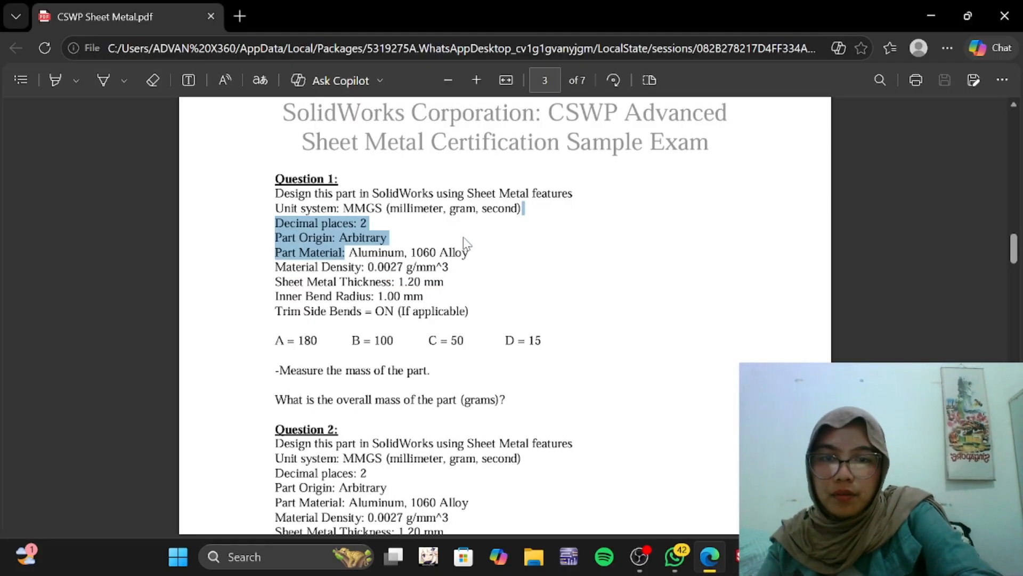
pyautogui.hotkey('alt', 'Tab')
pyautogui.write('27')
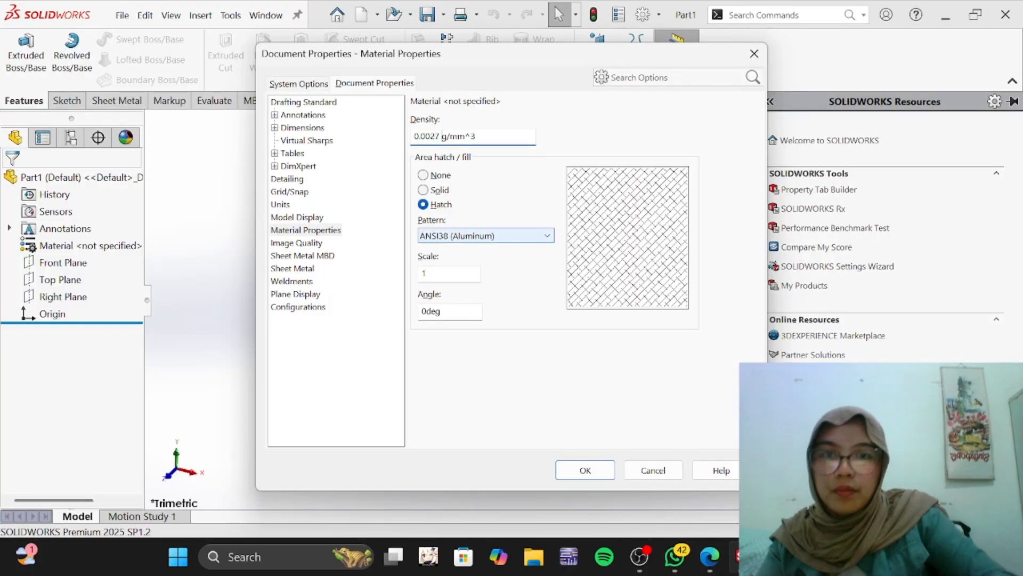
pyautogui.click(585, 470)
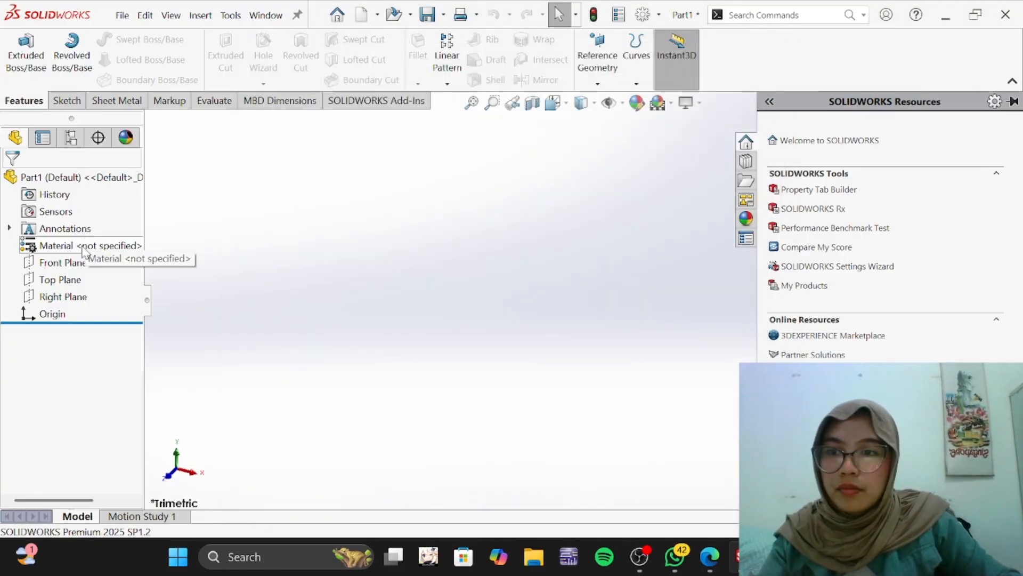
# Step: Assign 1060 Alloy as the part's material
pyautogui.click(110, 245)
pyautogui.rightClick(111, 246)
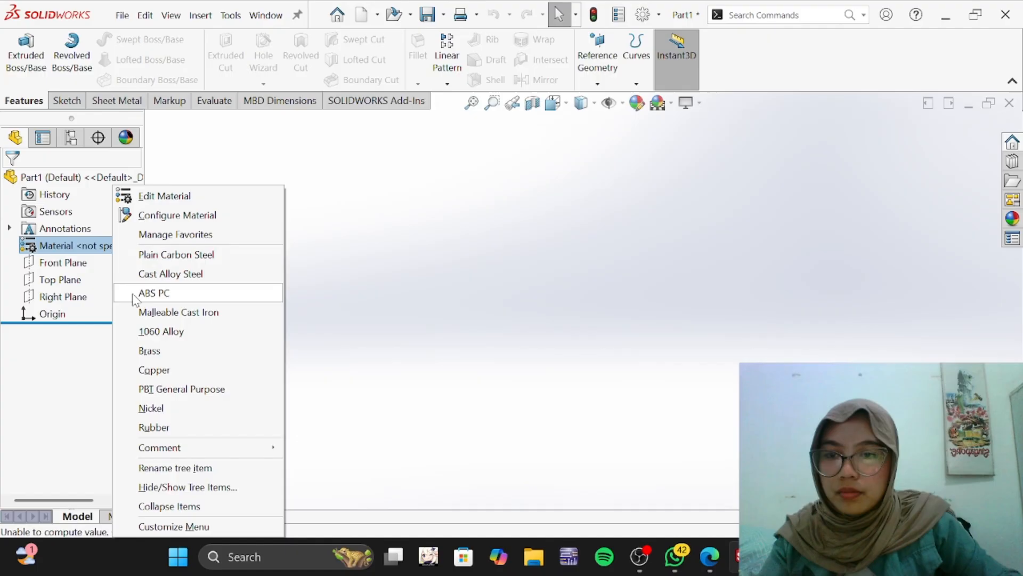
pyautogui.click(163, 331)
# Step: Edit the part's 1060 Alloy material to show its properties in Metric (MKS) units and apply it
pyautogui.rightClick(59, 245)
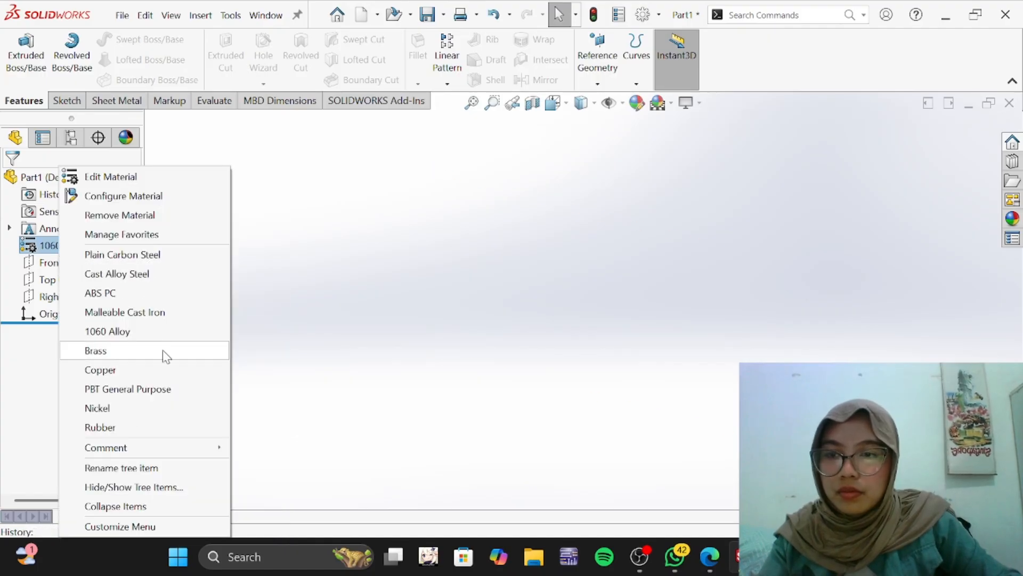
pyautogui.click(149, 178)
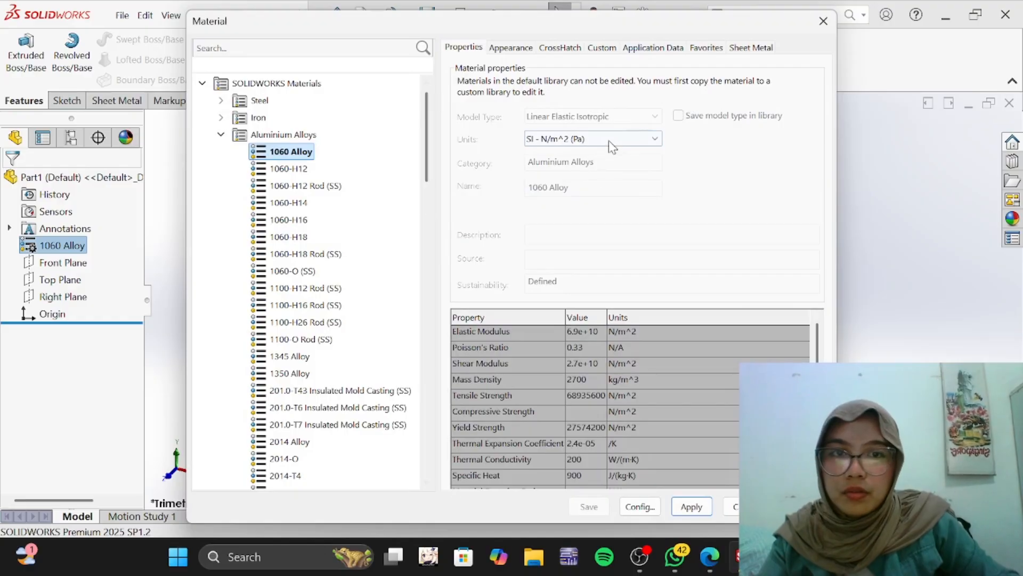
pyautogui.click(609, 140)
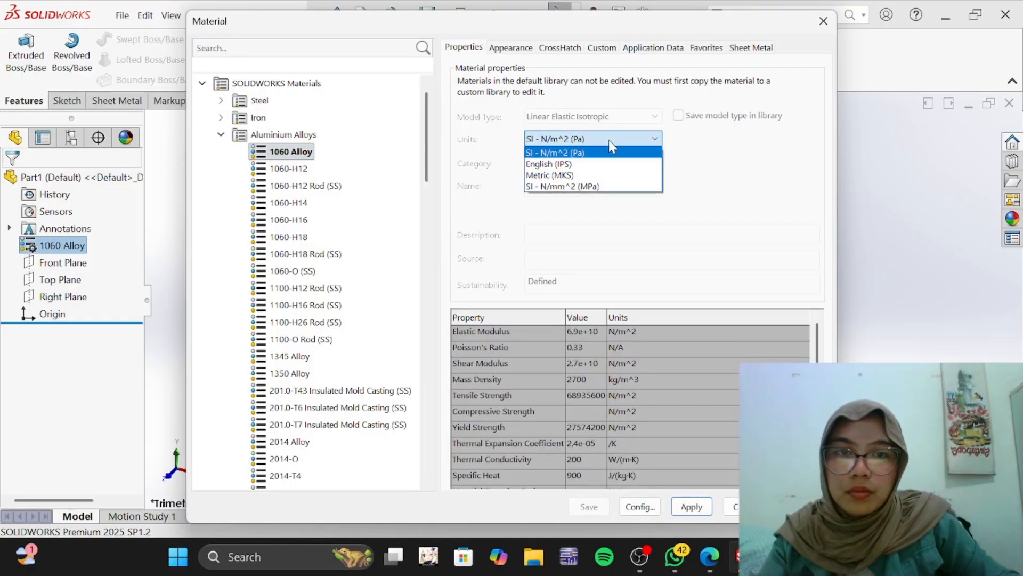
pyautogui.click(574, 175)
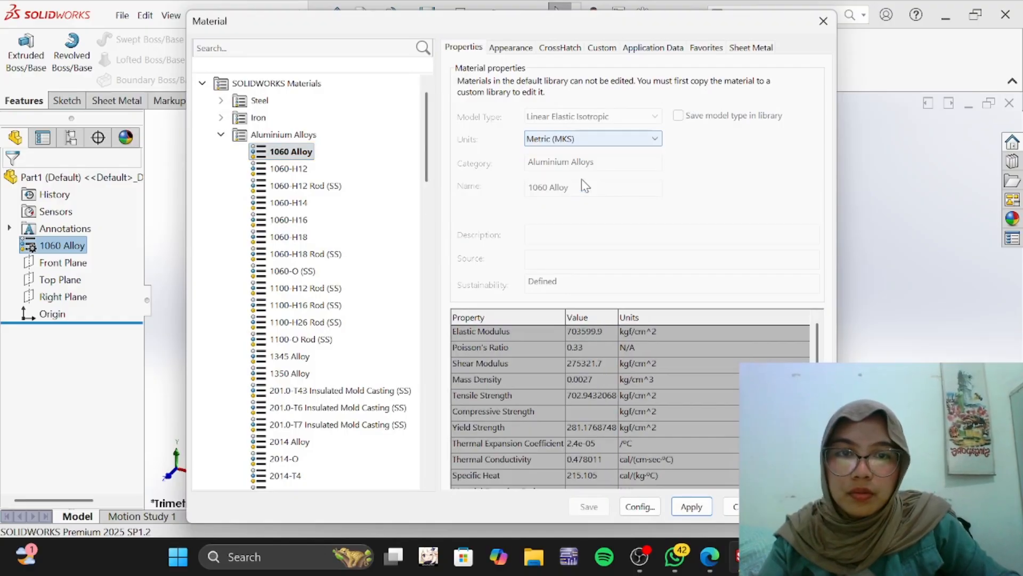
pyautogui.click(693, 506)
pyautogui.click(695, 506)
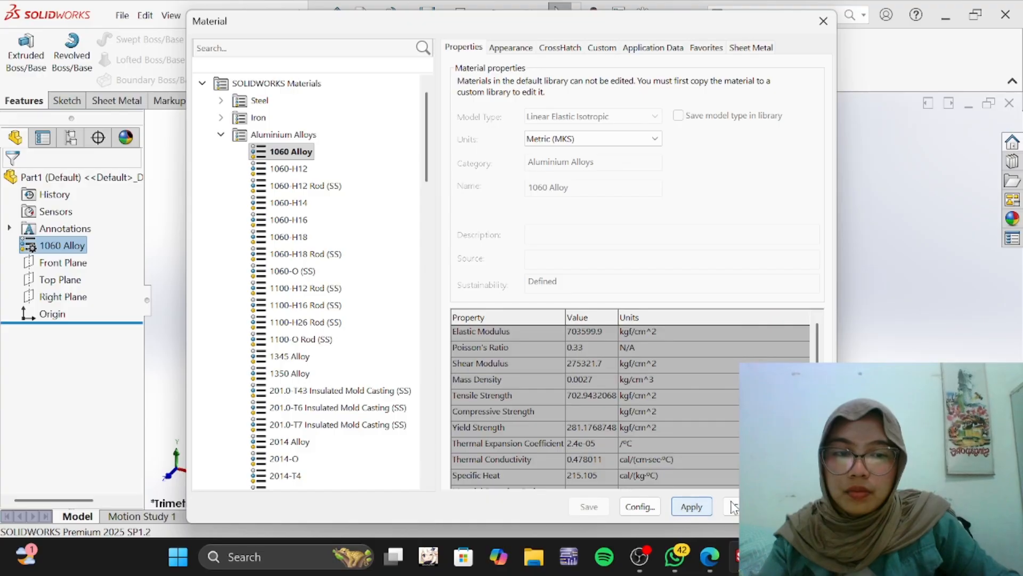
# Step: Review the configuration options and properties of the part's 1060 Alloy material and close the material settings
pyautogui.click(656, 510)
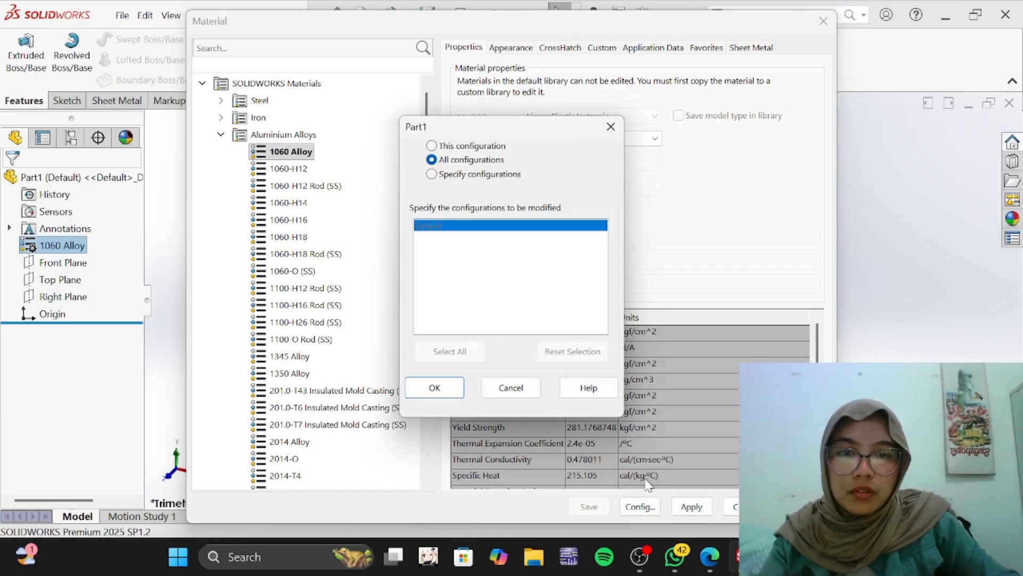
pyautogui.click(610, 126)
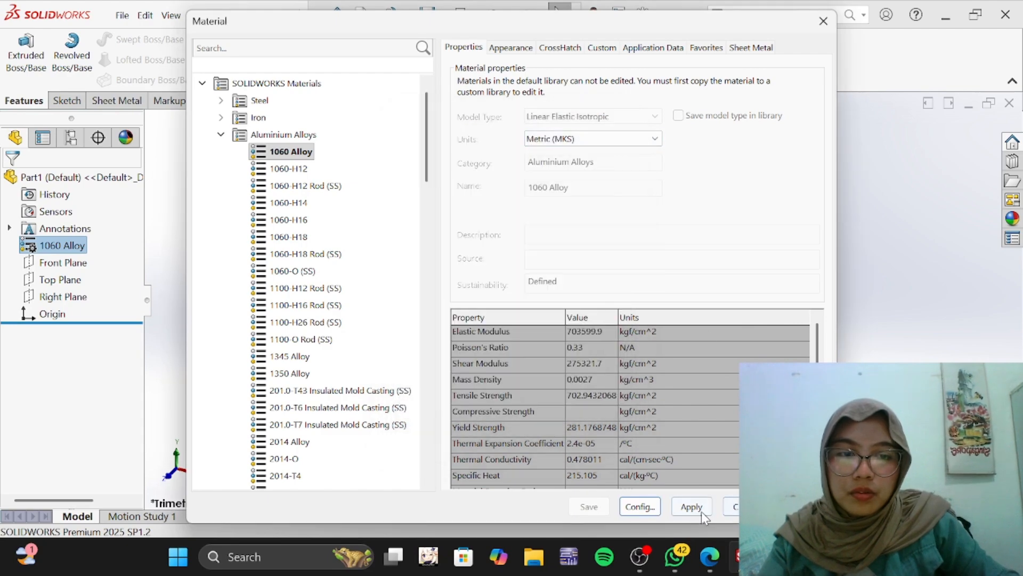
pyautogui.click(731, 506)
pyautogui.rightClick(75, 246)
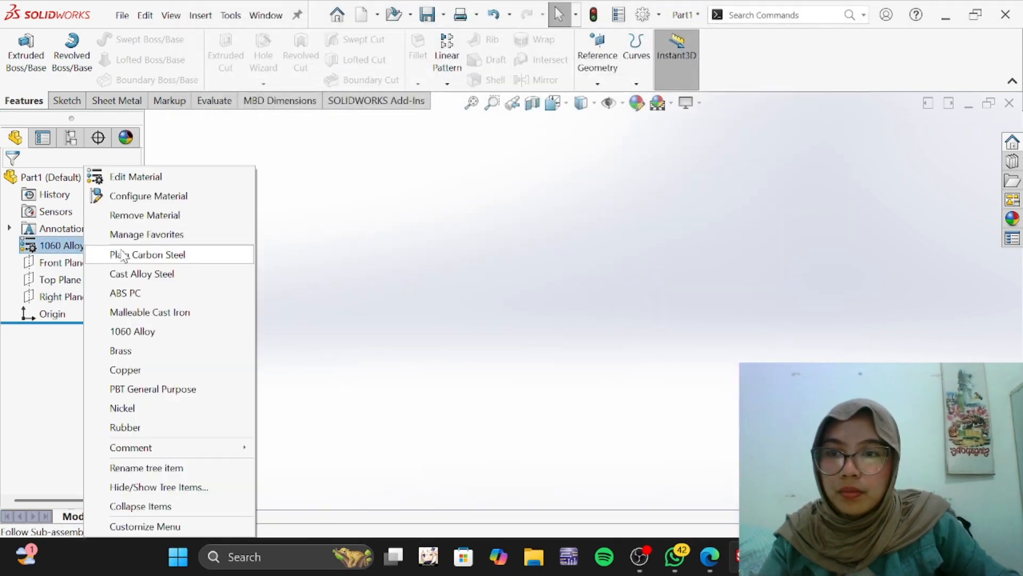
pyautogui.click(137, 178)
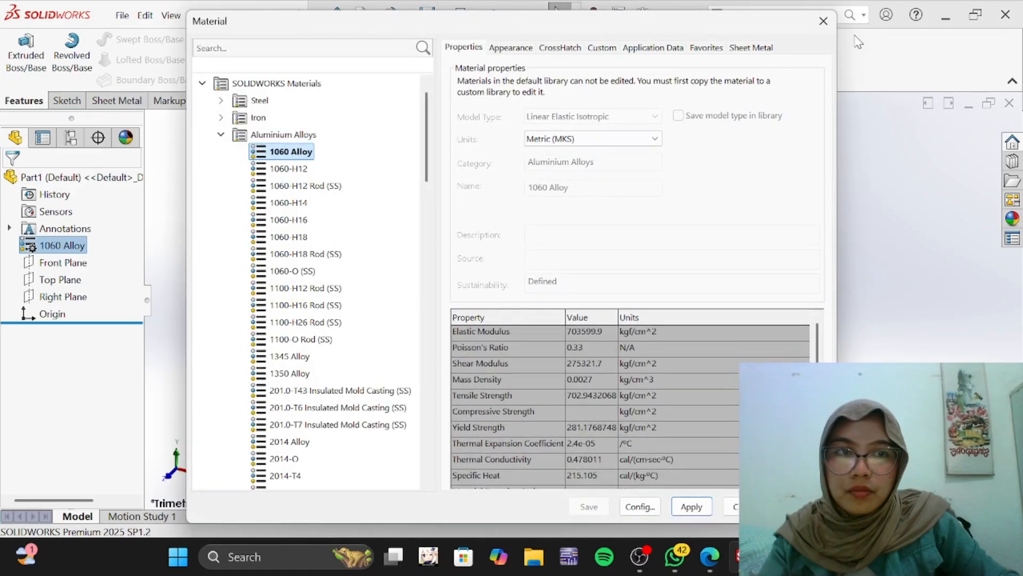
pyautogui.click(823, 21)
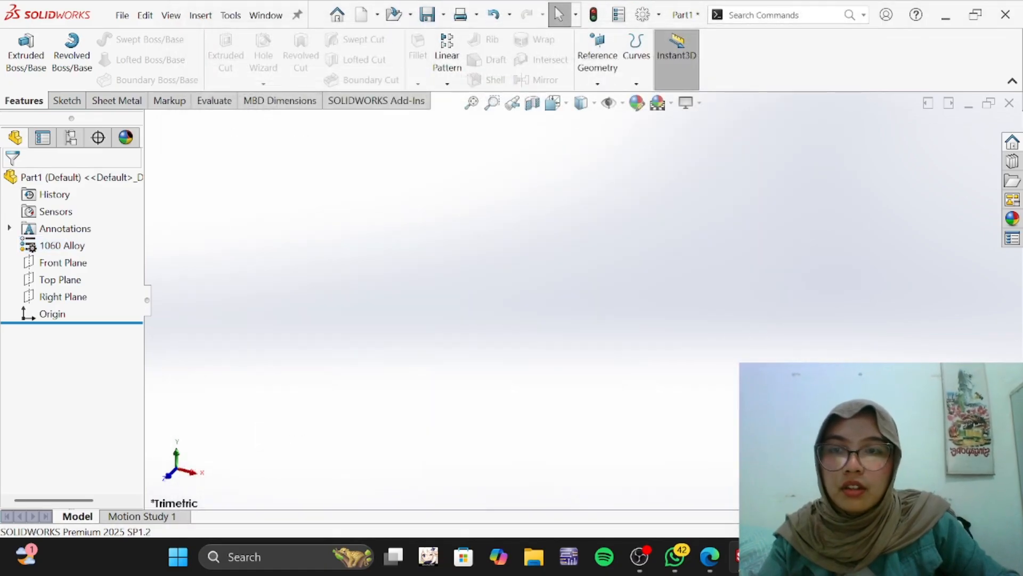
# Step: Switch to the exam PDF to check the A, B, C and D values of Question 1 and return to SOLIDWORKS
pyautogui.click(719, 564)
pyautogui.click(533, 312)
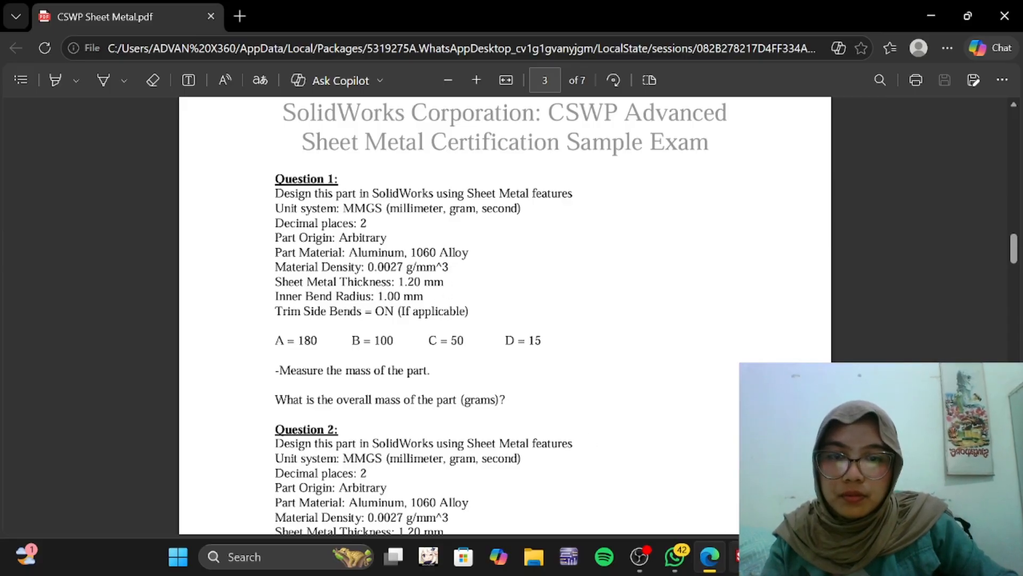
pyautogui.moveTo(269, 328); pyautogui.dragTo(555, 347)
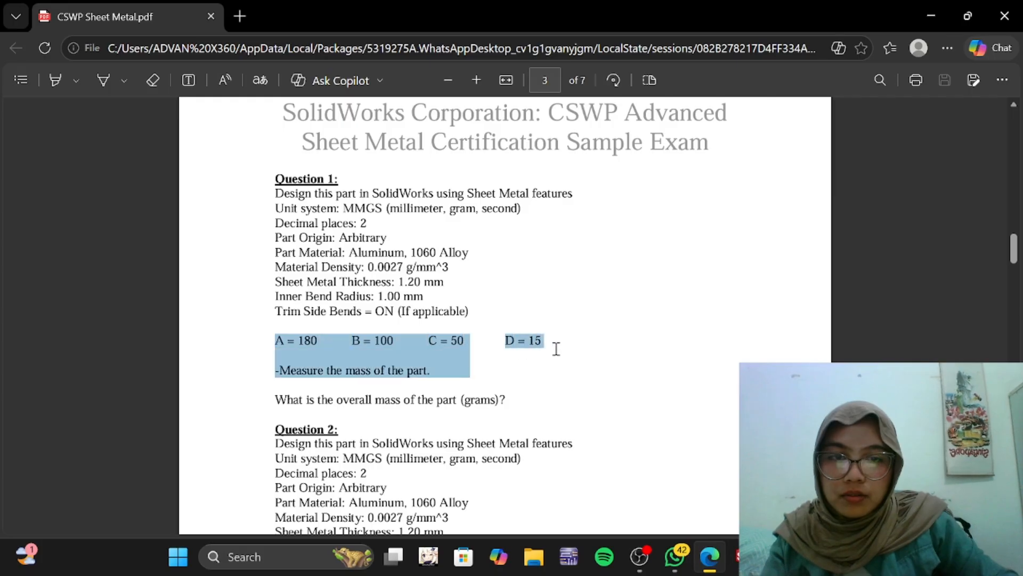
pyautogui.click(672, 473)
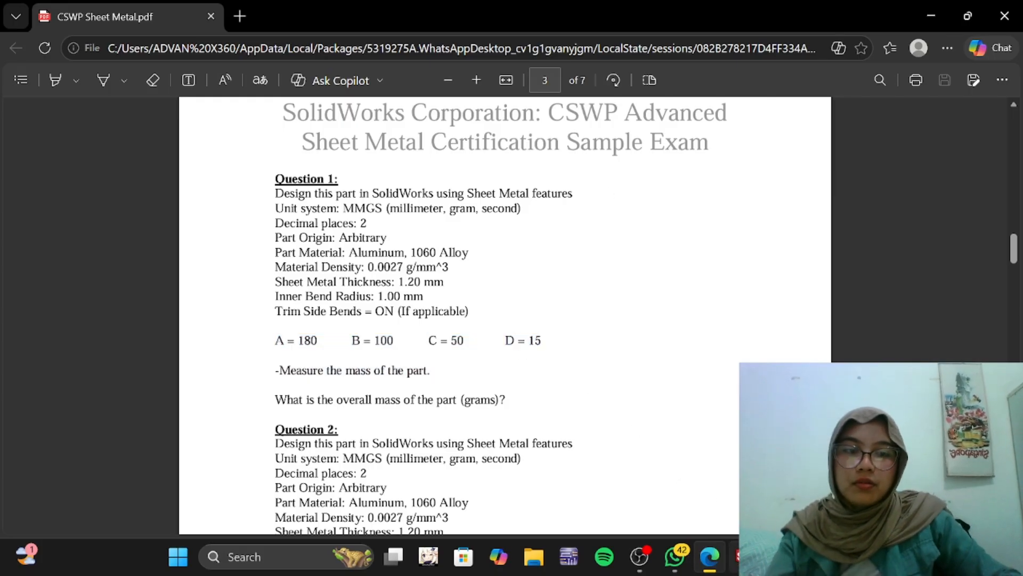
pyautogui.click(745, 556)
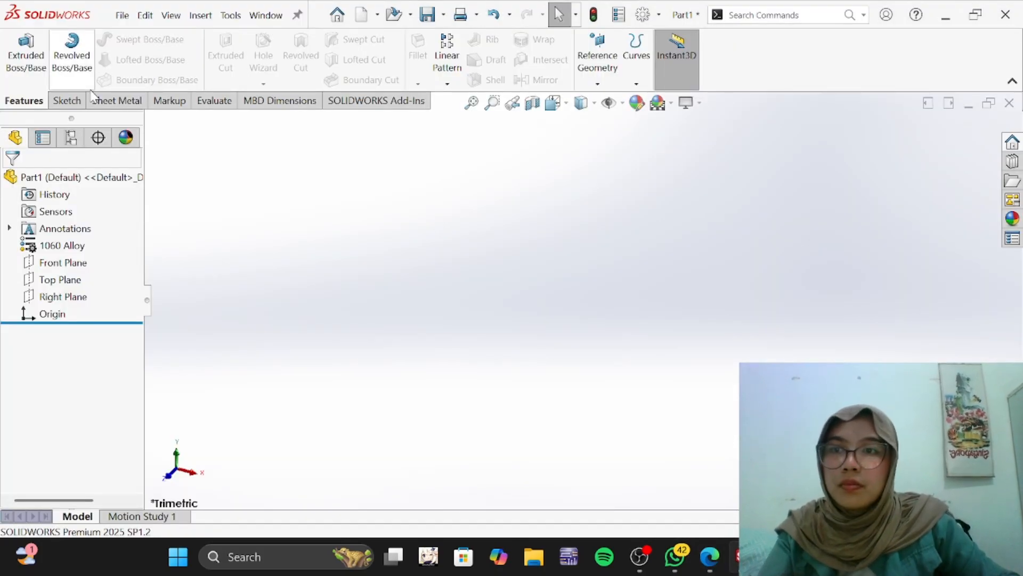
# Step: Open the part's equations and add a global variable A equal to 180, as given in the exam
pyautogui.click(65, 100)
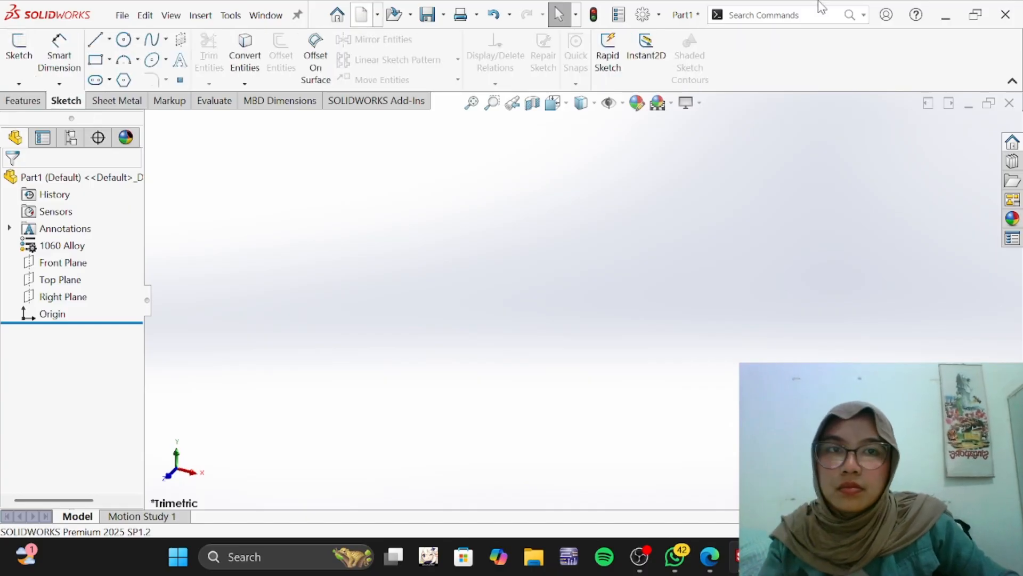
pyautogui.click(777, 14)
pyautogui.write('eq')
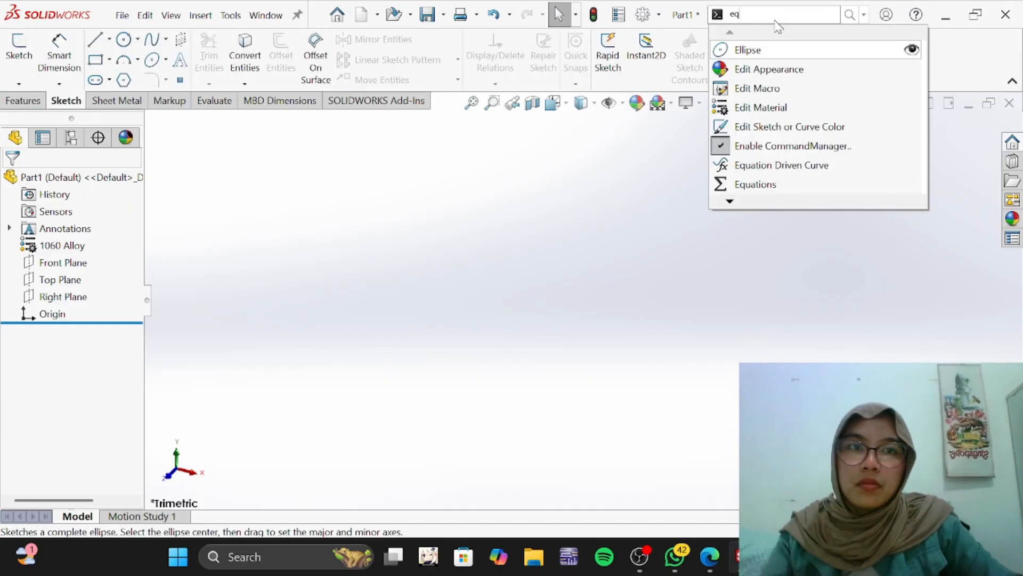
pyautogui.click(741, 55)
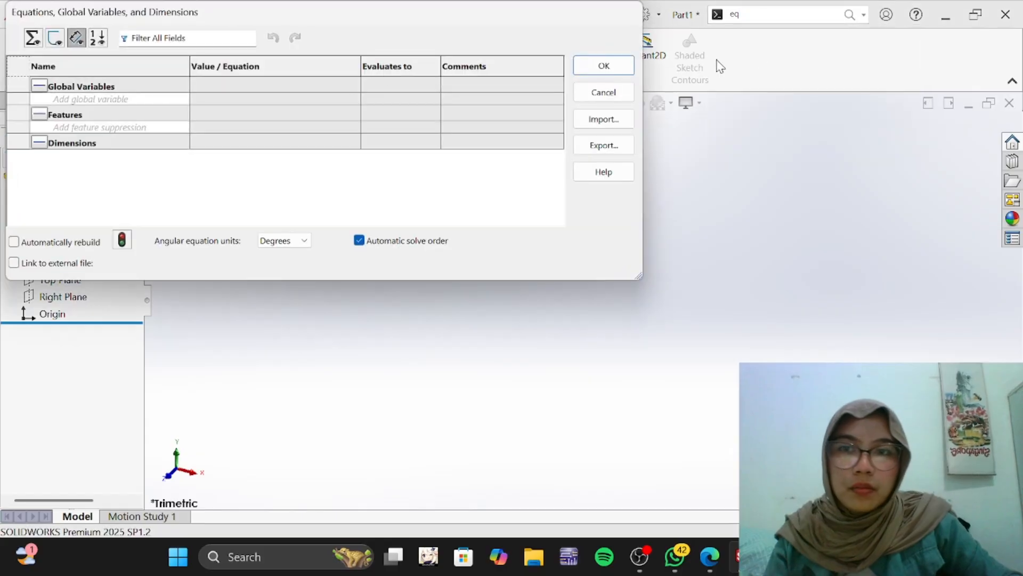
pyautogui.click(106, 99)
pyautogui.write('A')
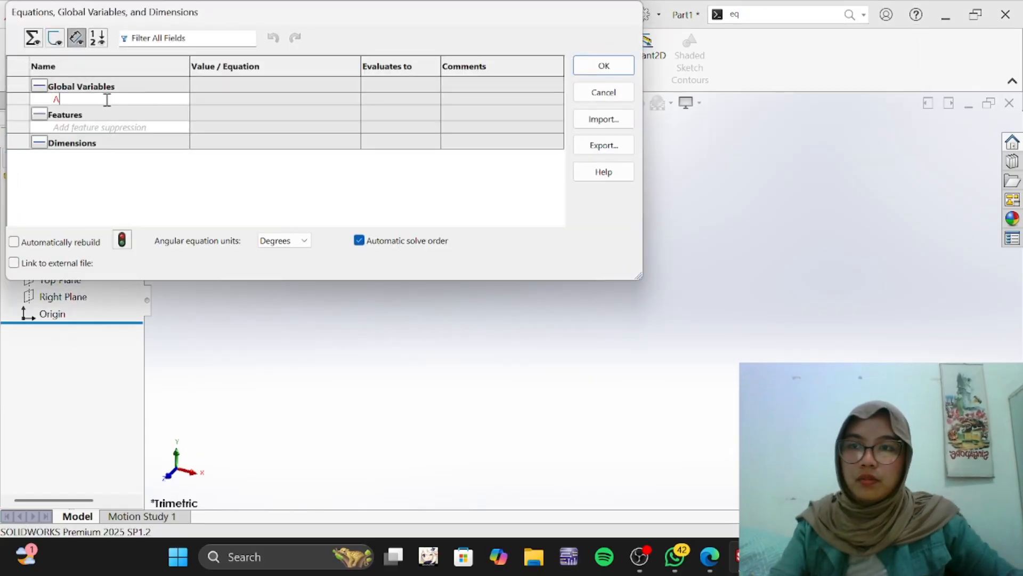
pyautogui.press('Tab')
pyautogui.hotkey('alt', 'Tab')
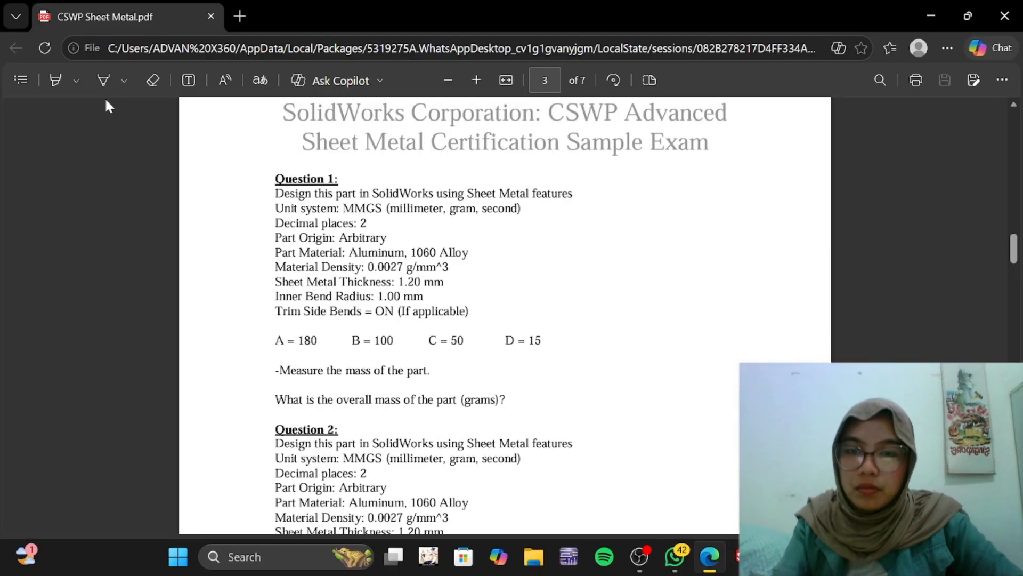
pyautogui.hotkey('alt', 'Tab')
pyautogui.write('18')
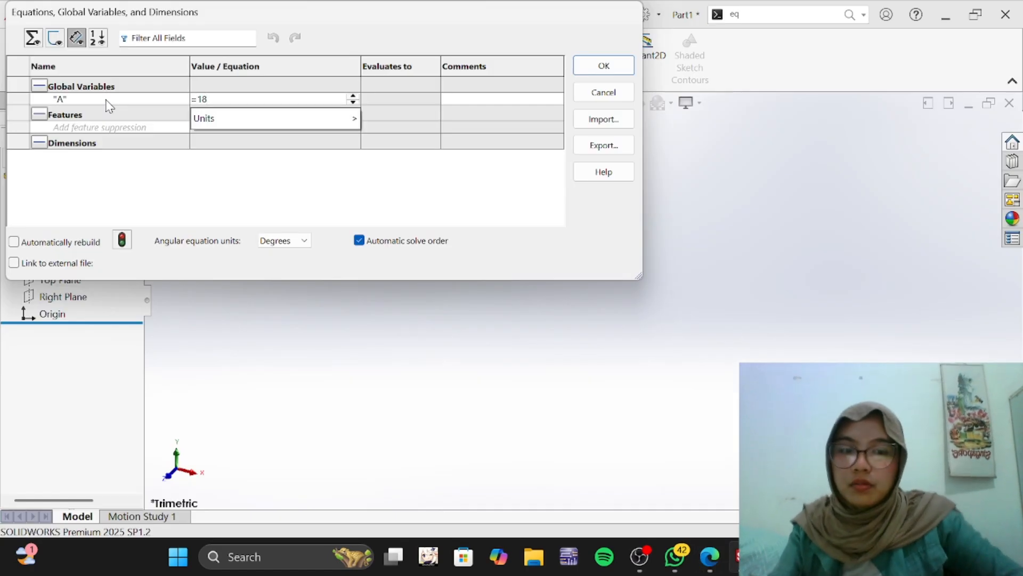
pyautogui.write('0')
pyautogui.press('Tab')
pyautogui.click(106, 111)
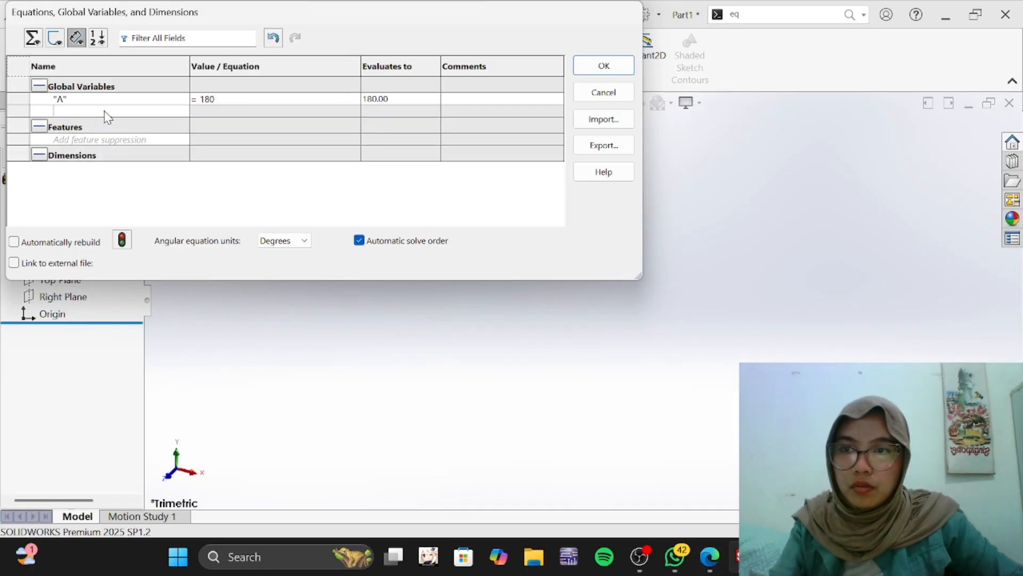
pyautogui.write('b')
pyautogui.press('Tab')
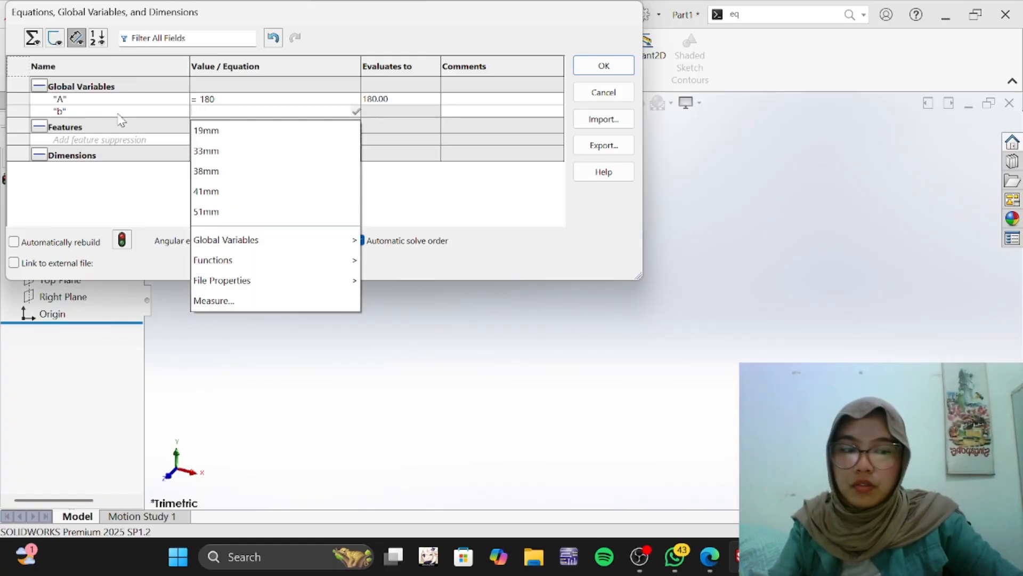
pyautogui.press('Escape')
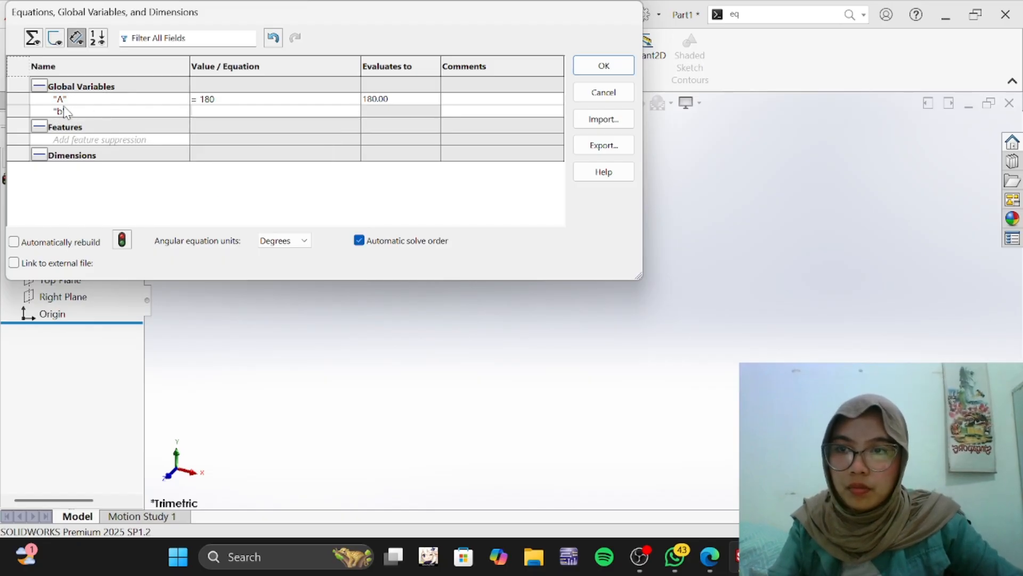
pyautogui.click(464, 428)
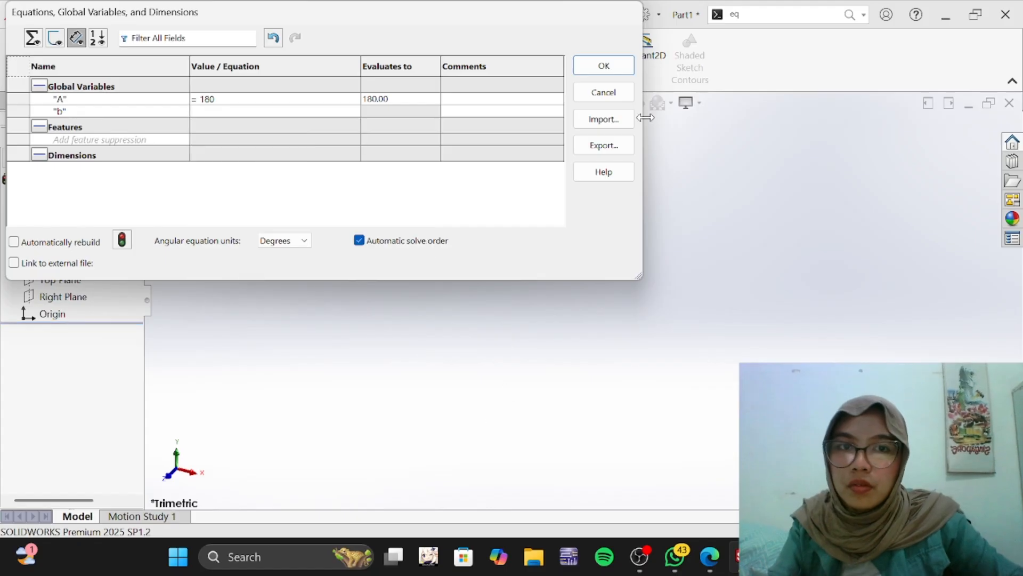
pyautogui.click(607, 65)
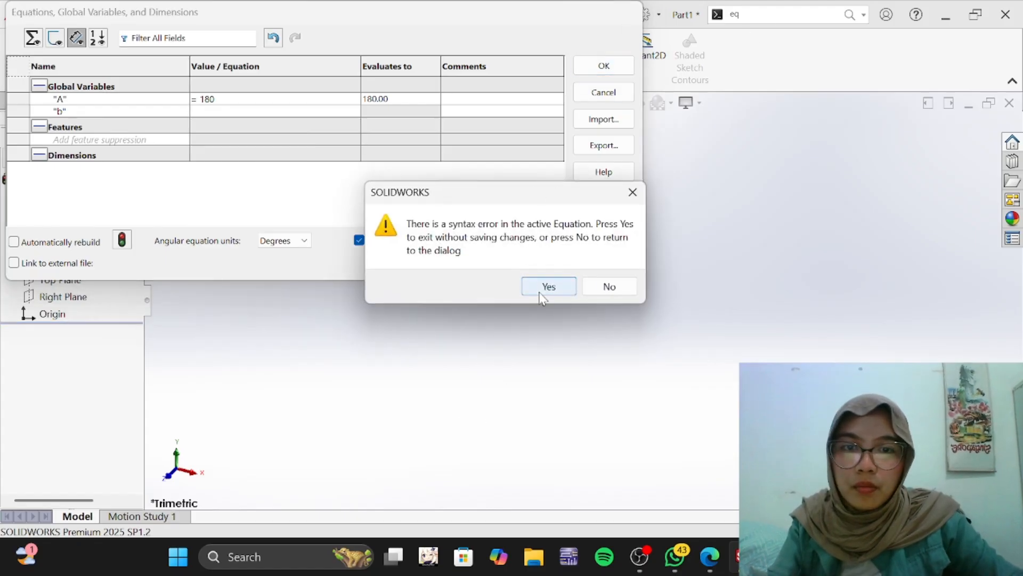
pyautogui.click(548, 286)
# Step: Reopen the equations and add a global variable B equal to 100, as given in the exam
pyautogui.click(745, 15)
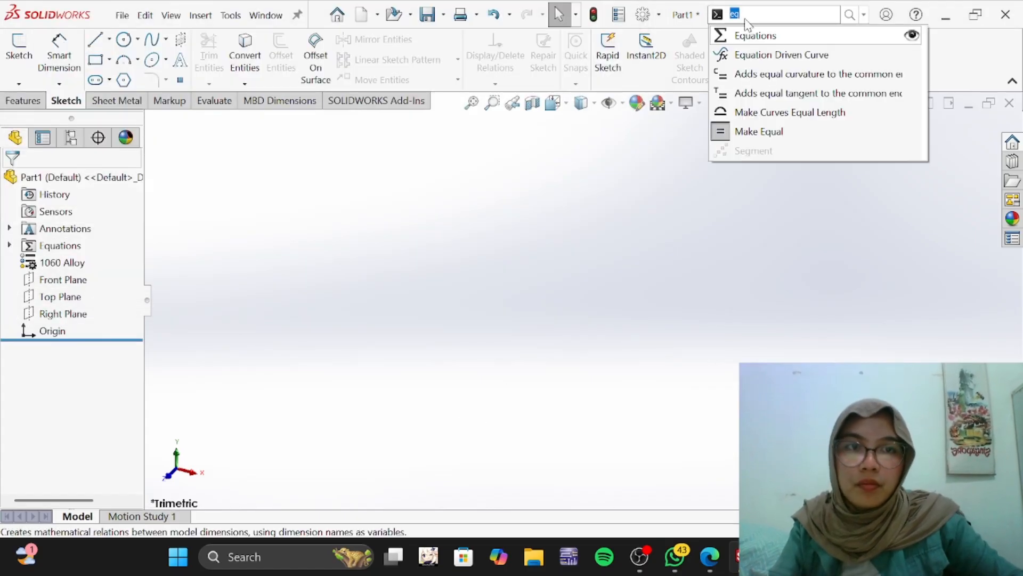
pyautogui.click(752, 43)
pyautogui.click(126, 112)
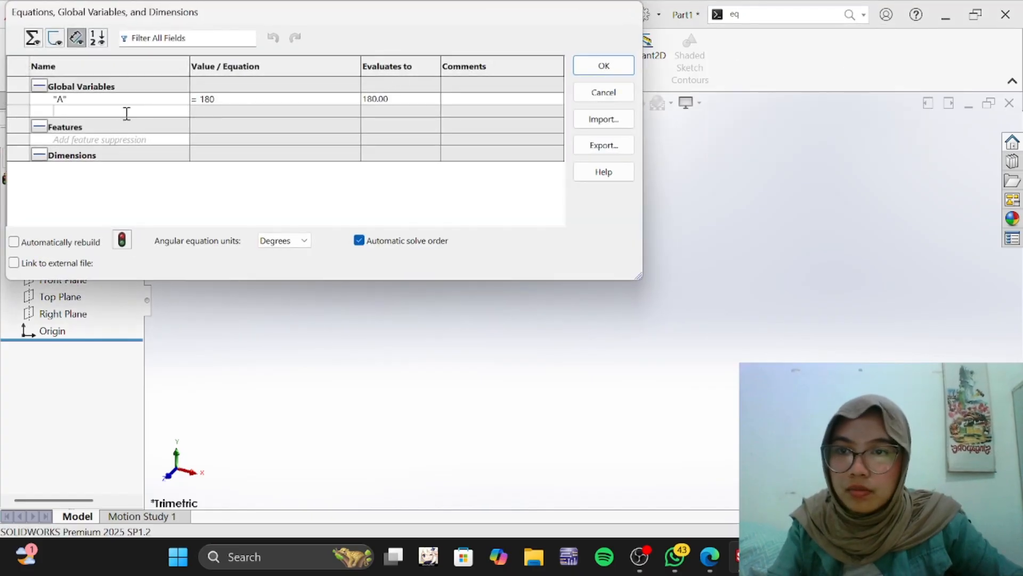
pyautogui.write('B')
pyautogui.press('Tab')
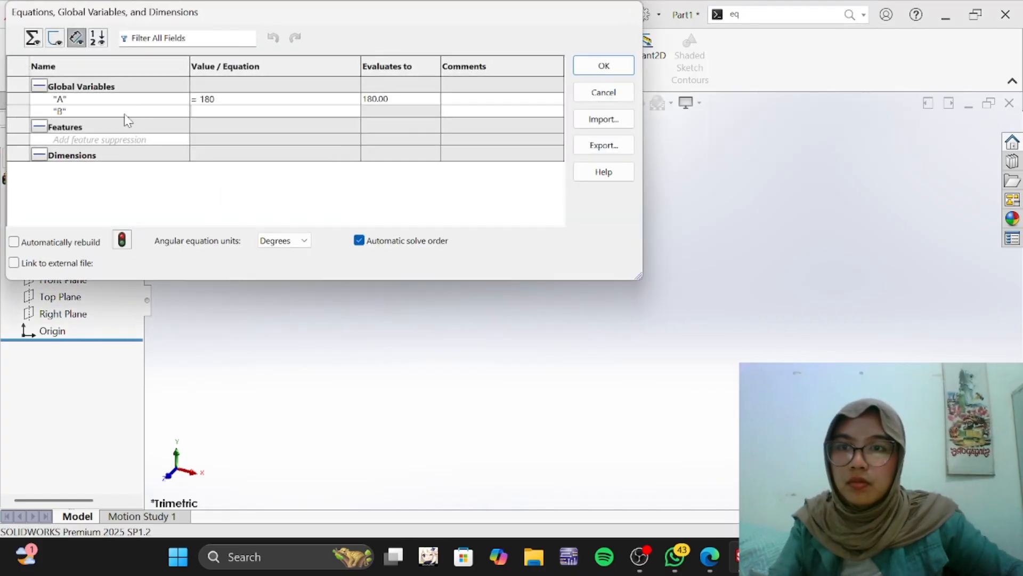
pyautogui.hotkey('alt', 'Tab')
pyautogui.hotkey('alt', 'Tab')
pyautogui.write('100')
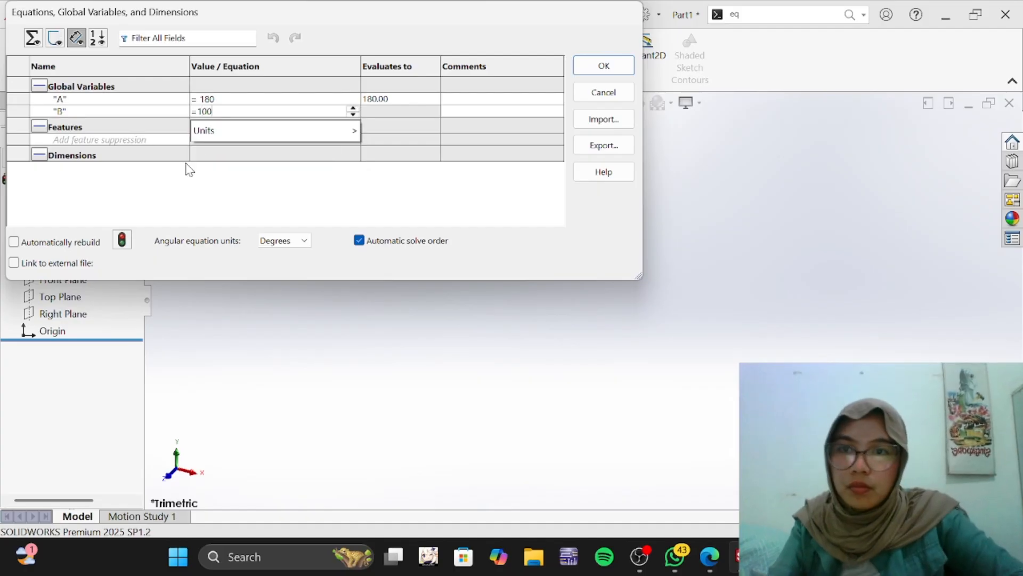
pyautogui.press('Tab')
# Step: Add a global variable C equal to 50, as given in the exam
pyautogui.press('Tab')
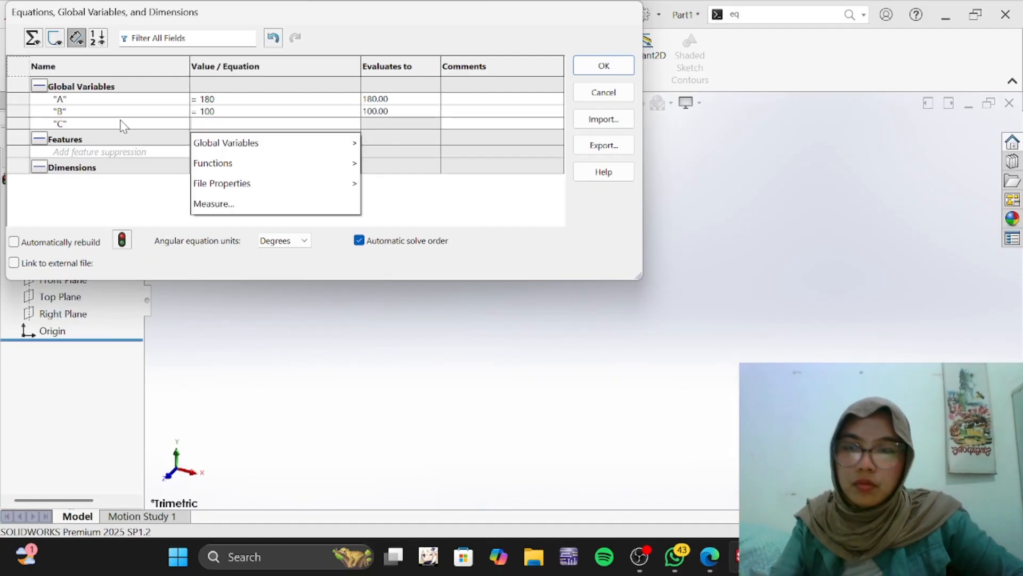
pyautogui.hotkey('alt', 'Tab')
pyautogui.hotkey('alt', 'Tab')
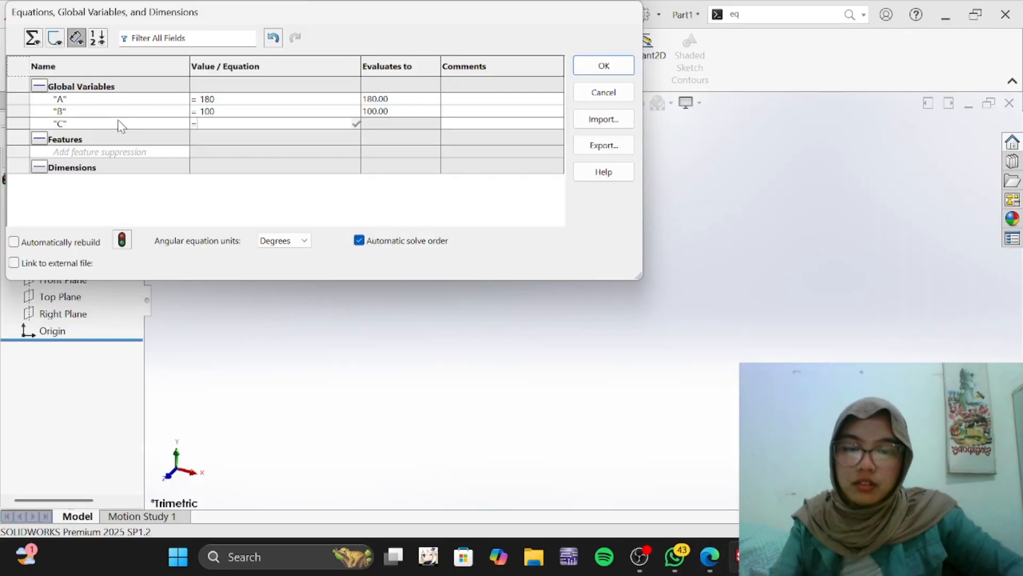
pyautogui.write('50')
pyautogui.press('Tab')
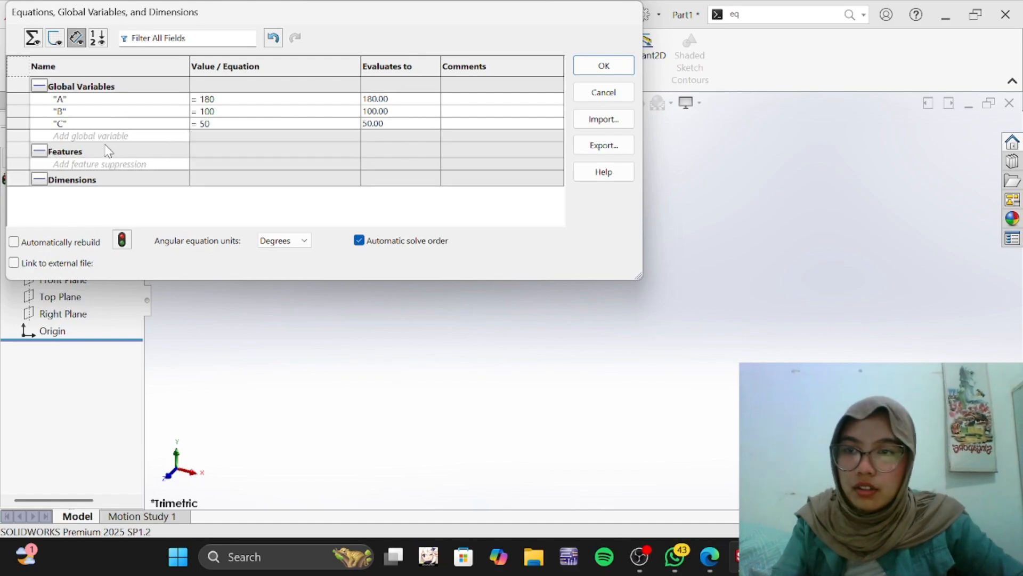
# Step: Add a global variable D equal to 15 from the exam and accept the equations
pyautogui.click(107, 137)
pyautogui.write('D')
pyautogui.press('Tab')
pyautogui.hotkey('alt', 'Tab')
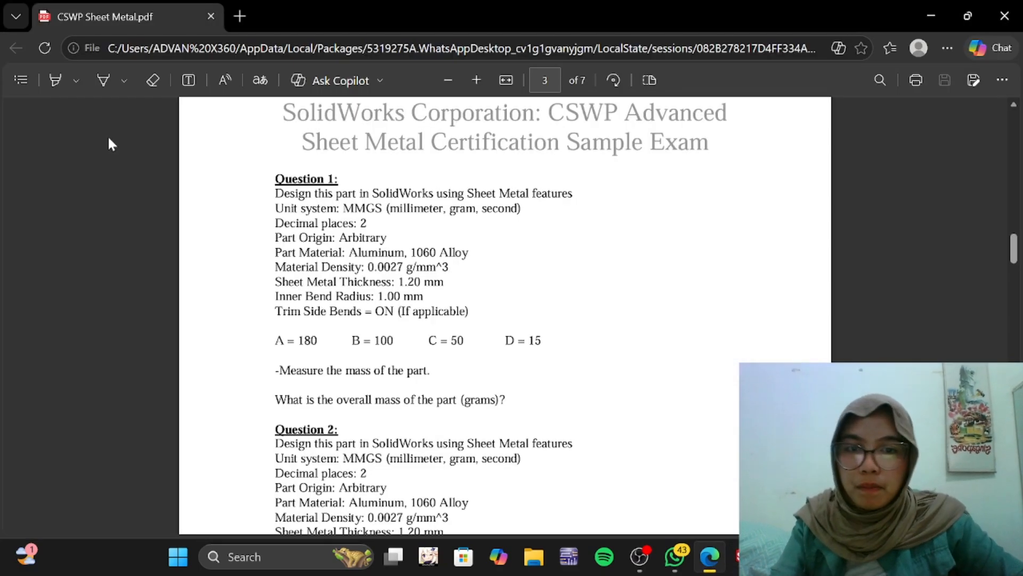
pyautogui.hotkey('alt', 'Tab')
pyautogui.write('15')
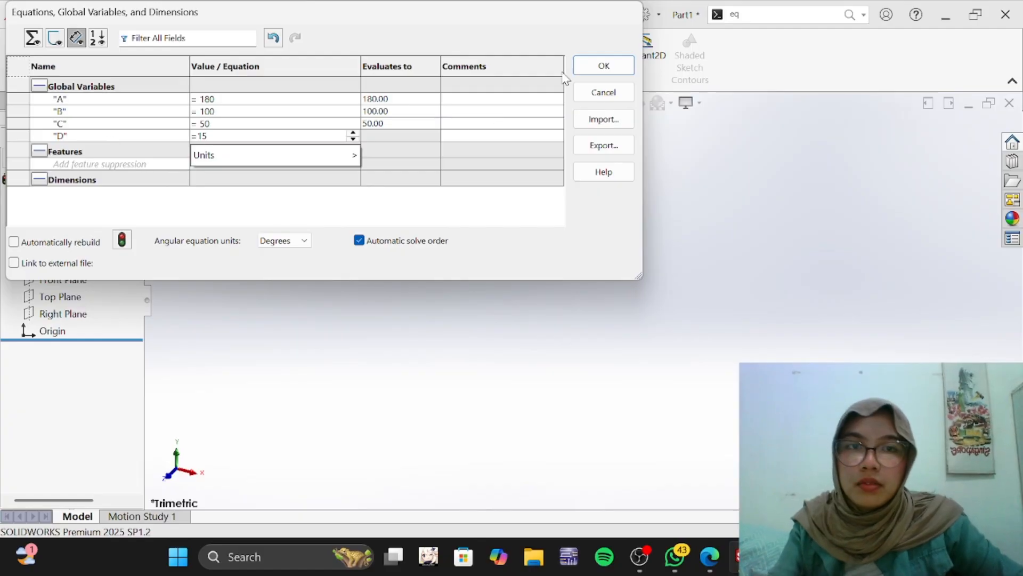
pyautogui.click(602, 65)
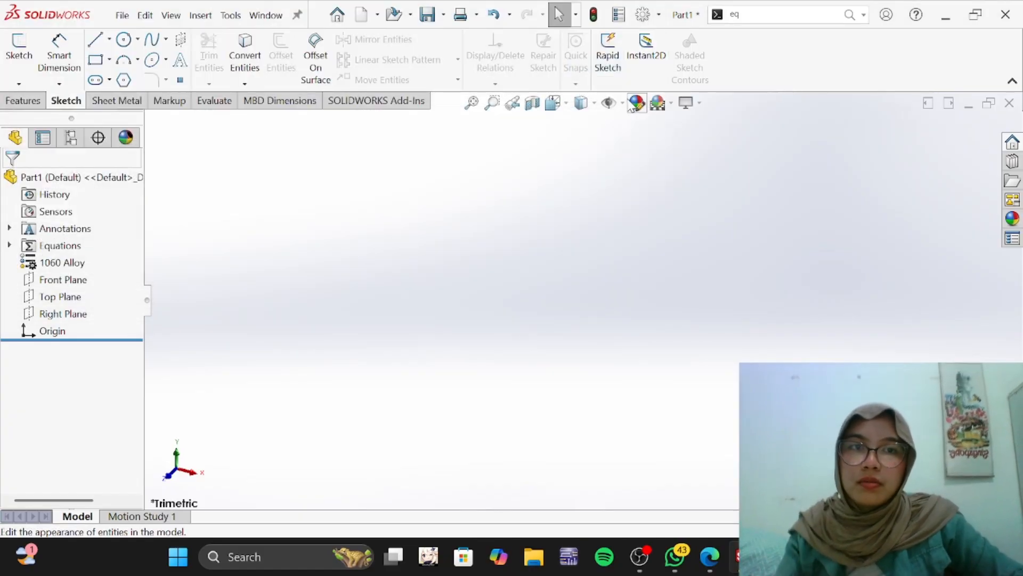
# Step: Start a sketch on the Front Plane and activate the corner Rectangle tool
pyautogui.click(19, 49)
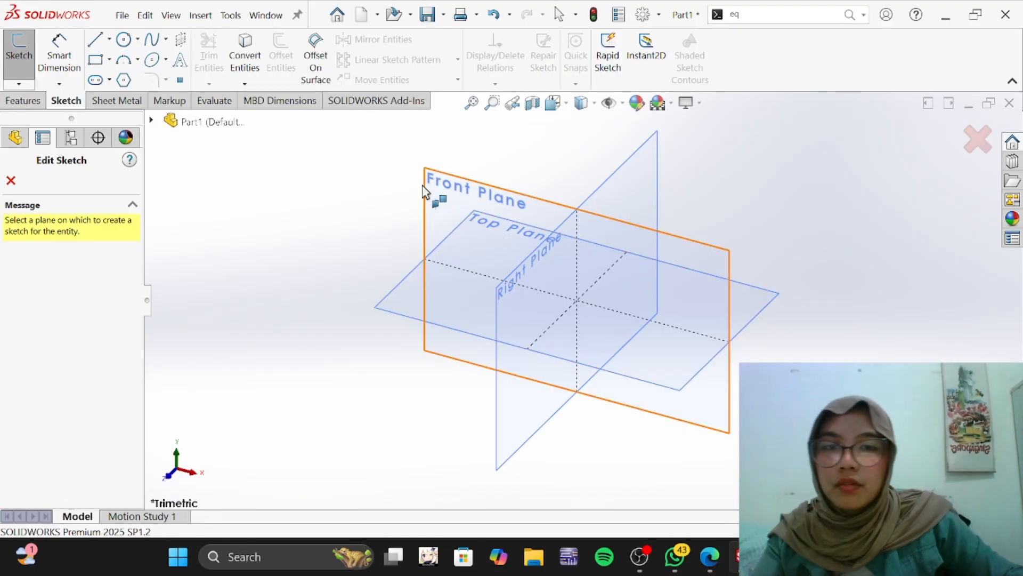
pyautogui.click(434, 198)
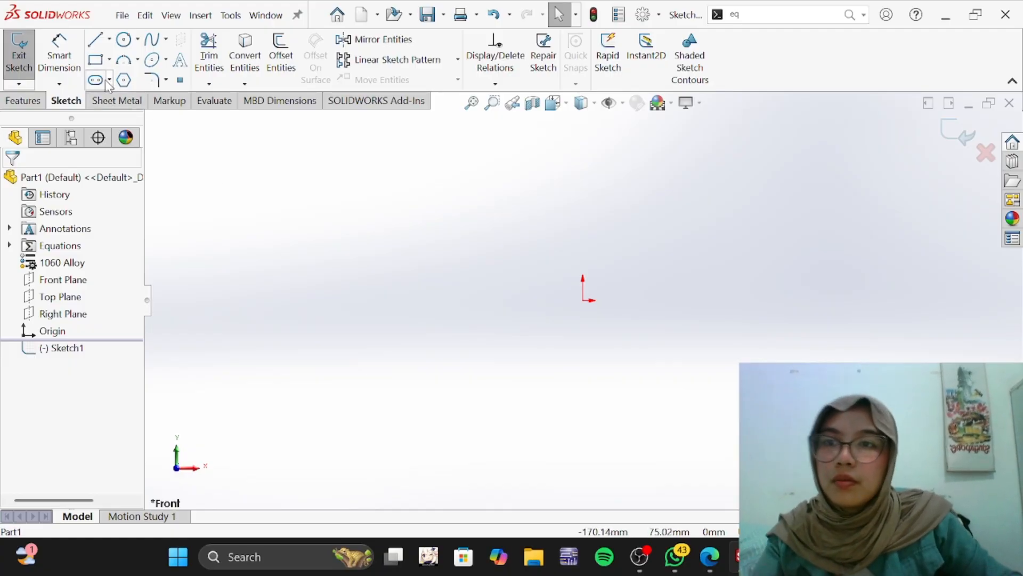
pyautogui.click(95, 60)
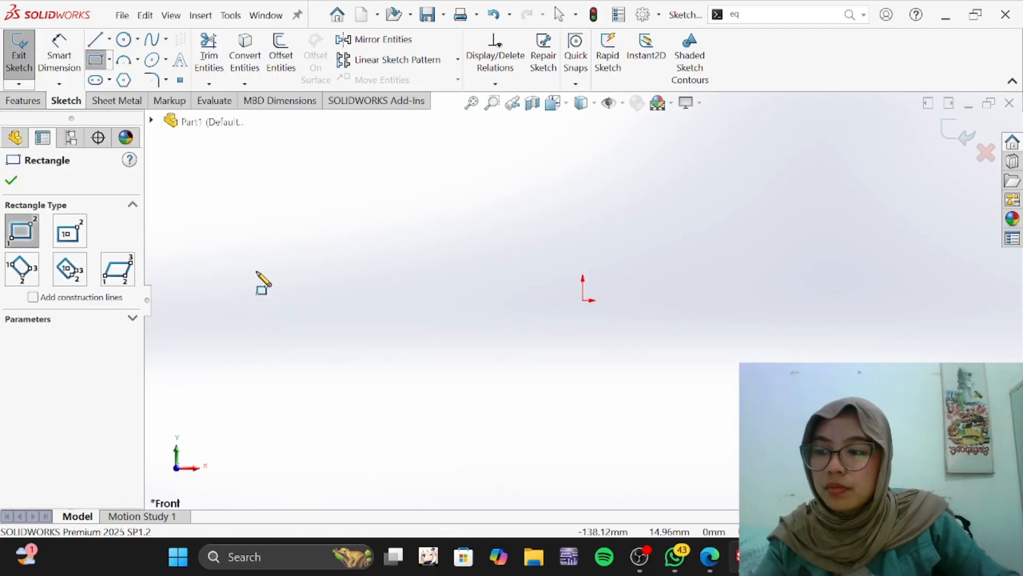
# Step: Check the primary part drawing in the exam PDF and sketch a center rectangle about 152 mm wide from the origin
pyautogui.click(717, 557)
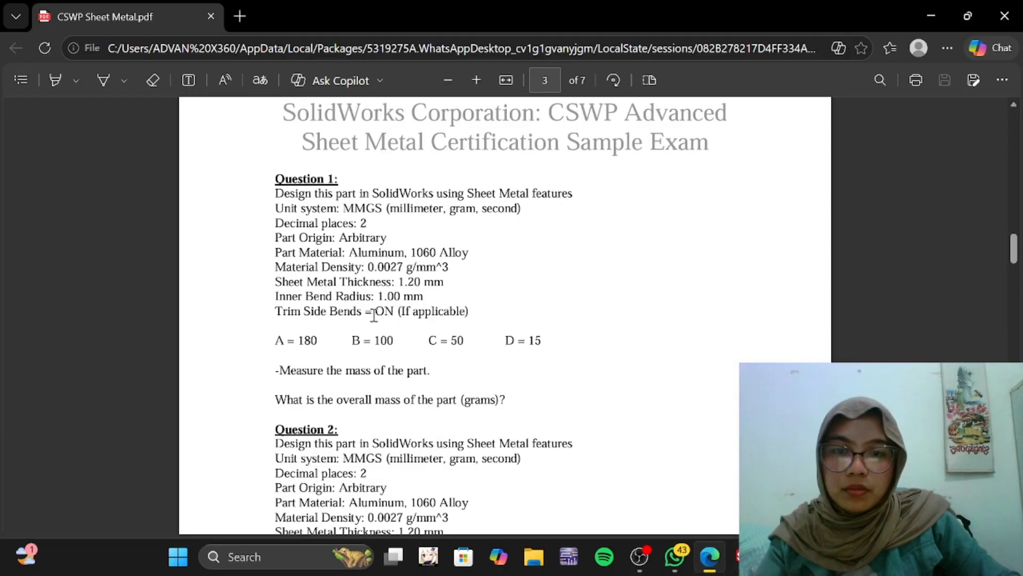
pyautogui.scroll(-20, 421, 373)
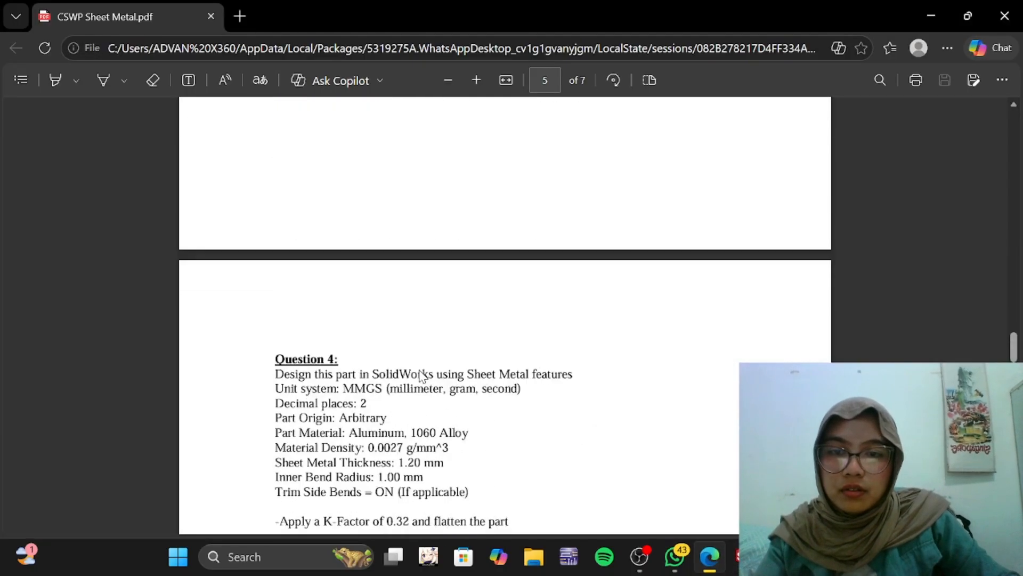
pyautogui.scroll(20, 421, 375)
pyautogui.scroll(-6, 421, 375)
pyautogui.scroll(2, 422, 375)
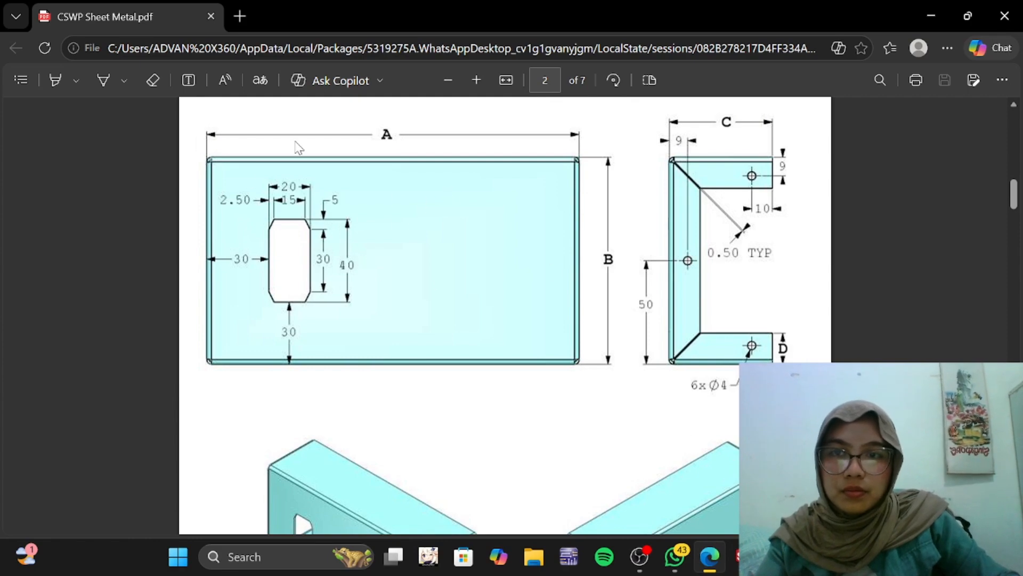
pyautogui.hotkey('alt', 'Tab')
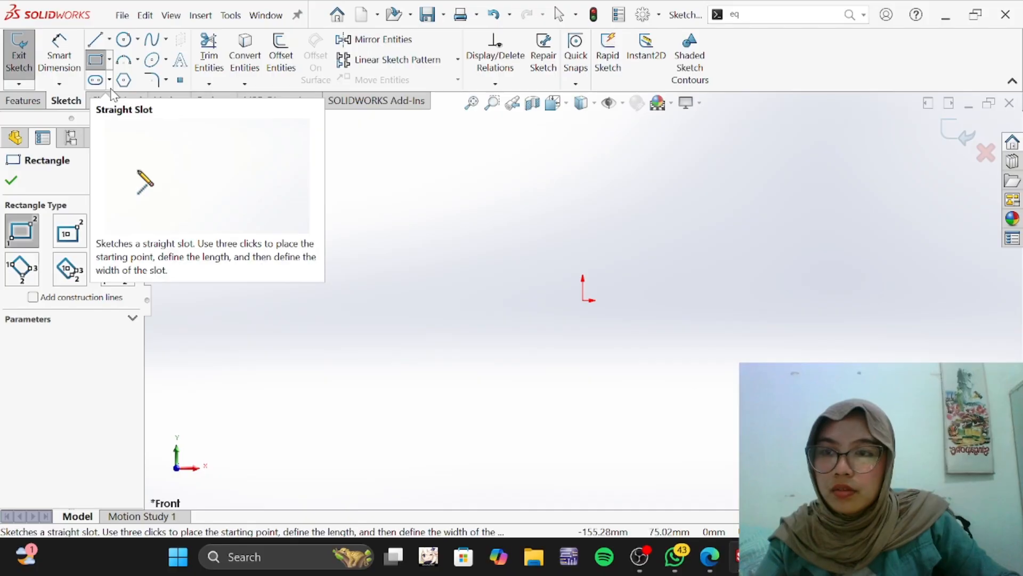
pyautogui.click(109, 60)
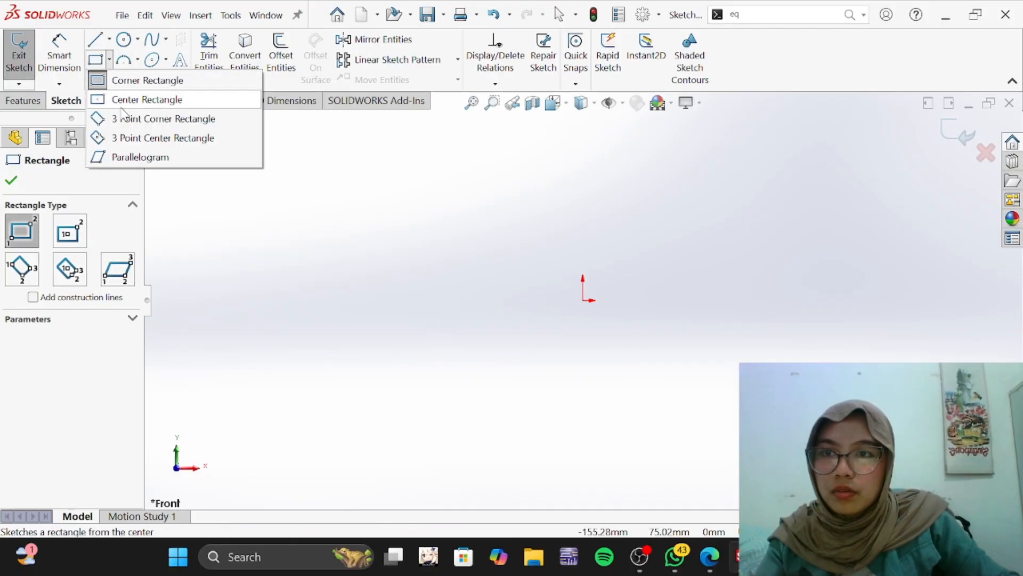
pyautogui.click(122, 103)
pyautogui.click(583, 300)
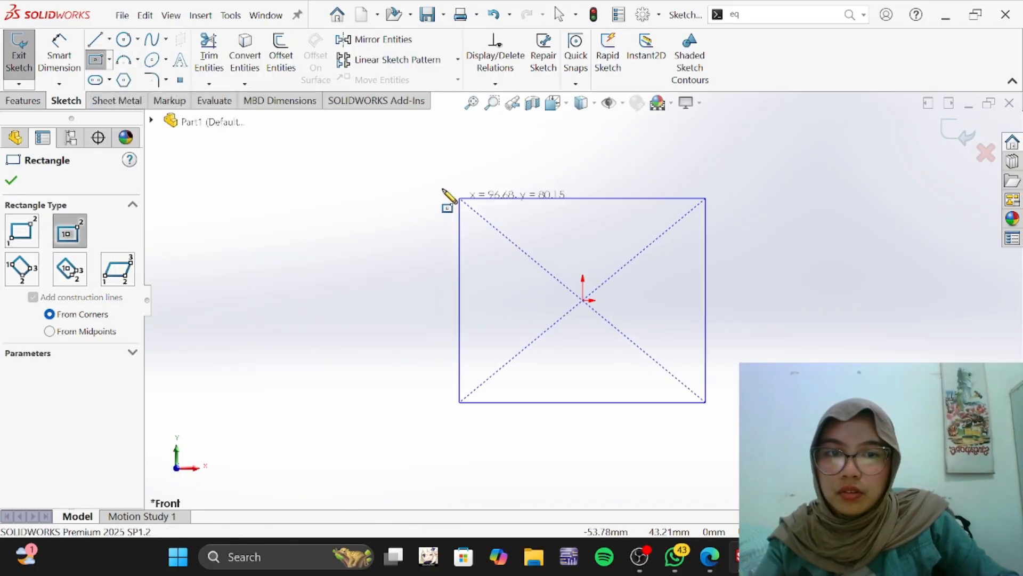
pyautogui.click(388, 202)
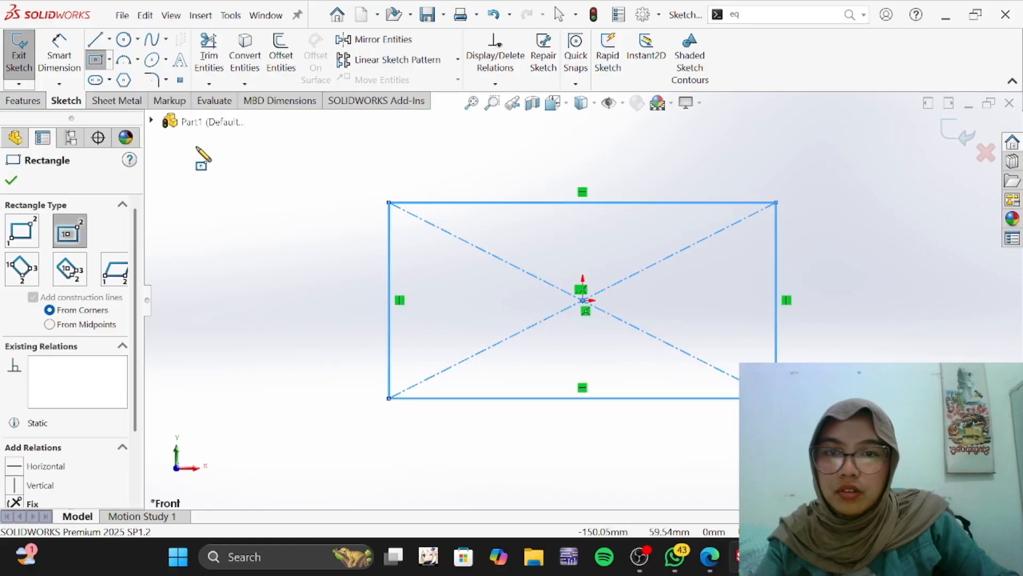
# Step: Dimension the rectangle's upper horizontal edge and link its length to global variable A (180)
pyautogui.click(60, 54)
pyautogui.click(469, 202)
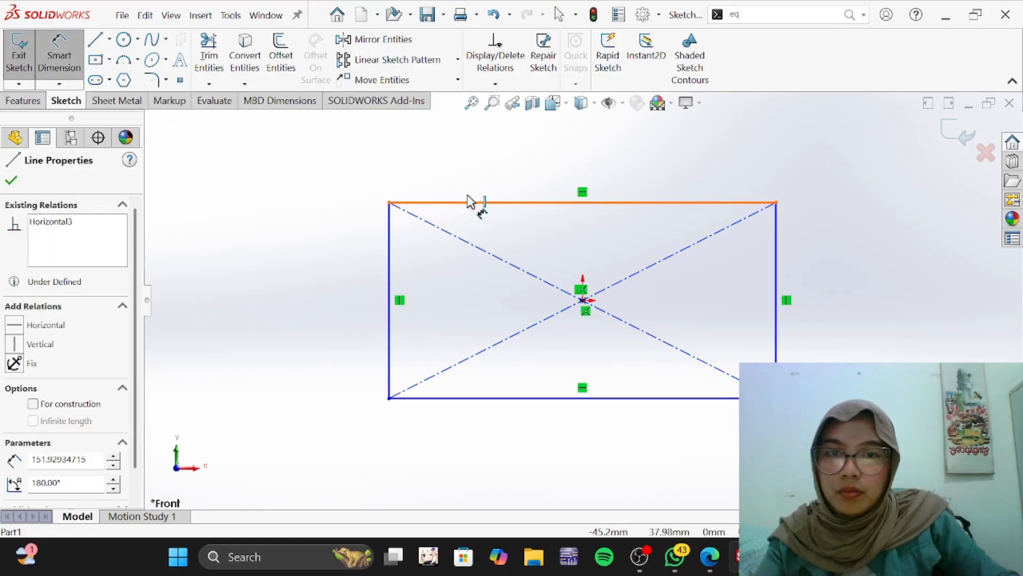
pyautogui.click(615, 168)
pyautogui.write('A')
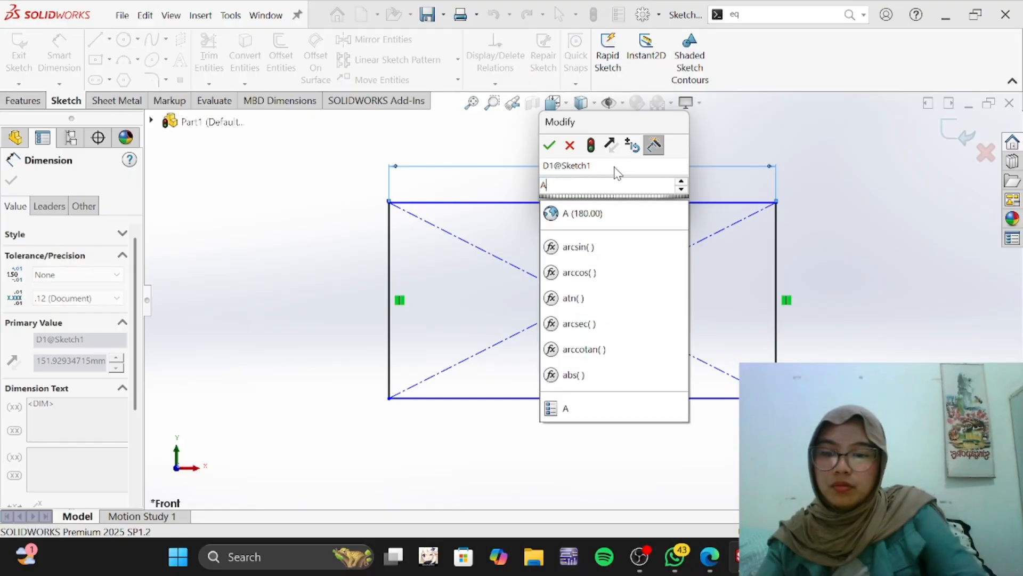
pyautogui.press('Escape')
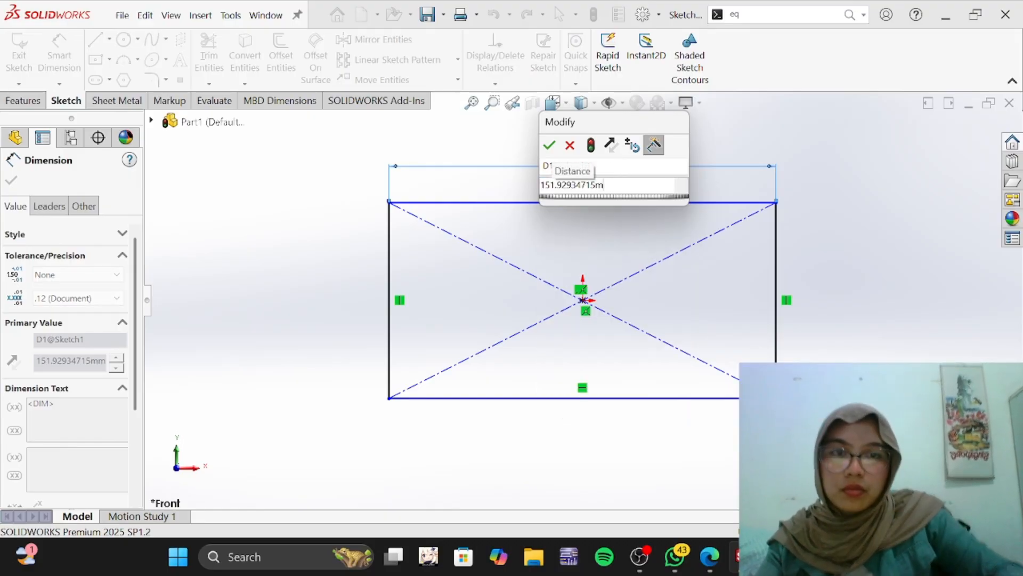
pyautogui.write('=A')
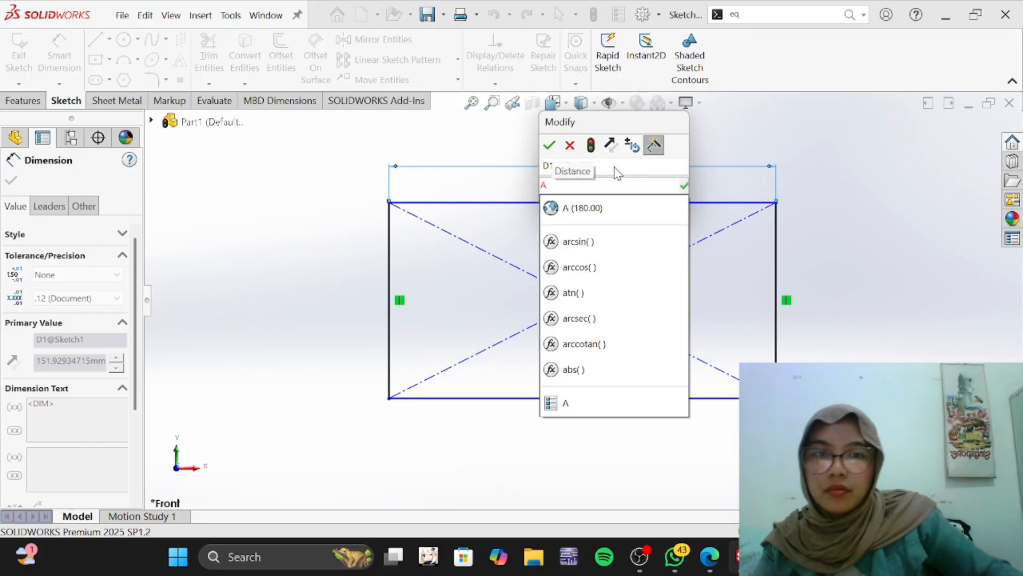
pyautogui.click(601, 209)
pyautogui.press('Return')
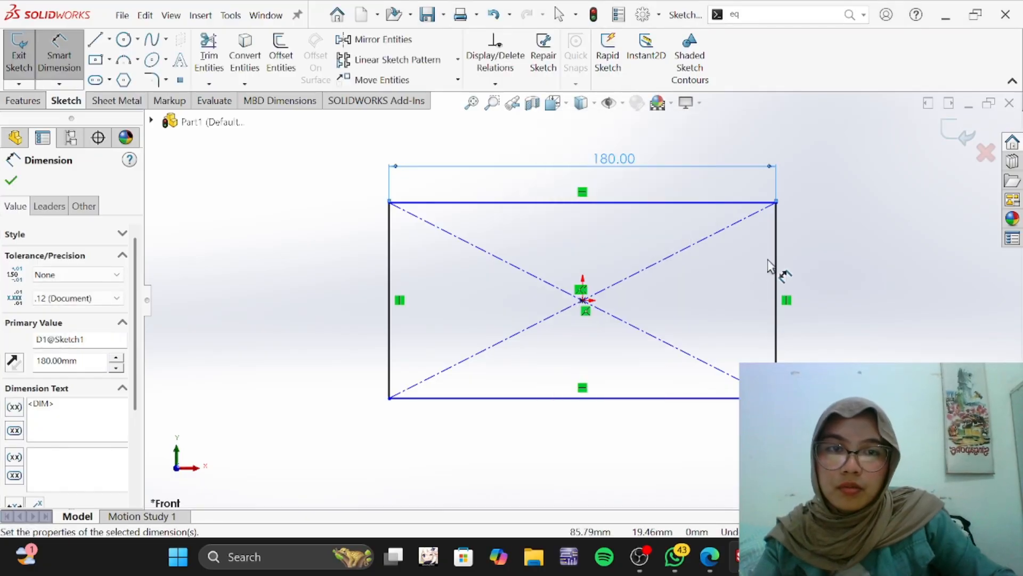
# Step: Dimension the rectangle's vertical edge and link its height to global variable B (100)
pyautogui.click(776, 270)
pyautogui.click(833, 270)
pyautogui.write('=B')
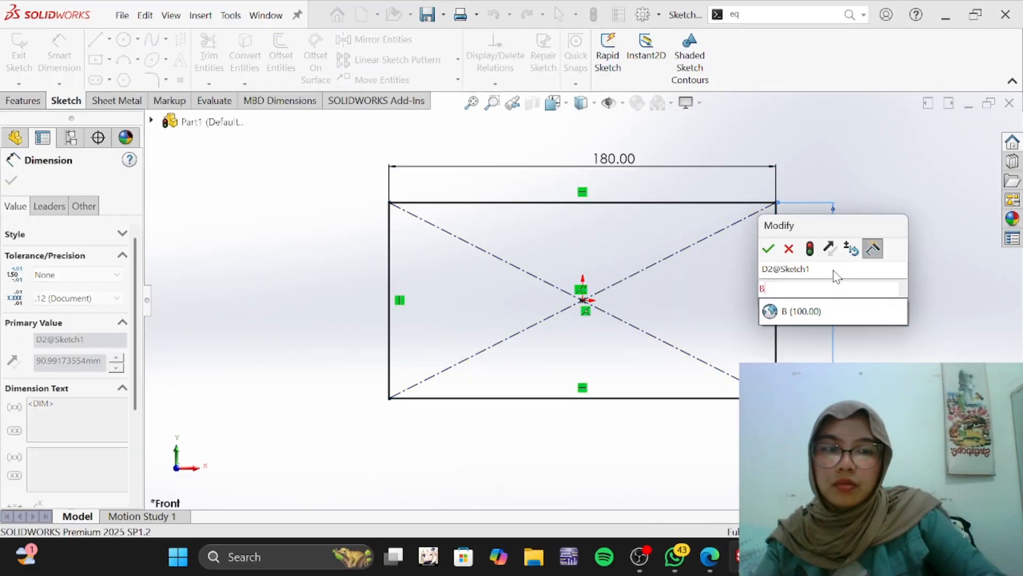
pyautogui.click(821, 311)
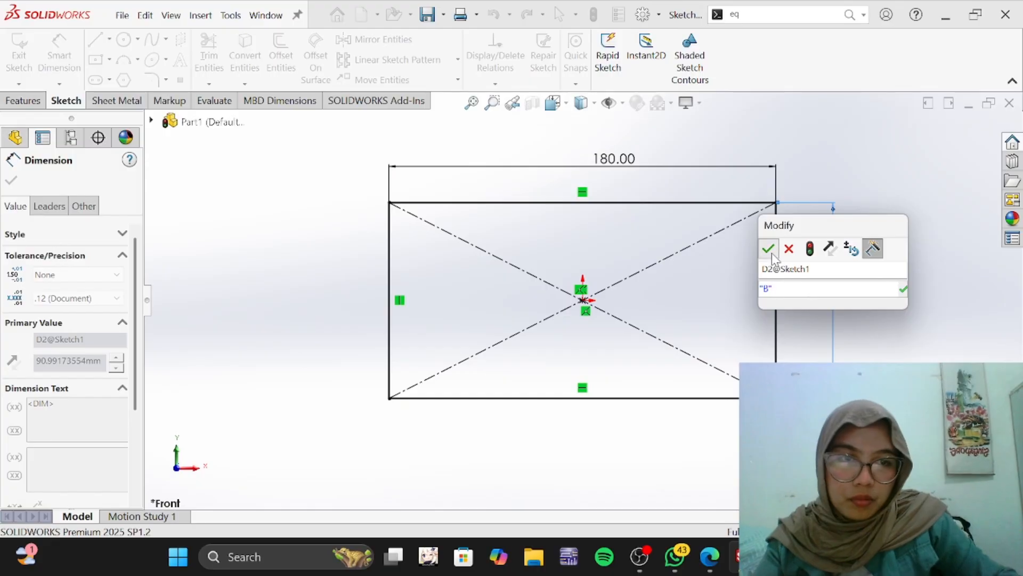
pyautogui.click(772, 254)
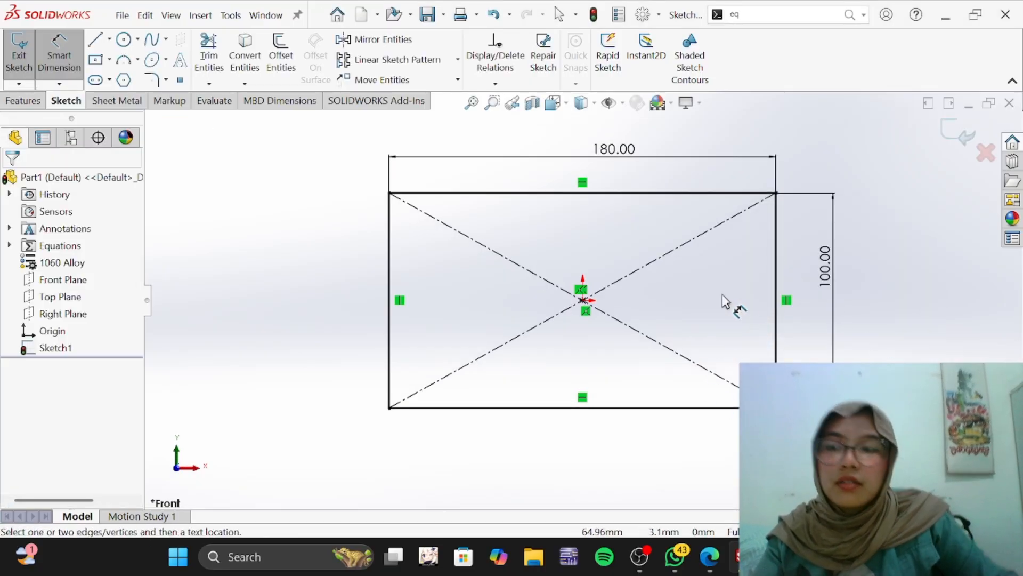
# Step: Create a Base Flange from the rectangle with the 1.20 mm sheet metal thickness specified in the exam PDF
pyautogui.click(709, 556)
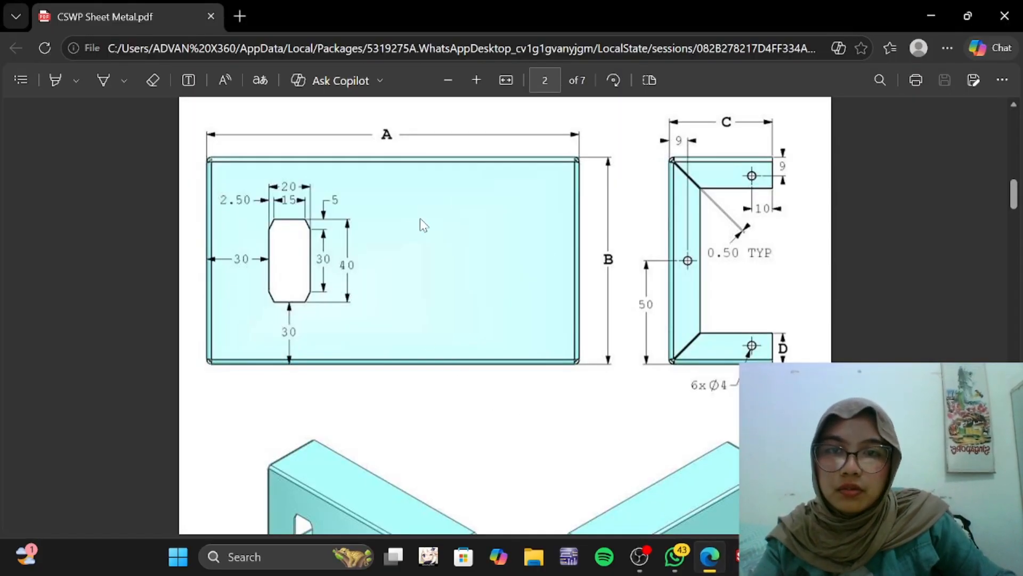
pyautogui.click(737, 557)
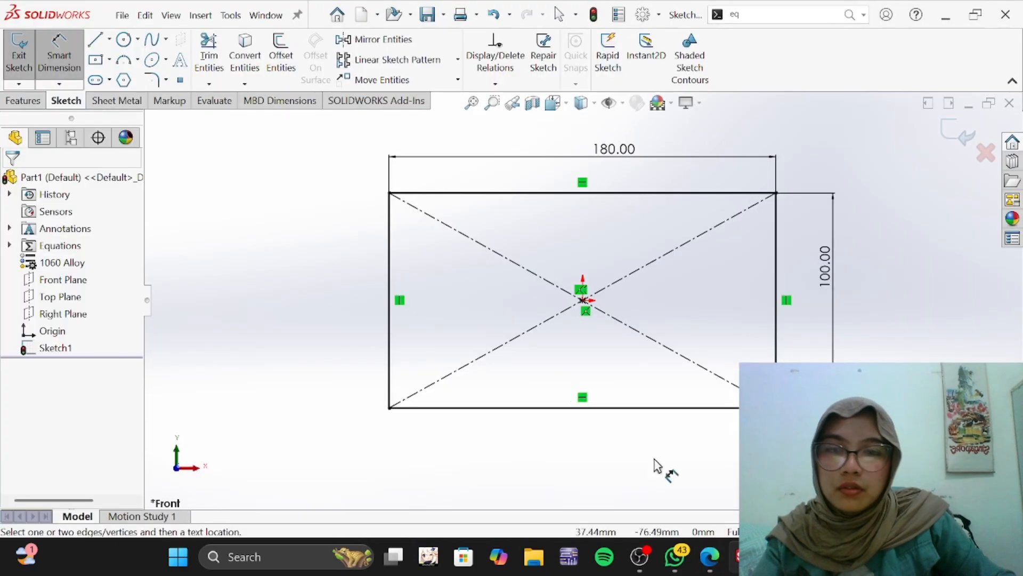
pyautogui.click(122, 100)
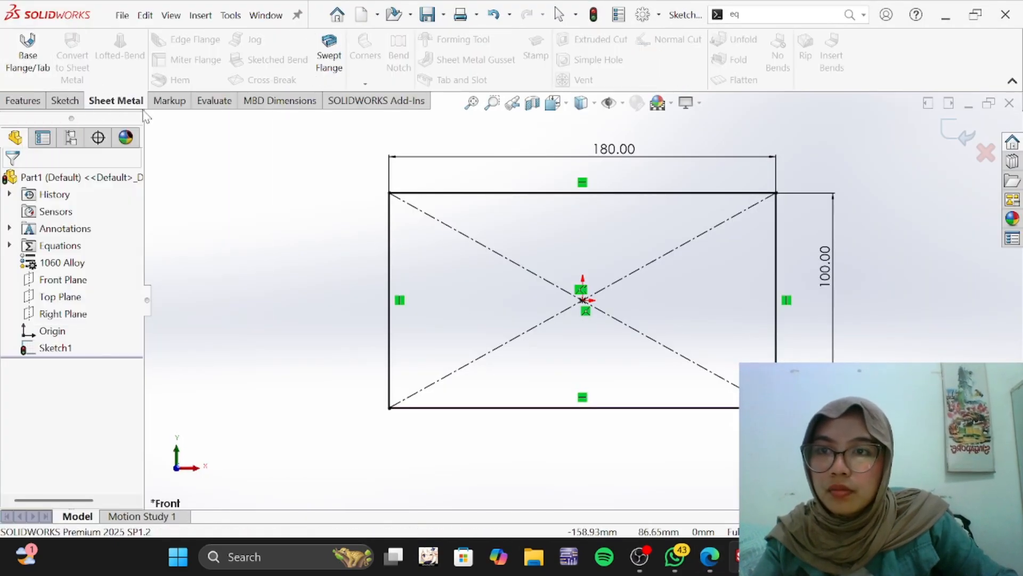
pyautogui.click(32, 67)
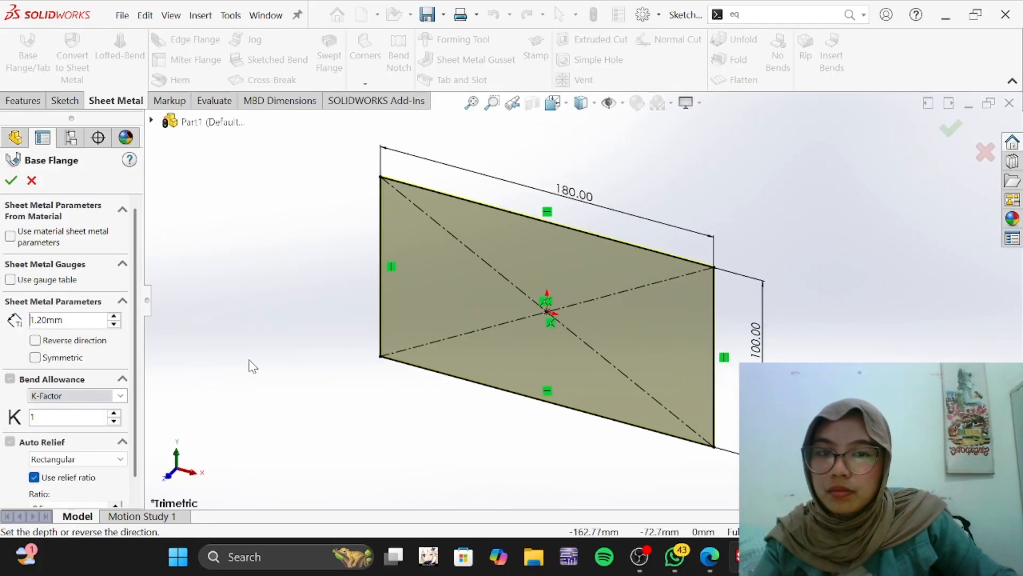
pyautogui.moveTo(759, 360); pyautogui.dragTo(520, 426, button='middle')
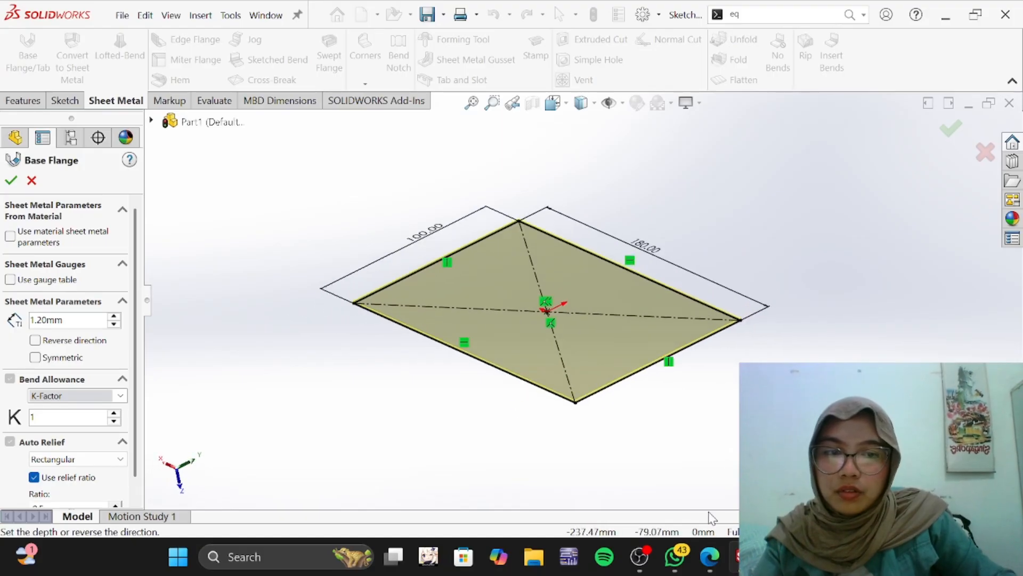
pyautogui.click(710, 556)
pyautogui.scroll(-10, 575, 340)
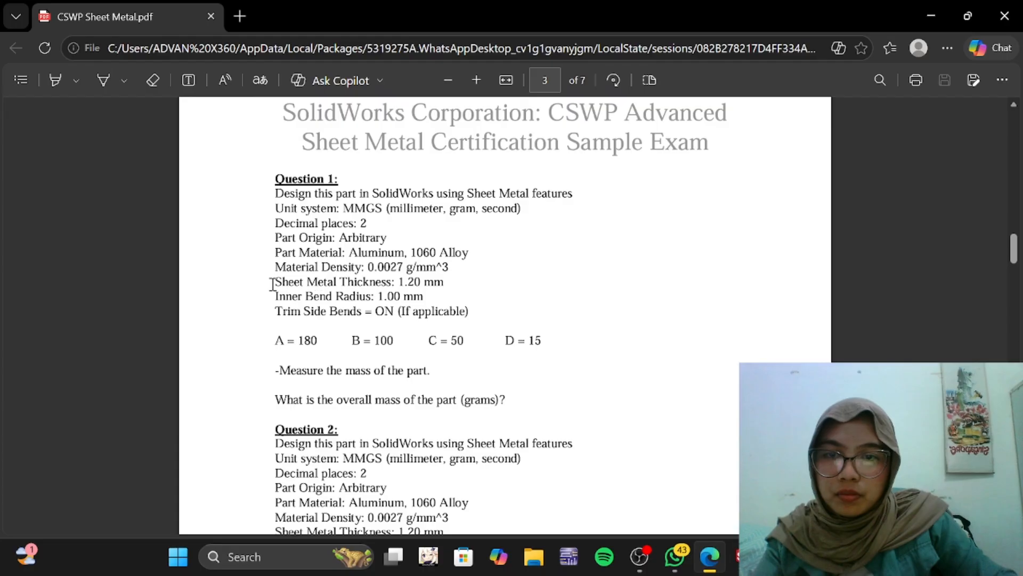
pyautogui.moveTo(273, 284)
pyautogui.mouseDown()
pyautogui.moveTo(464, 287)
pyautogui.moveTo(297, 295)
pyautogui.moveTo(263, 279)
pyautogui.mouseUp()
pyautogui.hotkey('alt', 'Tab')
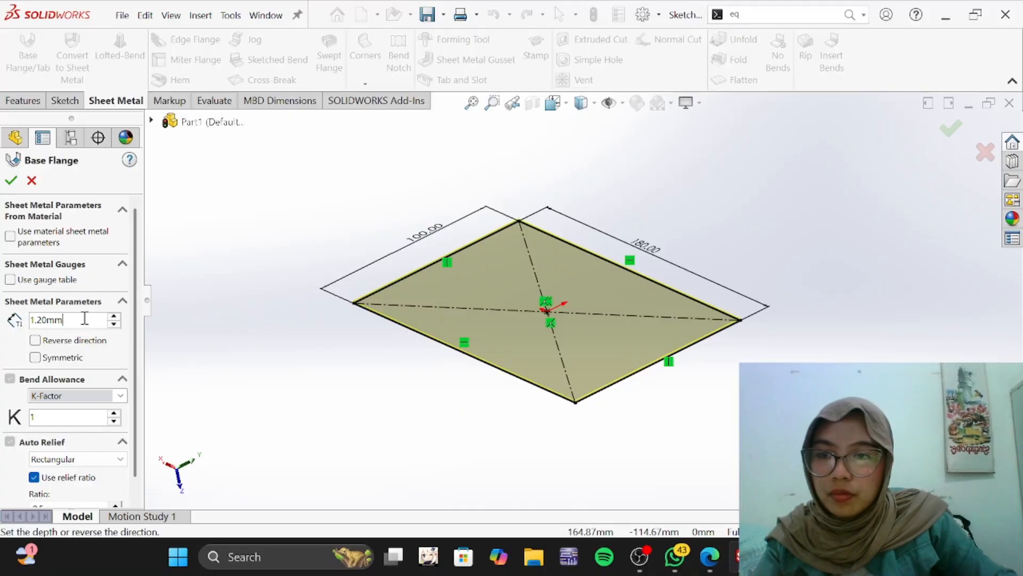
pyautogui.moveTo(85, 318); pyautogui.dragTo(19, 320)
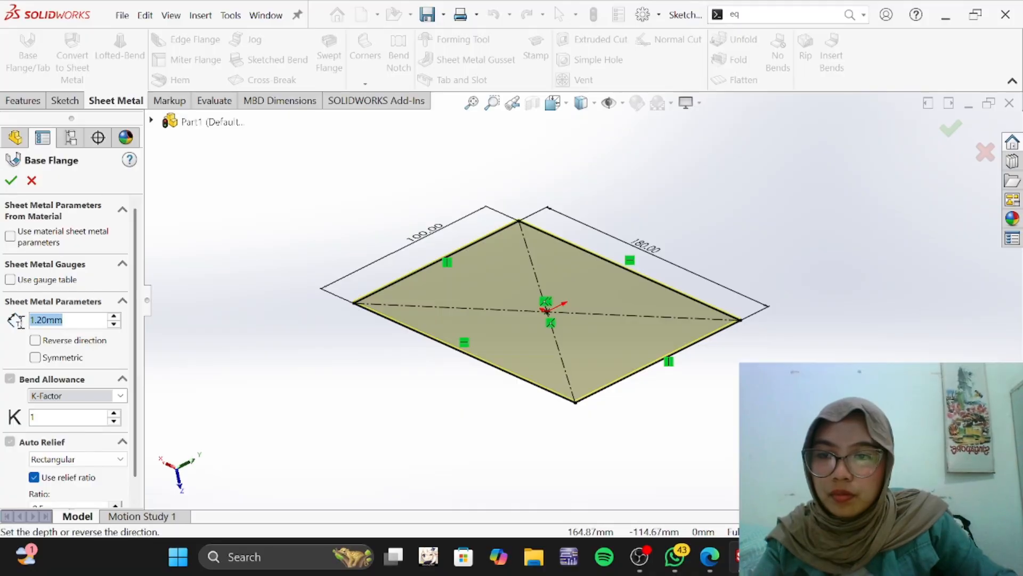
pyautogui.click(11, 181)
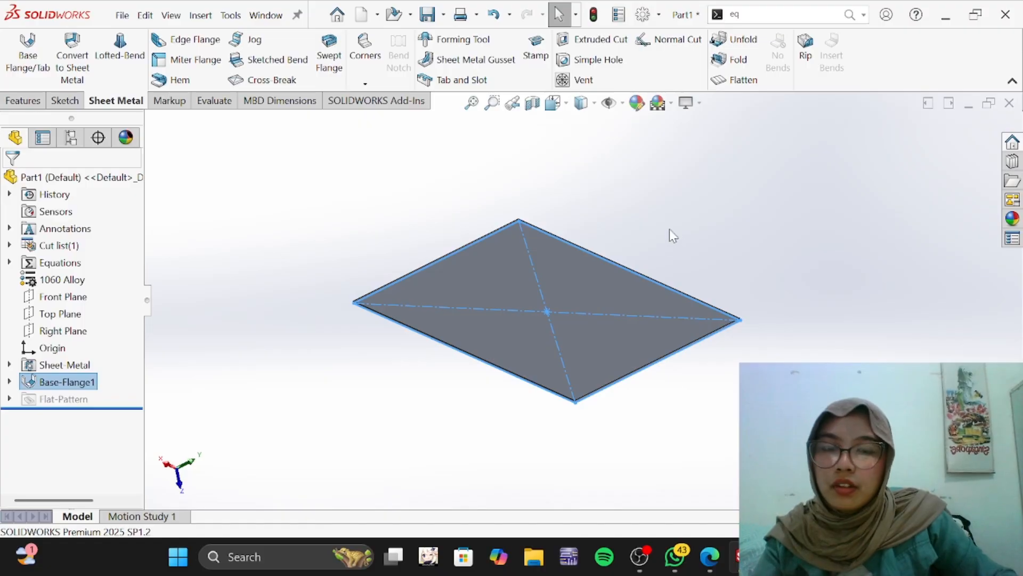
# Step: Examine the dimensioned and isometric views of the primary part in the exam PDF for its flange layout
pyautogui.moveTo(670, 230); pyautogui.dragTo(647, 231, button='middle')
pyautogui.click(547, 226)
pyautogui.moveTo(521, 218); pyautogui.dragTo(482, 223, button='middle')
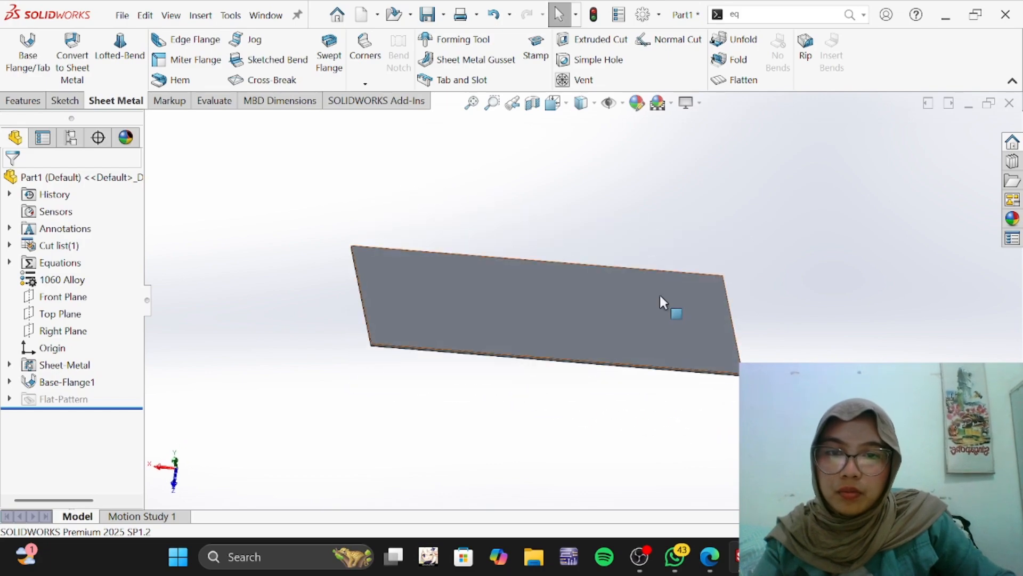
pyautogui.click(706, 554)
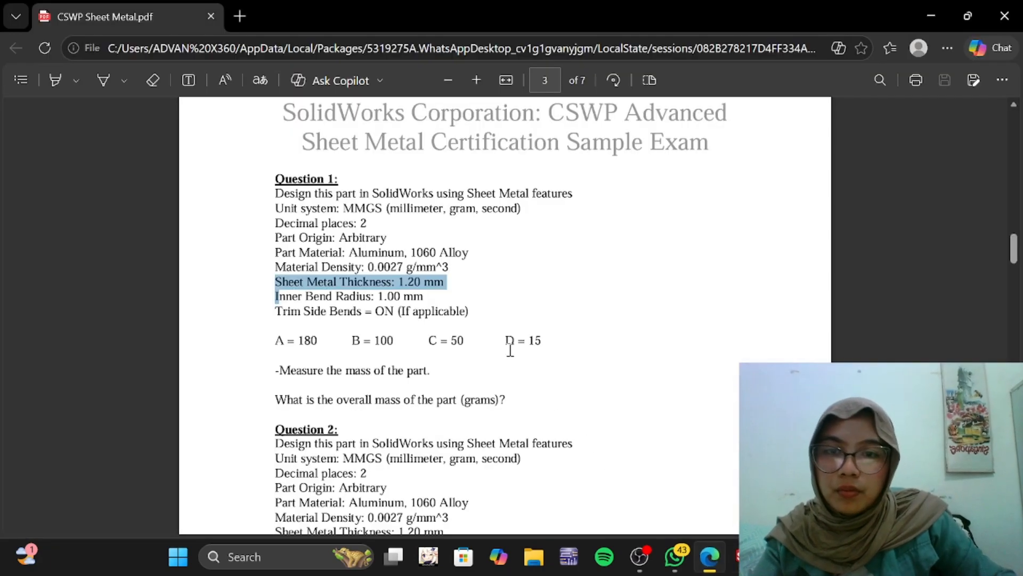
pyautogui.scroll(10, 510, 350)
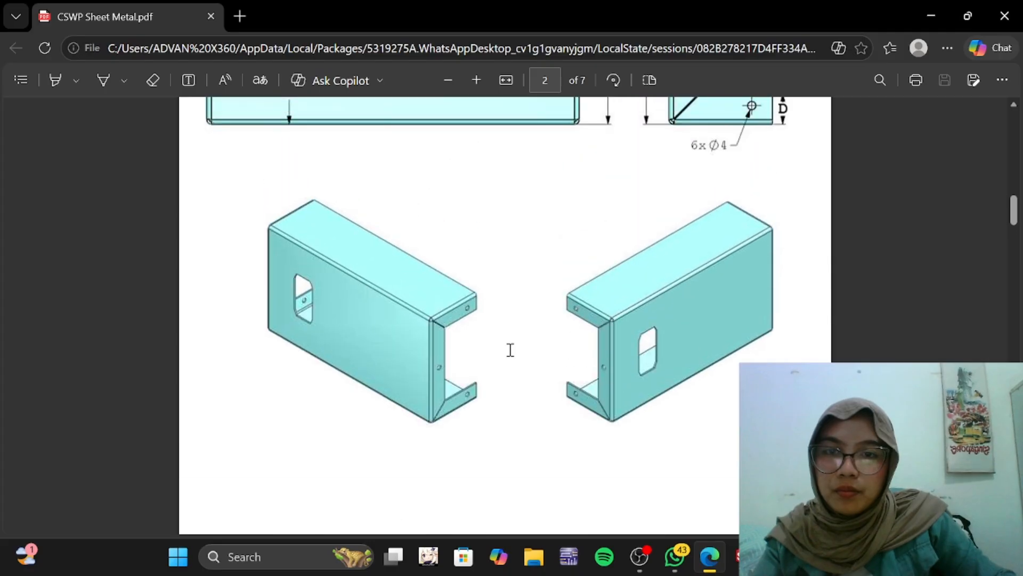
pyautogui.scroll(3, 510, 344)
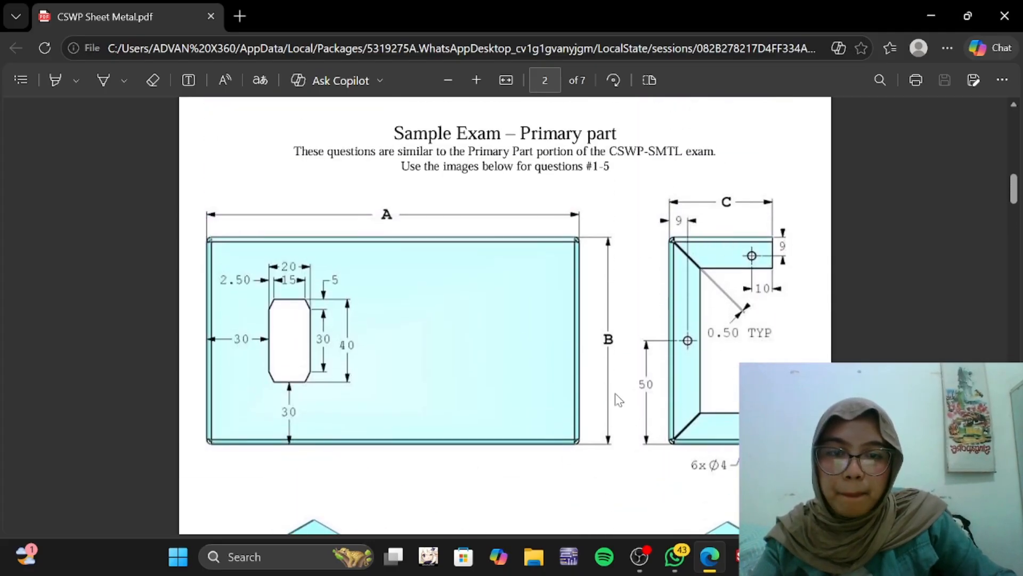
pyautogui.scroll(-7, 619, 400)
pyautogui.scroll(3, 485, 416)
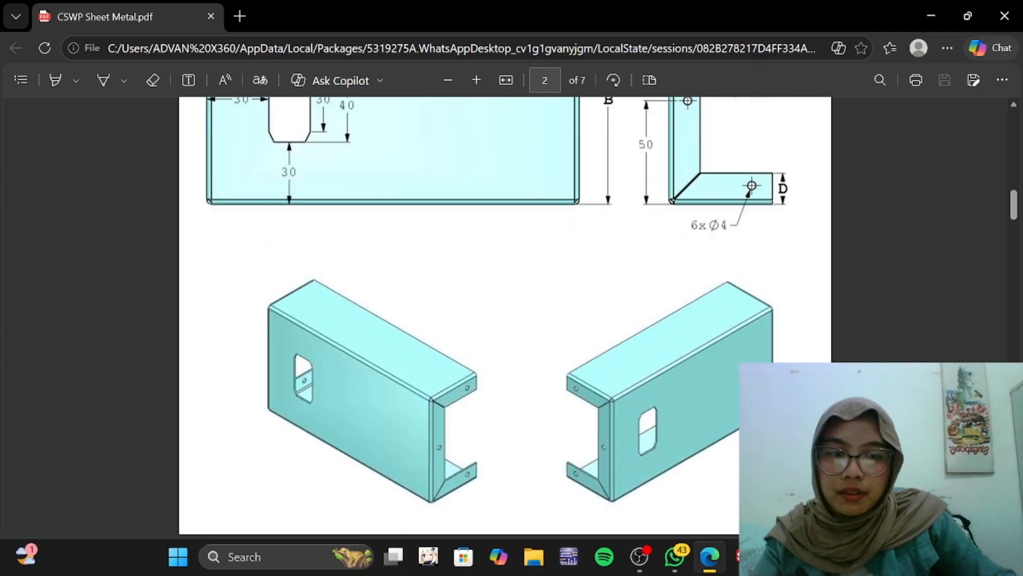
pyautogui.hotkey('alt', 'Tab')
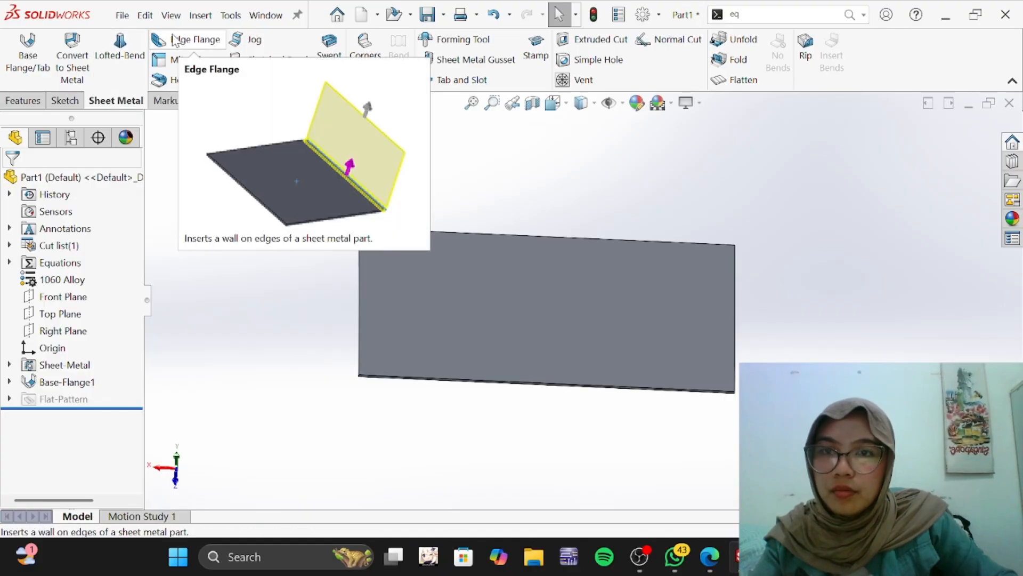
# Step: Start an Edge Flange on the two opposite 180 mm long edges of the base plate
pyautogui.click(197, 40)
pyautogui.moveTo(502, 417); pyautogui.dragTo(490, 347, button='middle')
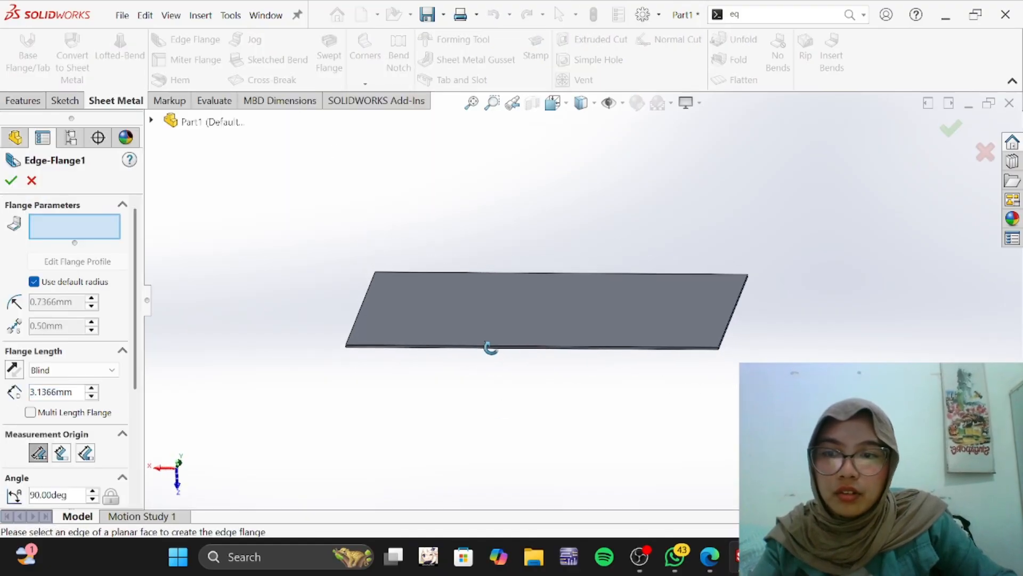
pyautogui.click(474, 347)
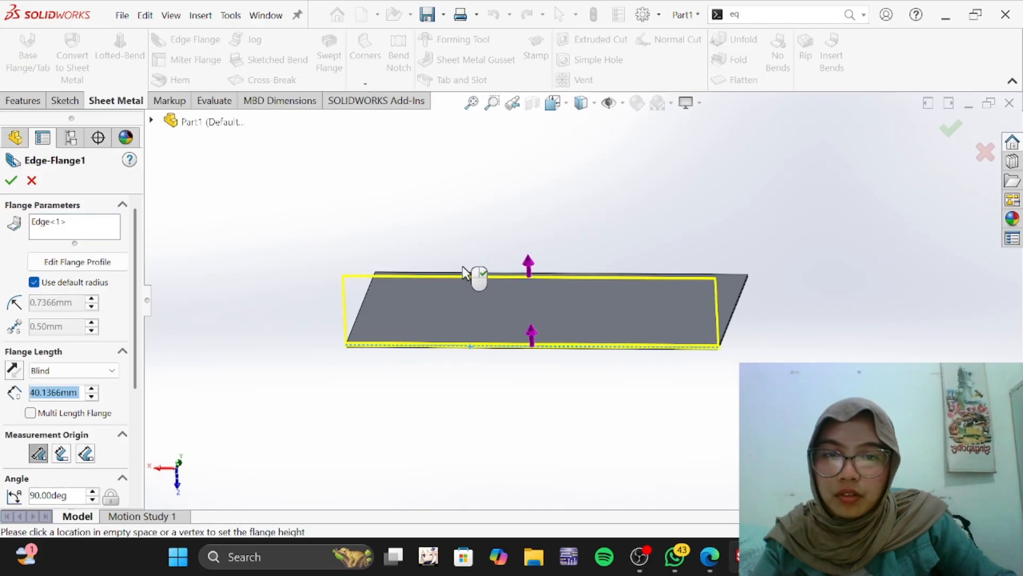
pyautogui.moveTo(462, 245); pyautogui.dragTo(551, 251, button='middle')
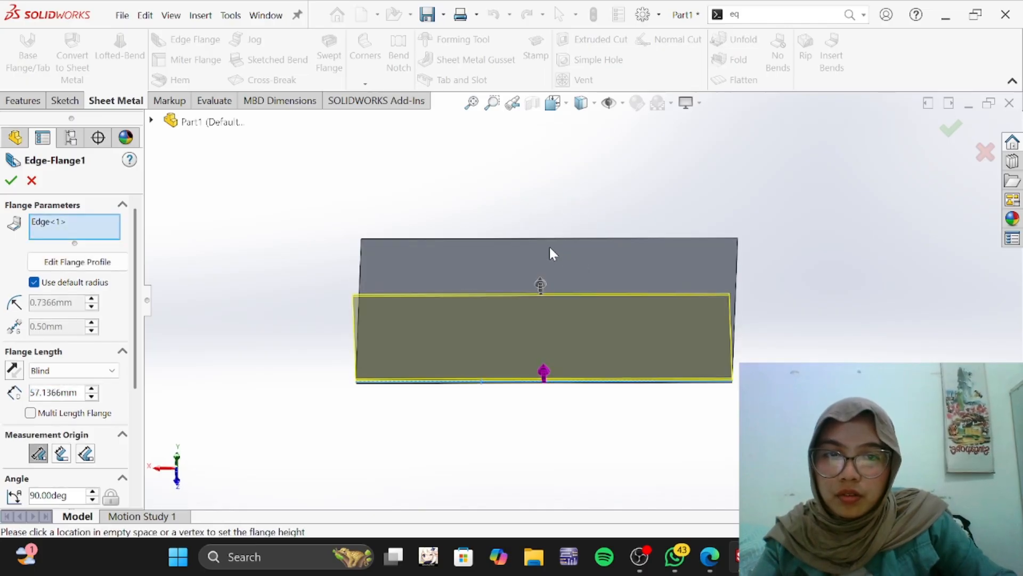
pyautogui.click(548, 238)
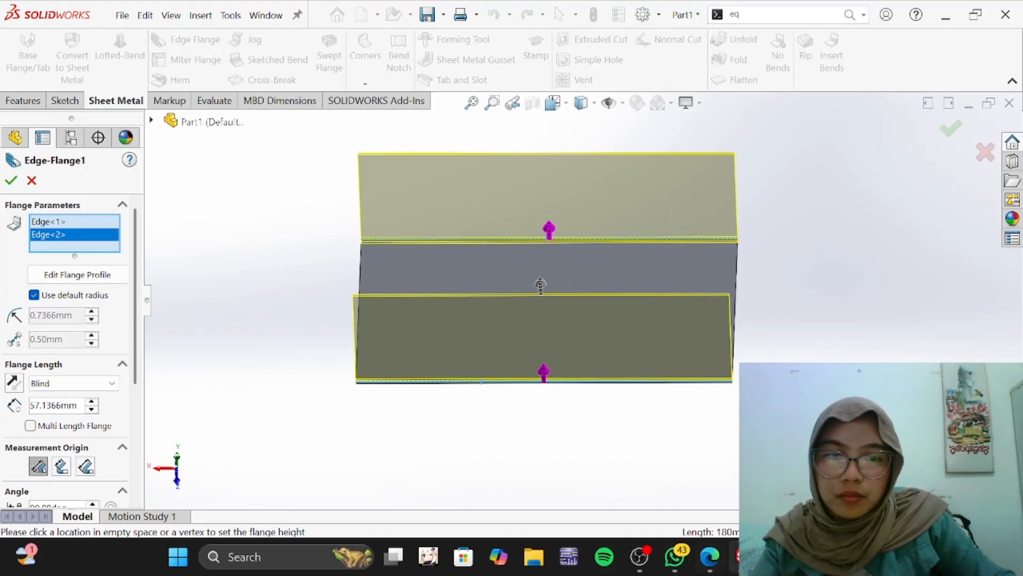
# Step: Check the side flange depth in the exam PDF and link the flange length to global variable C (50)
pyautogui.hotkey('alt', 'Tab')
pyautogui.scroll(5, 730, 258)
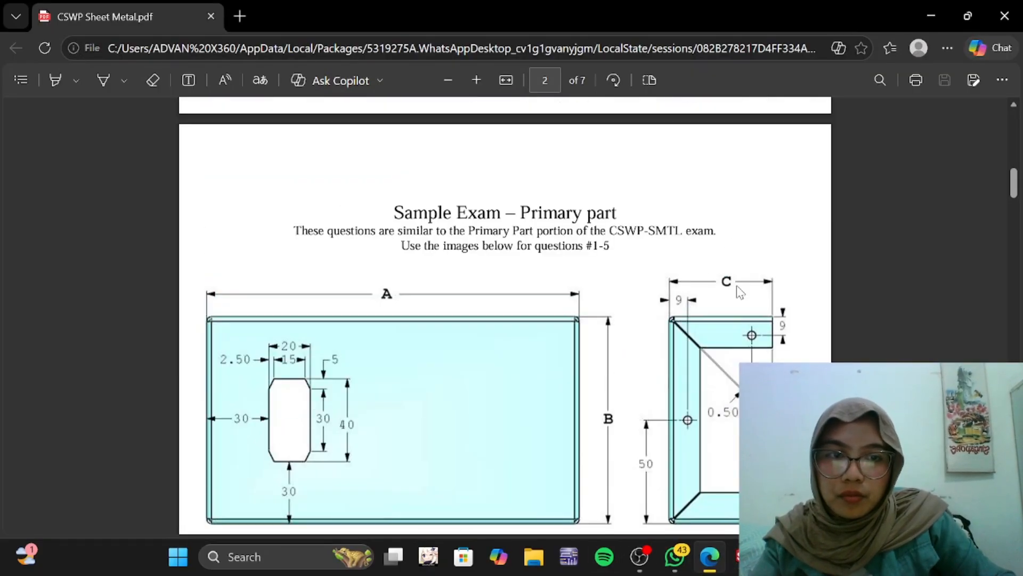
pyautogui.hotkey('alt', 'Tab')
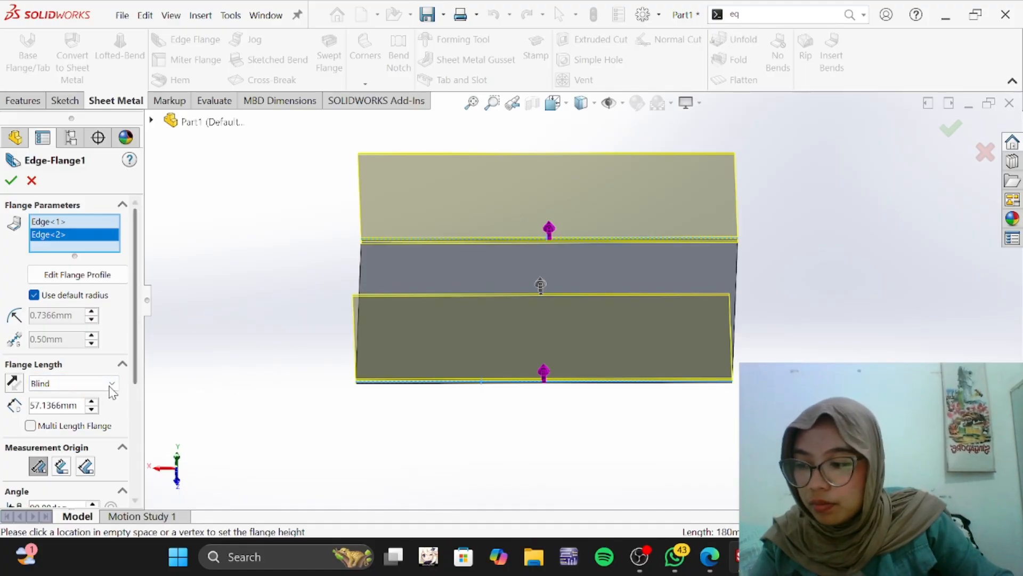
pyautogui.doubleClick(80, 407)
pyautogui.write('=C')
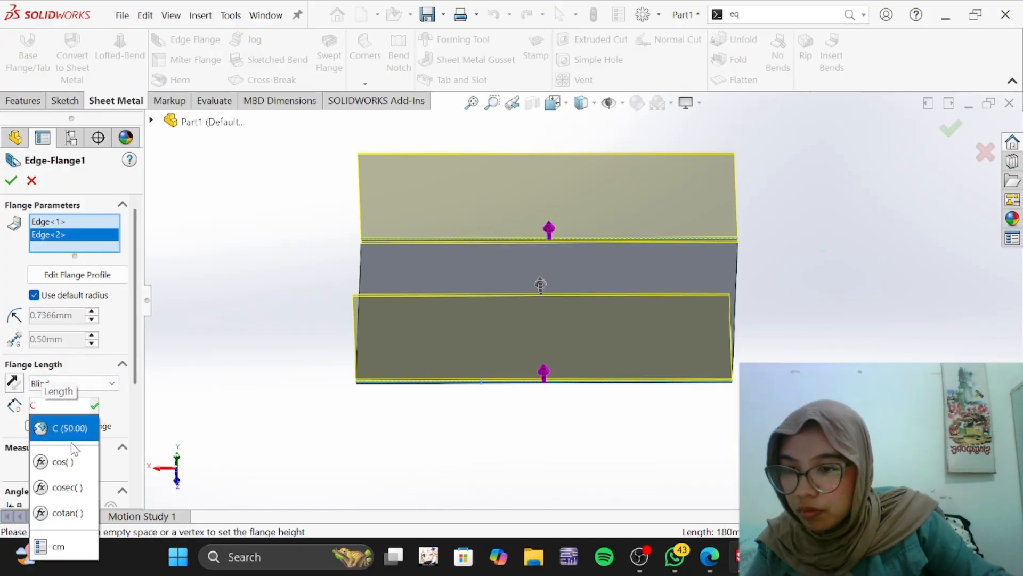
pyautogui.click(63, 427)
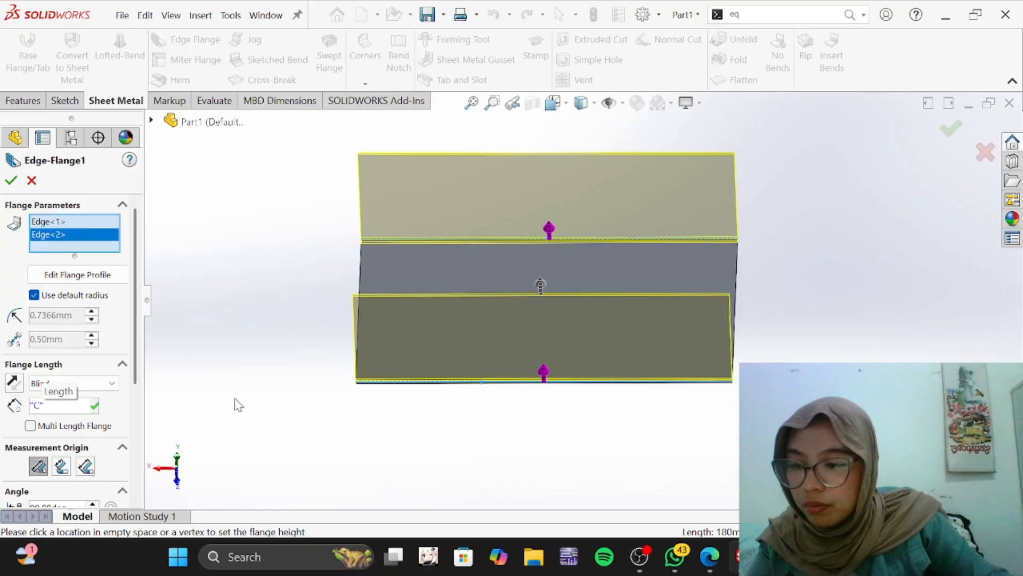
# Step: Override the default bend radius with the exam PDF's 1.00 mm inner radius and create the two edge flanges
pyautogui.click(710, 557)
pyautogui.scroll(-15, 468, 365)
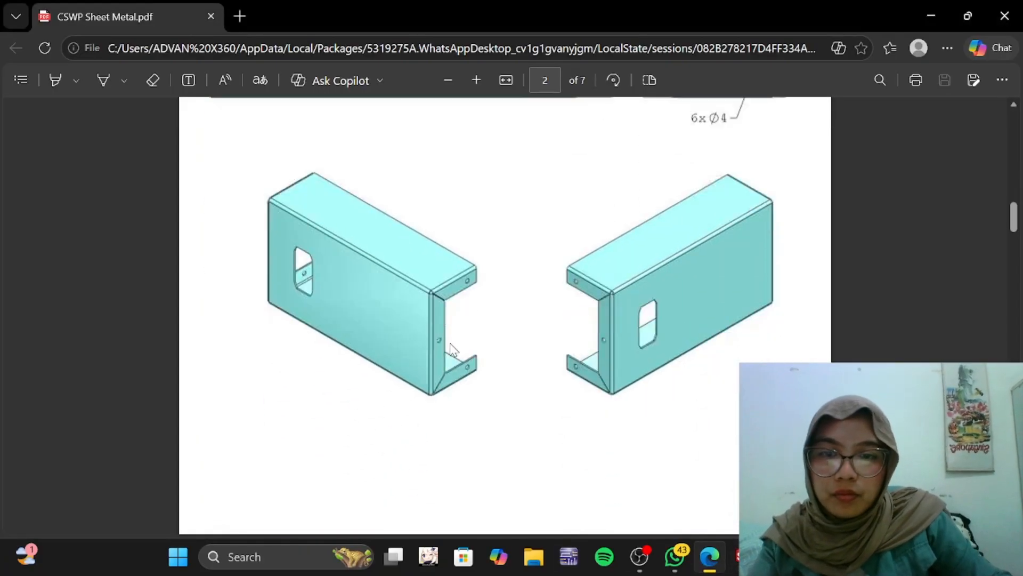
pyautogui.moveTo(272, 300); pyautogui.dragTo(426, 296)
pyautogui.click(426, 297)
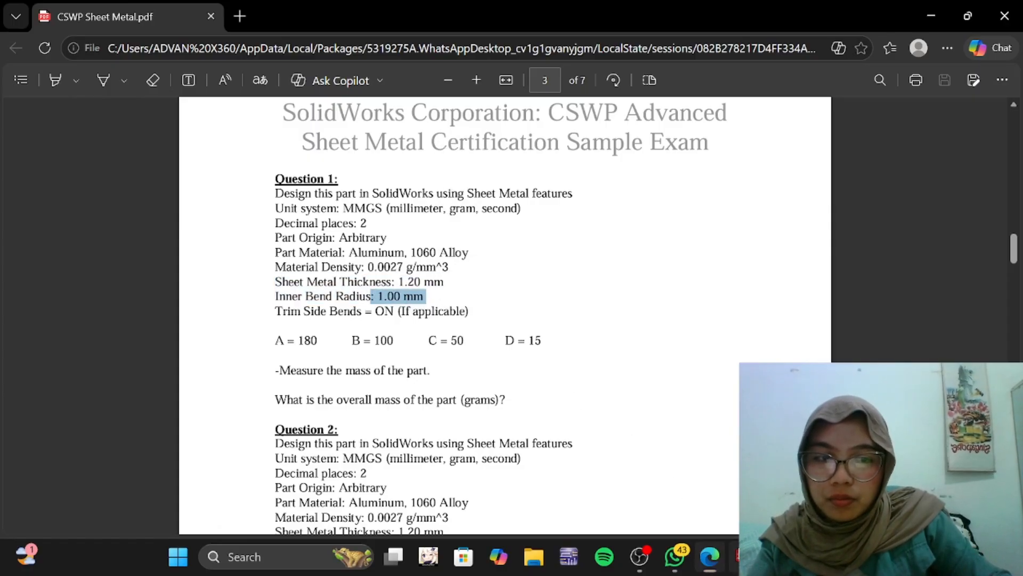
pyautogui.hotkey('alt', 'Tab')
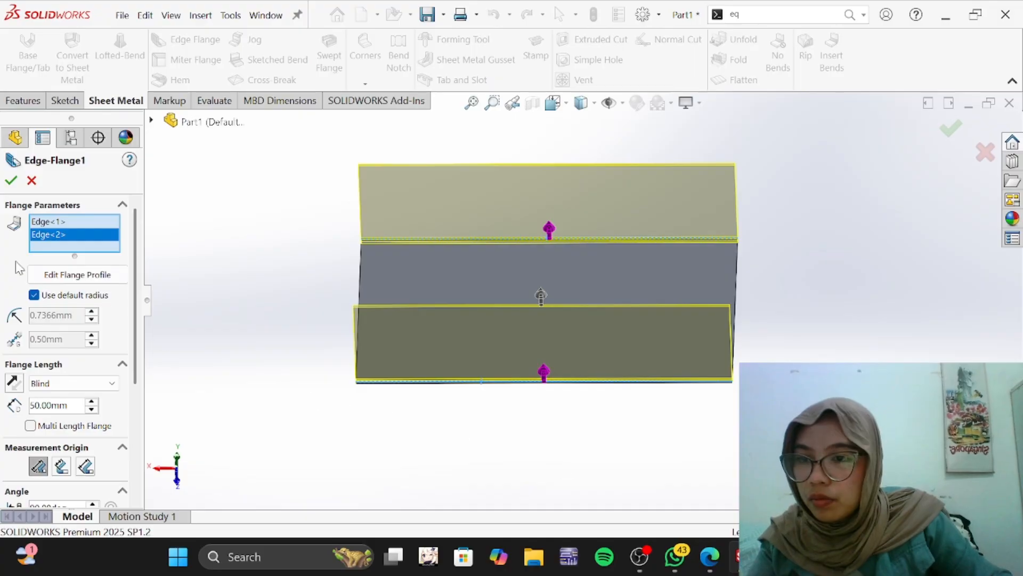
pyautogui.click(33, 295)
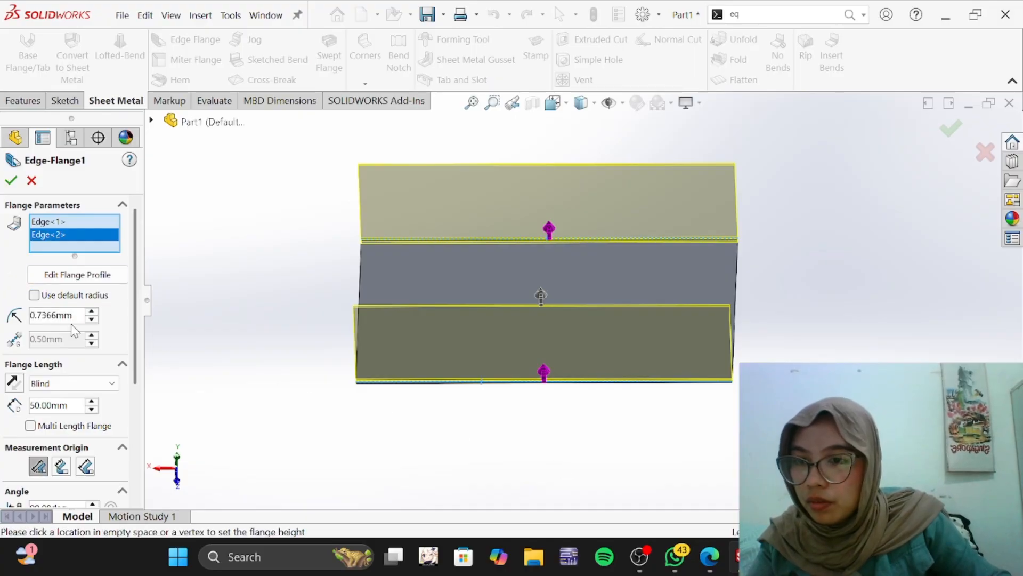
pyautogui.moveTo(74, 315); pyautogui.dragTo(21, 319)
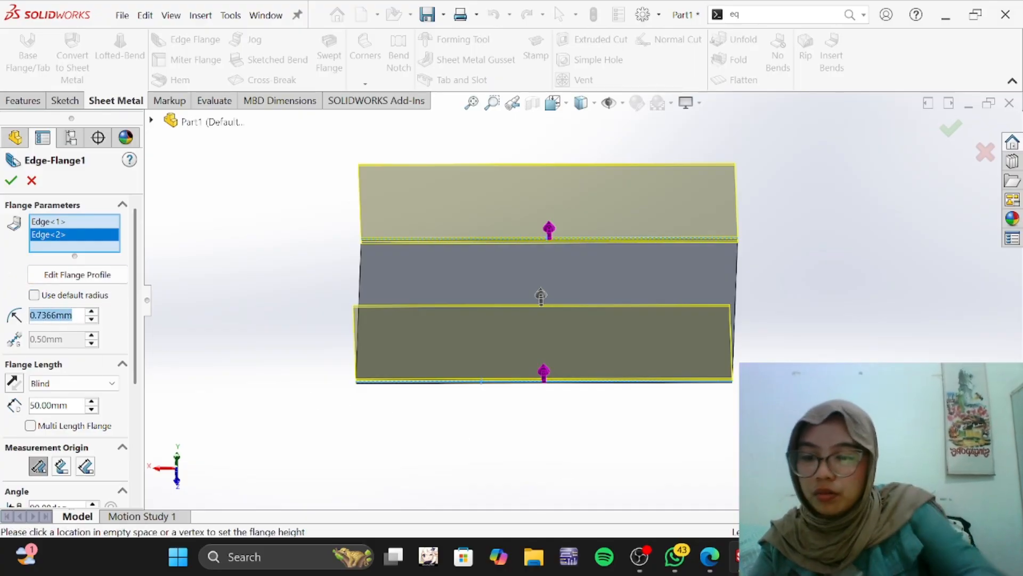
pyautogui.write('1')
pyautogui.press('Return')
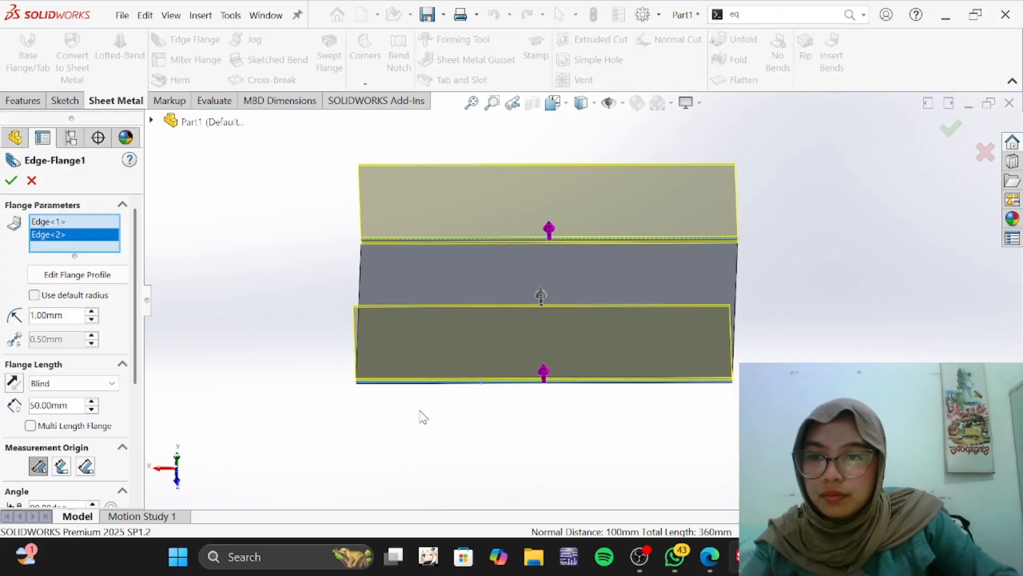
pyautogui.click(11, 181)
# Step: Examine the side and isometric views in the exam PDF for the return flanges at the channel's open ends
pyautogui.moveTo(550, 430); pyautogui.dragTo(549, 338, button='middle')
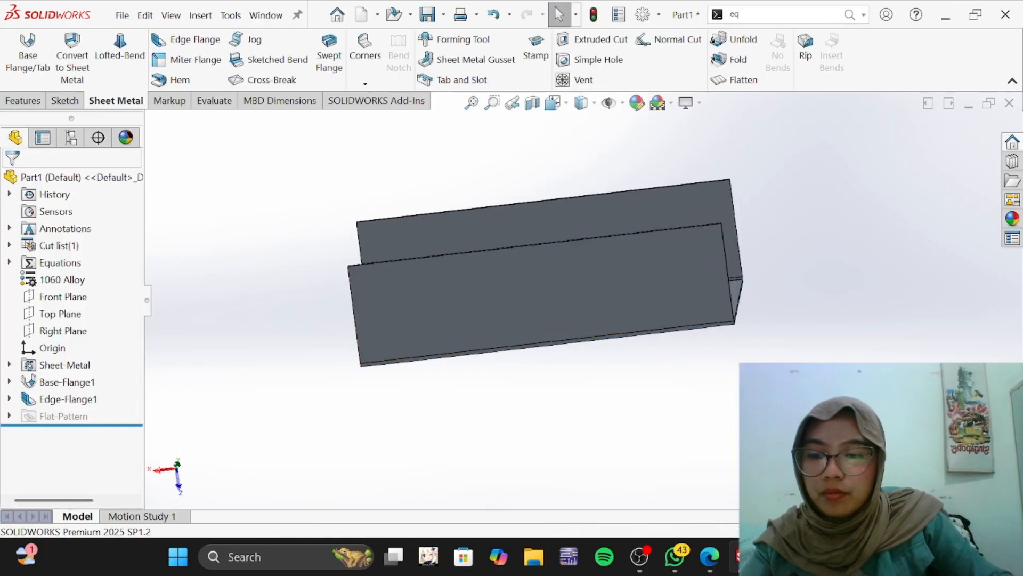
pyautogui.click(718, 547)
pyautogui.scroll(10, 621, 379)
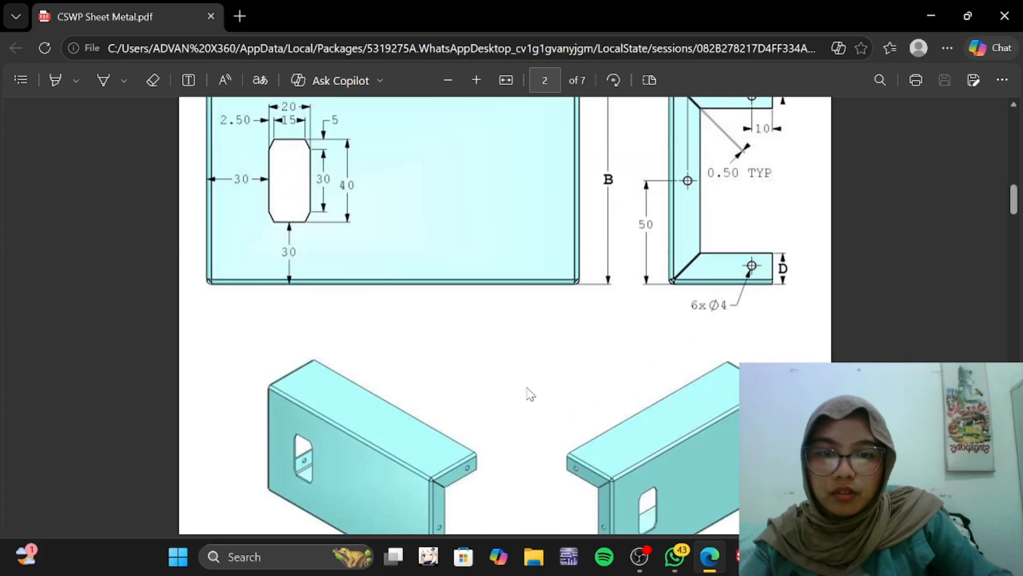
pyautogui.scroll(-5, 408, 311)
pyautogui.scroll(2, 456, 213)
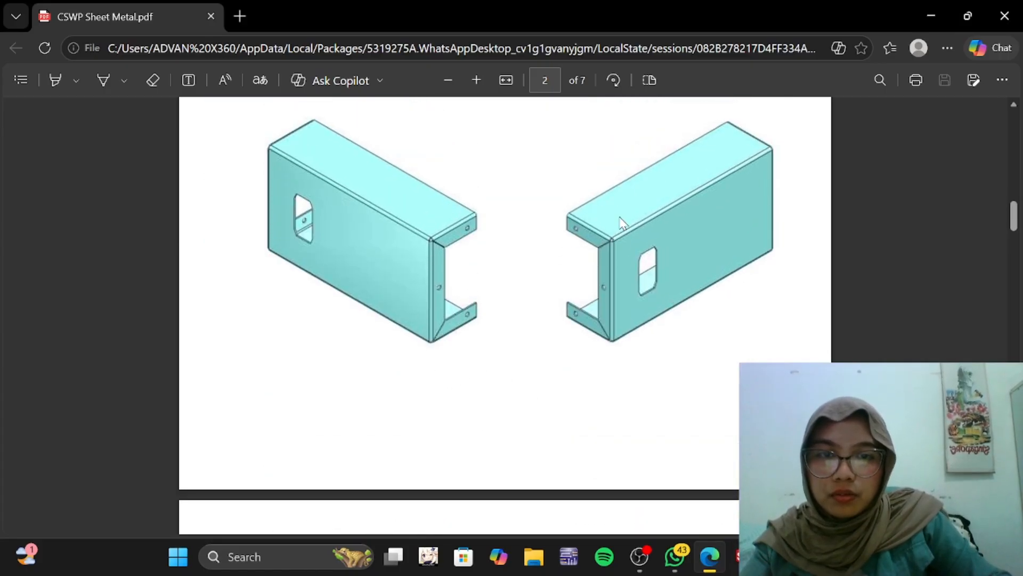
pyautogui.click(716, 556)
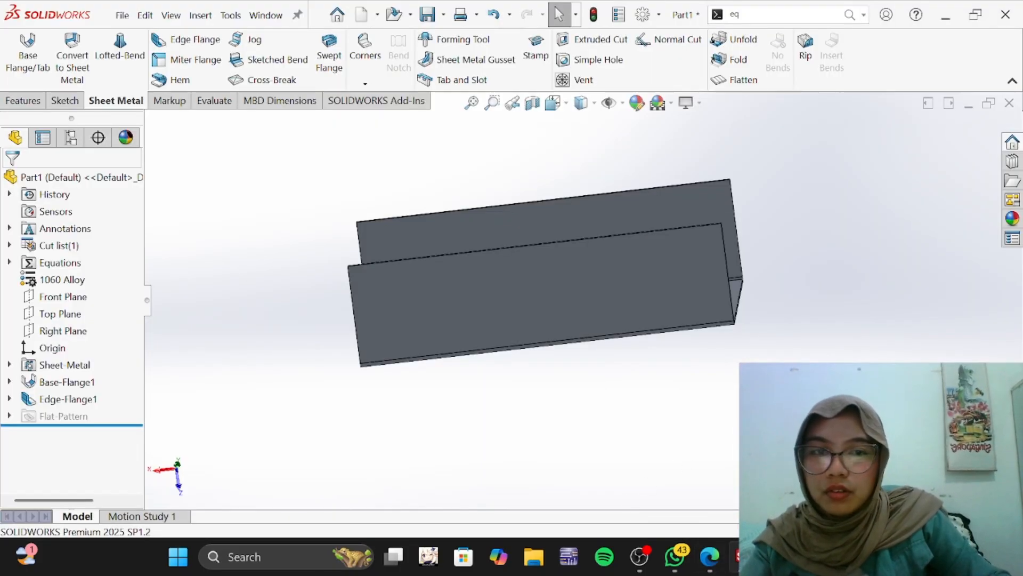
pyautogui.moveTo(853, 448); pyautogui.dragTo(699, 429, button='middle')
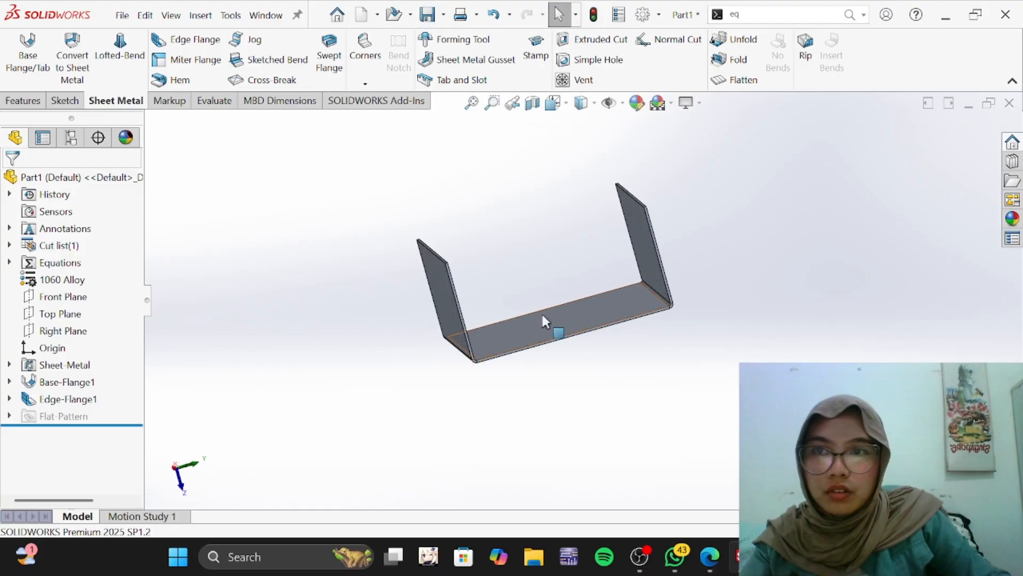
# Step: Start a second Edge Flange along the three edges at one open end of the U-shaped channel
pyautogui.click(188, 41)
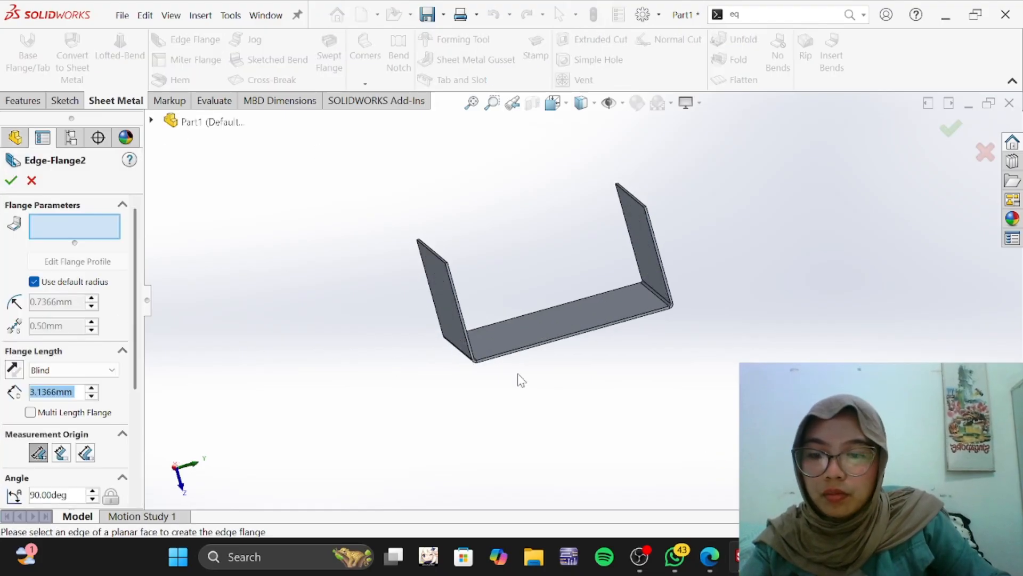
pyautogui.moveTo(520, 385); pyautogui.dragTo(498, 321, button='middle')
pyautogui.scroll(-1, 473, 333)
pyautogui.scroll(1, 503, 356)
pyautogui.scroll(-2, 550, 390)
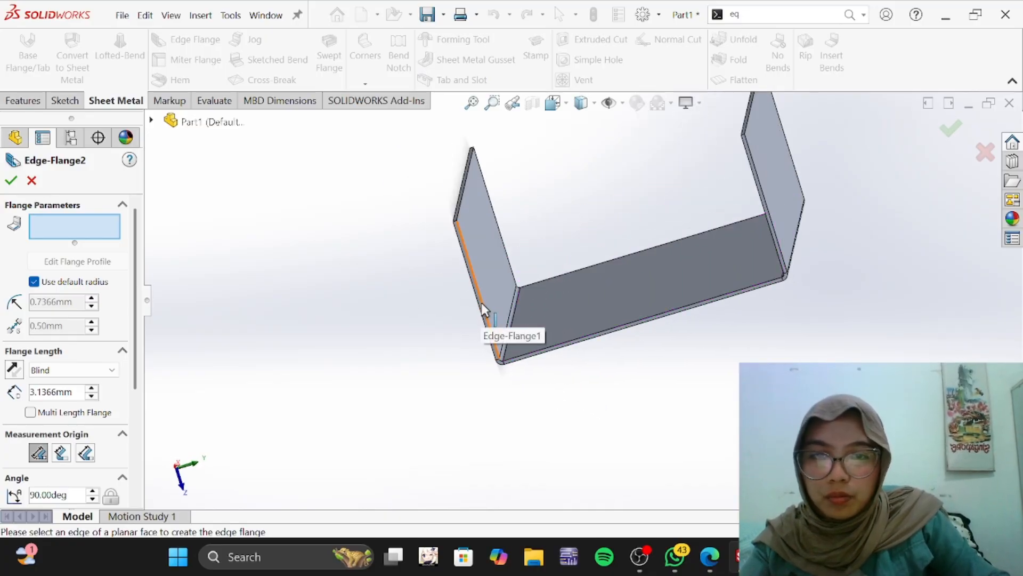
pyautogui.scroll(1, 486, 302)
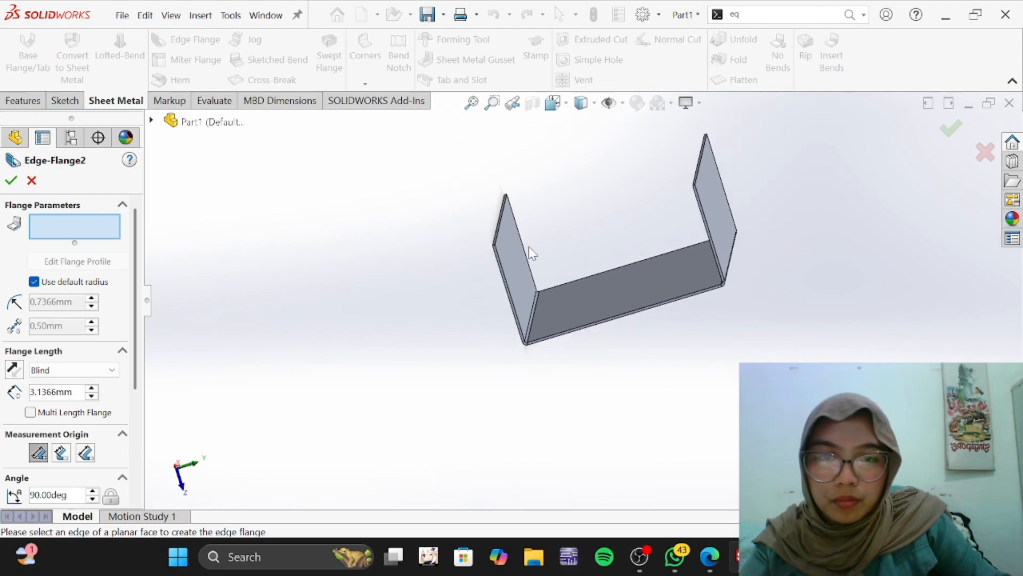
pyautogui.scroll(-2, 661, 255)
pyautogui.moveTo(660, 255); pyautogui.dragTo(631, 240, button='middle')
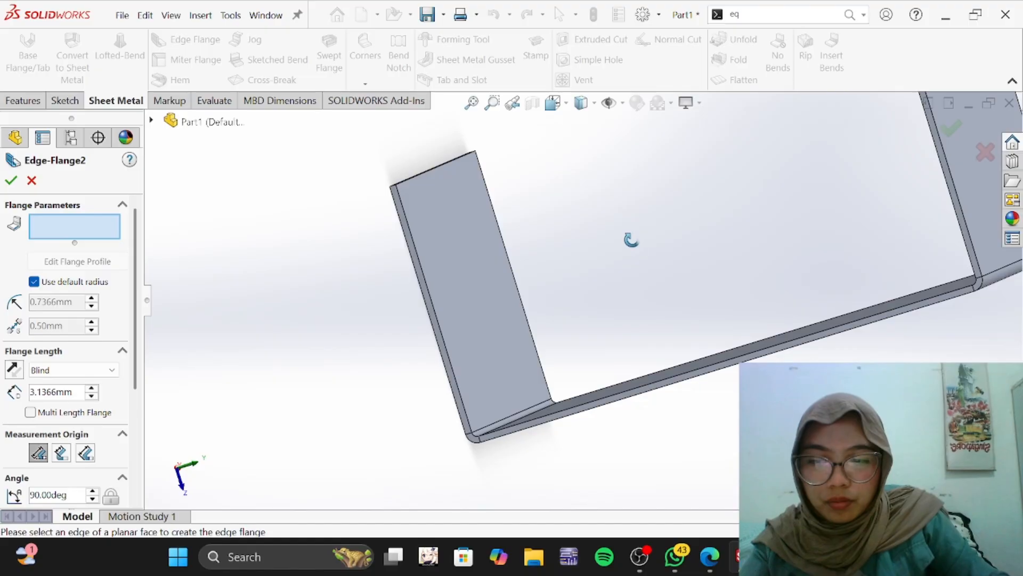
pyautogui.click(432, 296)
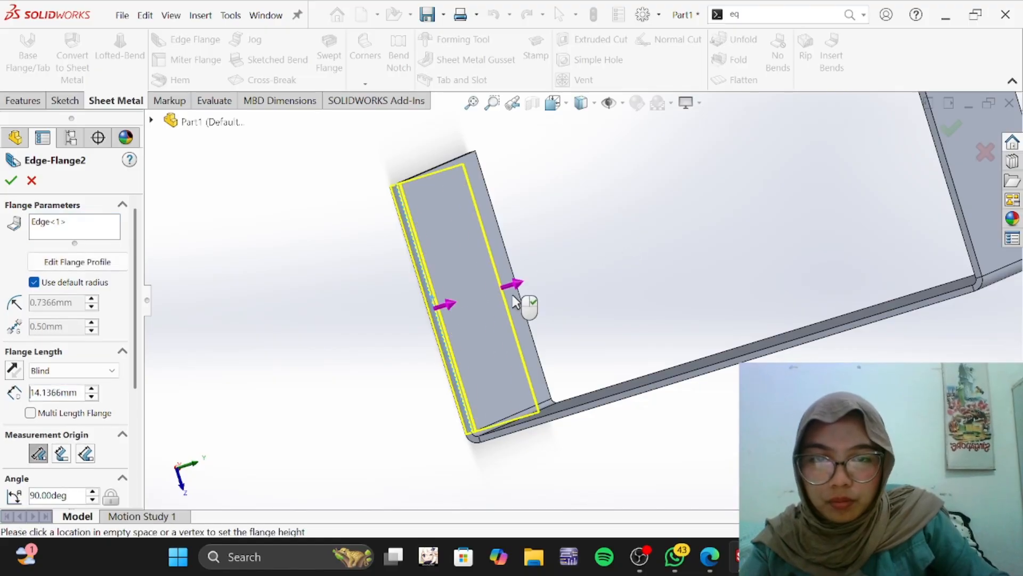
pyautogui.moveTo(527, 282); pyautogui.dragTo(605, 267, button='middle')
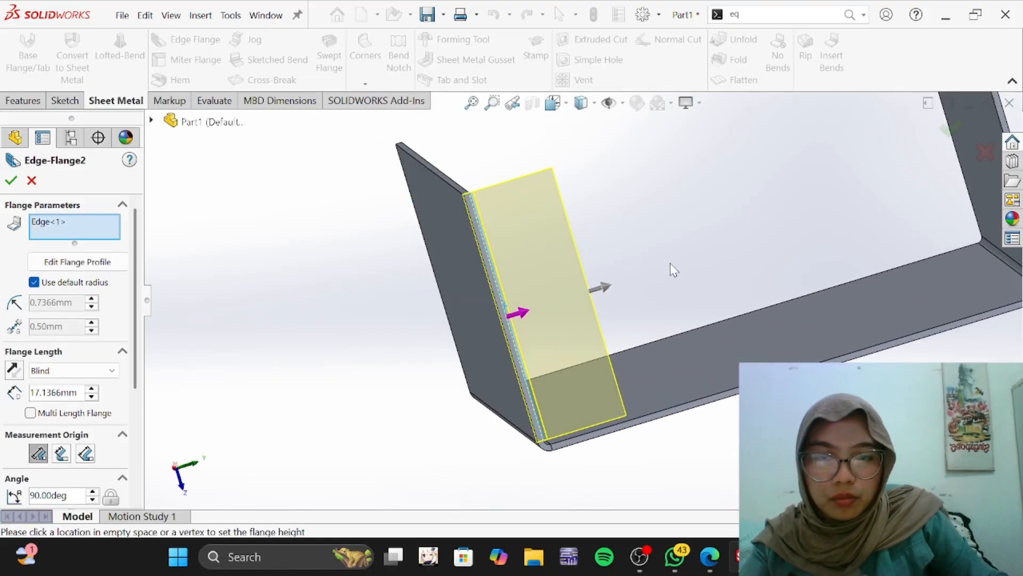
pyautogui.scroll(-2, 673, 269)
pyautogui.scroll(-2, 748, 255)
pyautogui.scroll(5, 748, 255)
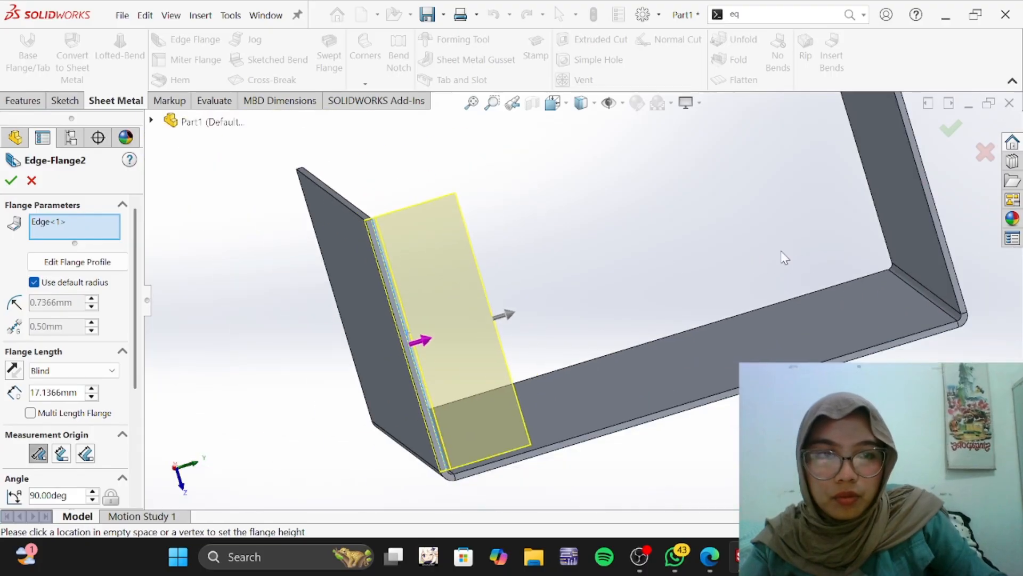
pyautogui.click(930, 213)
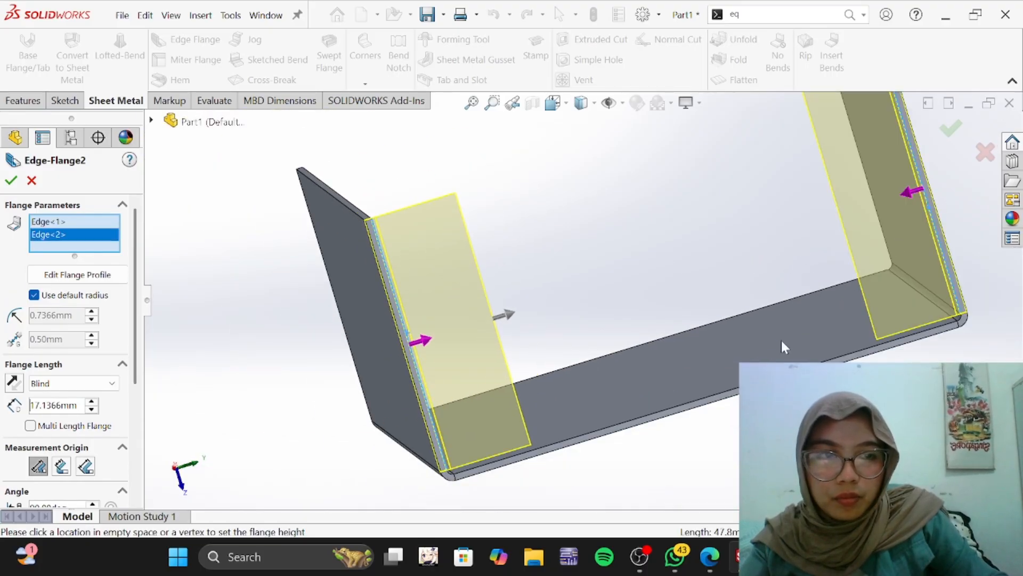
pyautogui.click(718, 404)
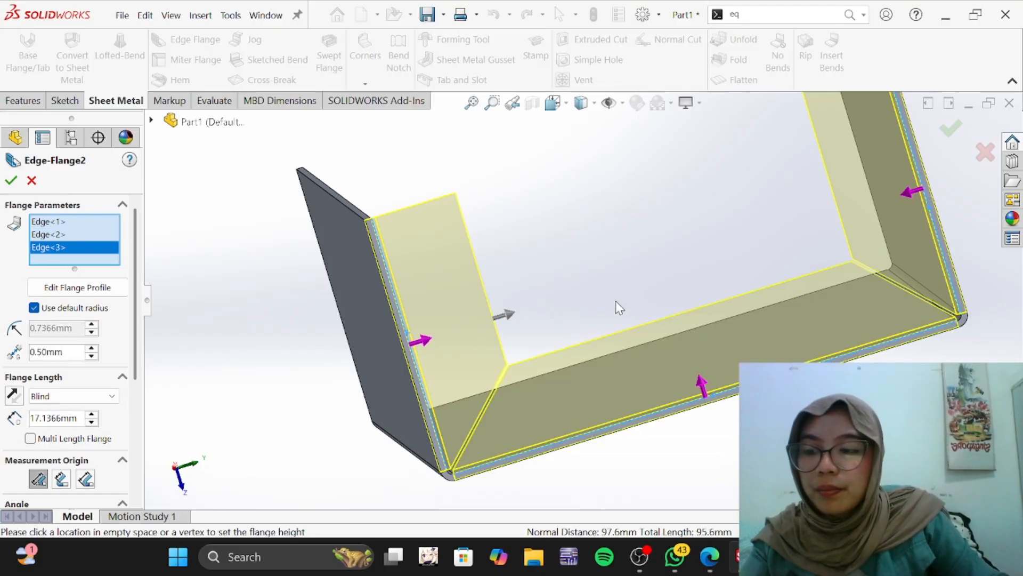
# Step: Add the three matching edges at the channel's opposite open end to the same Edge Flange
pyautogui.scroll(2, 618, 307)
pyautogui.scroll(-8, 613, 291)
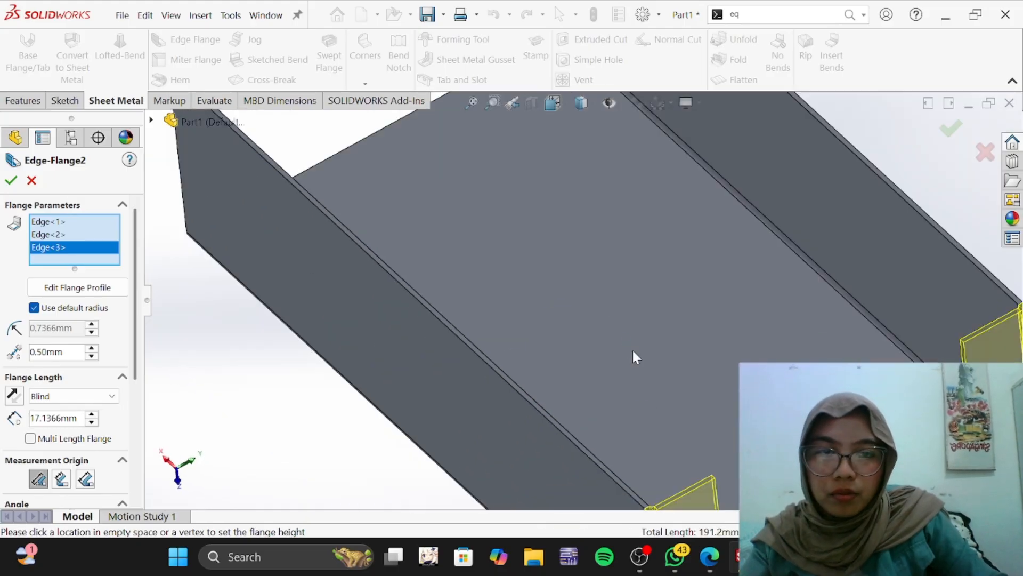
pyautogui.scroll(6, 585, 293)
pyautogui.moveTo(553, 235); pyautogui.dragTo(622, 449, button='middle')
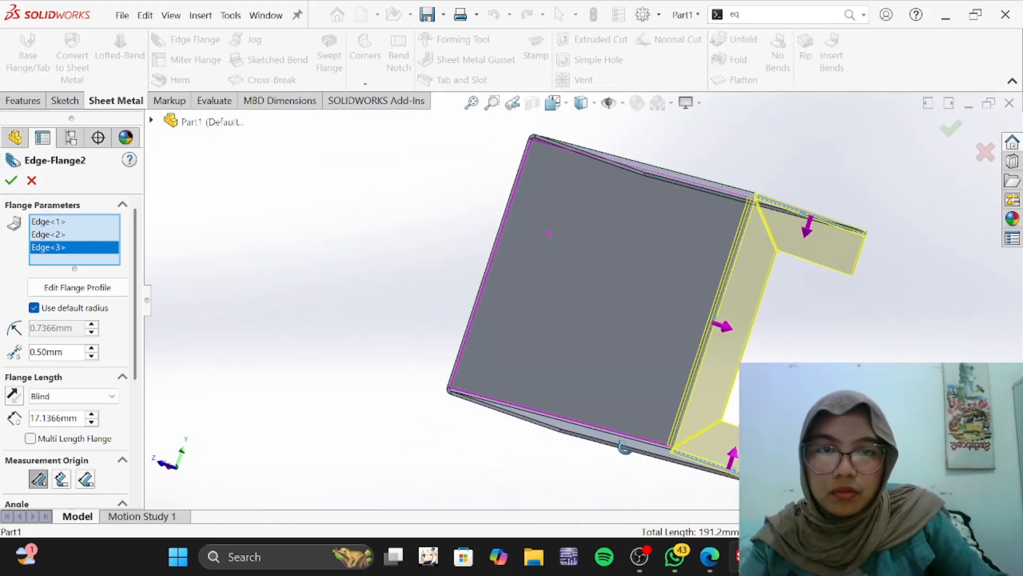
pyautogui.click(580, 155)
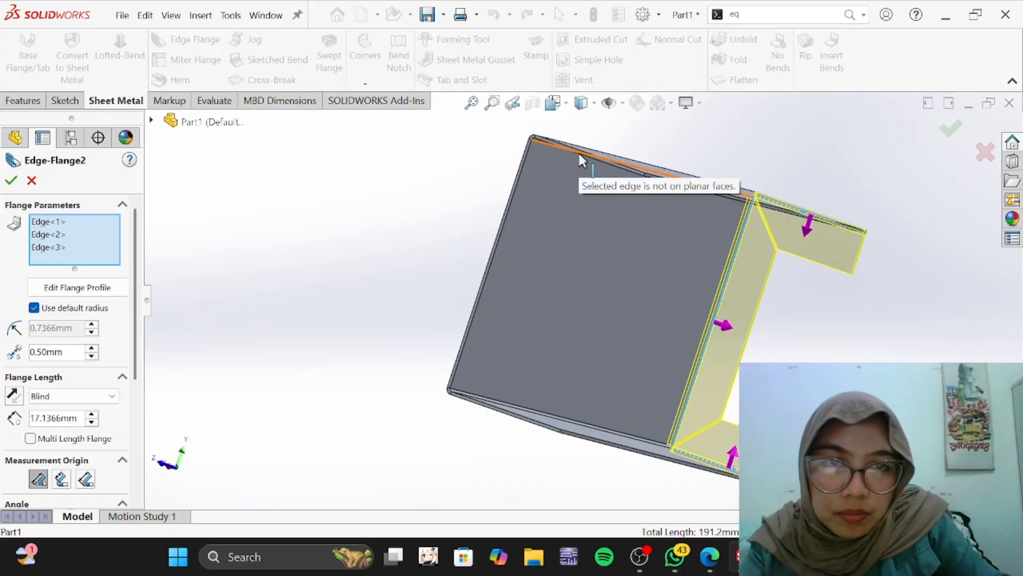
pyautogui.moveTo(579, 198); pyautogui.dragTo(577, 271, button='middle')
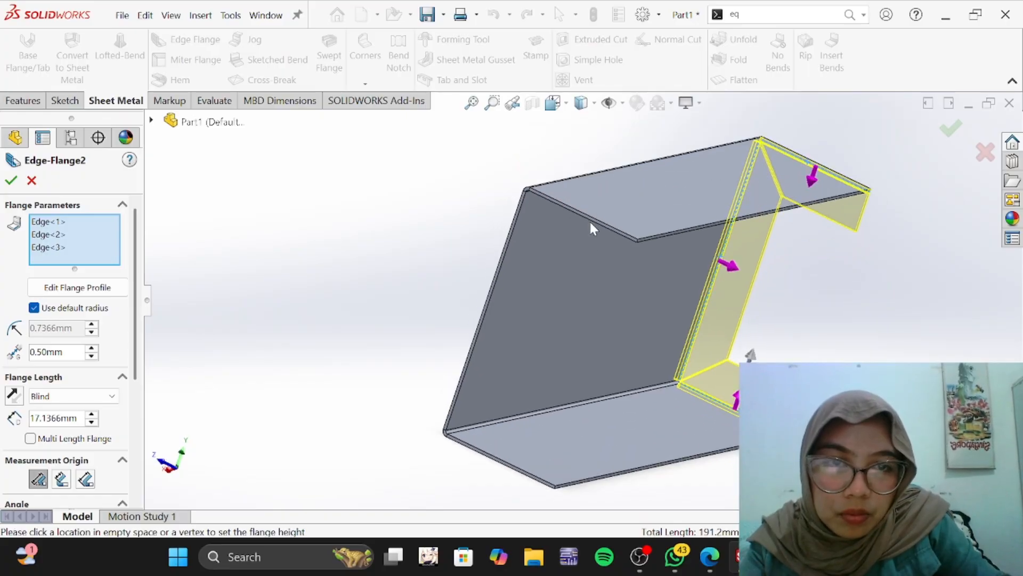
pyautogui.click(591, 218)
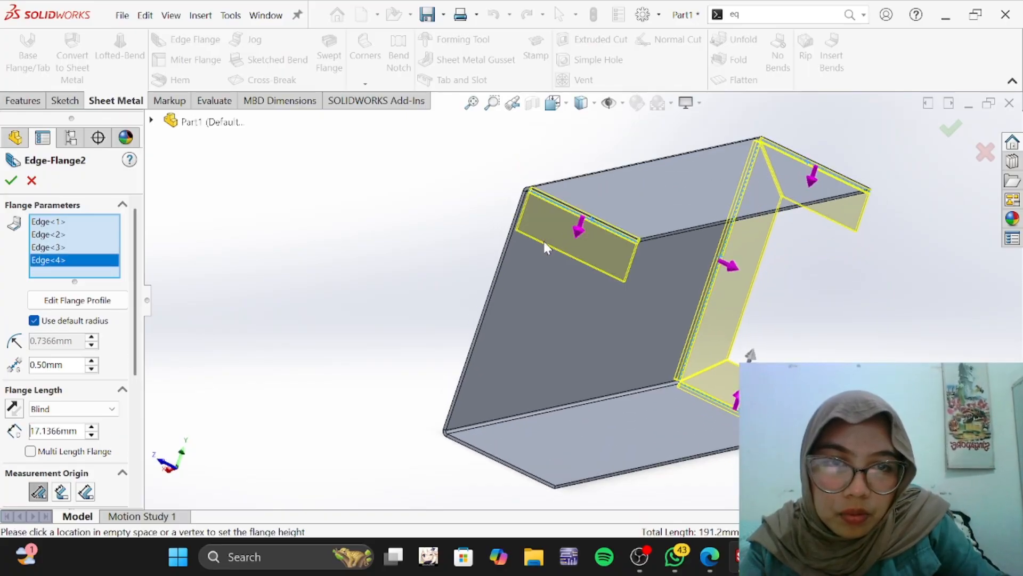
pyautogui.click(504, 256)
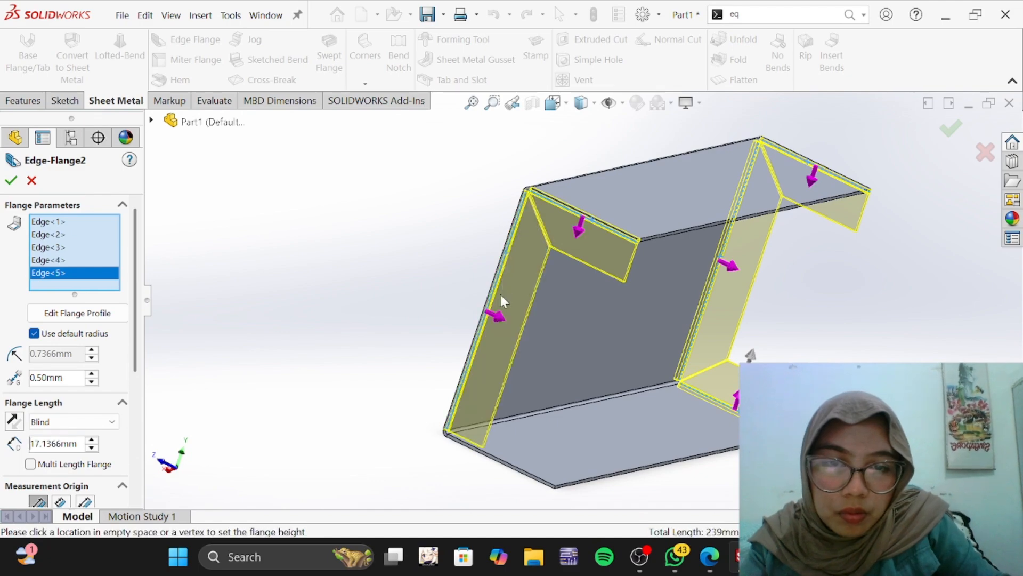
pyautogui.click(510, 469)
pyautogui.moveTo(612, 439); pyautogui.dragTo(572, 309, button='middle')
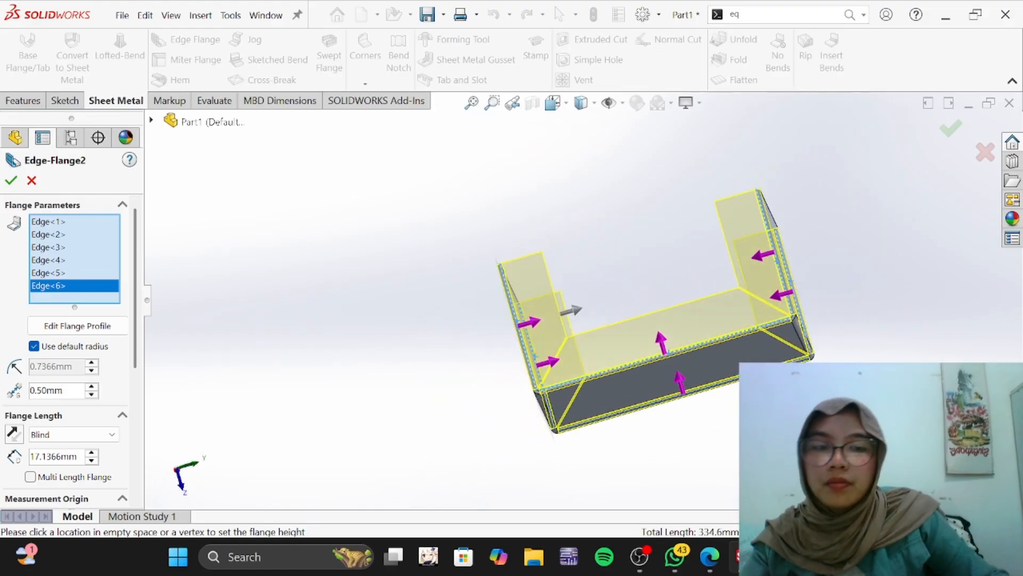
# Step: Examine the front and side views in the exam PDF for the return flanges' width dimension and corner gap
pyautogui.click(711, 560)
pyautogui.scroll(8, 635, 359)
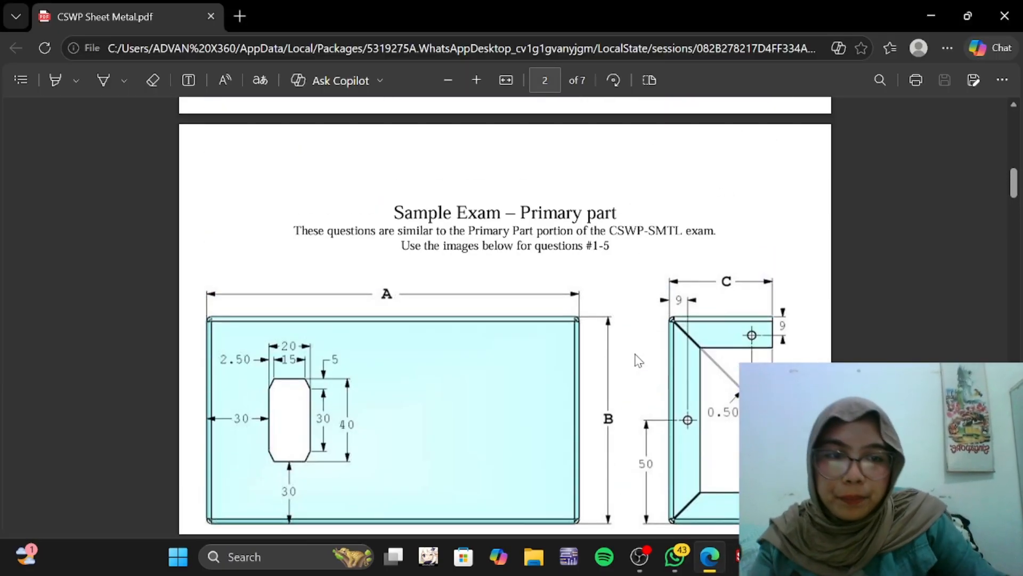
pyautogui.scroll(5, 614, 366)
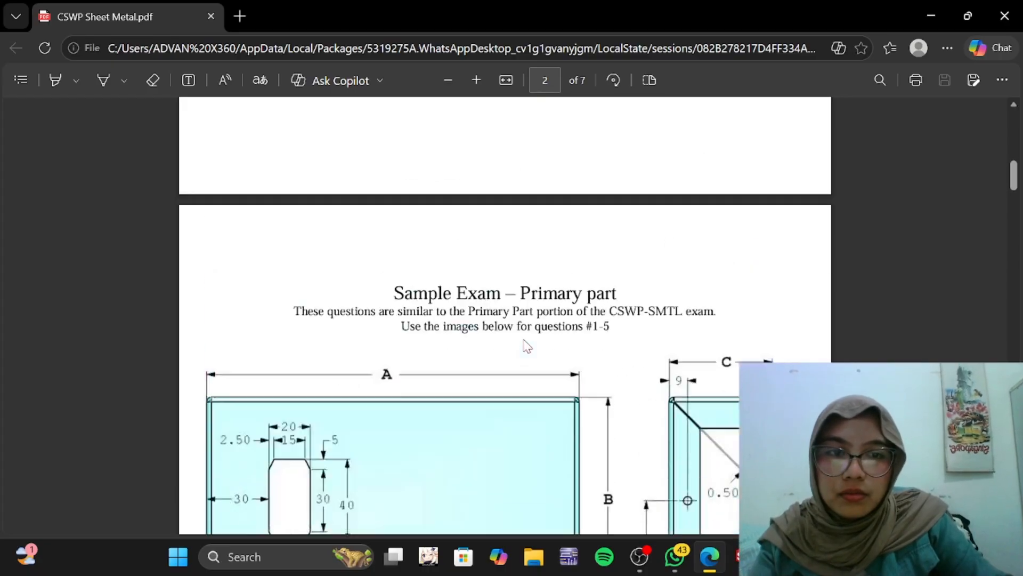
pyautogui.scroll(-8, 532, 340)
pyautogui.scroll(3, 647, 338)
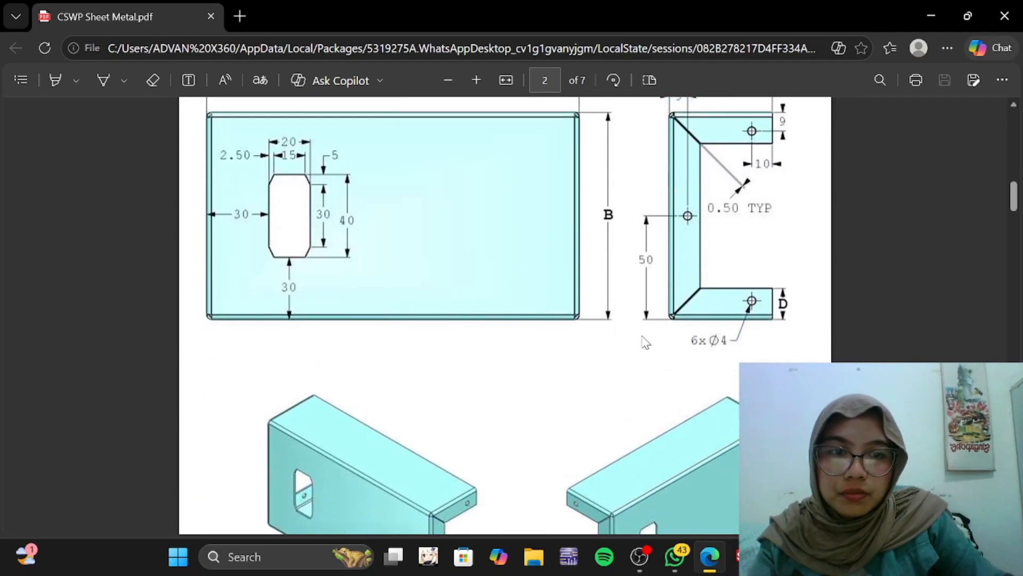
pyautogui.click(738, 557)
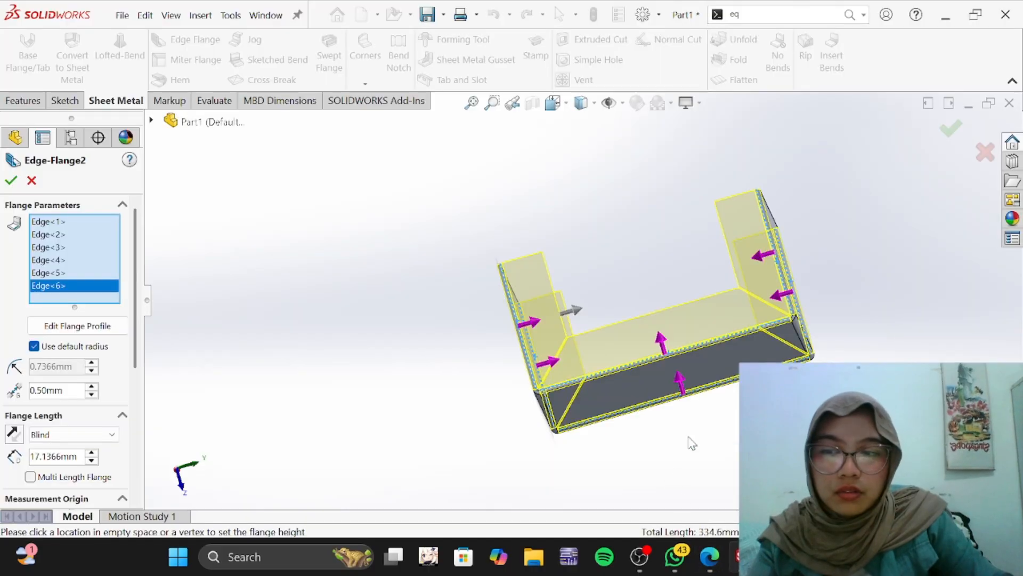
pyautogui.click(703, 570)
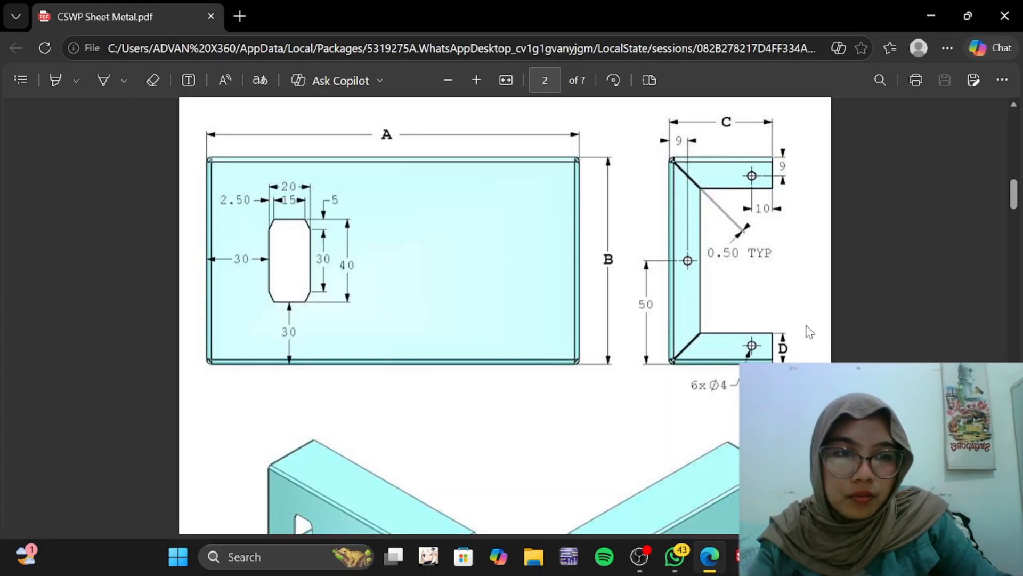
pyautogui.click(738, 557)
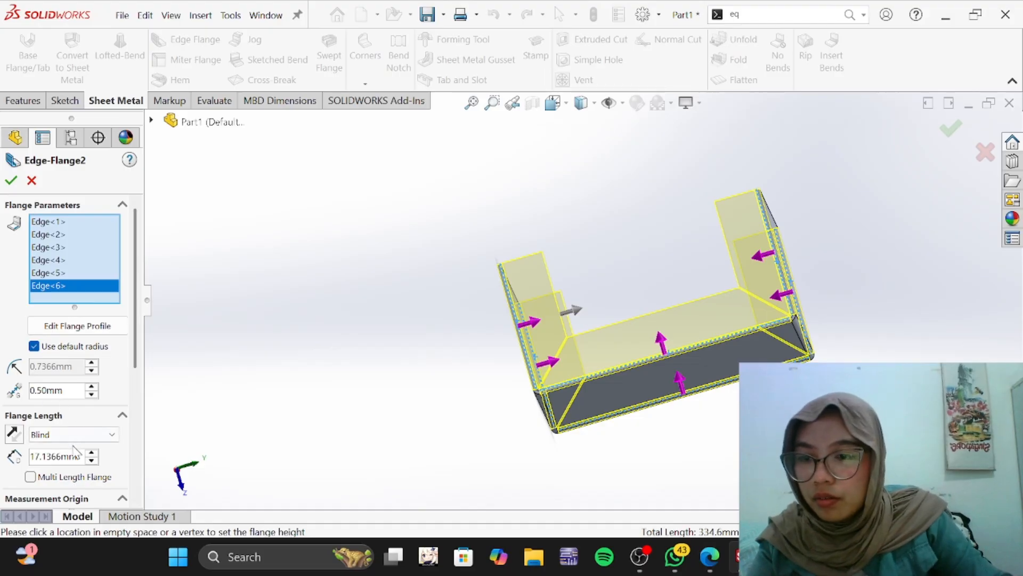
# Step: Link the length of the six return flanges to the global variable D
pyautogui.scroll(-3, 88, 383)
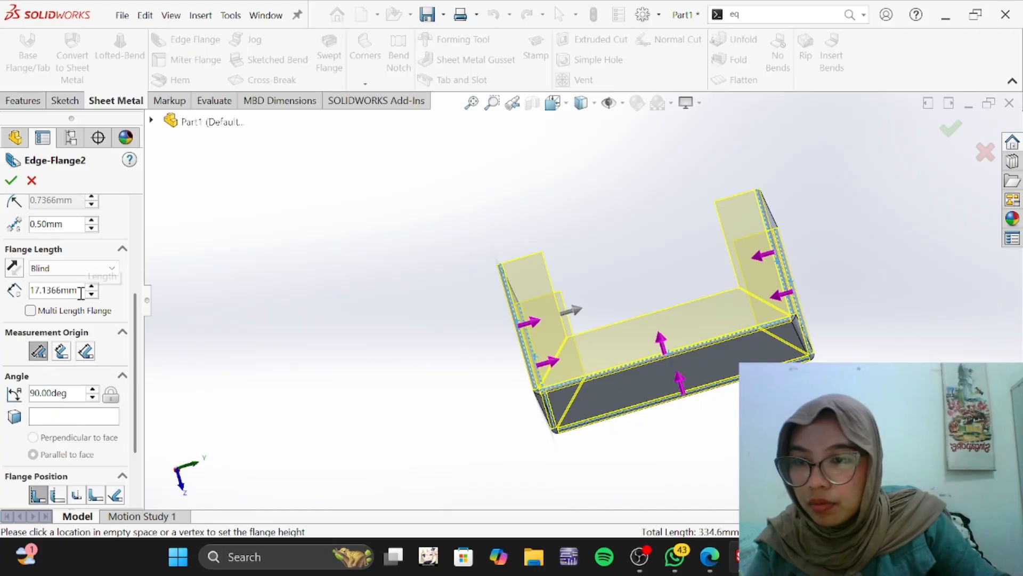
pyautogui.scroll(-3, 36, 347)
pyautogui.scroll(1, 44, 320)
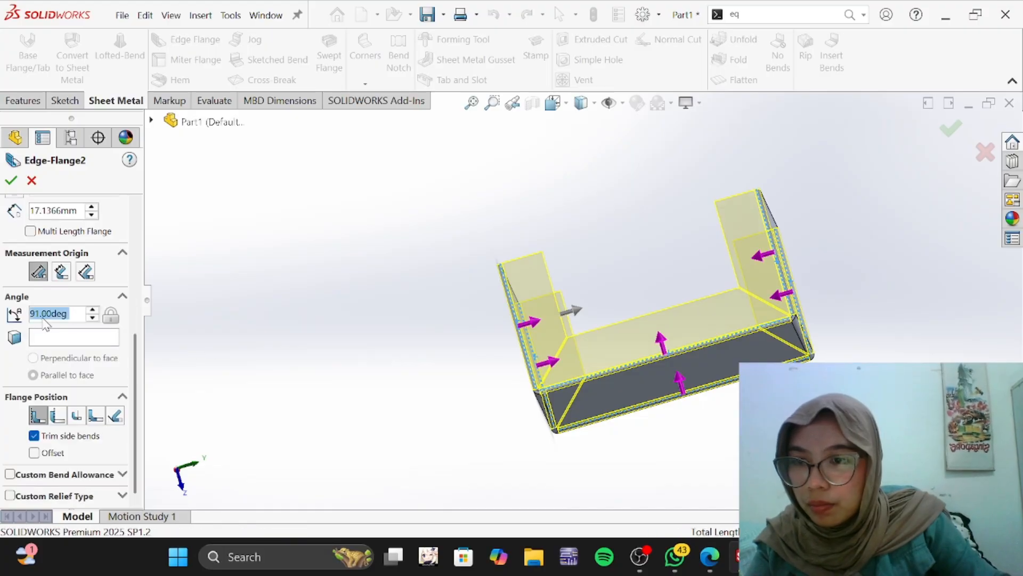
pyautogui.doubleClick(71, 210)
pyautogui.write('=D')
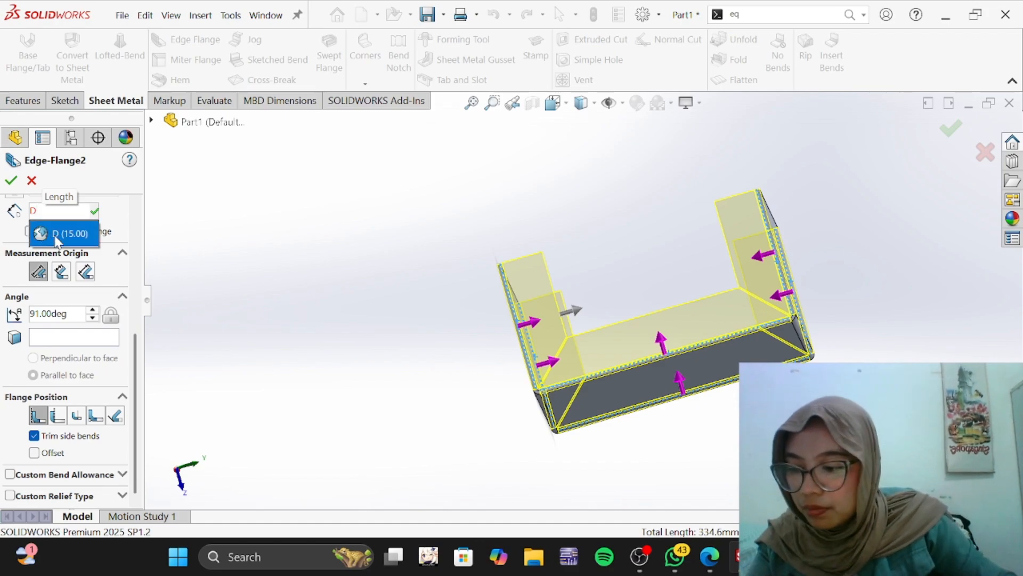
pyautogui.click(62, 235)
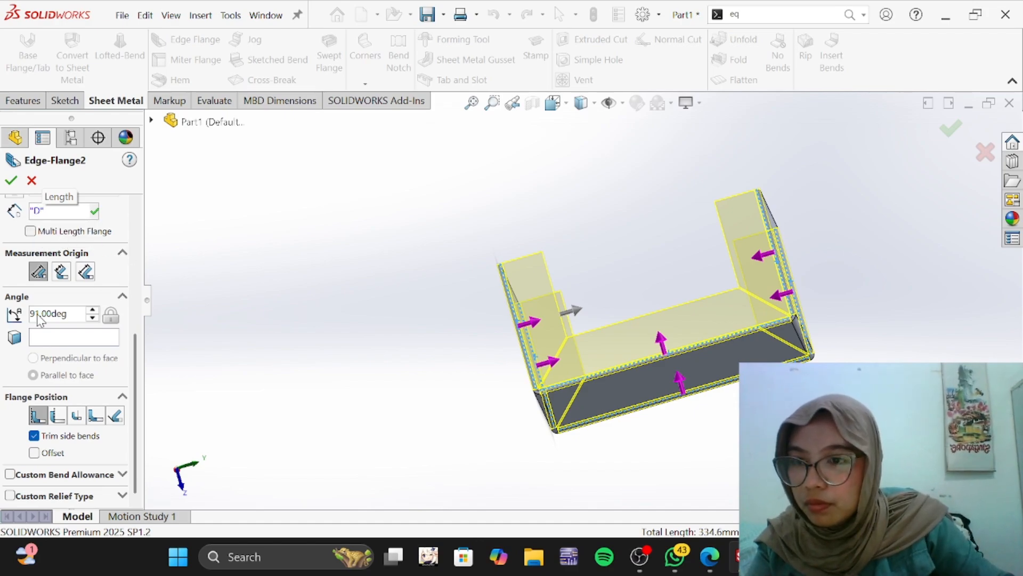
pyautogui.scroll(1, 40, 322)
pyautogui.scroll(3, 96, 331)
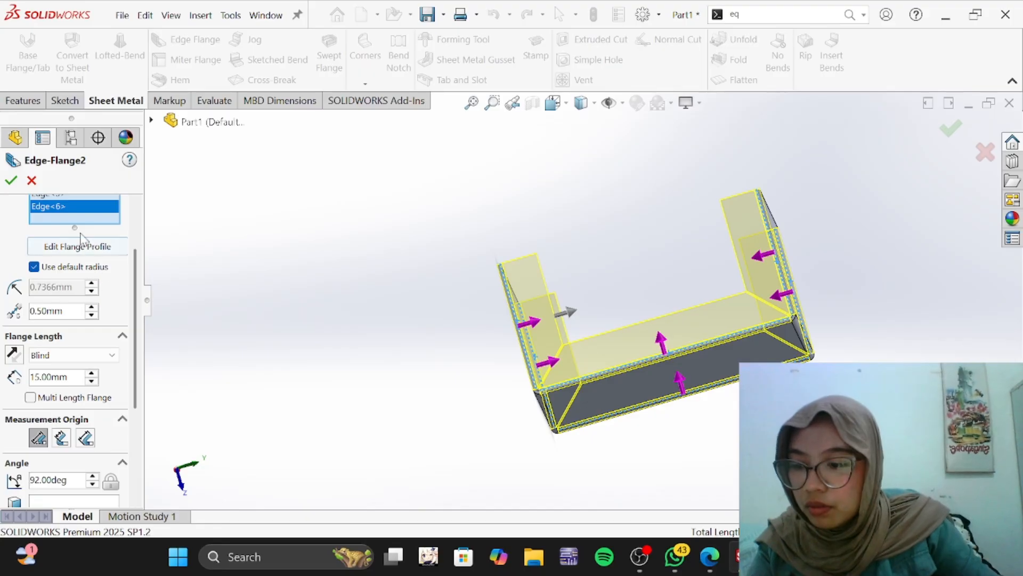
pyautogui.scroll(2, 81, 266)
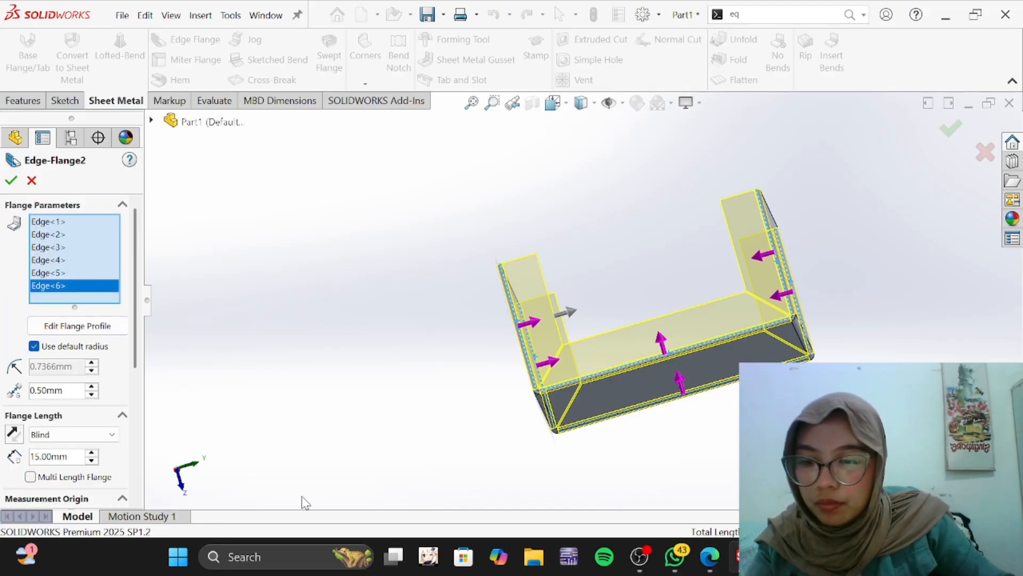
# Step: Override the return flanges' default bend radius with 1.00 mm and create the second Edge Flange feature
pyautogui.click(714, 563)
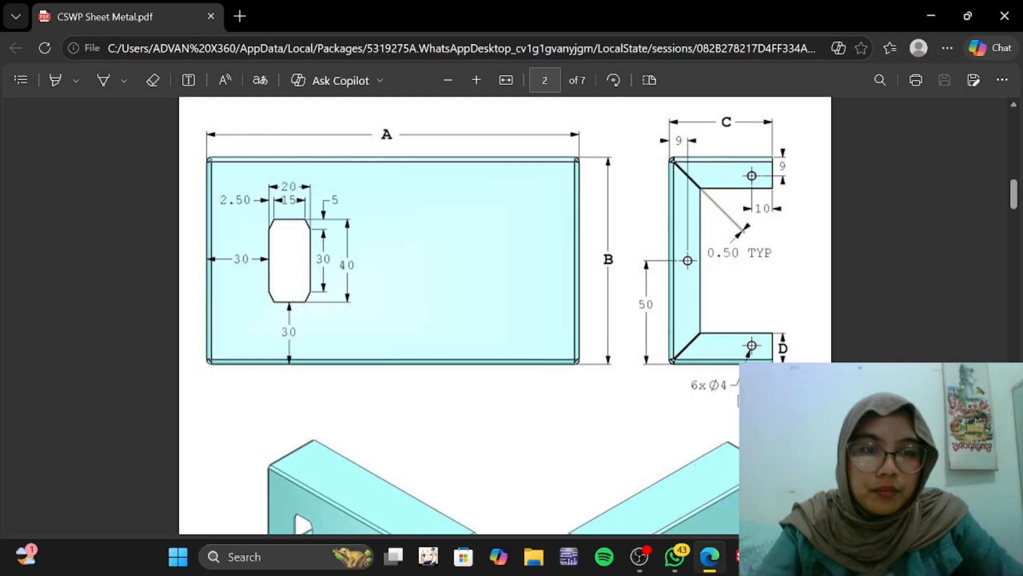
pyautogui.click(744, 556)
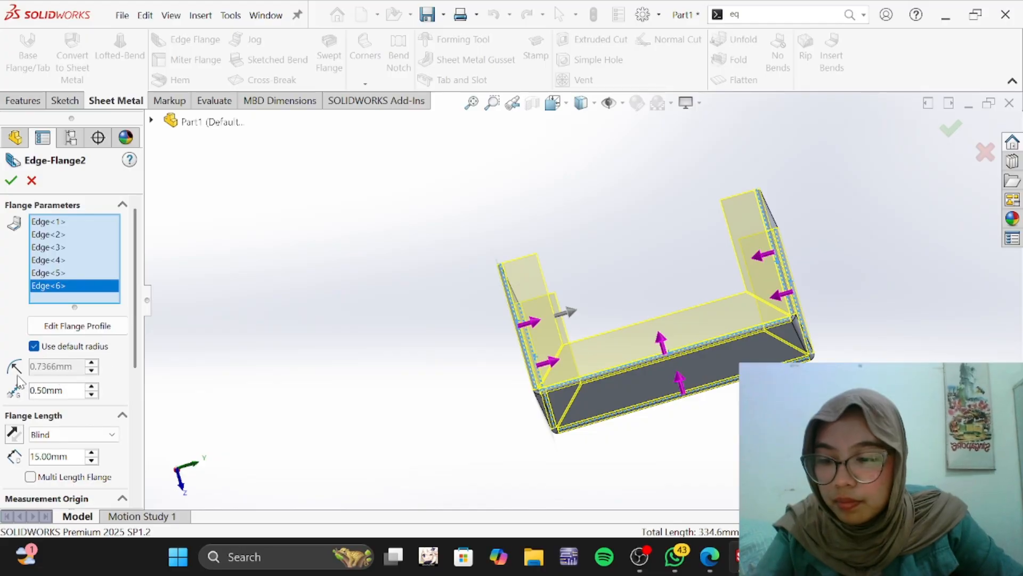
pyautogui.click(34, 347)
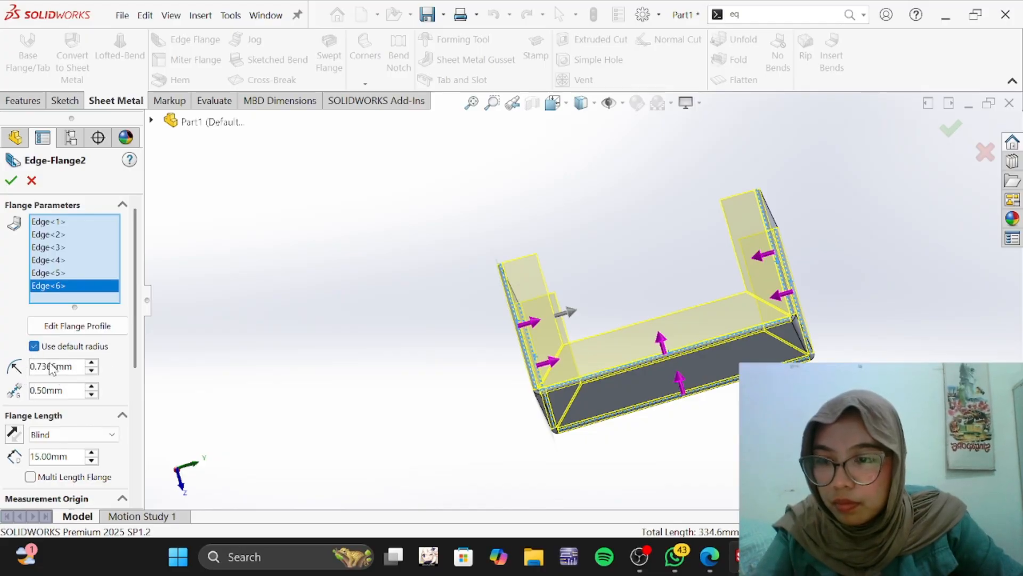
pyautogui.doubleClick(68, 367)
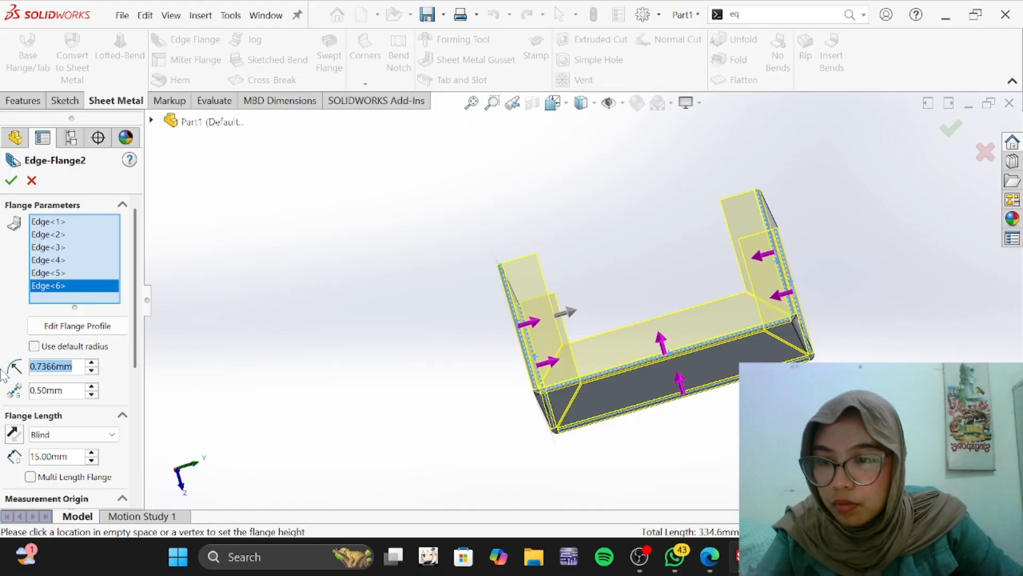
pyautogui.write('1')
pyautogui.press('Return')
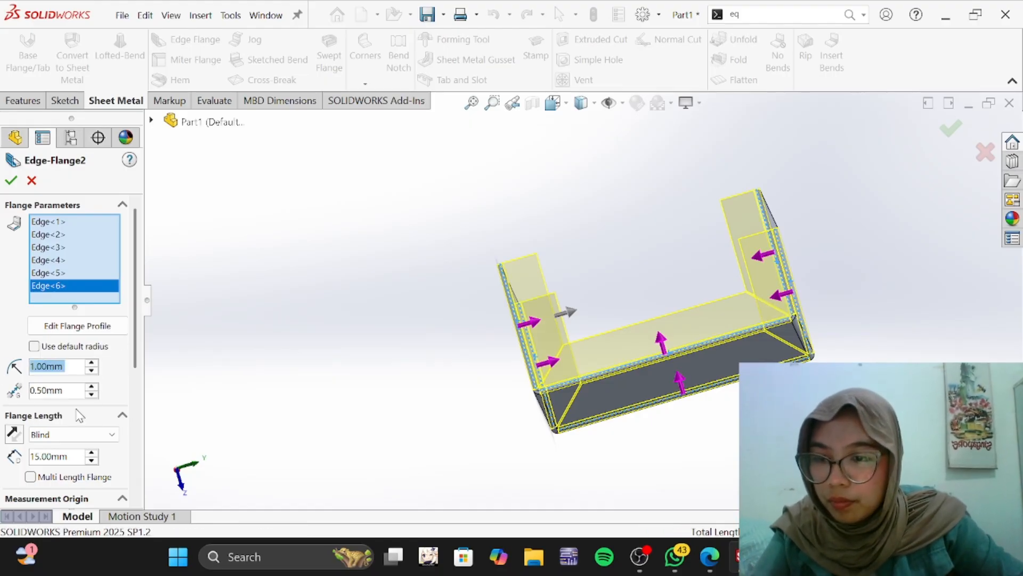
pyautogui.scroll(-3, 104, 451)
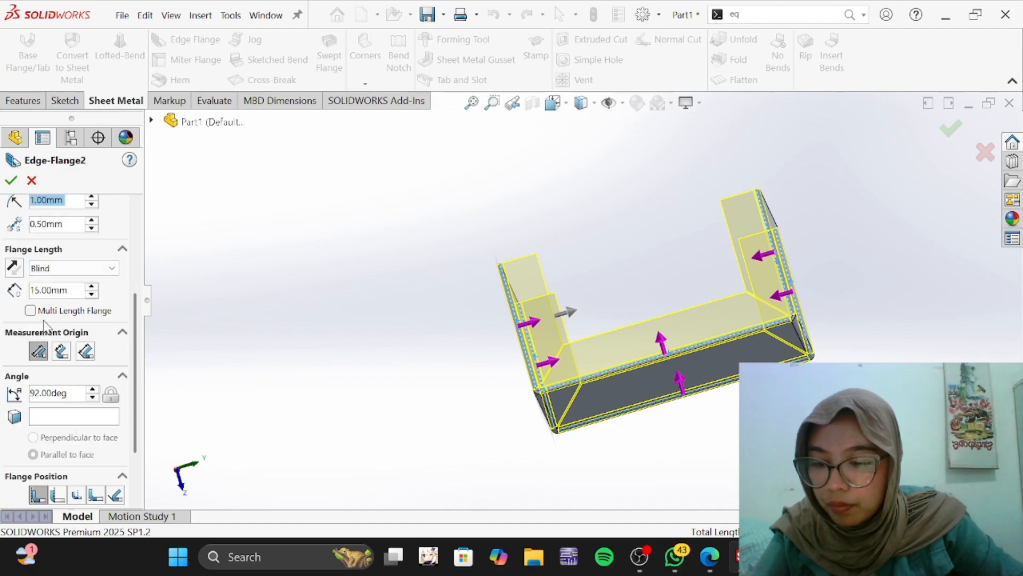
pyautogui.click(11, 181)
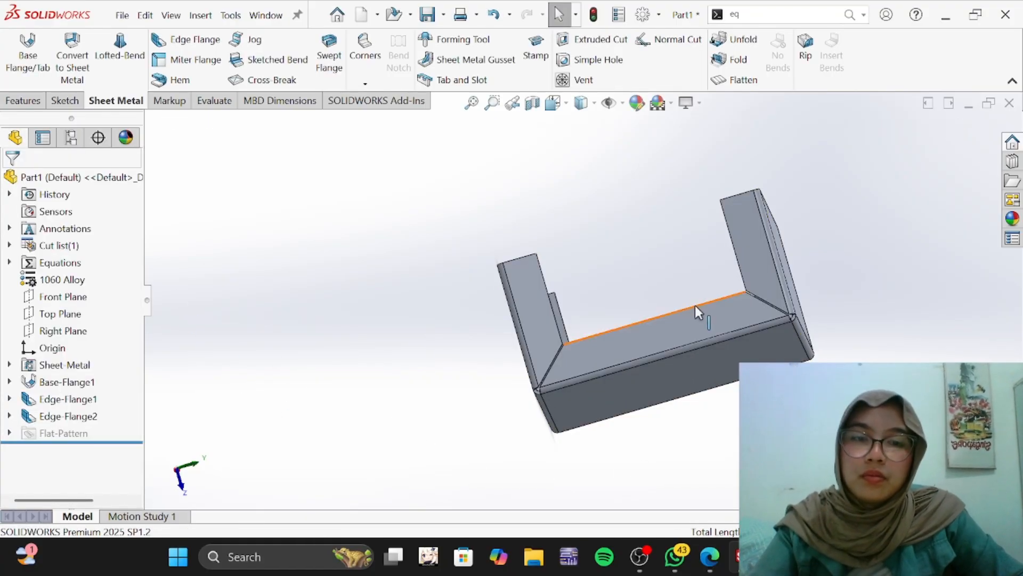
# Step: Inspect the mitred corners, gaps and bend reliefs of the return flanges at both ends of the channel
pyautogui.moveTo(695, 305); pyautogui.dragTo(650, 304, button='middle')
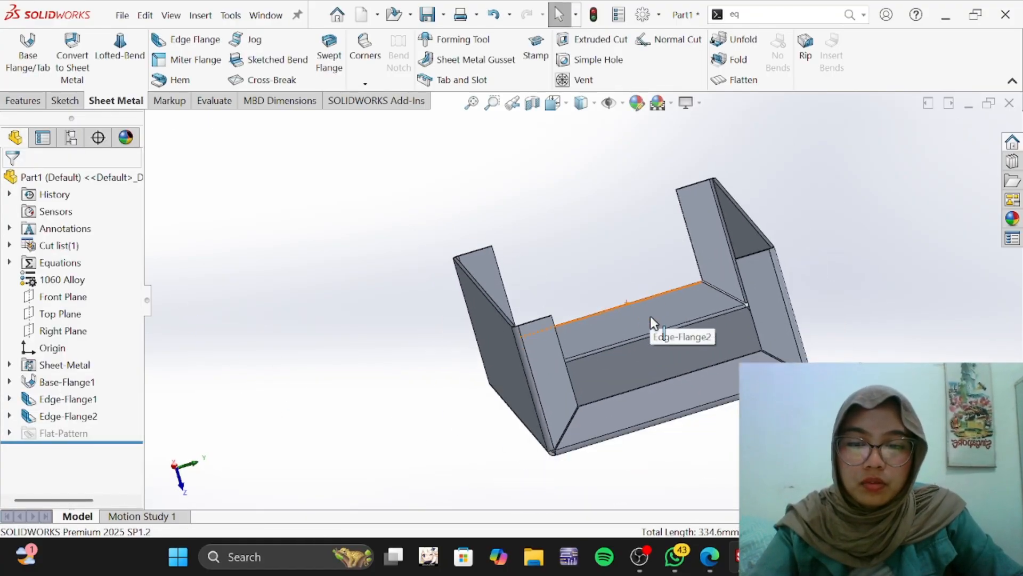
pyautogui.scroll(-4, 637, 335)
pyautogui.moveTo(554, 312); pyautogui.dragTo(548, 261, button='middle')
pyautogui.scroll(2, 496, 287)
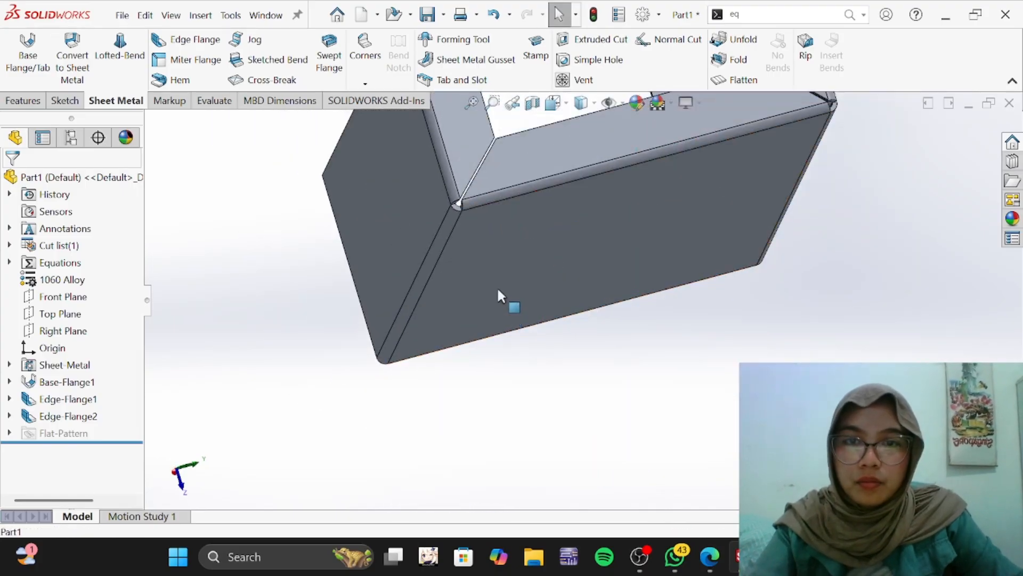
pyautogui.scroll(-5, 453, 219)
pyautogui.moveTo(567, 152); pyautogui.dragTo(570, 190, button='middle')
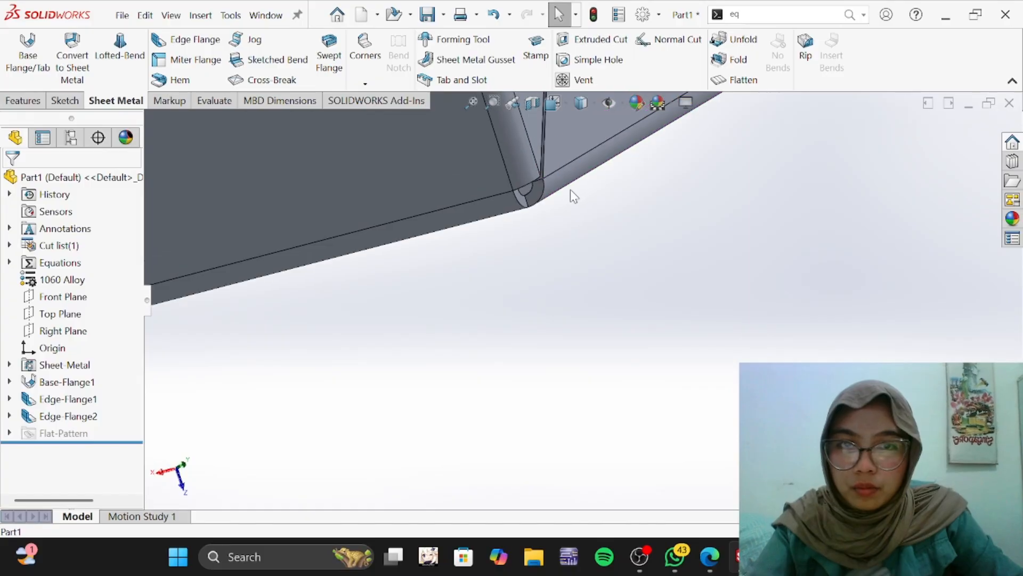
pyautogui.scroll(-6, 570, 190)
pyautogui.scroll(10, 552, 273)
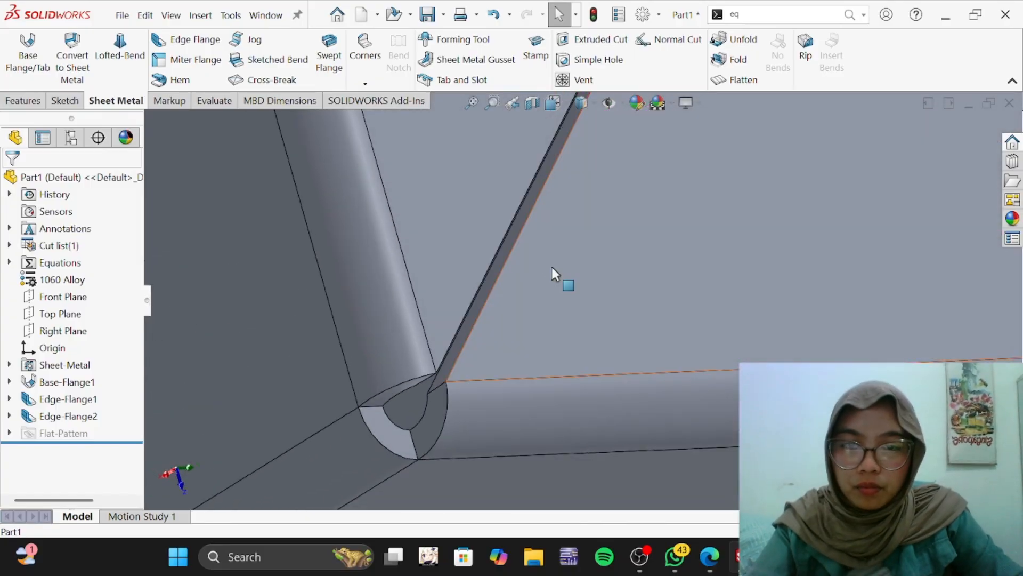
pyautogui.moveTo(552, 268); pyautogui.dragTo(720, 261, button='middle')
pyautogui.scroll(-5, 471, 313)
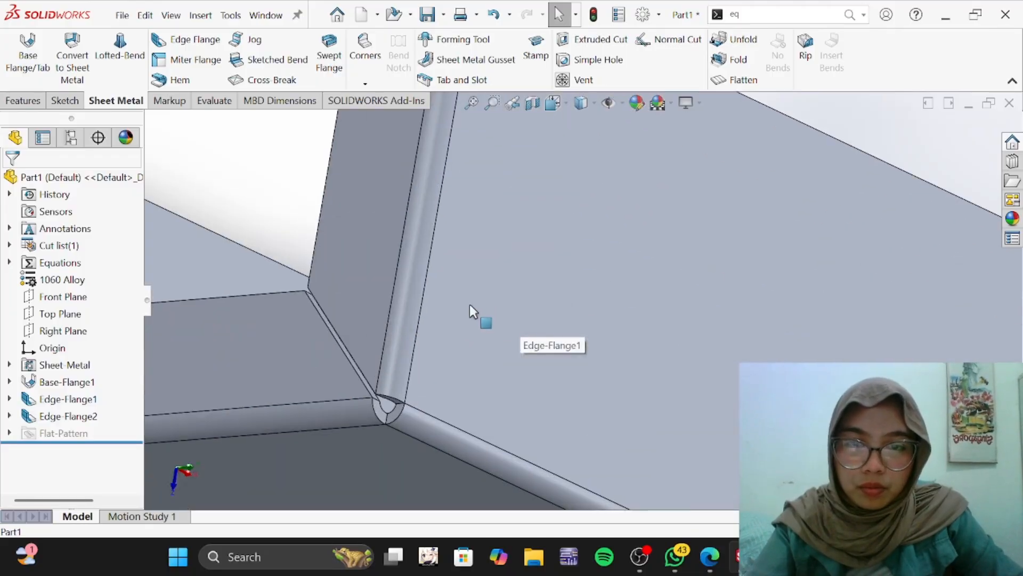
pyautogui.moveTo(484, 295); pyautogui.dragTo(469, 245, button='middle')
pyautogui.scroll(8, 469, 245)
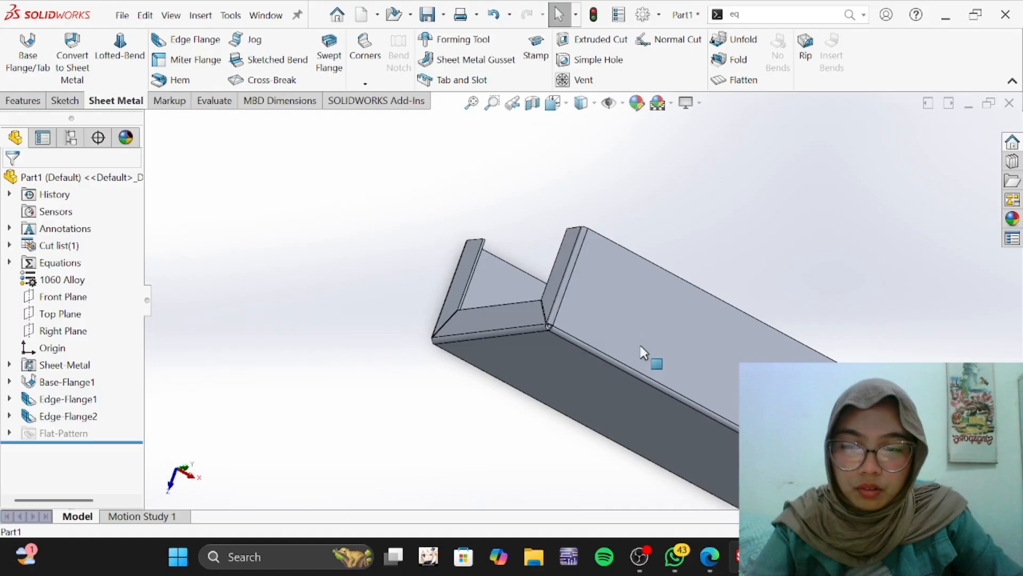
pyautogui.moveTo(644, 352); pyautogui.dragTo(605, 361, button='middle')
pyautogui.scroll(-8, 586, 373)
pyautogui.scroll(5, 653, 276)
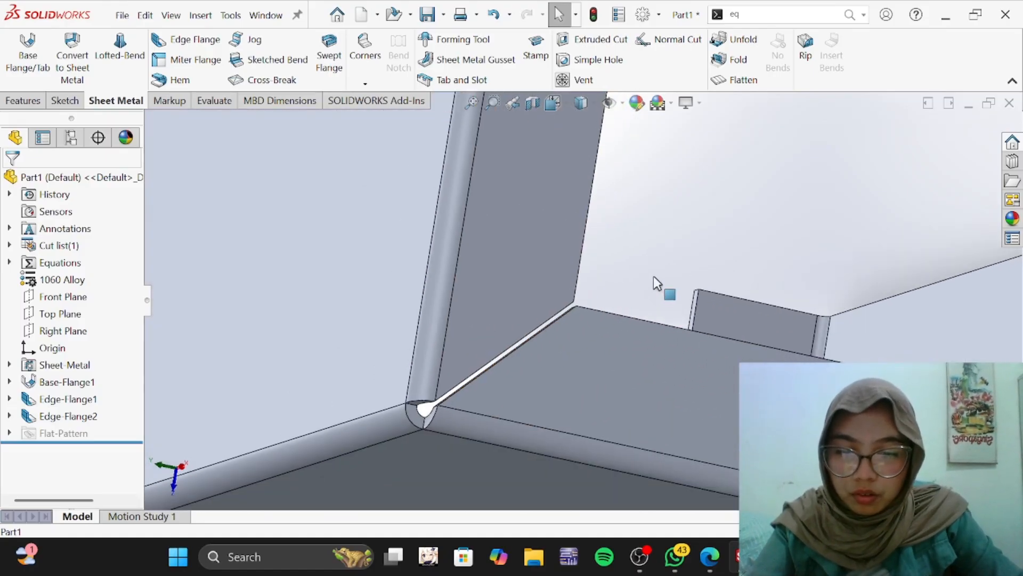
pyautogui.scroll(4, 656, 249)
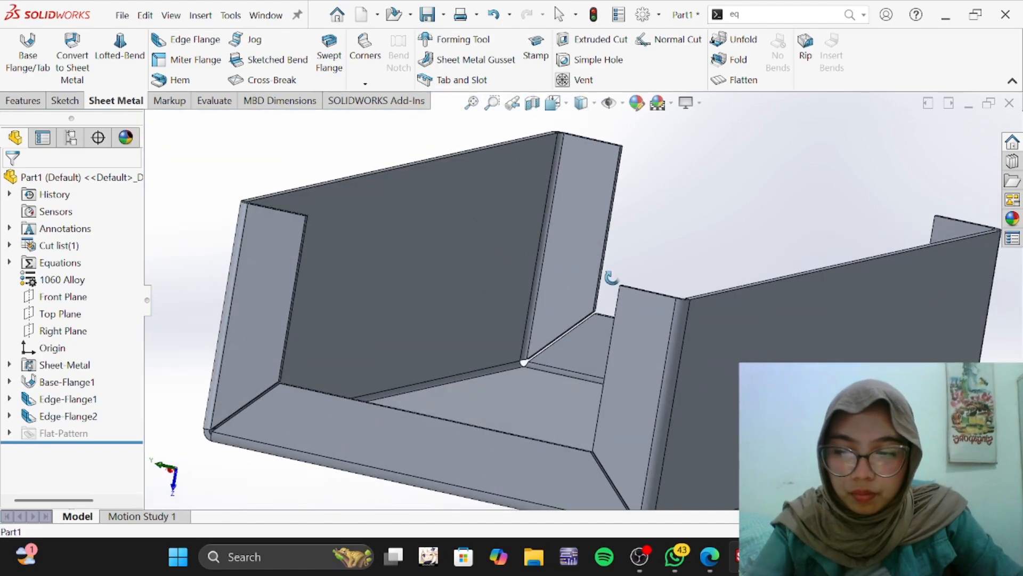
pyautogui.moveTo(612, 274); pyautogui.dragTo(638, 289, button='middle')
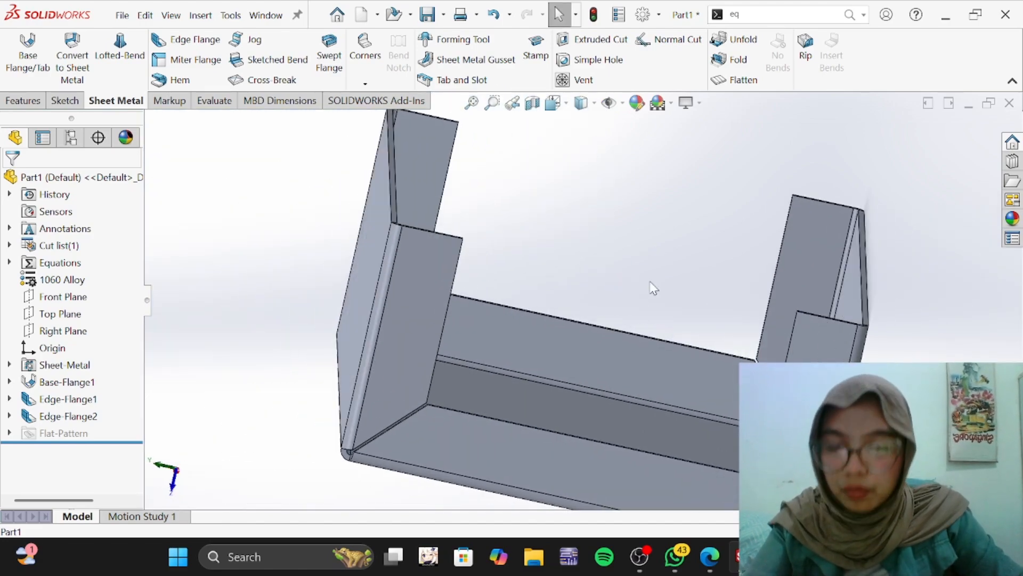
pyautogui.moveTo(635, 251)
pyautogui.mouseDown(button='middle')
pyautogui.moveTo(628, 222)
pyautogui.moveTo(640, 249)
pyautogui.mouseUp(button='middle')
pyautogui.scroll(1, 635, 241)
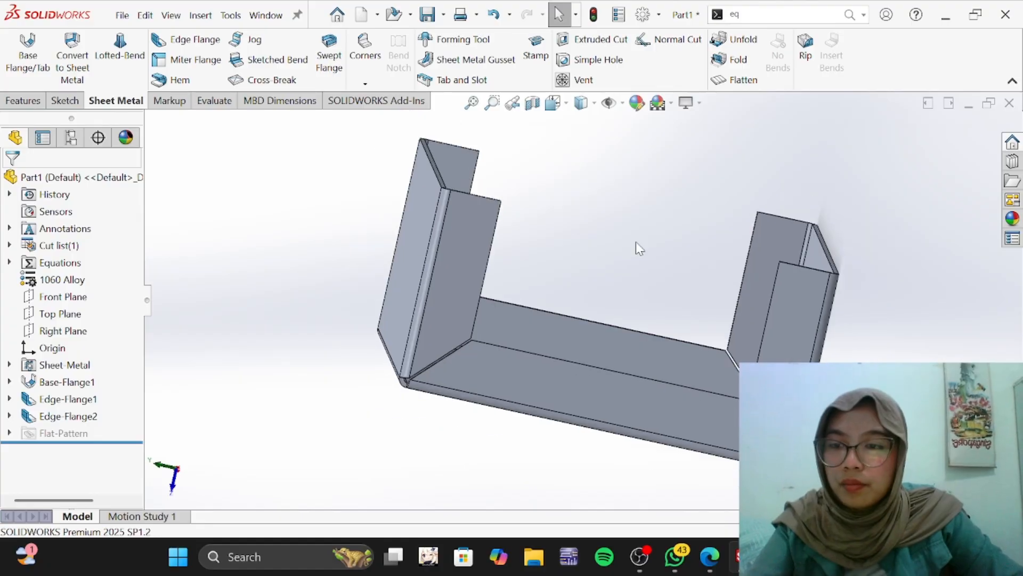
pyautogui.moveTo(453, 304); pyautogui.dragTo(544, 420, button='middle')
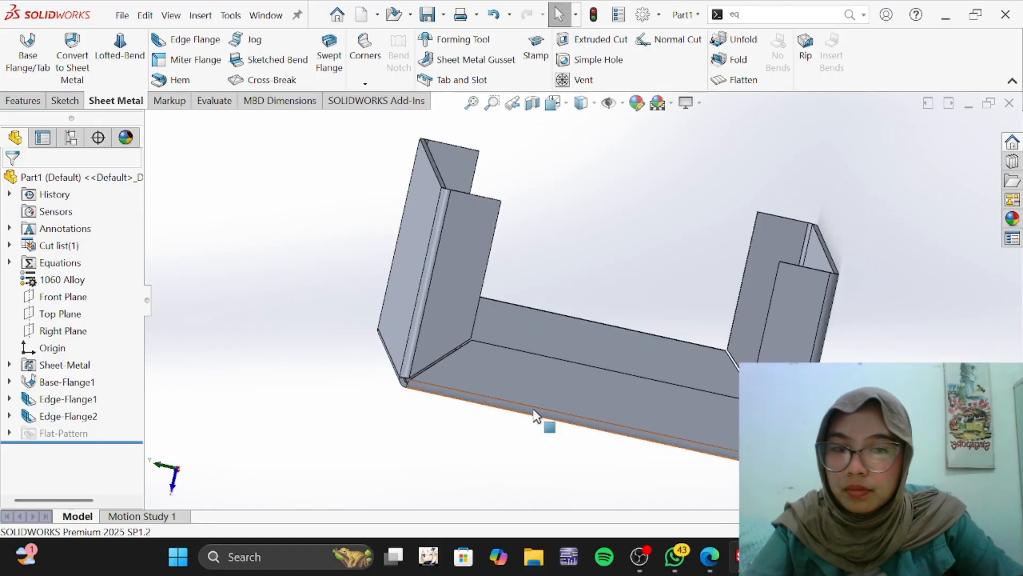
# Step: Check the Trim Side Bends requirement for Question 1 in the exam PDF and select the second edge flange in the part
pyautogui.click(709, 556)
pyautogui.scroll(-5, 520, 364)
pyautogui.scroll(-10, 519, 364)
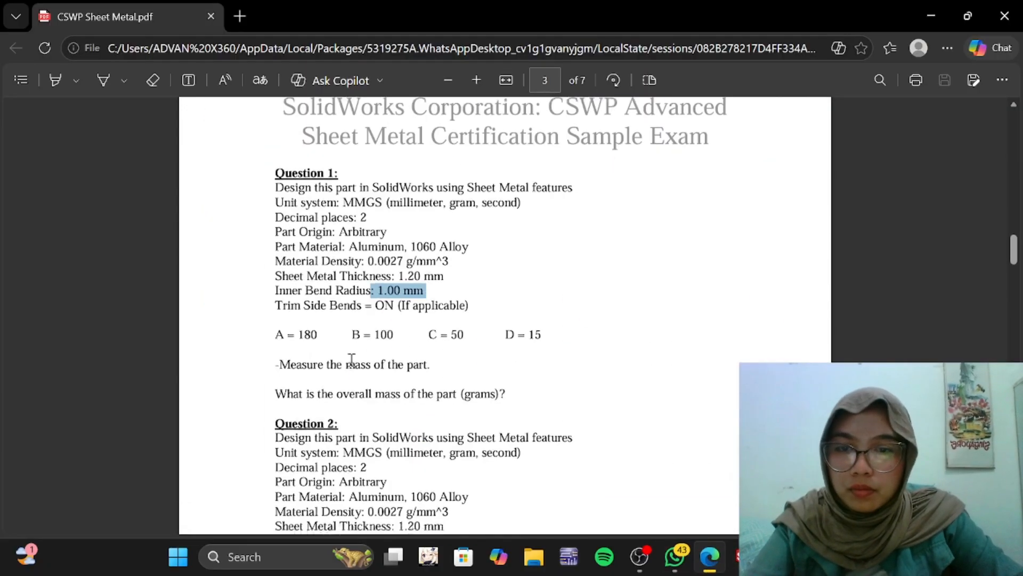
pyautogui.moveTo(287, 231); pyautogui.dragTo(493, 235)
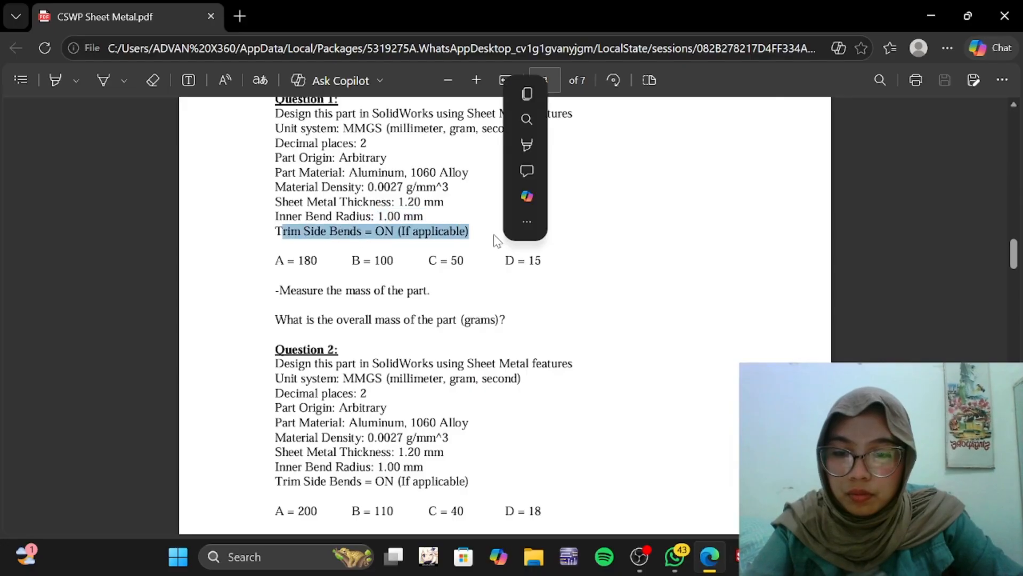
pyautogui.hotkey('alt', 'Tab')
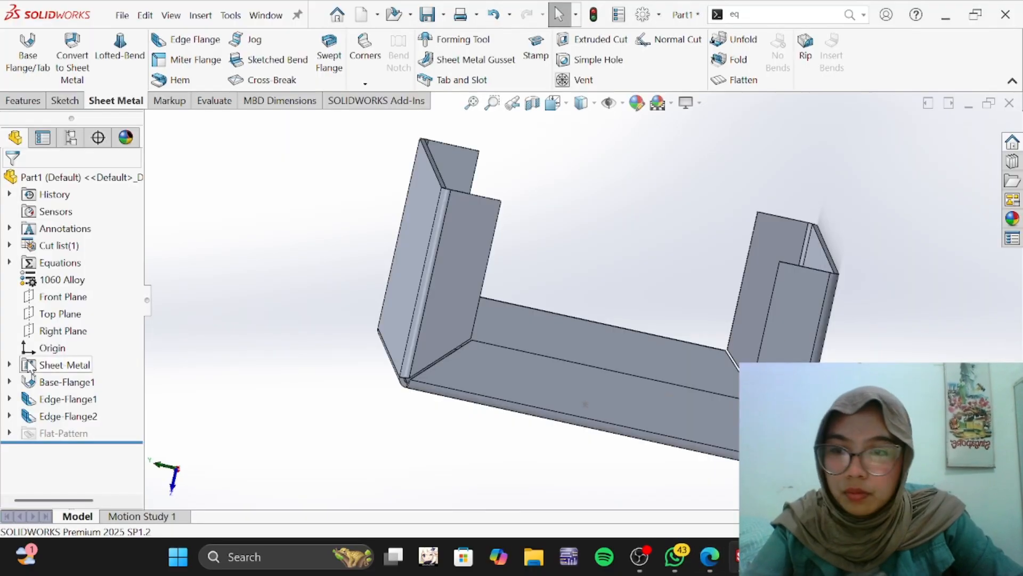
pyautogui.click(73, 416)
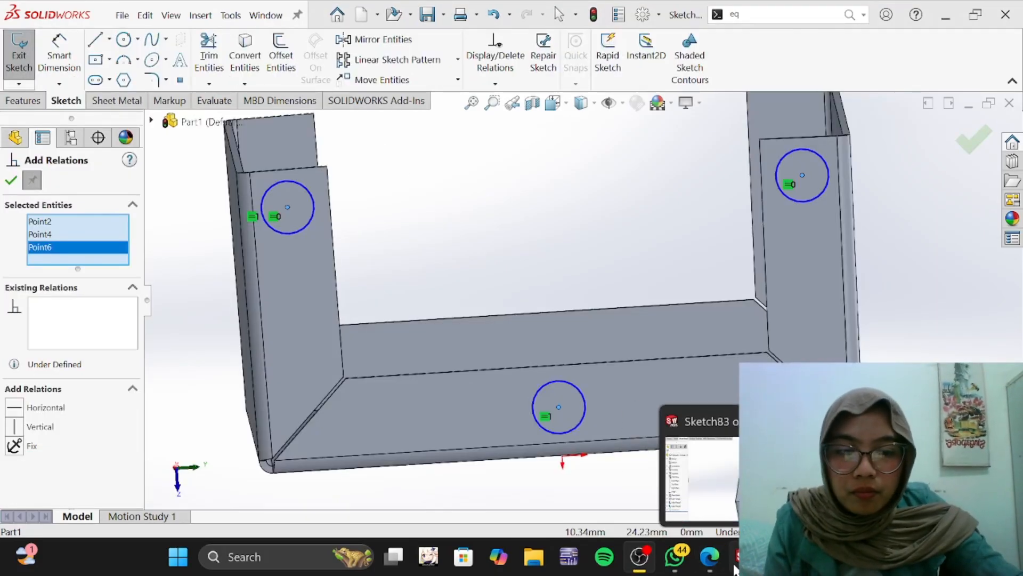
# Step: Try aligning the three flange circle centres with a Horizontal relation and undo it
pyautogui.click(40, 411)
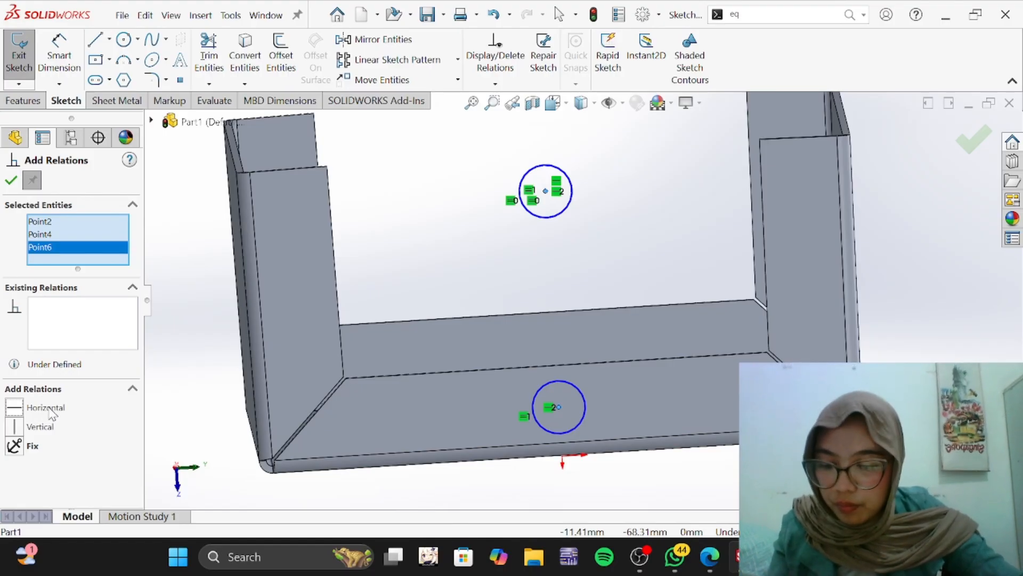
pyautogui.hotkey('ctrl', 'z')
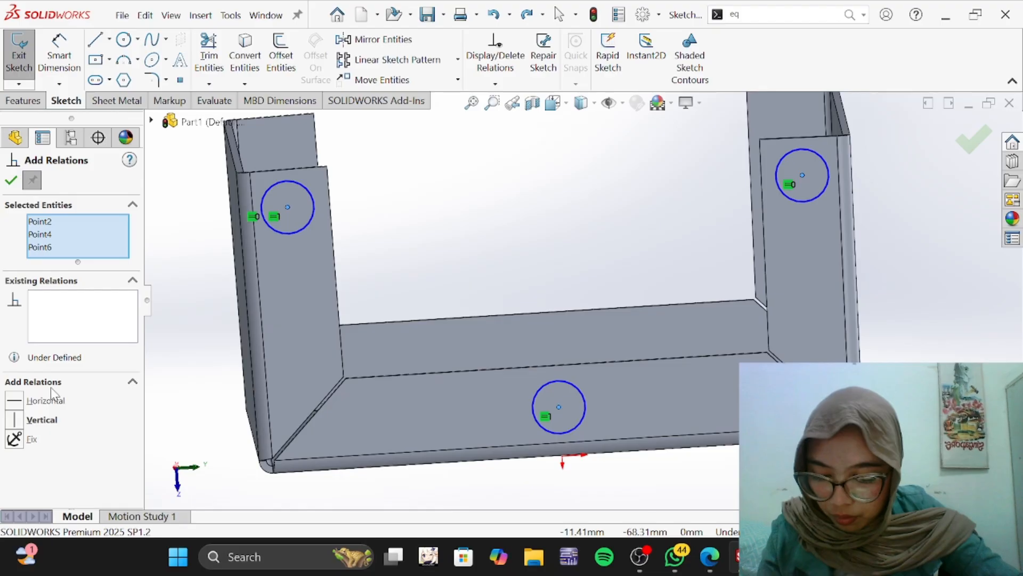
pyautogui.press('Escape')
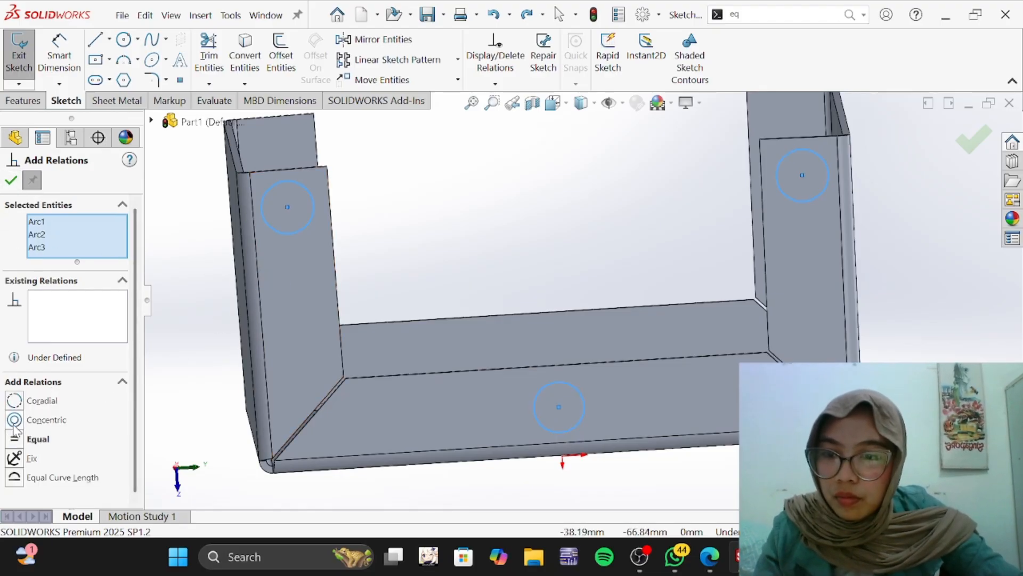
# Step: Apply an Equal relation to the three circles on the return flanges
pyautogui.click(14, 438)
pyautogui.click(10, 180)
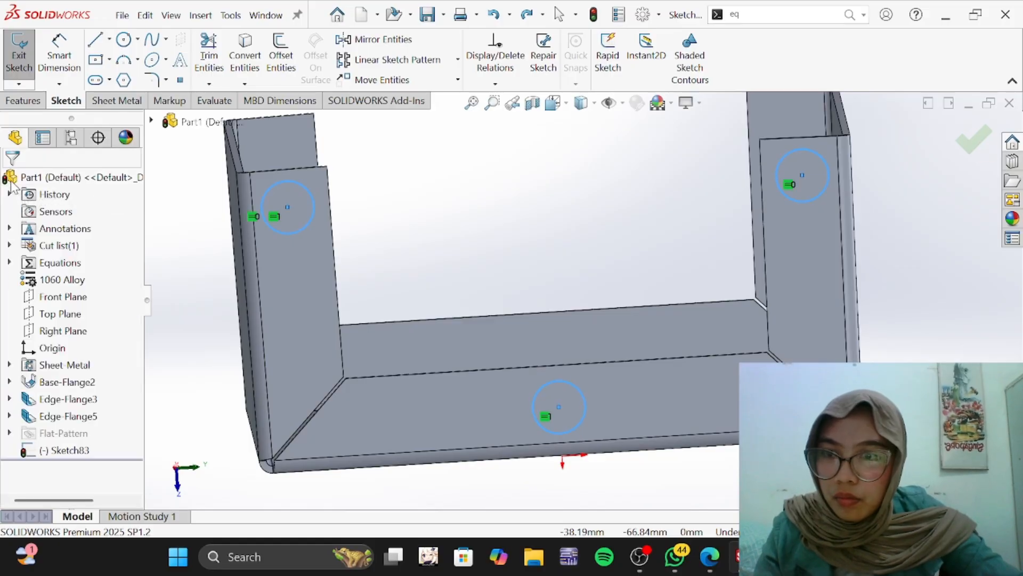
pyautogui.click(495, 84)
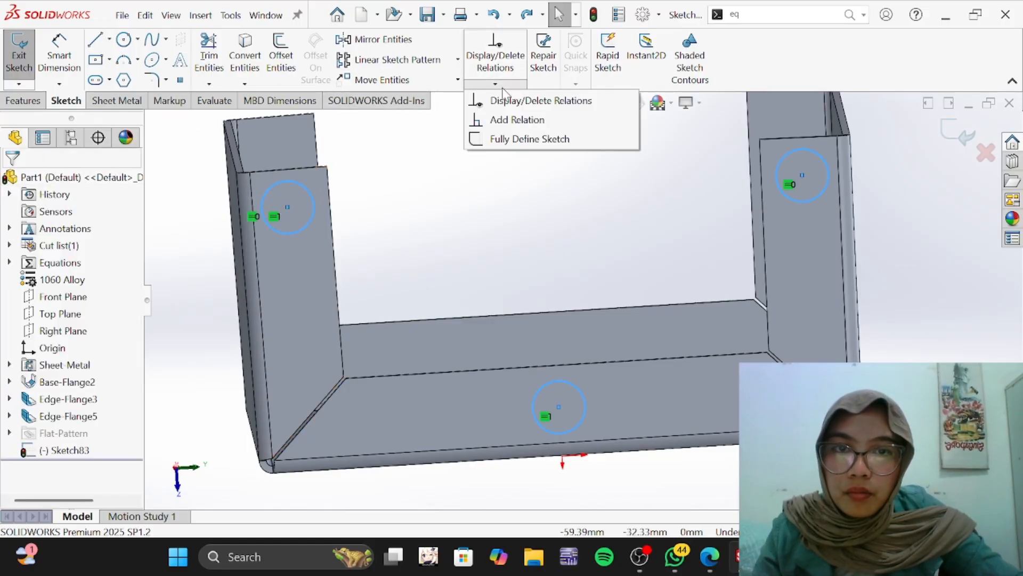
pyautogui.click(507, 120)
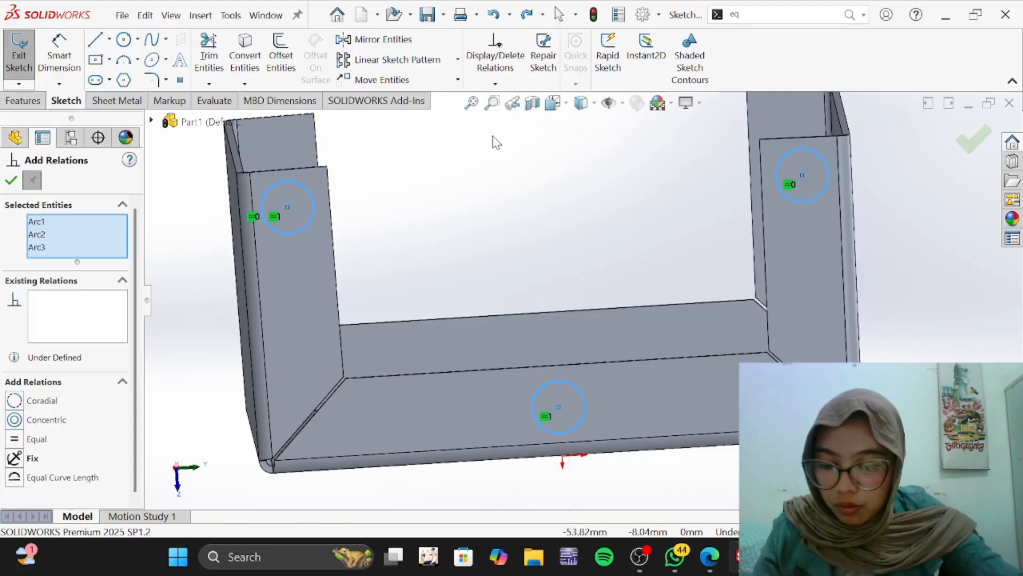
pyautogui.click(288, 208)
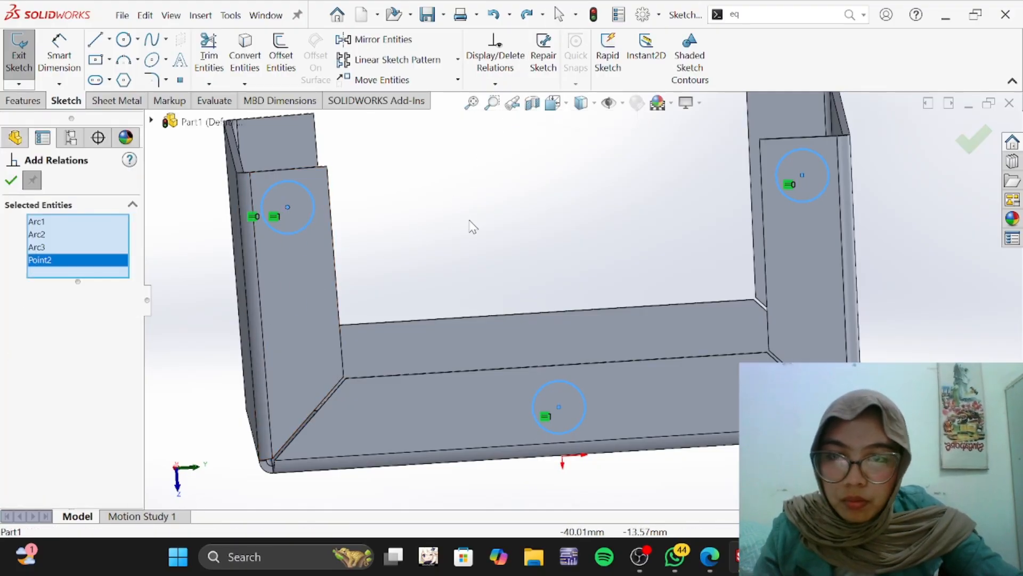
pyautogui.press('Delete')
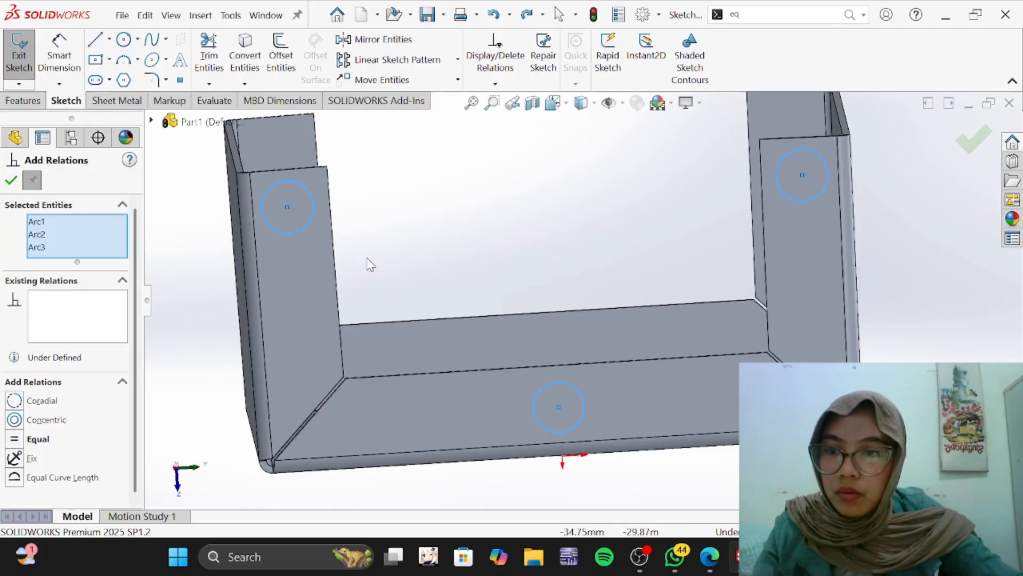
pyautogui.click(16, 439)
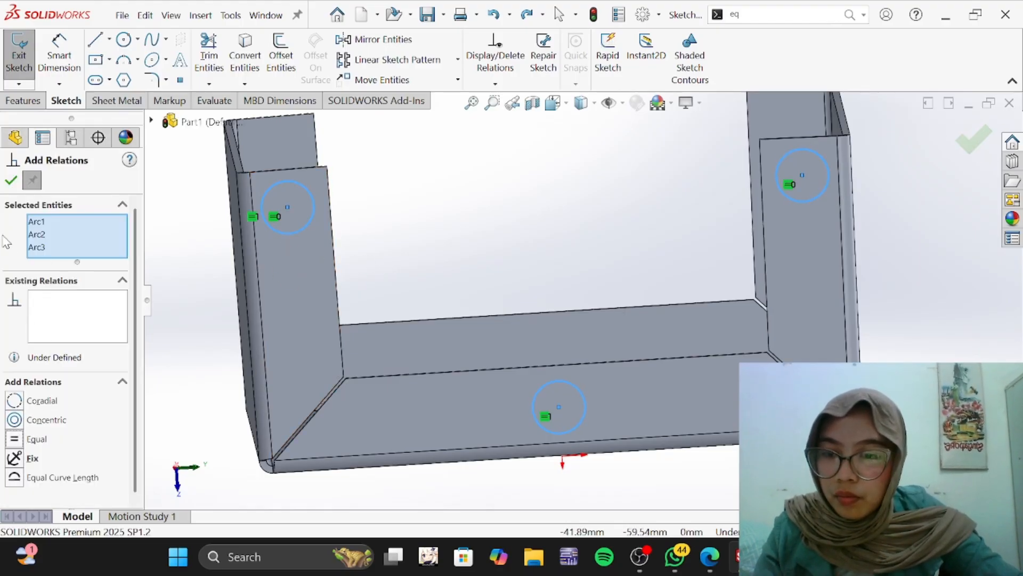
pyautogui.click(10, 180)
pyautogui.rightClick(397, 237)
pyautogui.click(377, 133)
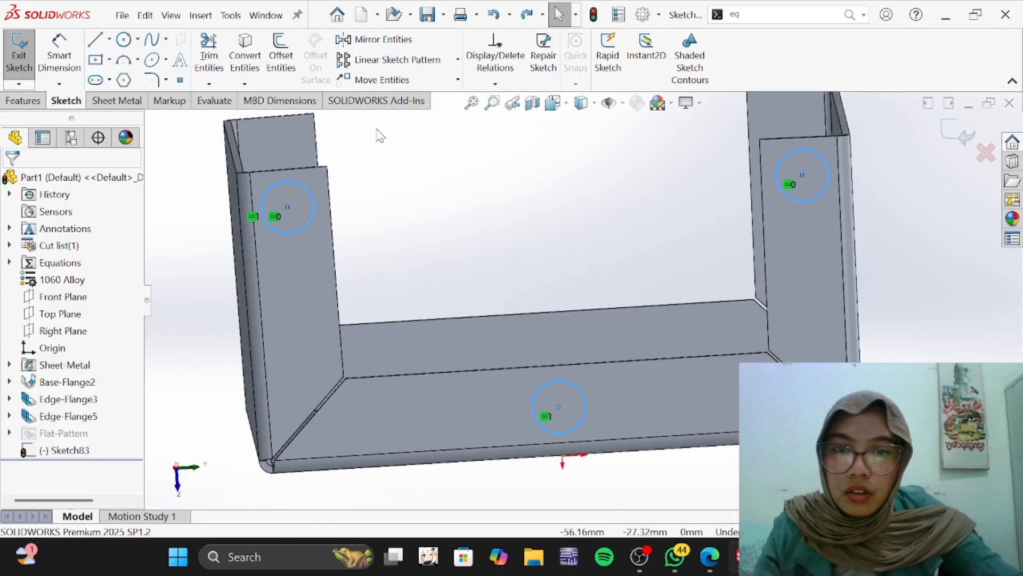
# Step: Align the centres of the two side-flange circles with each other using a Vertical relation
pyautogui.click(495, 84)
pyautogui.click(520, 119)
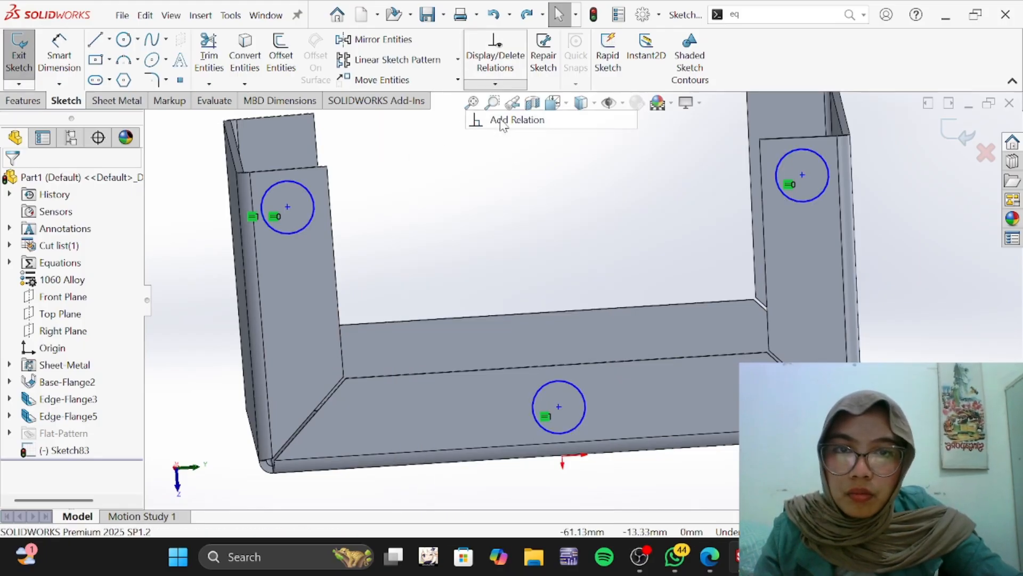
pyautogui.click(288, 207)
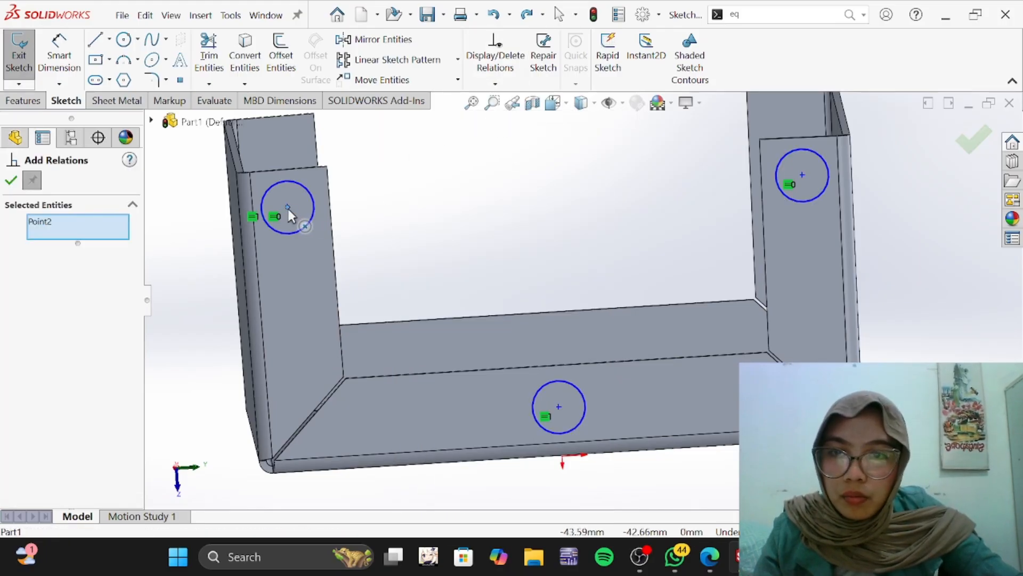
pyautogui.click(803, 174)
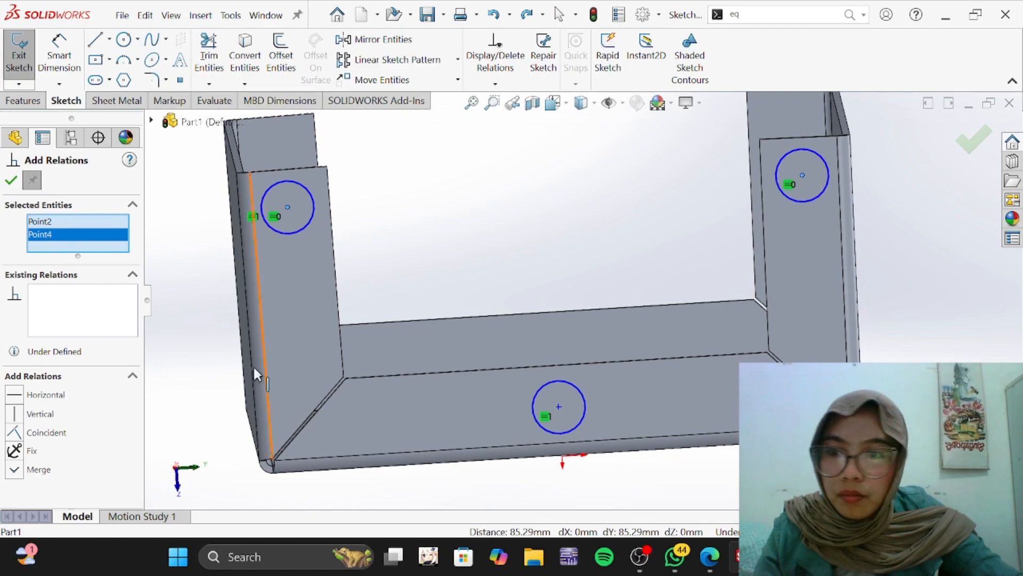
pyautogui.click(16, 396)
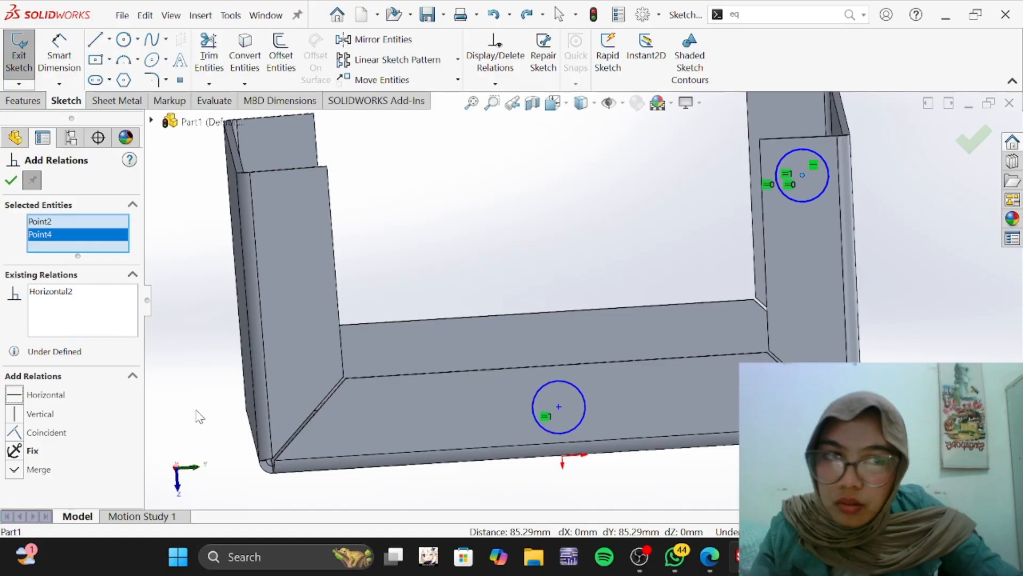
pyautogui.hotkey('ctrl', 'z')
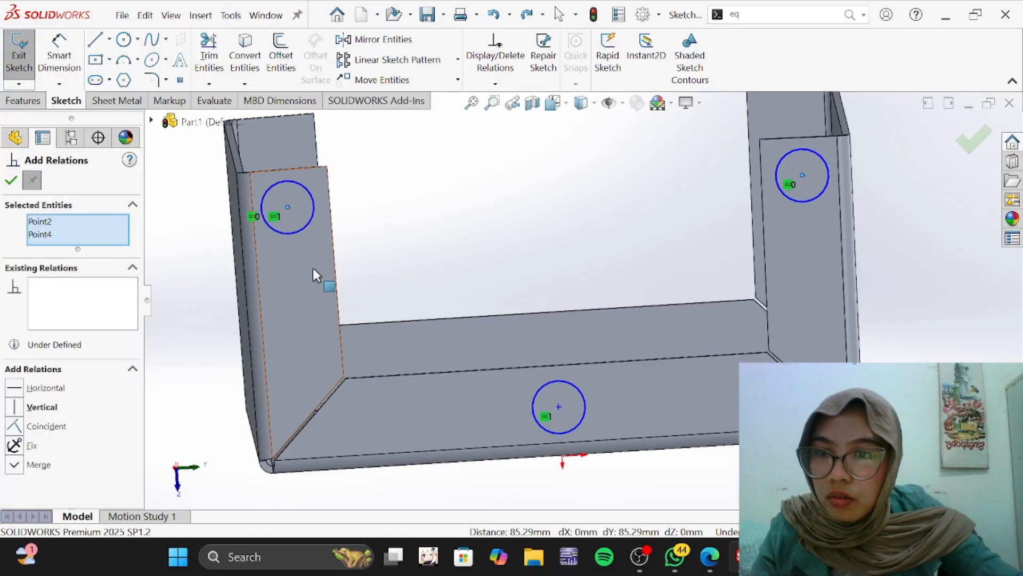
pyautogui.click(14, 408)
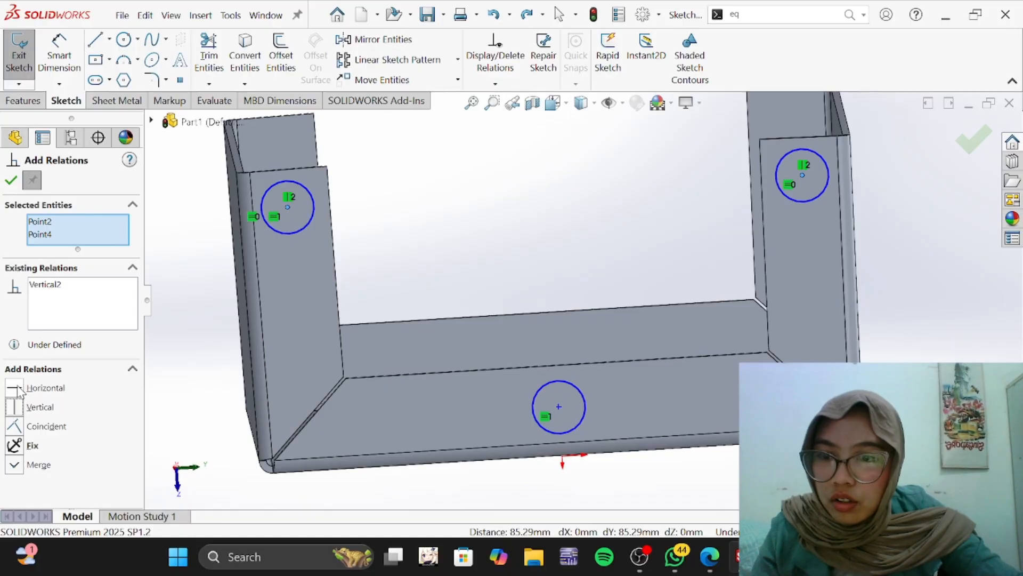
pyautogui.click(17, 389)
pyautogui.hotkey('ctrl', 'z')
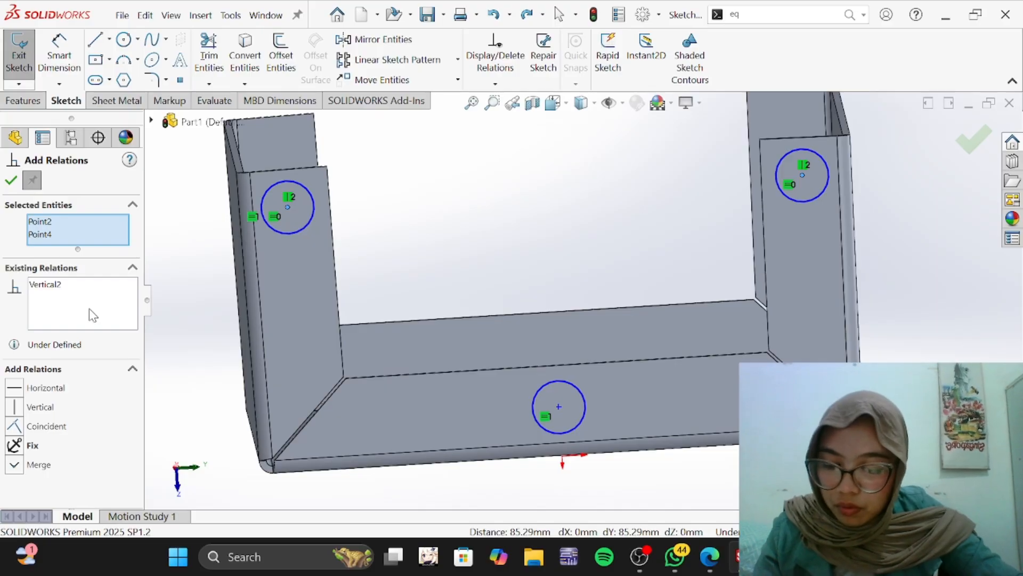
# Step: Try adding the middle-flange circle's centre to the Vertical alignment, undo it and close the relations
pyautogui.moveTo(241, 286); pyautogui.dragTo(599, 284, button='middle')
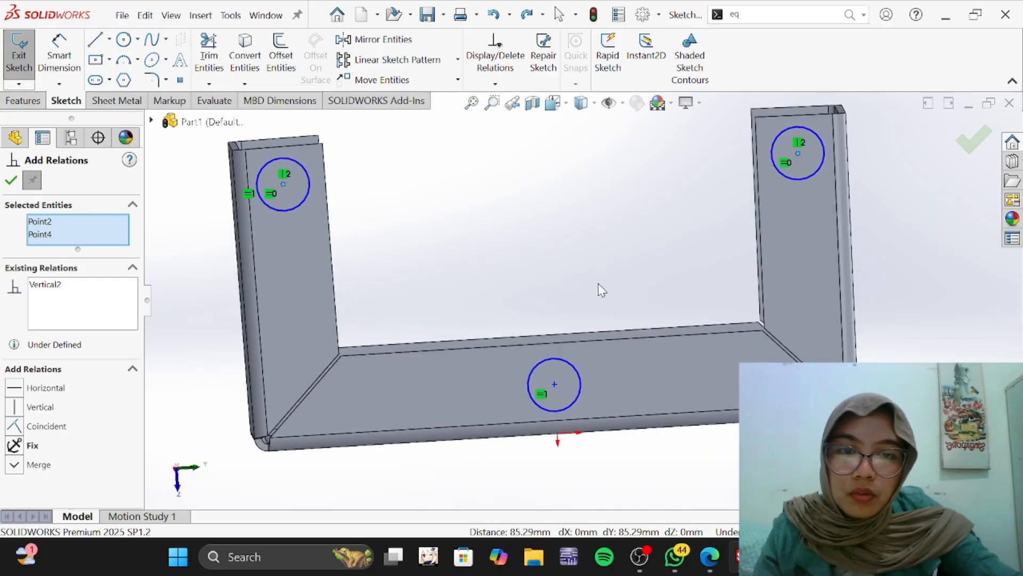
pyautogui.click(554, 384)
pyautogui.click(15, 426)
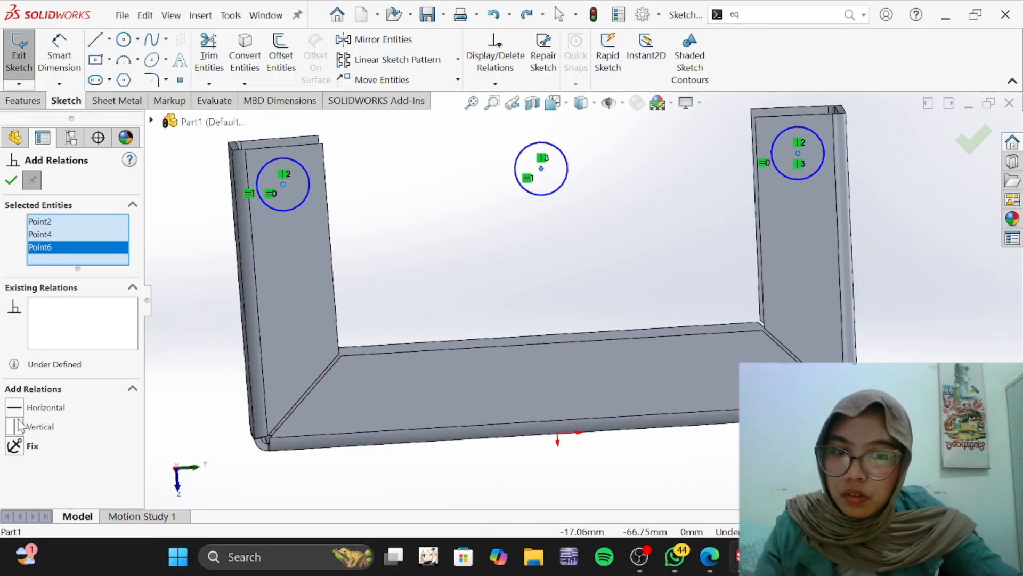
pyautogui.hotkey('ctrl', 'z')
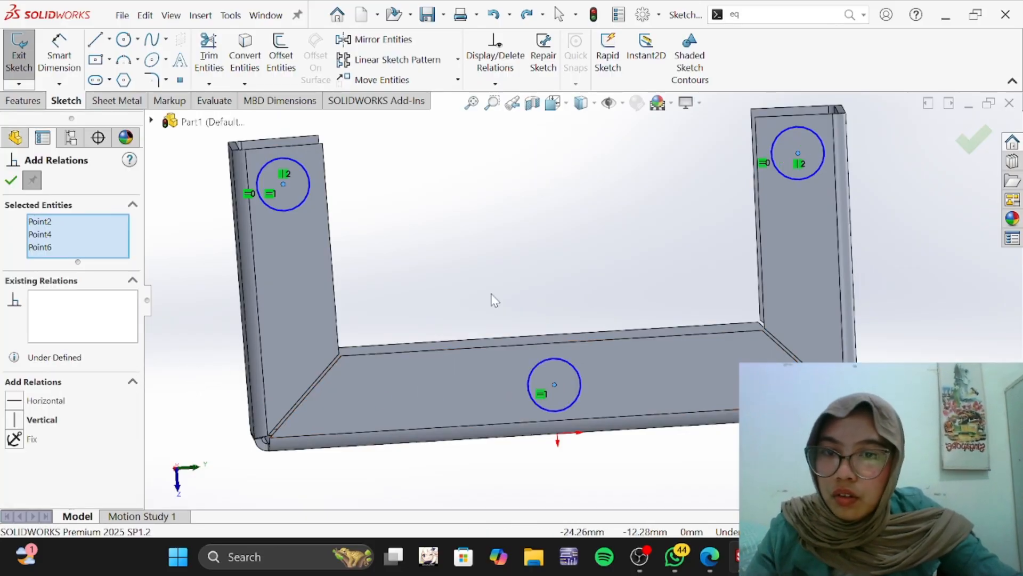
pyautogui.click(11, 181)
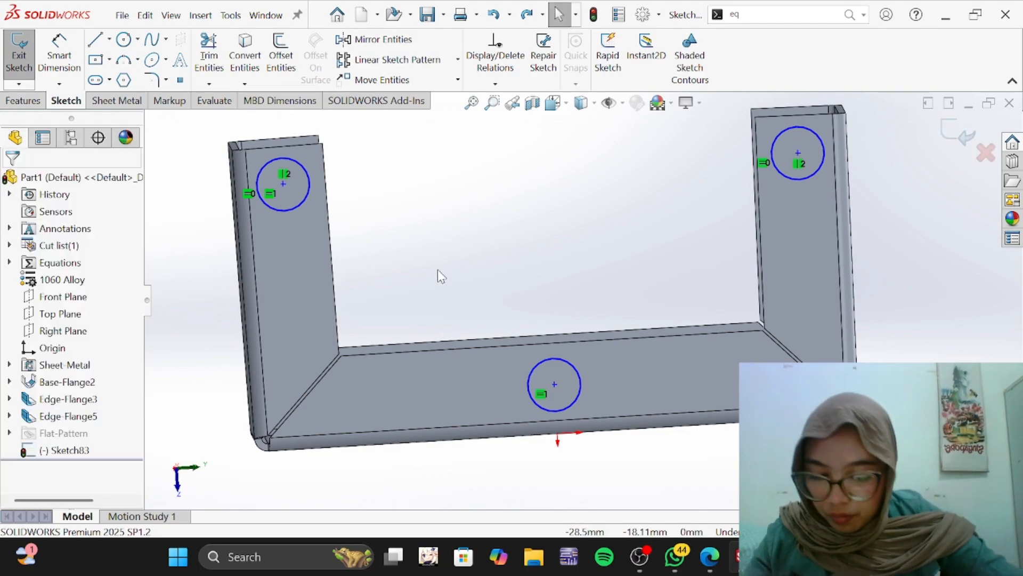
# Step: Check the diameter and position dimensions of the flange holes in the exam PDF drawing
pyautogui.click(709, 557)
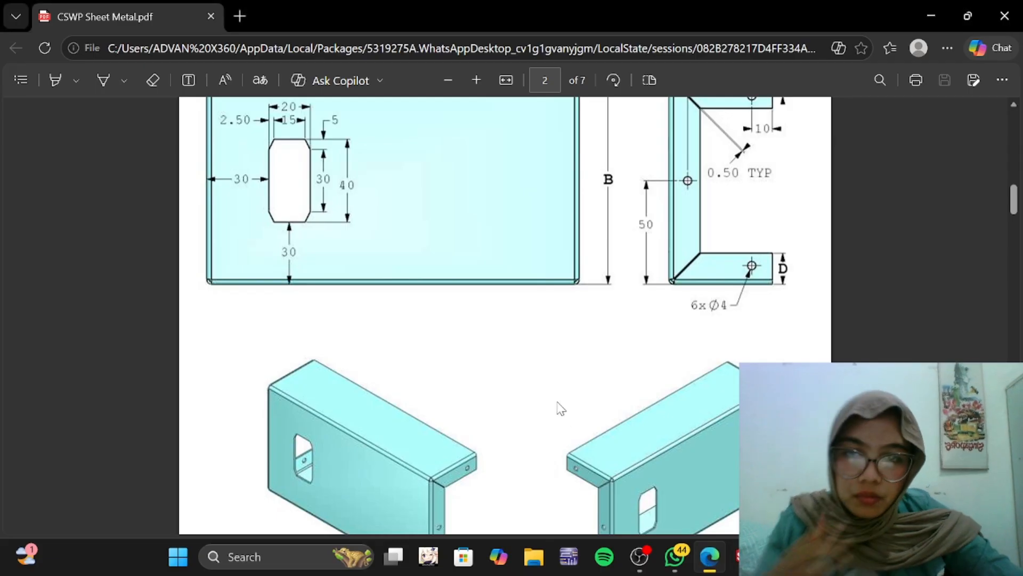
pyautogui.scroll(3, 557, 406)
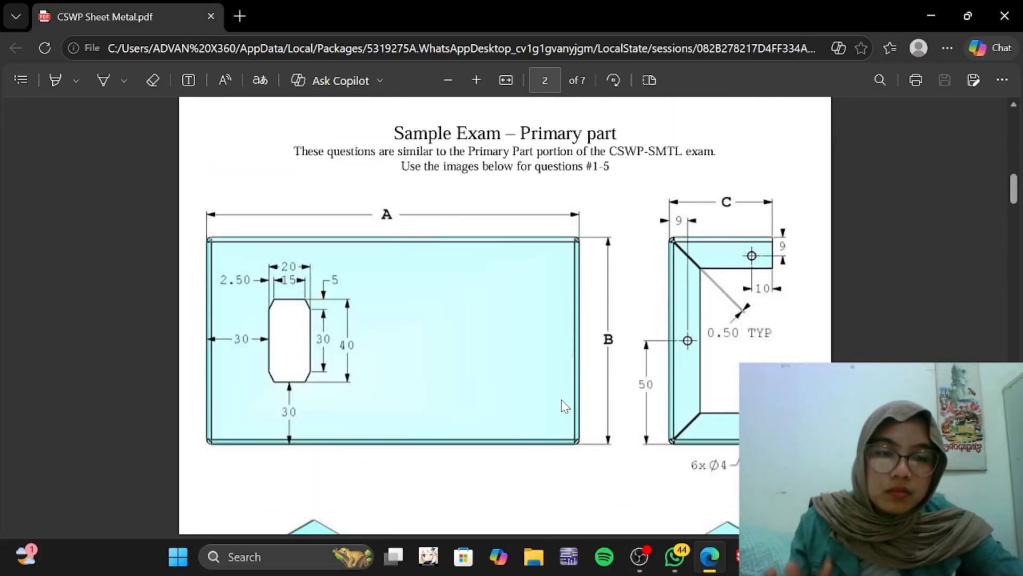
pyautogui.scroll(-10, 619, 389)
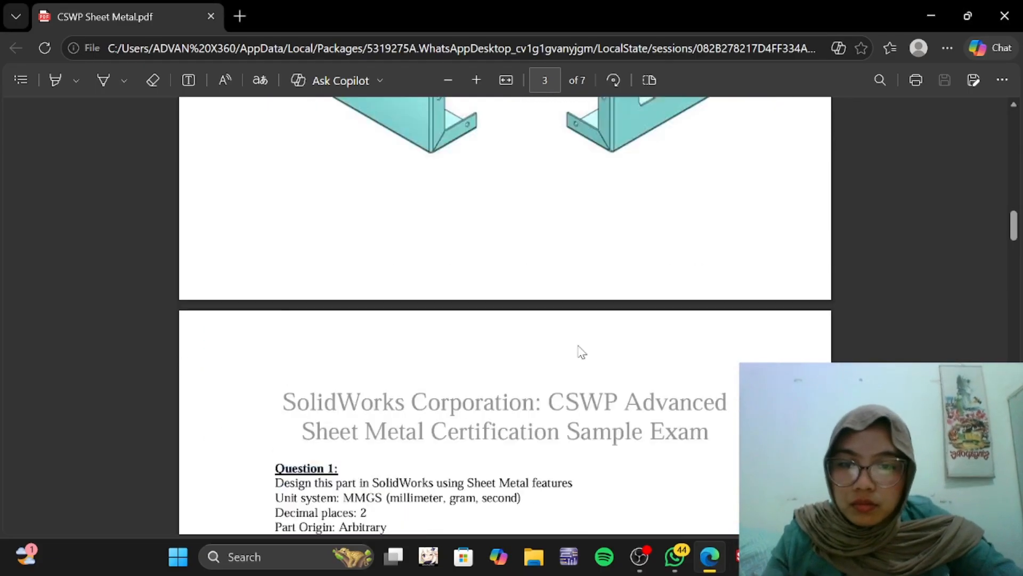
pyautogui.scroll(8, 580, 350)
pyautogui.scroll(2, 427, 311)
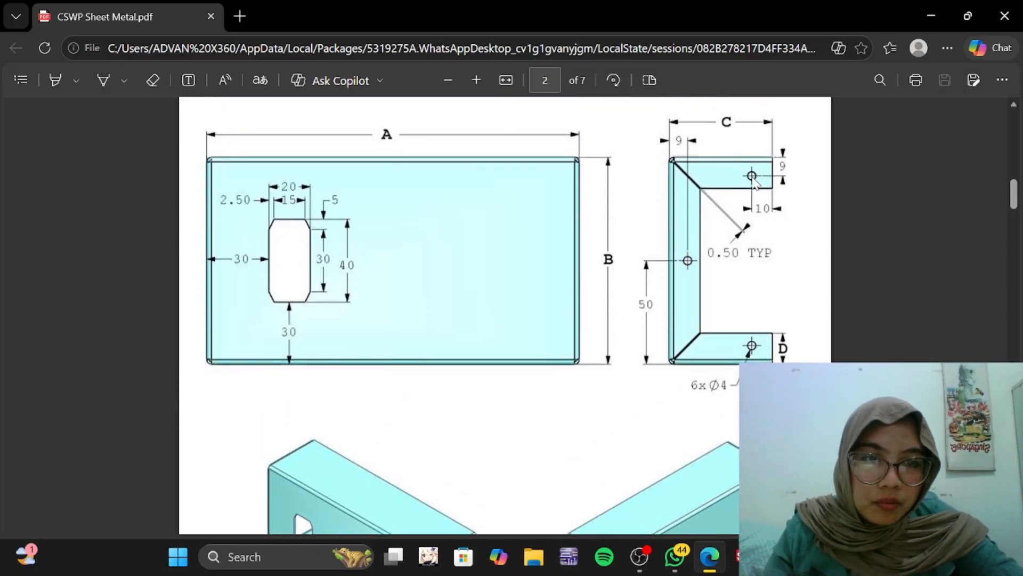
pyautogui.click(736, 553)
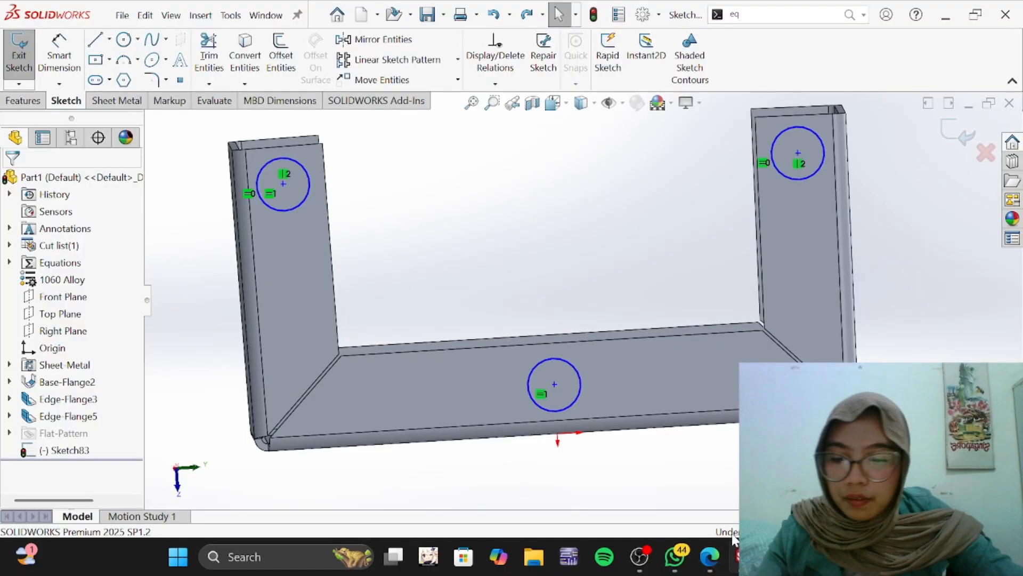
# Step: Dimension the left side-flange circle with a diameter of 4 mm
pyautogui.click(59, 54)
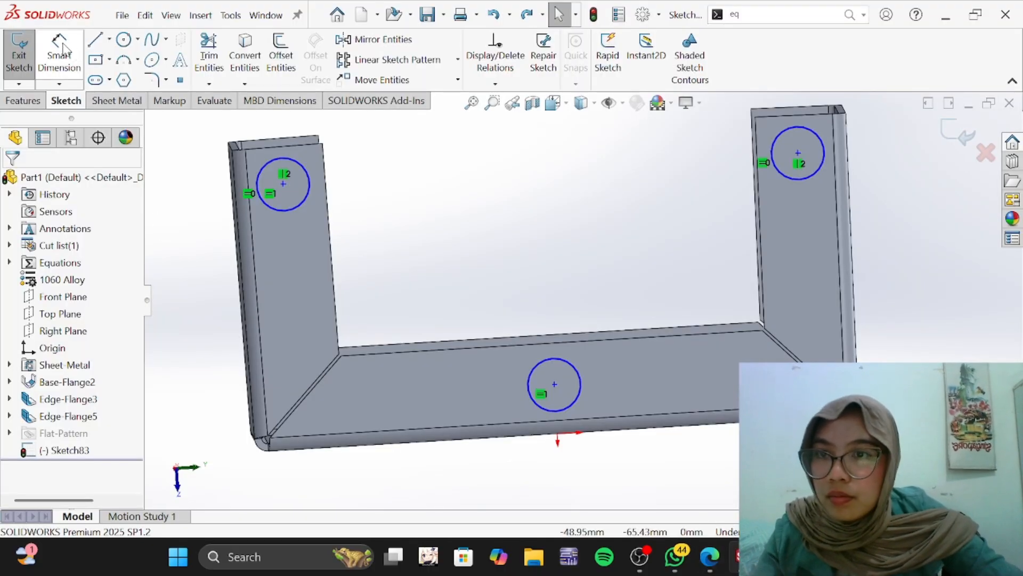
pyautogui.click(313, 205)
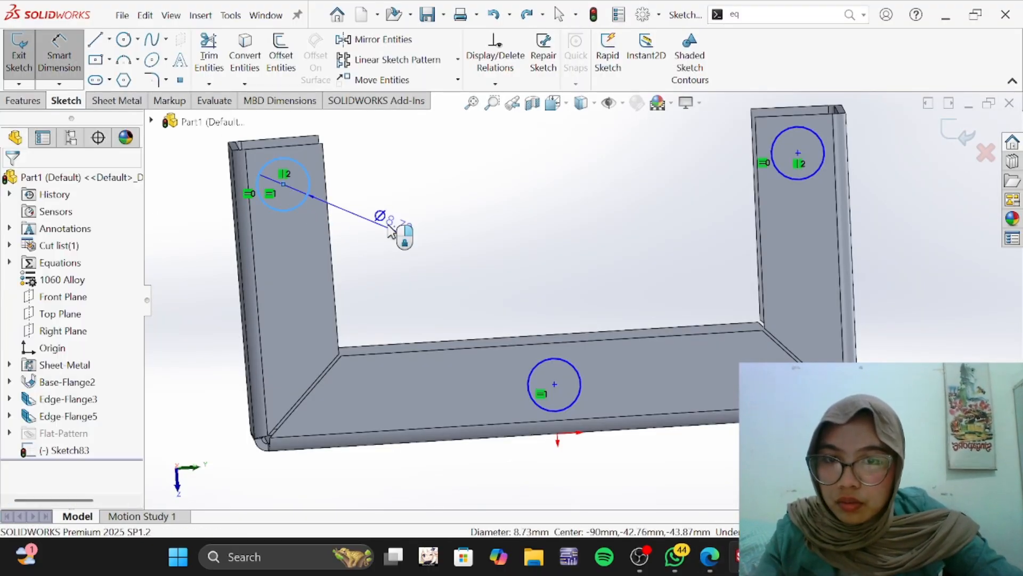
pyautogui.click(392, 234)
pyautogui.write('4')
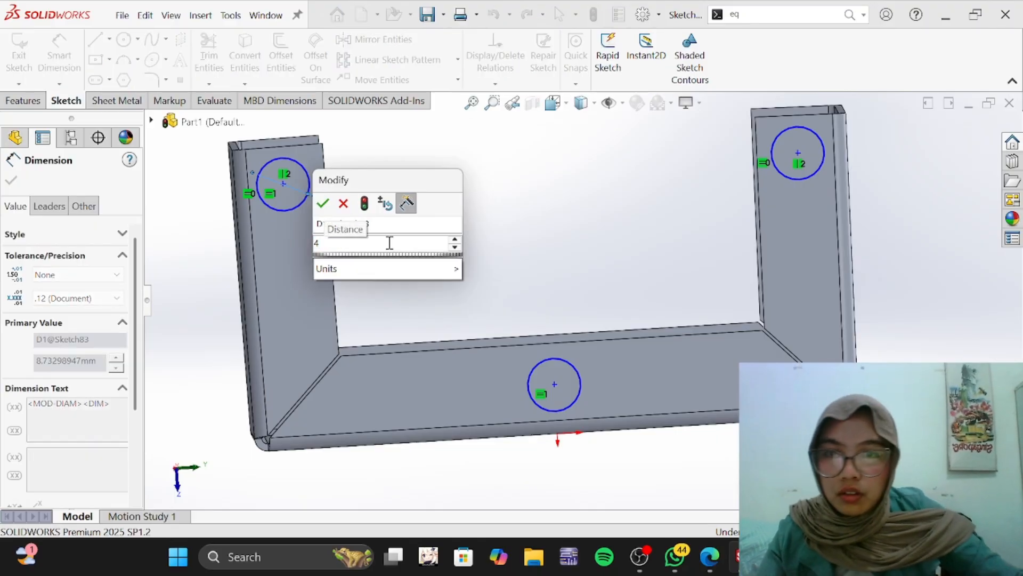
pyautogui.press('Return')
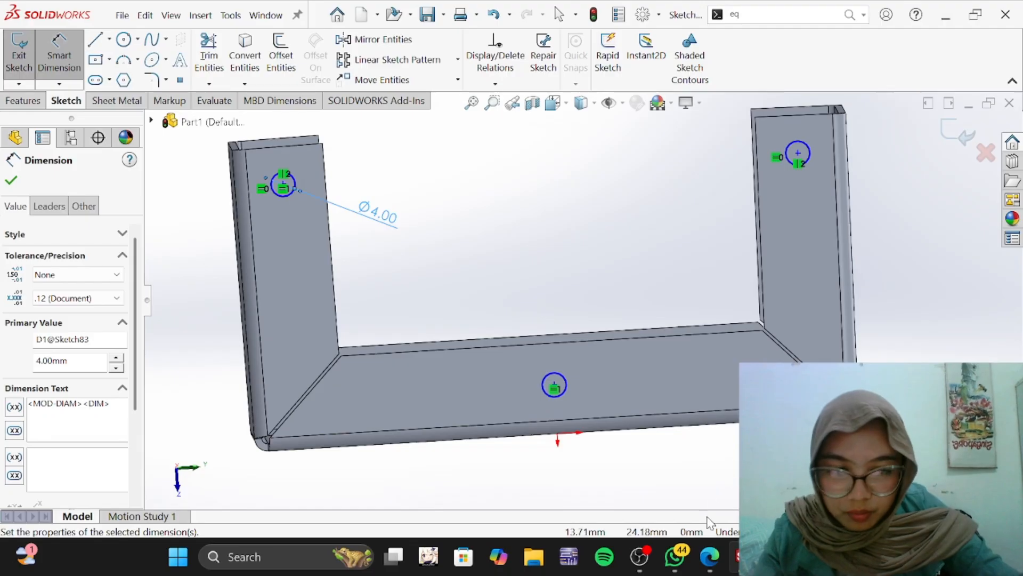
# Step: Dimension the left side-flange circle's centre 9 mm from that flange's outer bend edge, as given in the exam PDF drawing
pyautogui.click(709, 556)
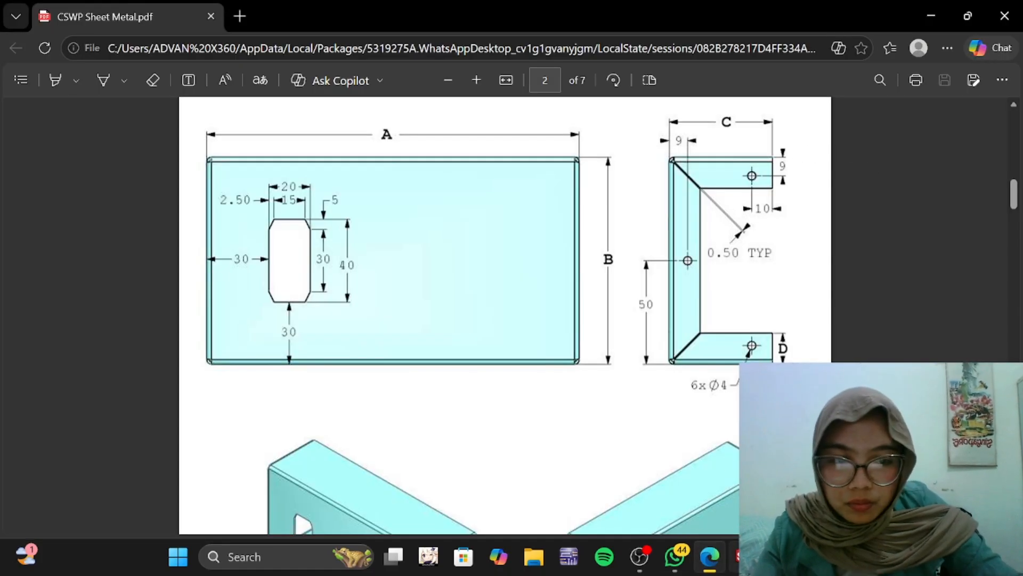
pyautogui.hotkey('alt', 'Tab')
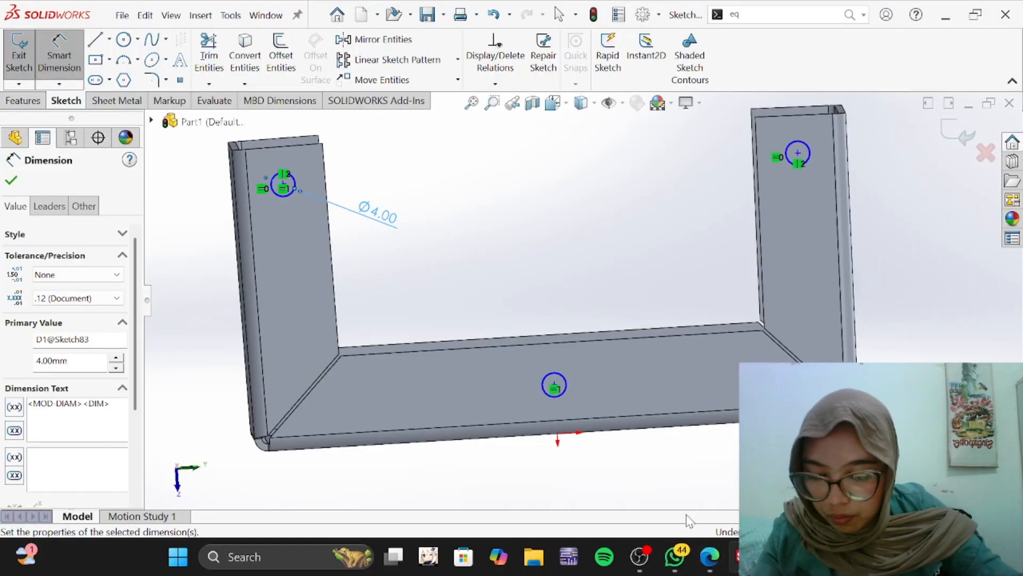
pyautogui.scroll(3, 299, 200)
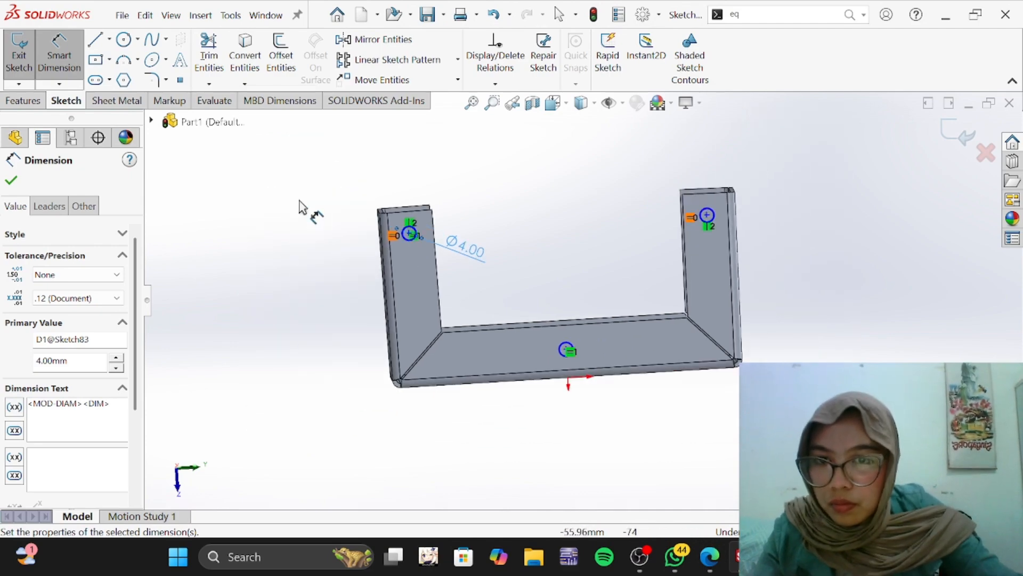
pyautogui.scroll(-5, 405, 276)
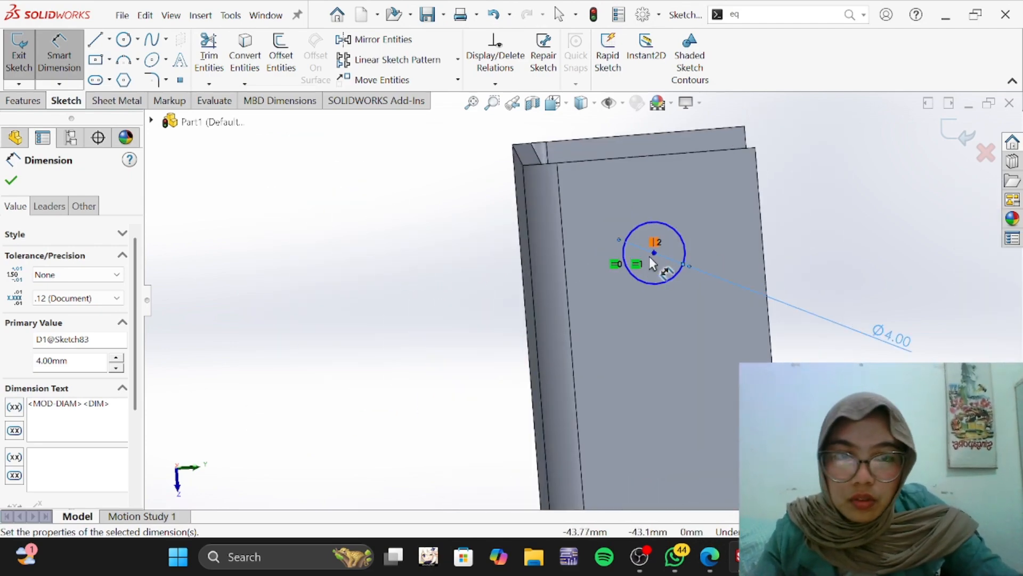
pyautogui.click(654, 254)
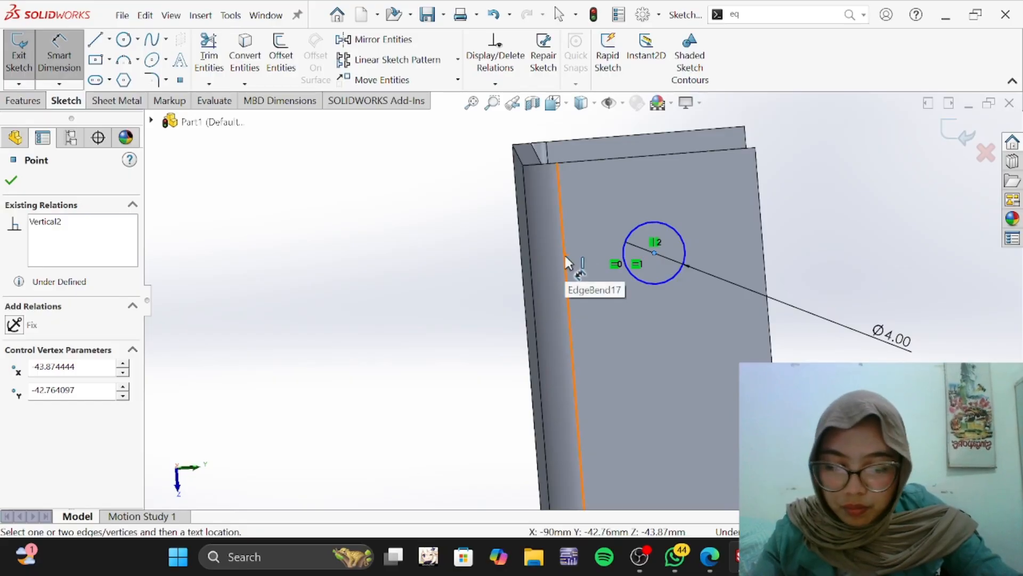
pyautogui.moveTo(564, 254); pyautogui.dragTo(754, 266, button='middle')
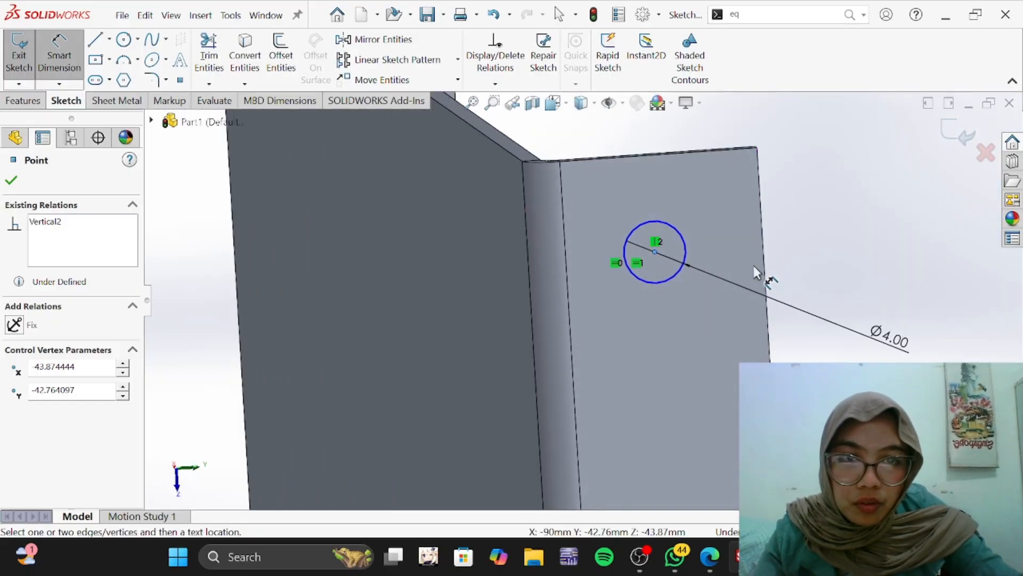
pyautogui.moveTo(823, 238); pyautogui.dragTo(813, 238, button='middle')
pyautogui.scroll(-1, 813, 237)
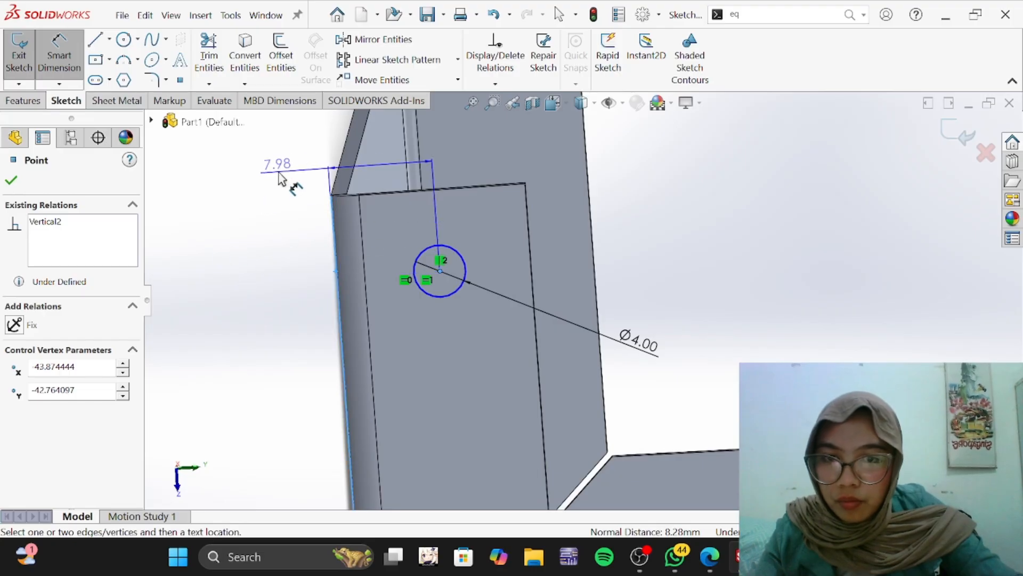
pyautogui.click(283, 161)
pyautogui.write('9')
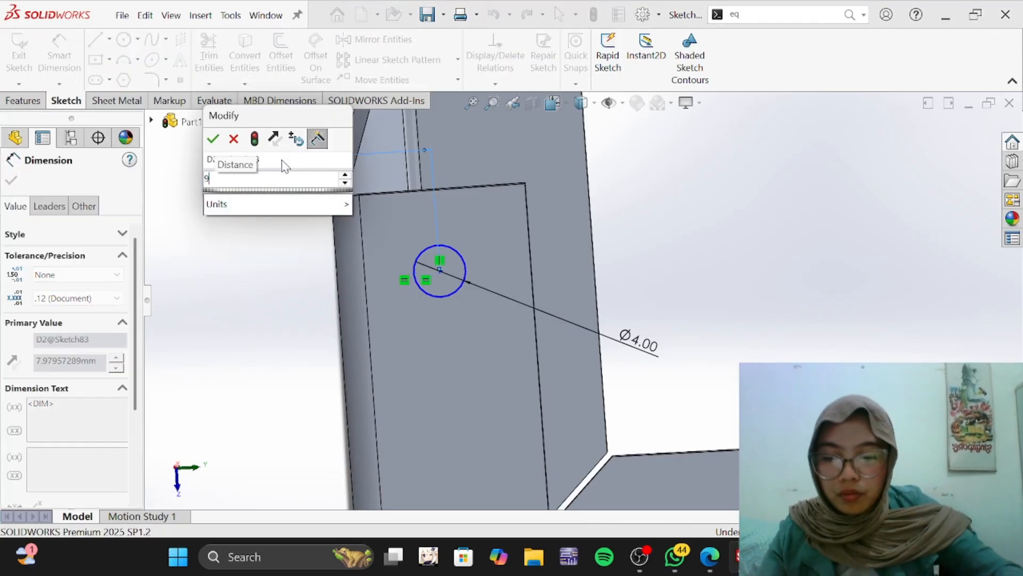
pyautogui.press('Return')
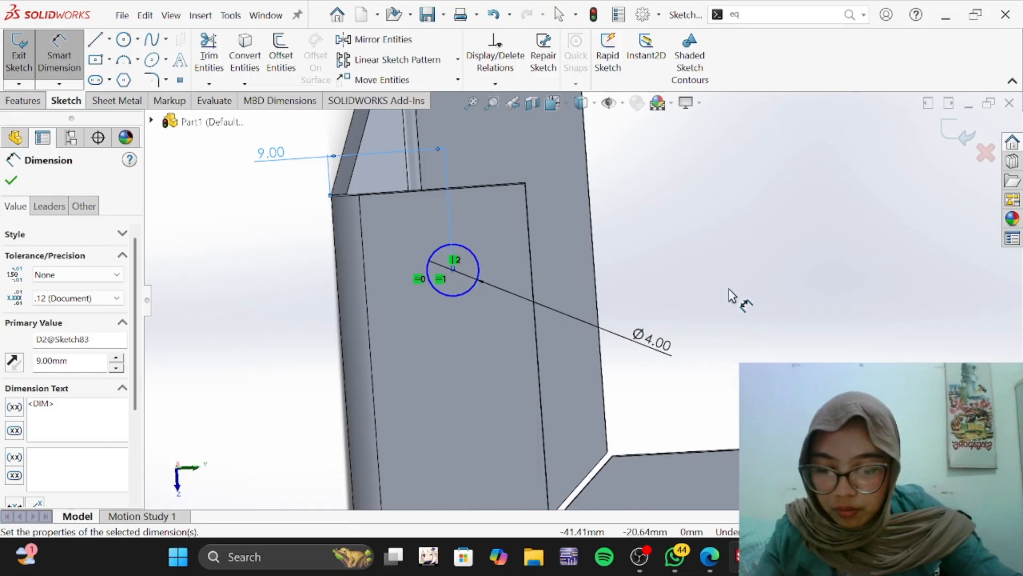
# Step: Check the hole's end distance in the exam PDF and dimension the left side-flange circle's centre 10 mm from the flange's end edge
pyautogui.click(710, 557)
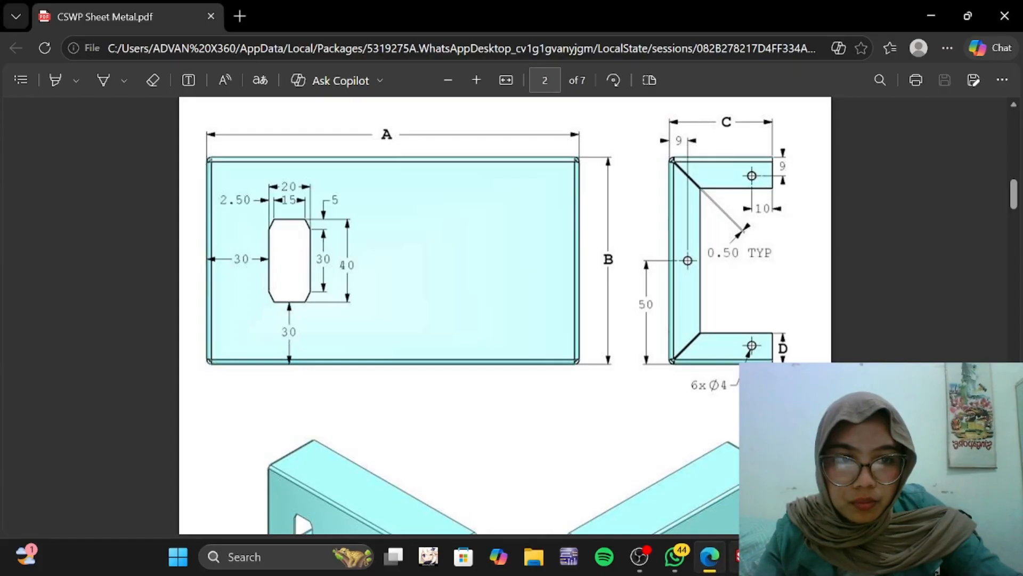
pyautogui.click(710, 557)
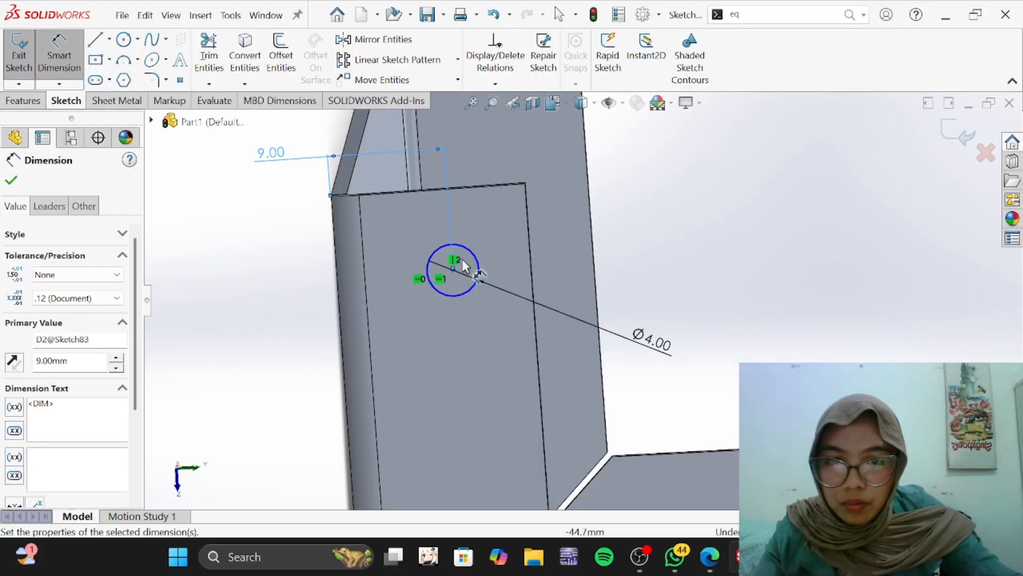
pyautogui.click(449, 267)
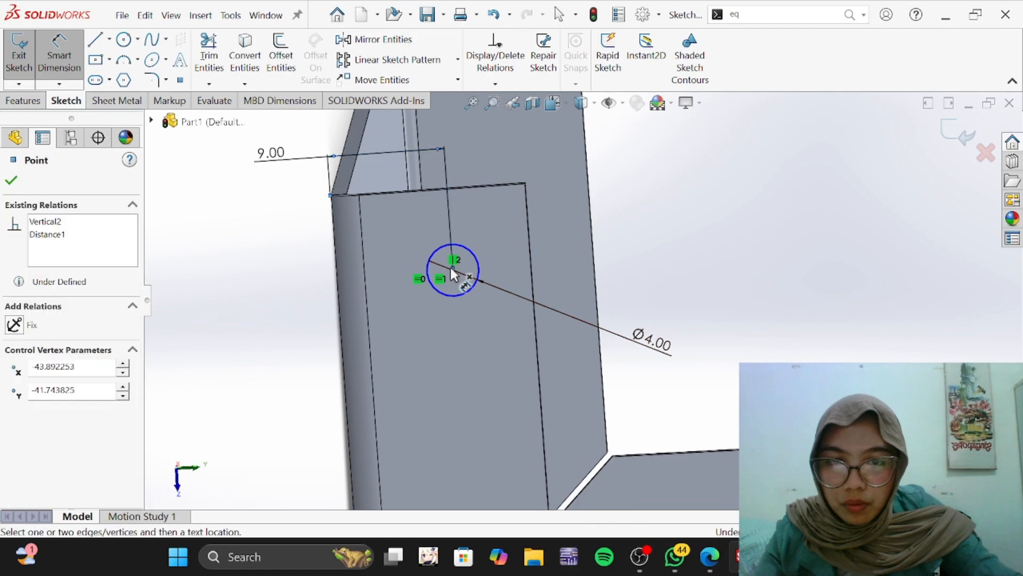
pyautogui.click(479, 188)
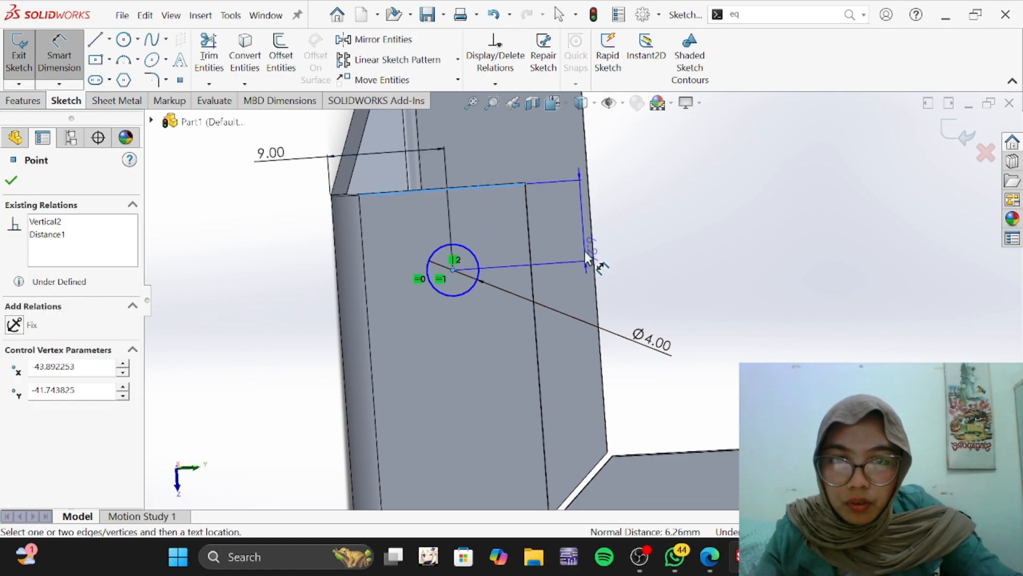
pyautogui.click(614, 257)
pyautogui.write('10')
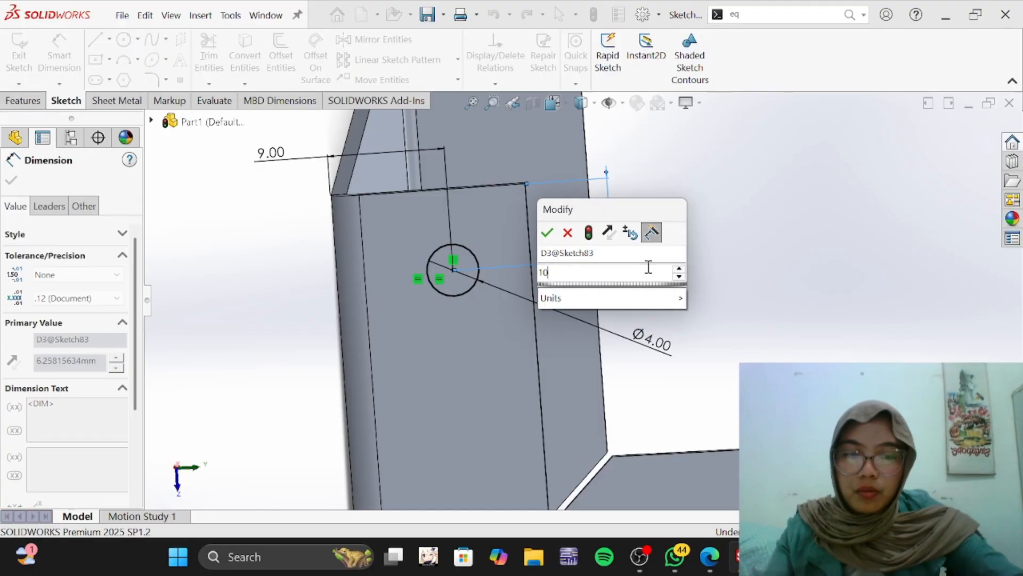
pyautogui.press('Return')
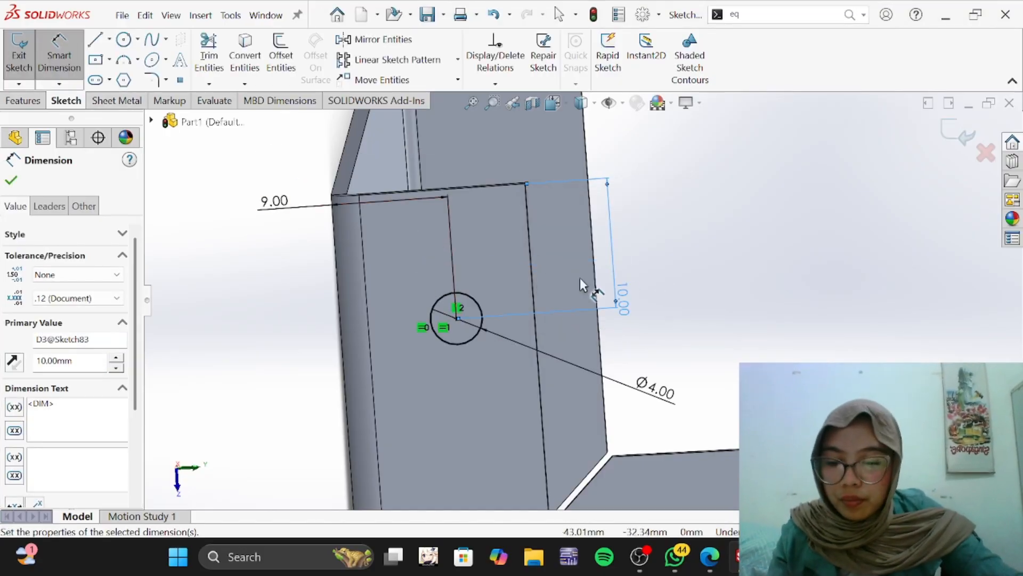
pyautogui.scroll(5, 719, 326)
pyautogui.click(730, 271)
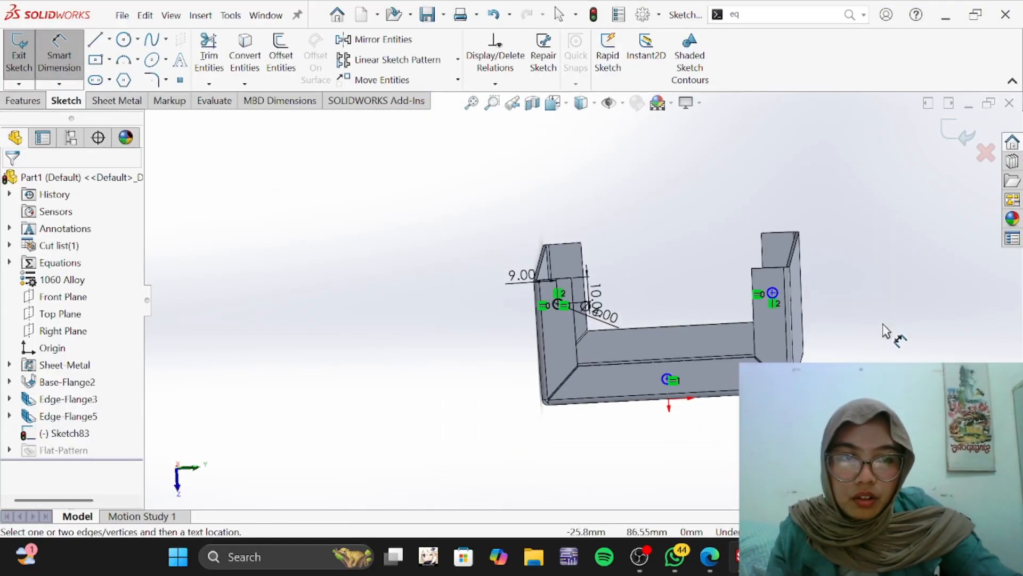
# Step: Dimension the right side-flange circle's centre 9 mm from that flange's outer bend edge
pyautogui.scroll(-6, 613, 326)
pyautogui.click(468, 241)
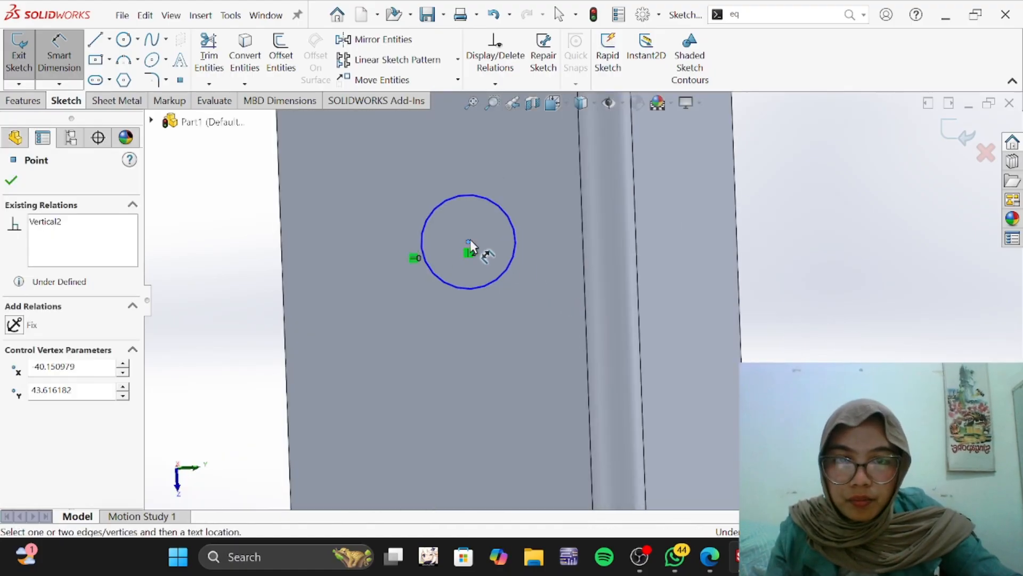
pyautogui.click(631, 250)
pyautogui.scroll(3, 628, 248)
pyautogui.scroll(2, 586, 180)
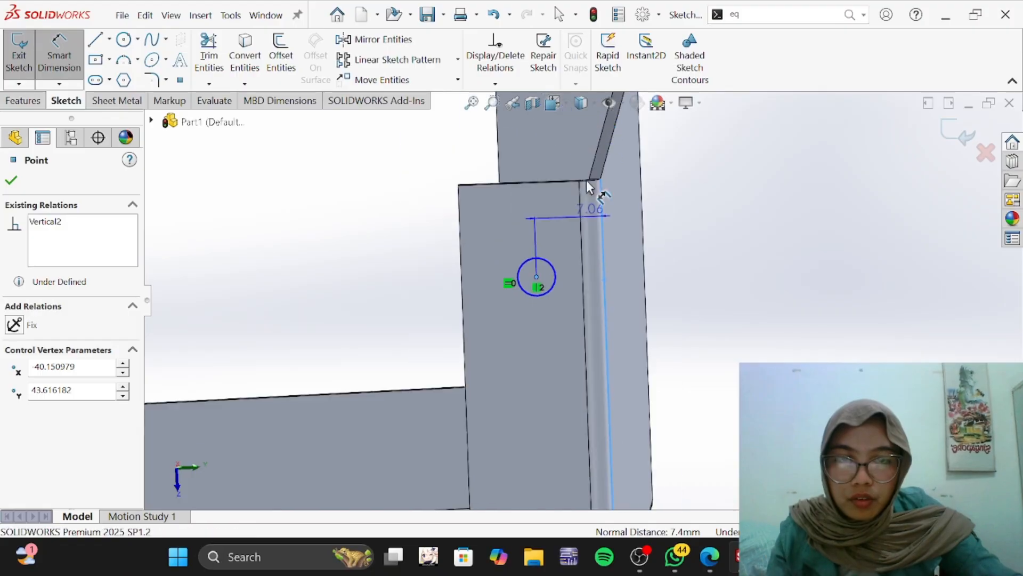
pyautogui.click(561, 126)
pyautogui.write('9')
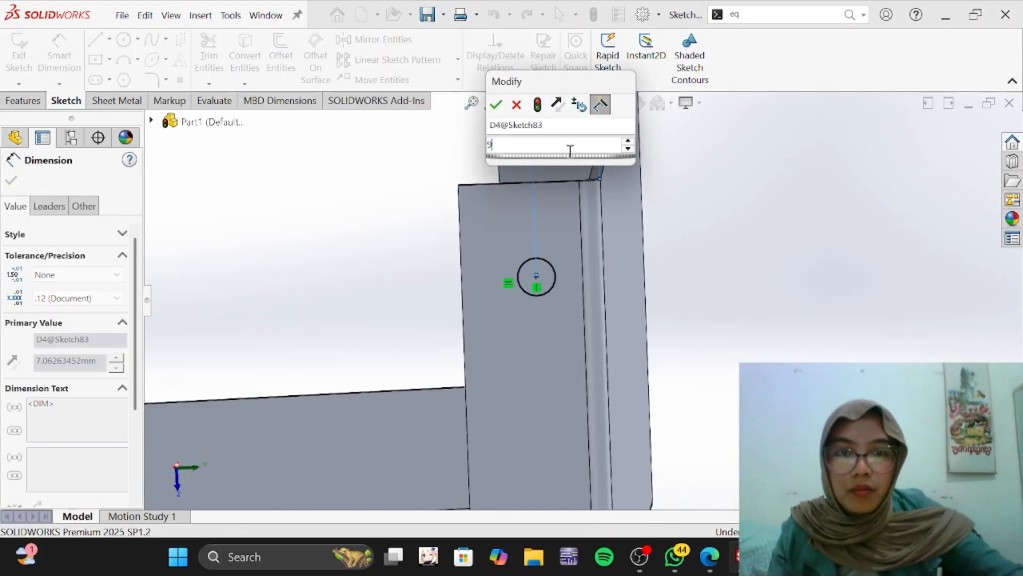
pyautogui.press('Return')
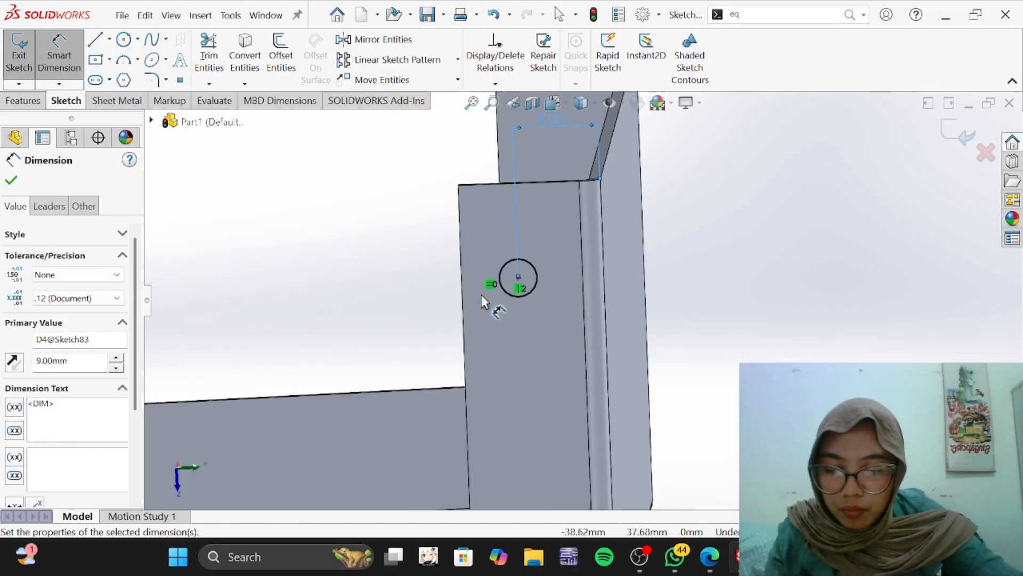
# Step: Try to dimension the right side-flange circle's centre from the flange's end edge
pyautogui.click(518, 278)
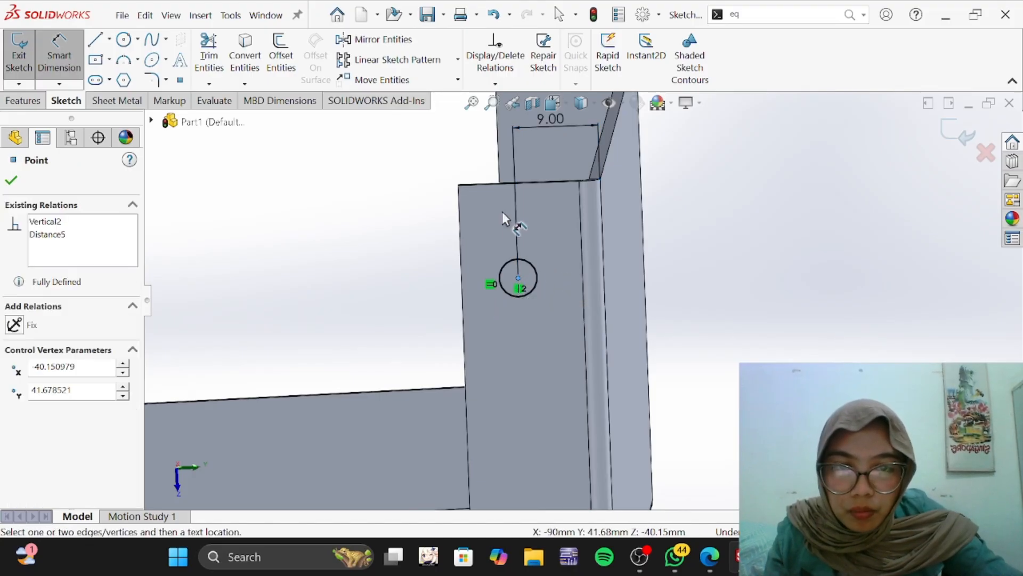
pyautogui.click(498, 183)
pyautogui.click(403, 242)
pyautogui.click(581, 94)
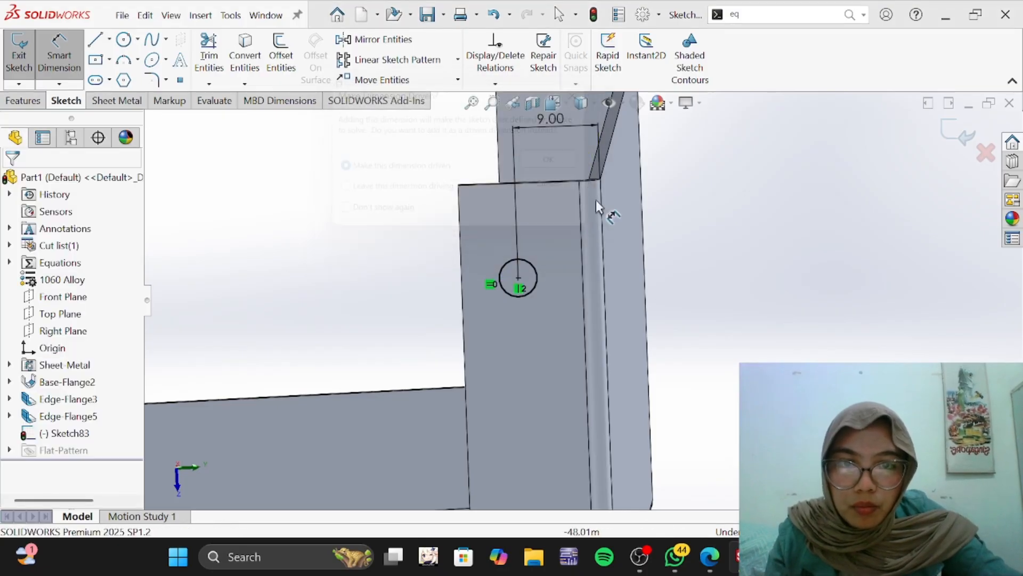
# Step: Check the middle hole's position in the exam PDF and dimension the middle-flange circle's centre 50 mm from the right side flange's outer edge
pyautogui.scroll(5, 404, 442)
pyautogui.scroll(-3, 410, 445)
pyautogui.scroll(-2, 410, 450)
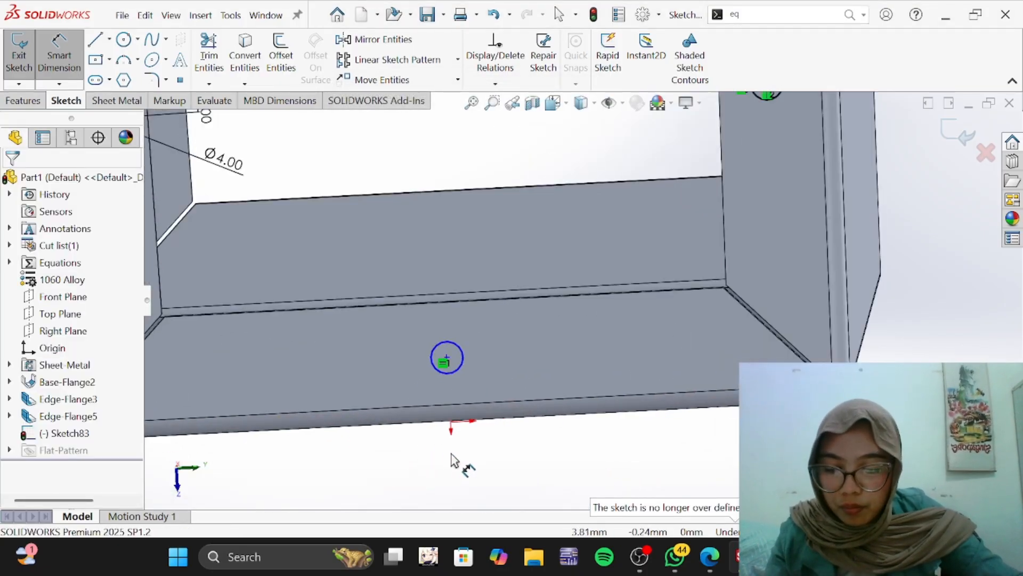
pyautogui.click(711, 557)
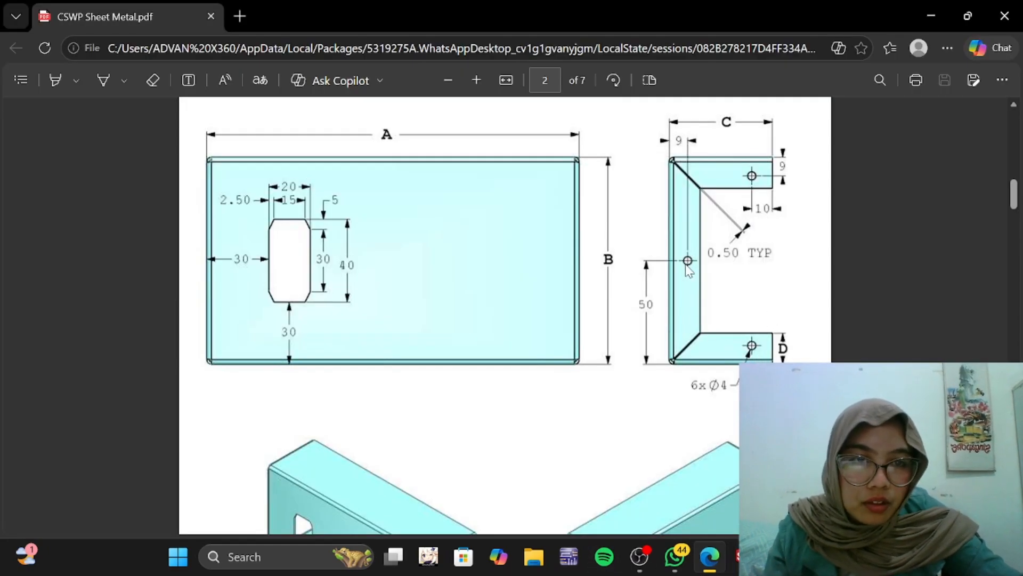
pyautogui.click(734, 557)
pyautogui.scroll(-2, 469, 405)
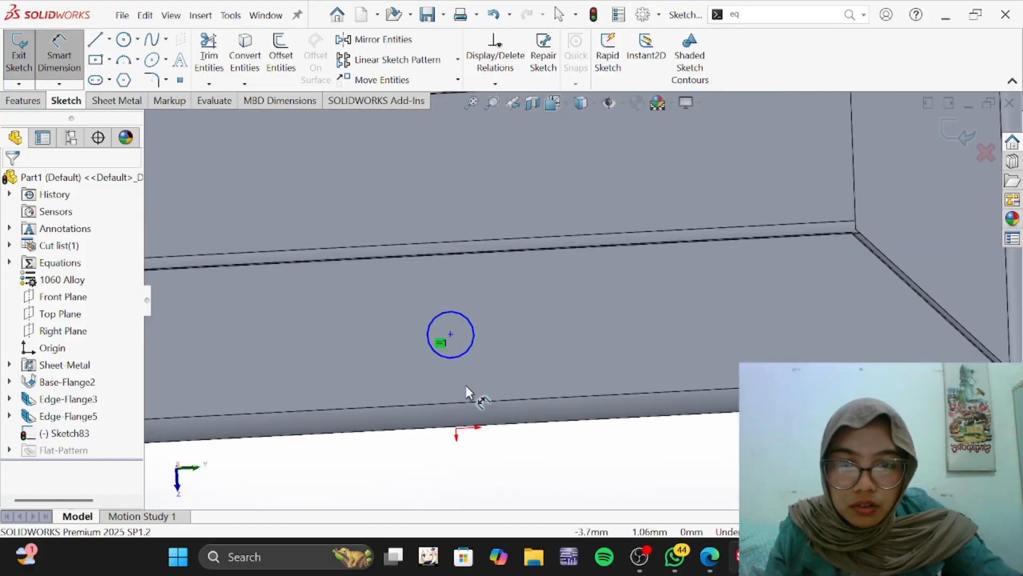
pyautogui.click(448, 333)
pyautogui.scroll(2, 485, 347)
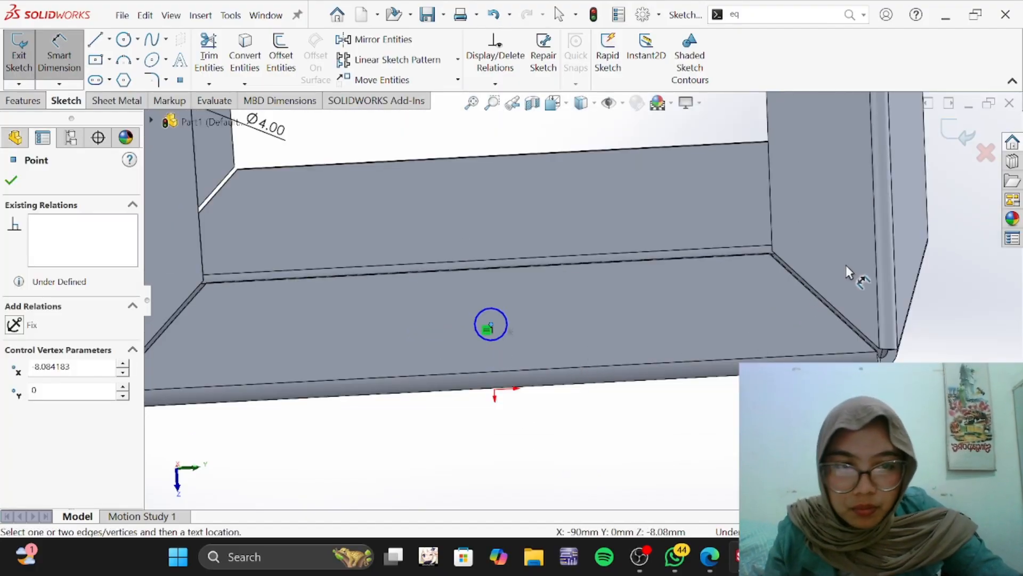
pyautogui.click(896, 286)
pyautogui.click(689, 426)
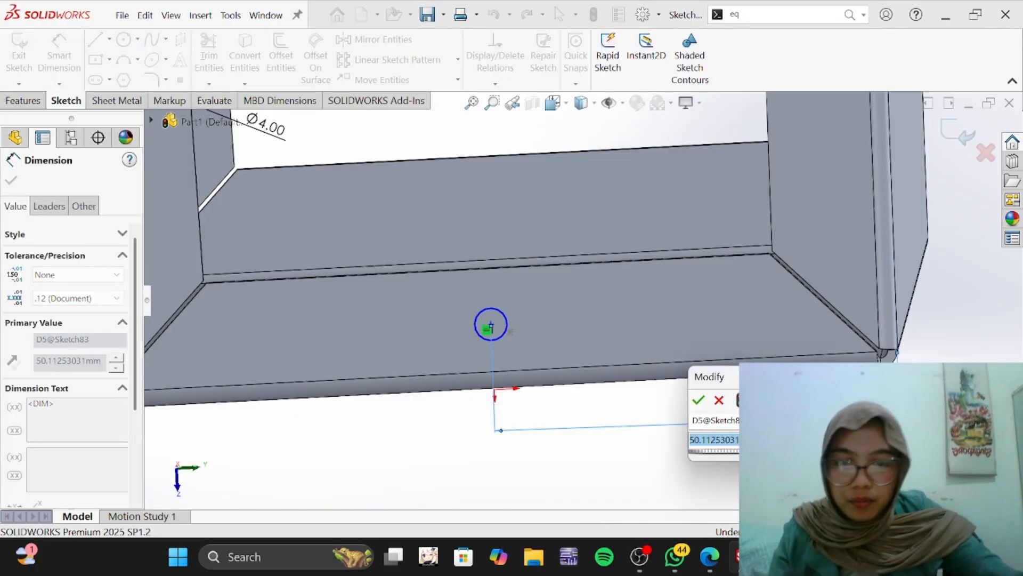
pyautogui.write('50')
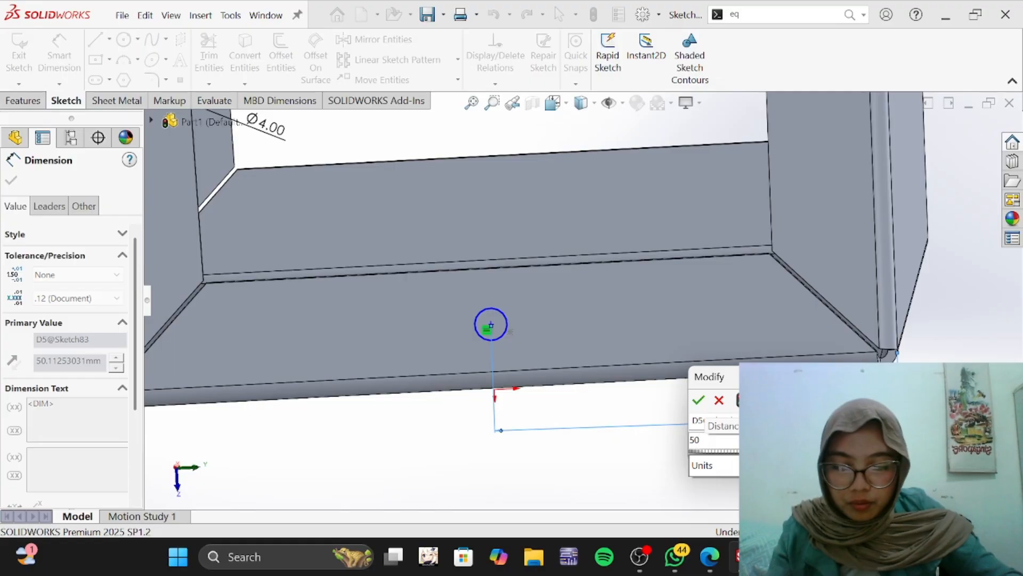
pyautogui.press('Return')
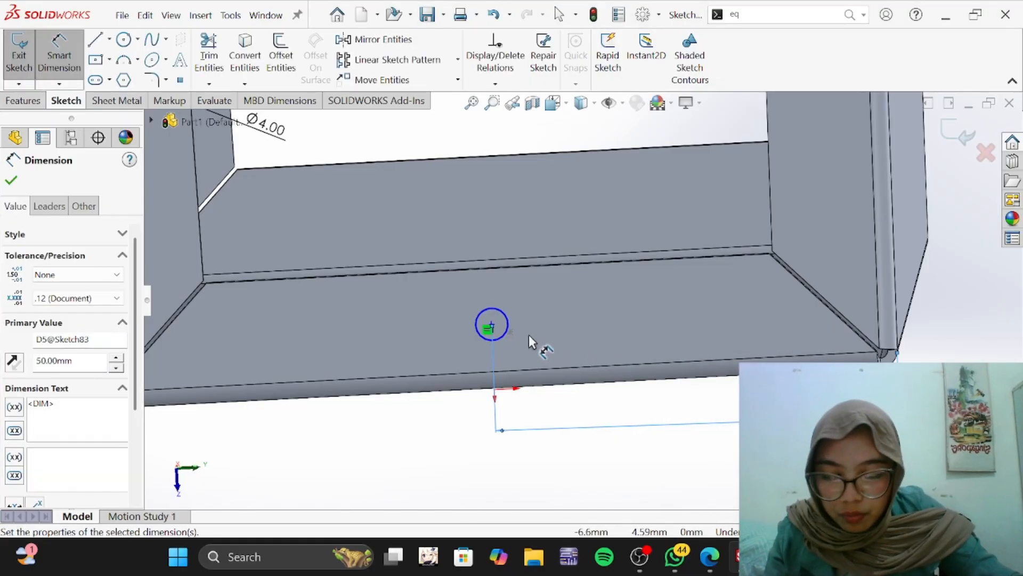
# Step: Dimension the middle-flange circle's centre 9 mm from the middle flange's outer bend edge
pyautogui.click(492, 328)
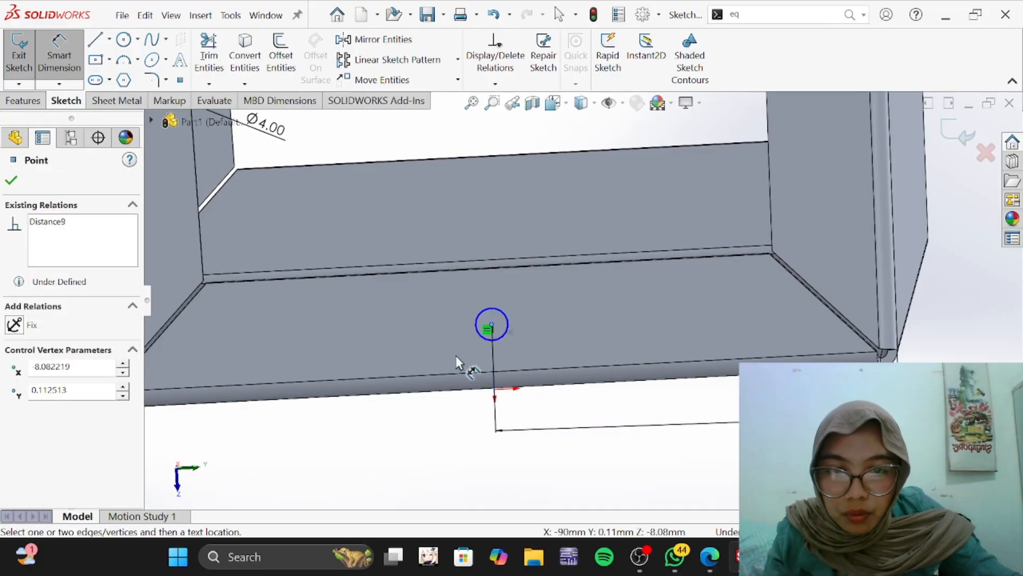
pyautogui.click(465, 392)
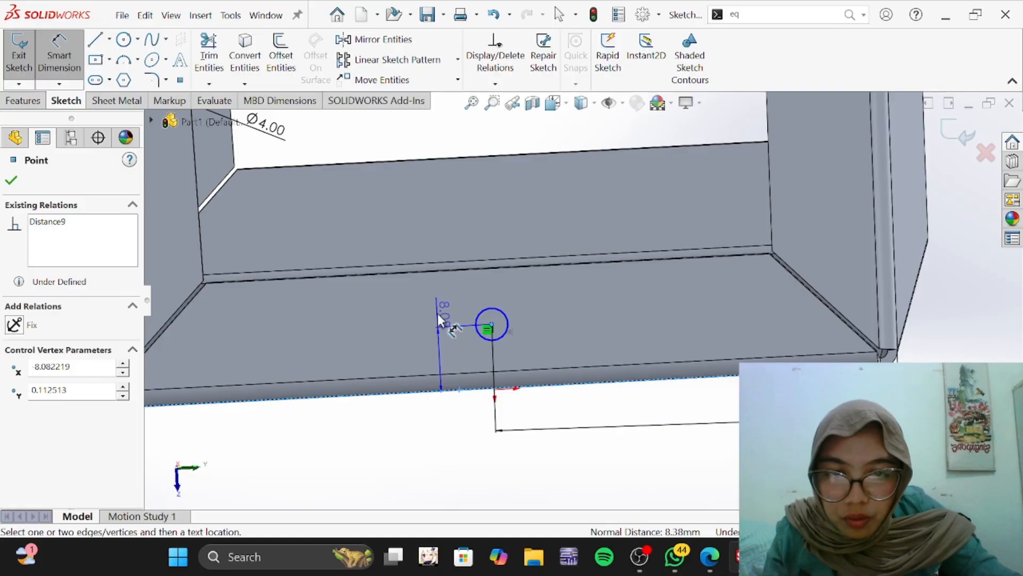
pyautogui.click(437, 314)
pyautogui.write('9')
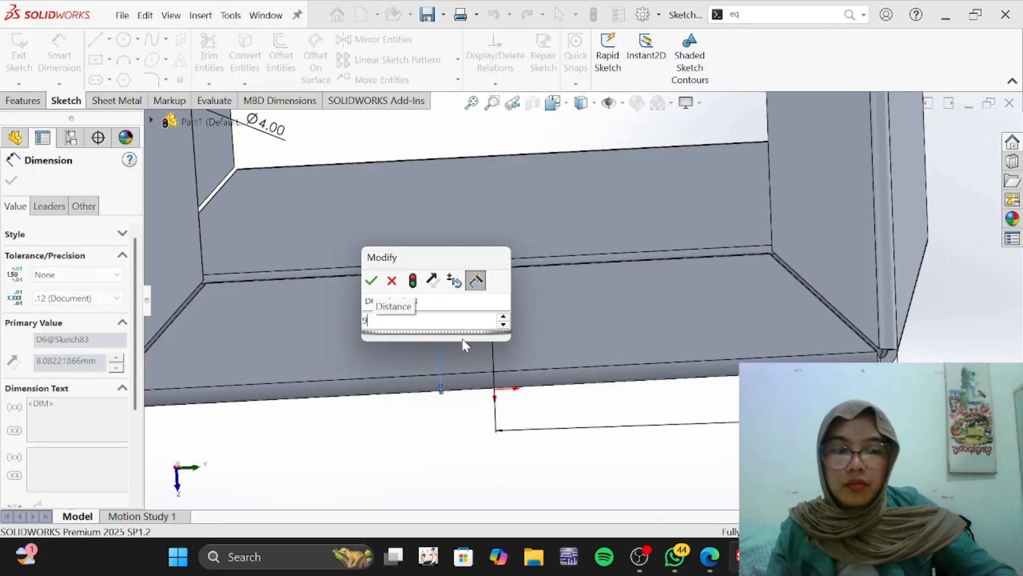
pyautogui.press('Return')
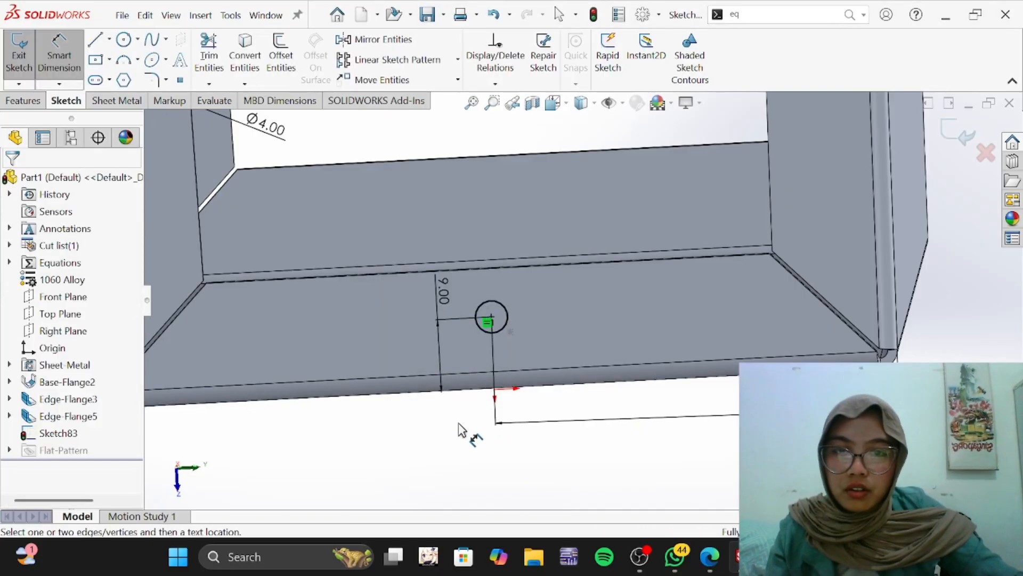
pyautogui.scroll(5, 480, 421)
pyautogui.scroll(-4, 546, 219)
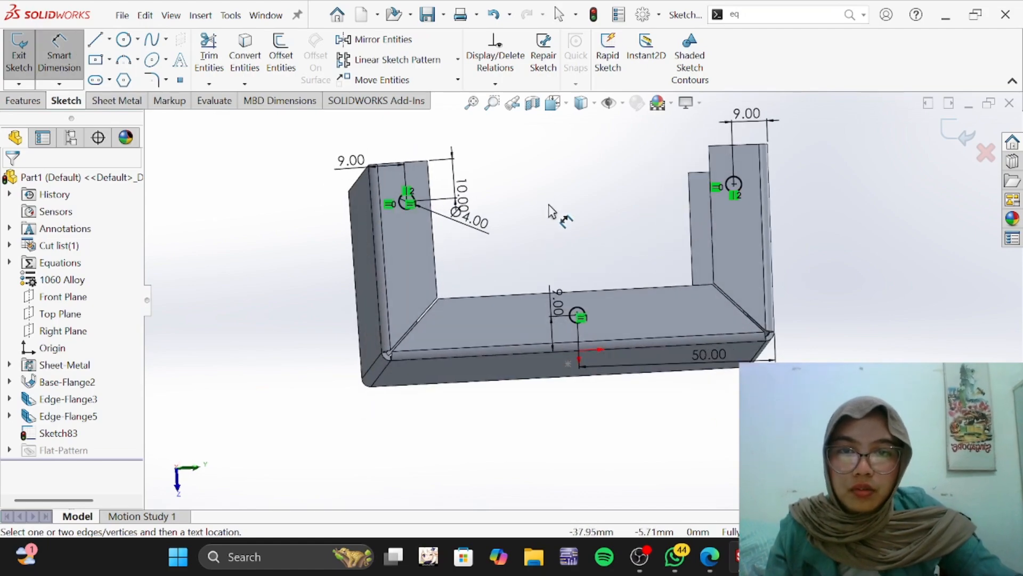
pyautogui.moveTo(549, 205)
pyautogui.mouseDown(button='middle')
pyautogui.moveTo(541, 224)
pyautogui.moveTo(558, 218)
pyautogui.mouseUp(button='middle')
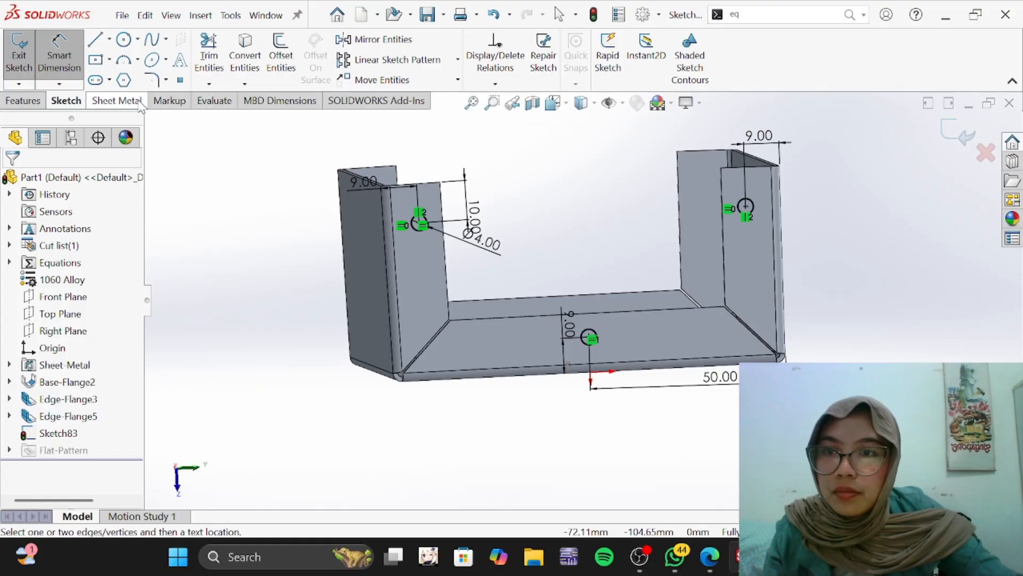
# Step: Extrude-cut the three flange circles Through All so they pierce the flanges at both ends of the part
pyautogui.click(23, 100)
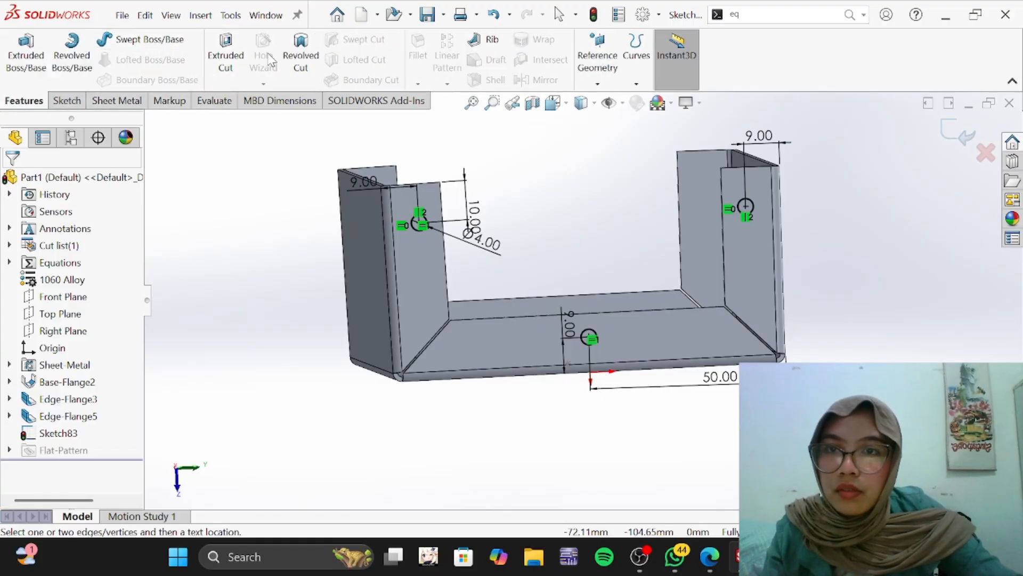
pyautogui.click(225, 59)
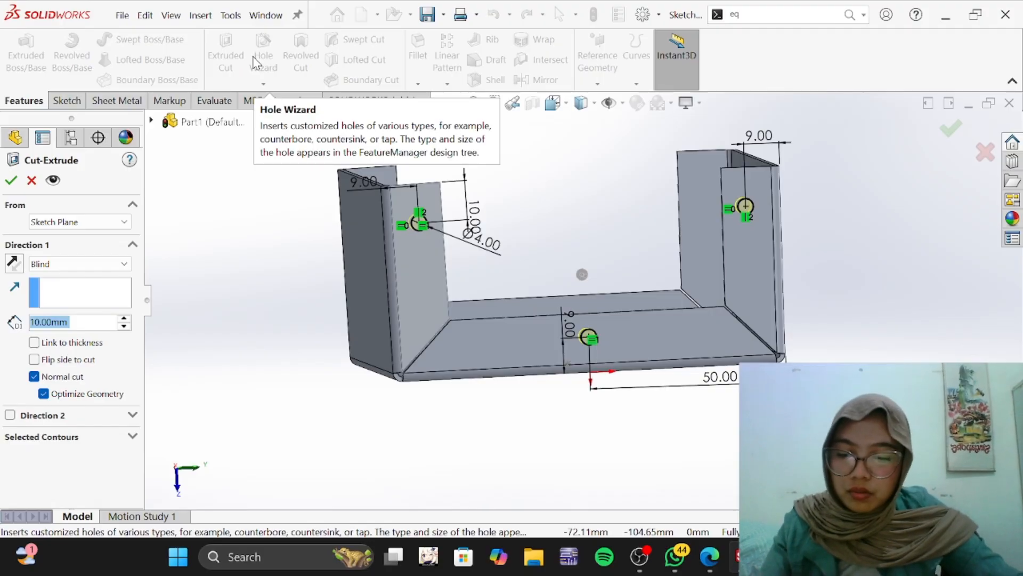
pyautogui.click(69, 263)
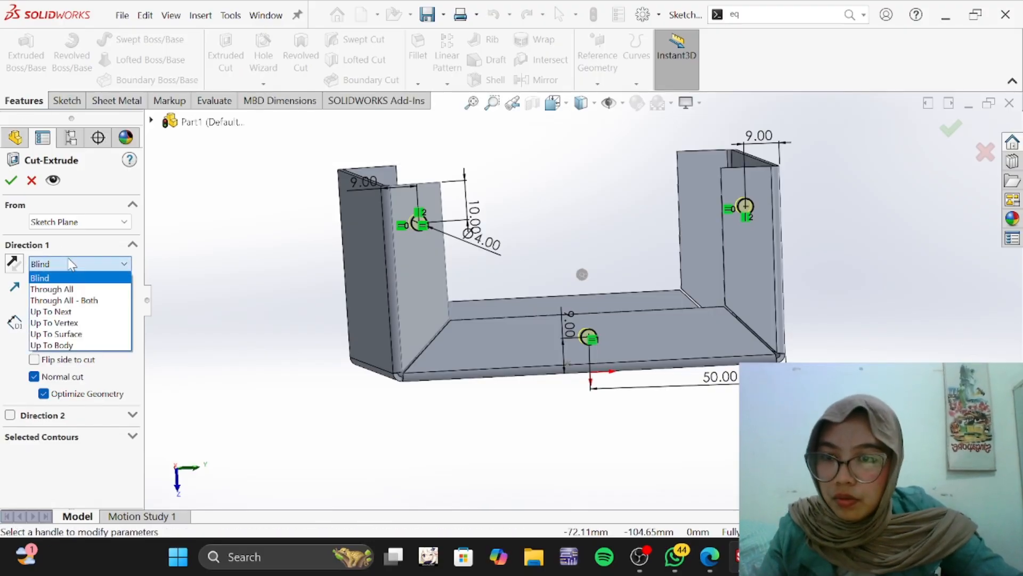
pyautogui.click(68, 289)
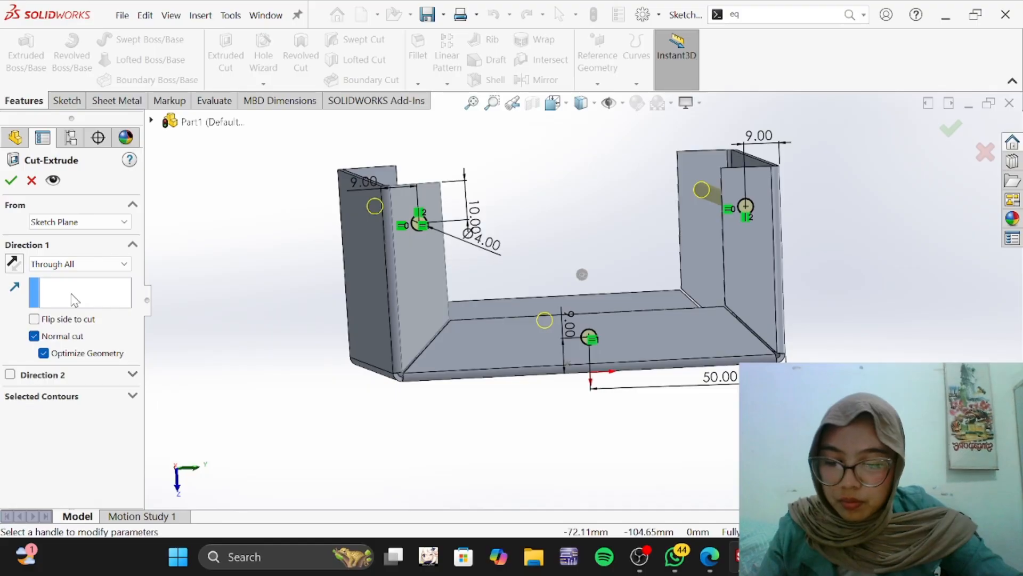
pyautogui.scroll(-1, 589, 336)
pyautogui.moveTo(590, 336)
pyautogui.mouseDown(button='middle')
pyautogui.moveTo(582, 265)
pyautogui.moveTo(580, 281)
pyautogui.moveTo(583, 269)
pyautogui.moveTo(555, 251)
pyautogui.moveTo(573, 205)
pyautogui.mouseUp(button='middle')
pyautogui.click(10, 180)
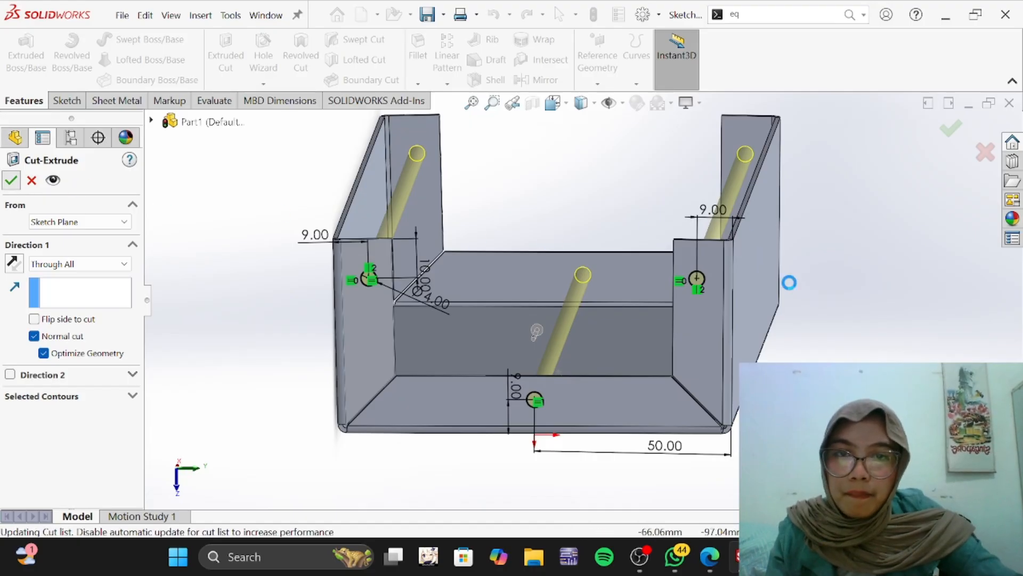
pyautogui.moveTo(900, 336); pyautogui.dragTo(832, 360, button='middle')
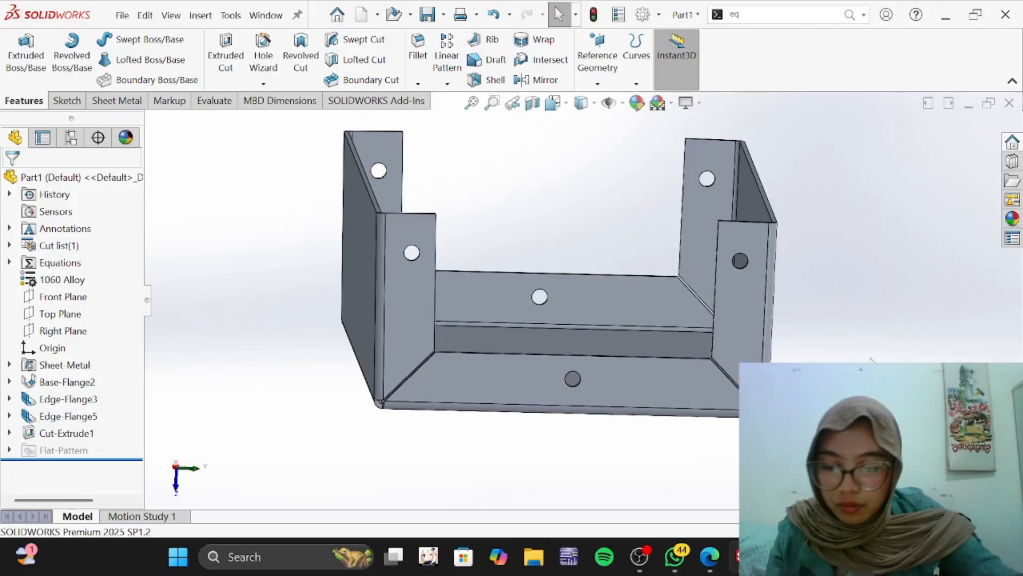
# Step: Examine the base-flange cutout in the exam PDF and view the part's base flange from the front for comparison
pyautogui.click(32, 350)
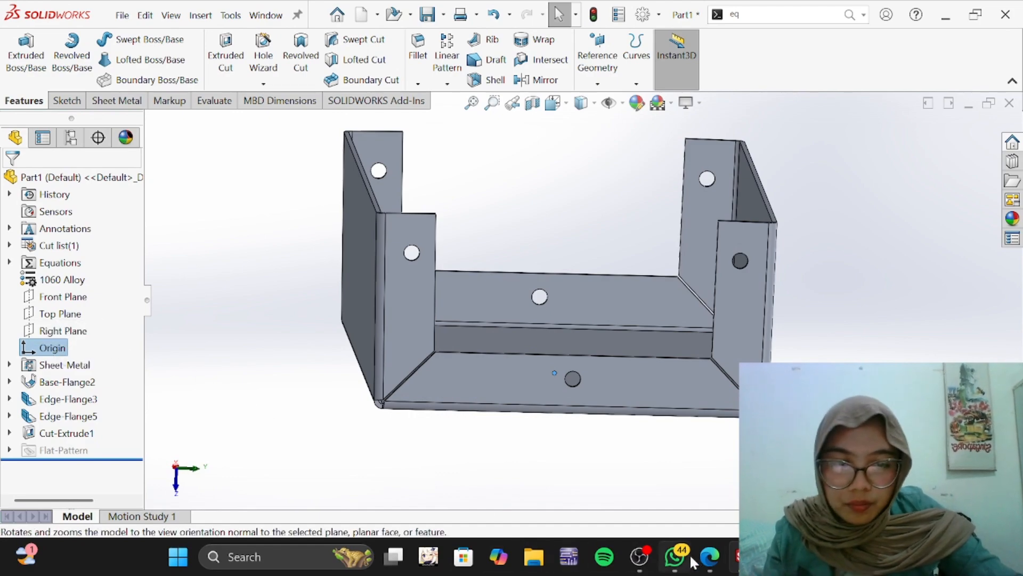
pyautogui.click(709, 557)
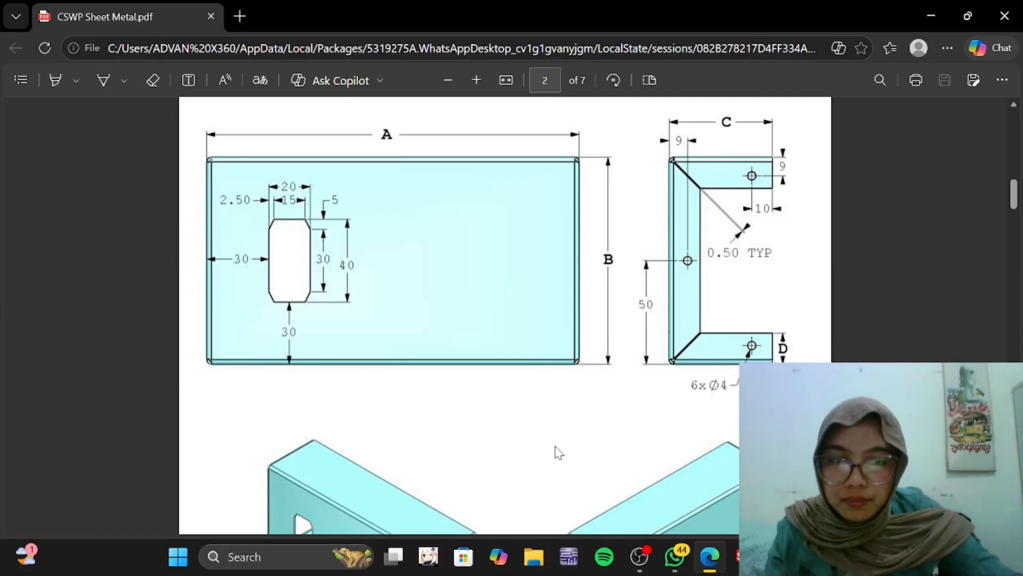
pyautogui.click(738, 556)
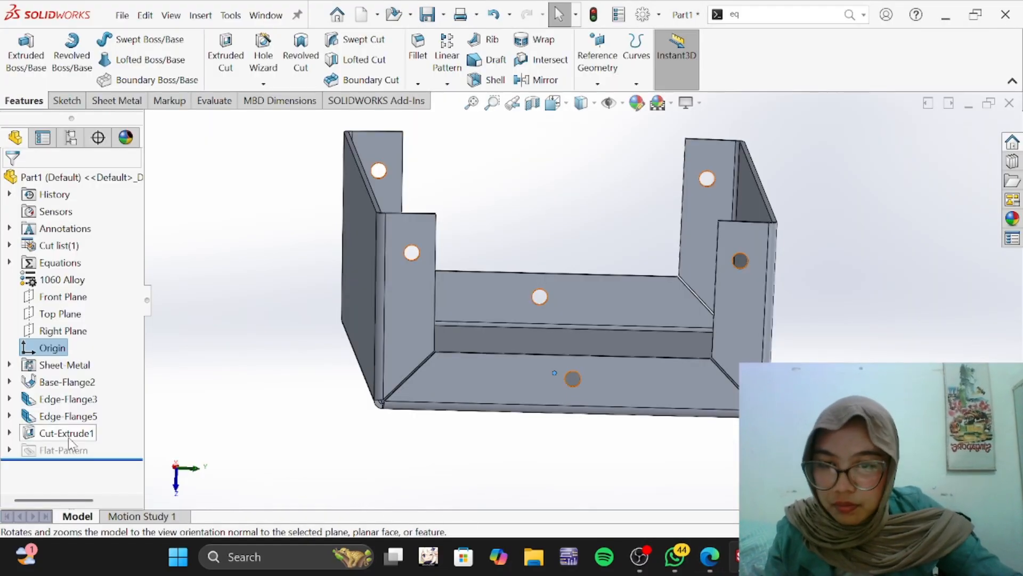
pyautogui.moveTo(433, 378); pyautogui.dragTo(427, 293, button='middle')
pyautogui.click(455, 324)
pyautogui.click(226, 364)
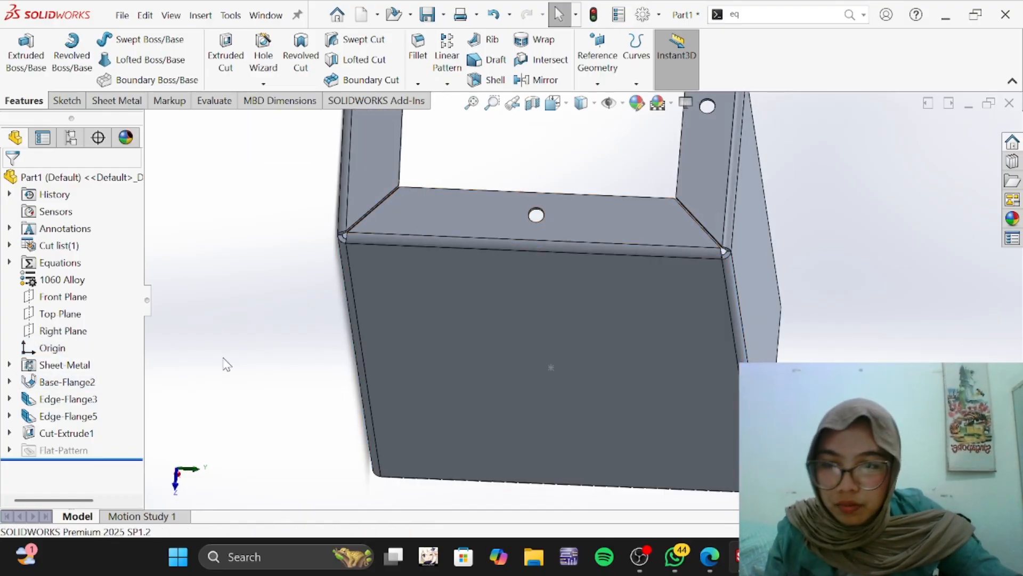
pyautogui.moveTo(260, 374); pyautogui.dragTo(272, 443, button='middle')
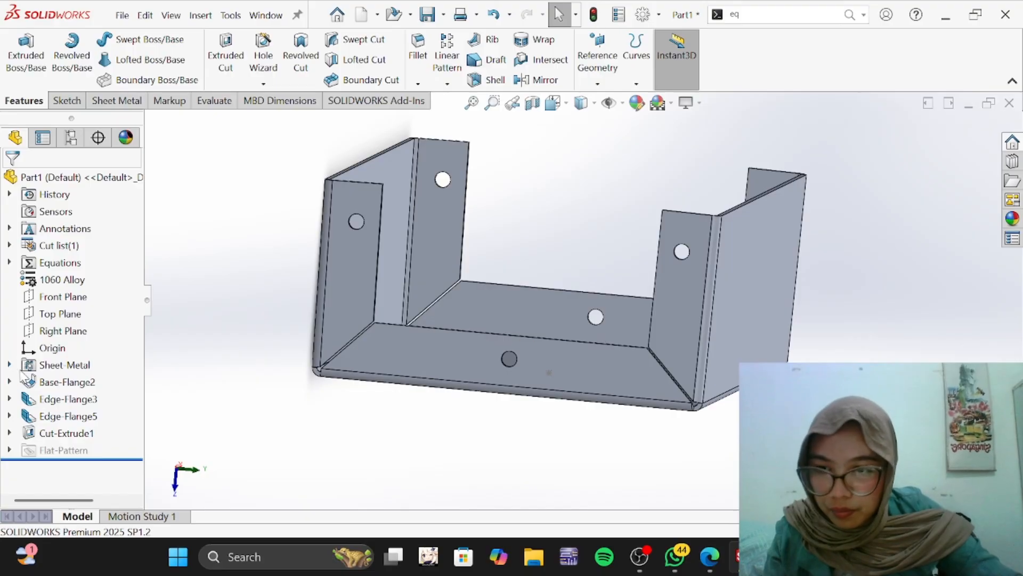
pyautogui.click(35, 349)
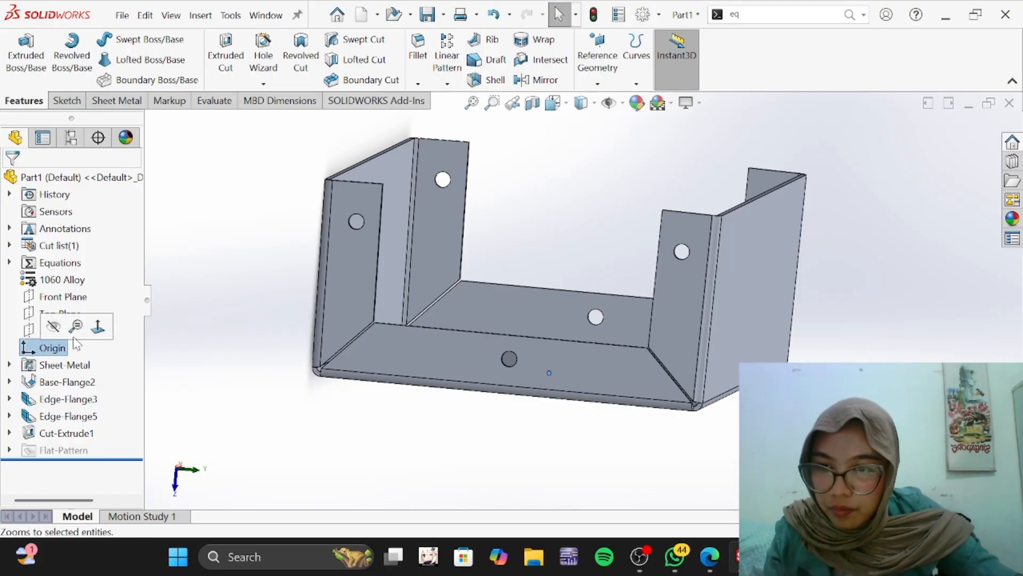
pyautogui.click(98, 325)
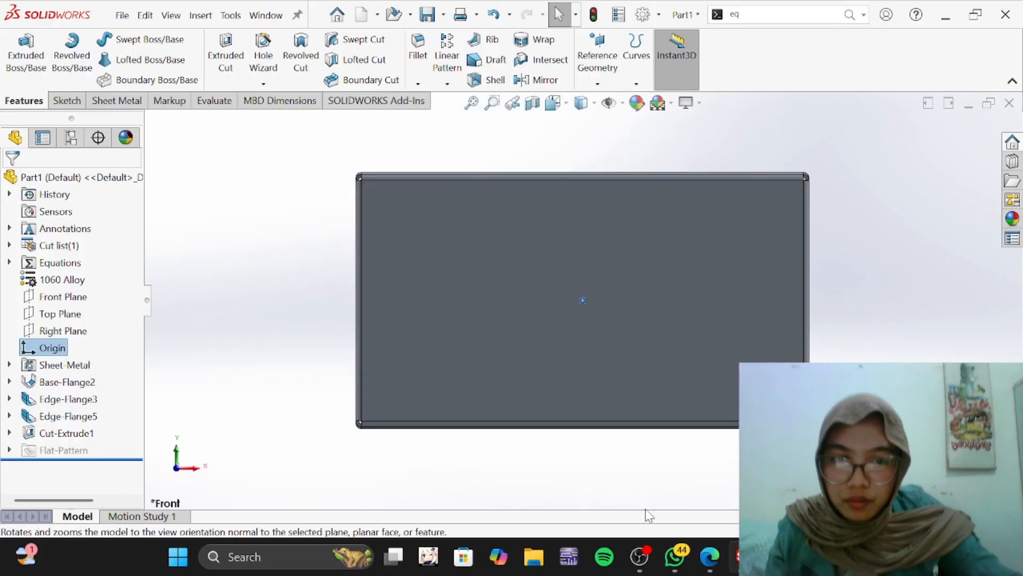
pyautogui.click(709, 556)
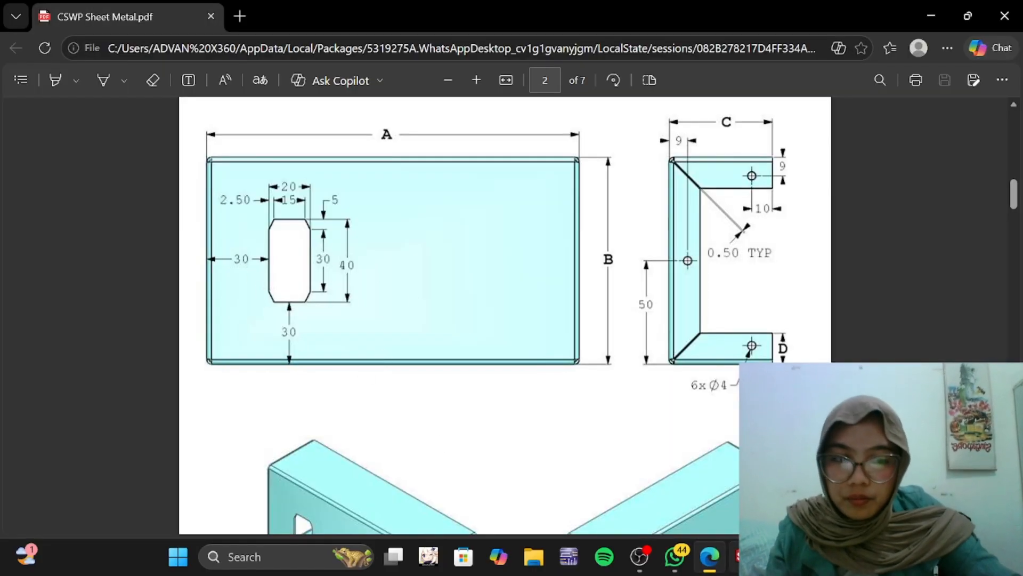
pyautogui.click(744, 557)
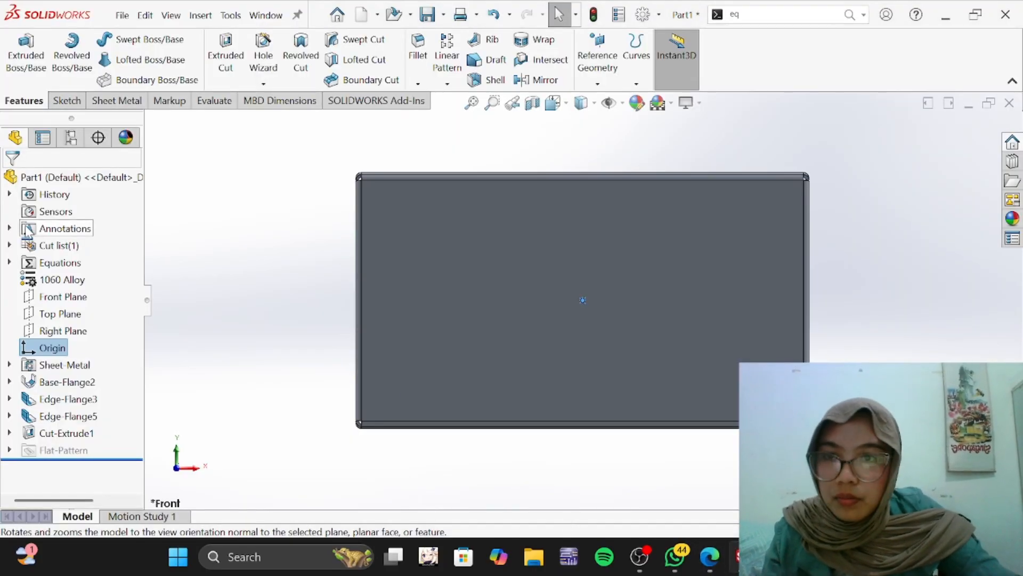
# Step: Start a sketch on the base flange's outer face and check the cutout's outline in the exam PDF
pyautogui.click(66, 101)
pyautogui.click(446, 277)
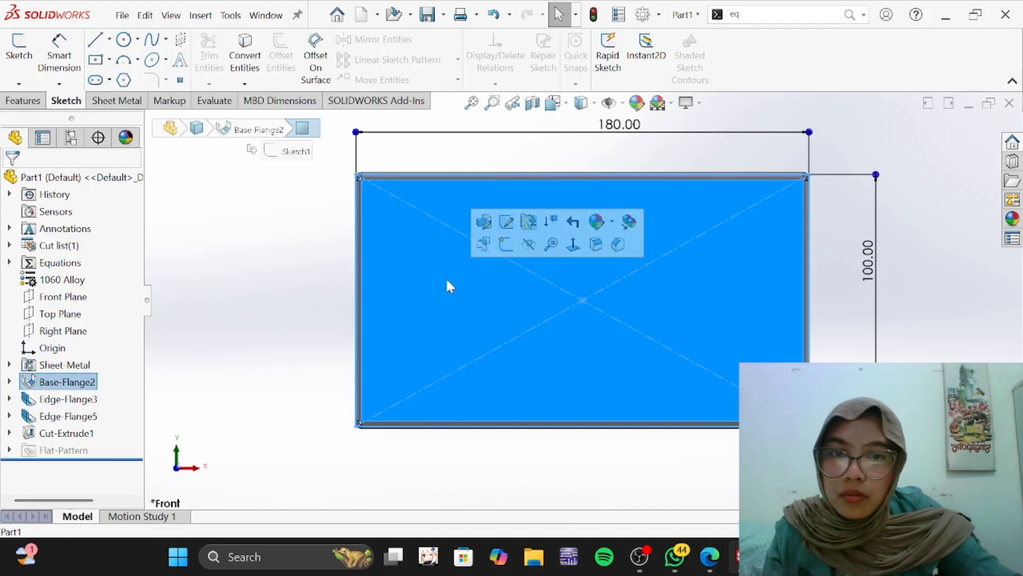
pyautogui.click(18, 54)
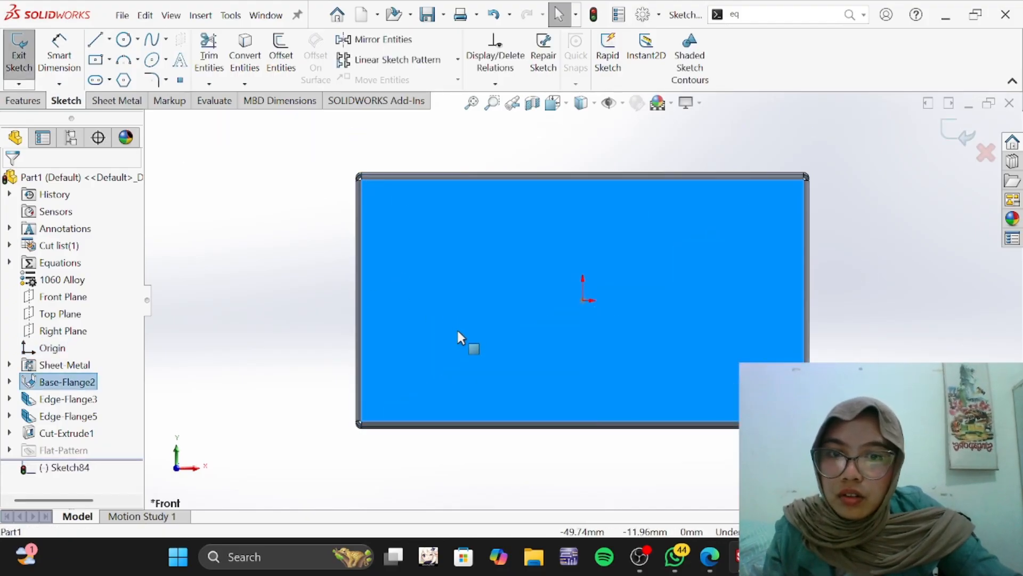
pyautogui.click(254, 283)
pyautogui.scroll(1, 395, 292)
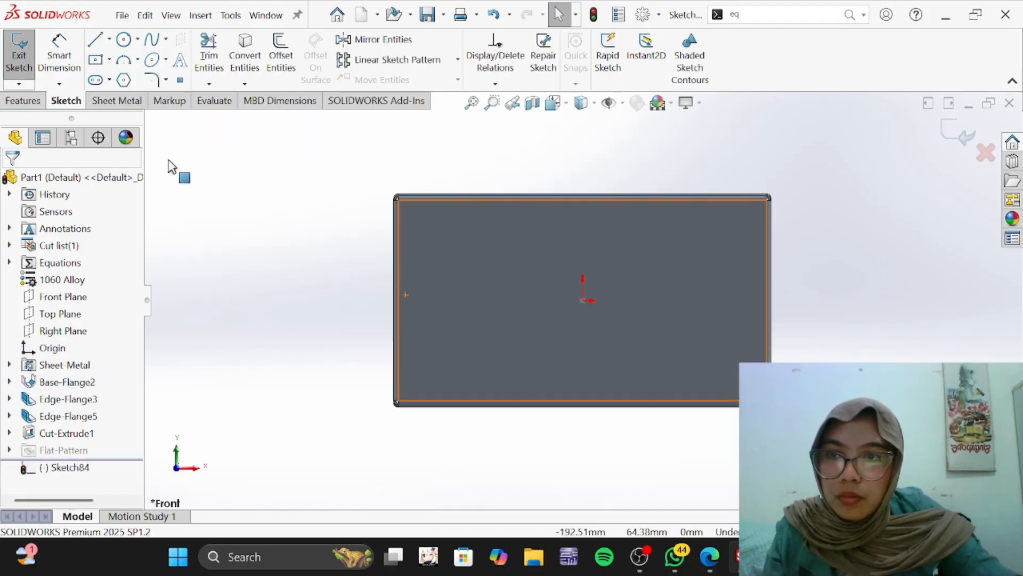
pyautogui.click(109, 39)
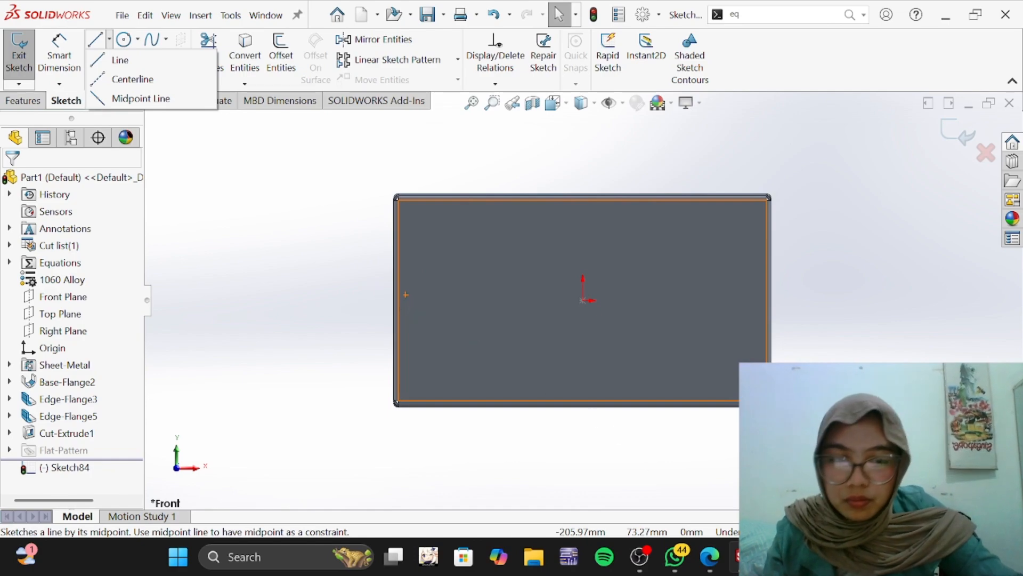
pyautogui.click(711, 566)
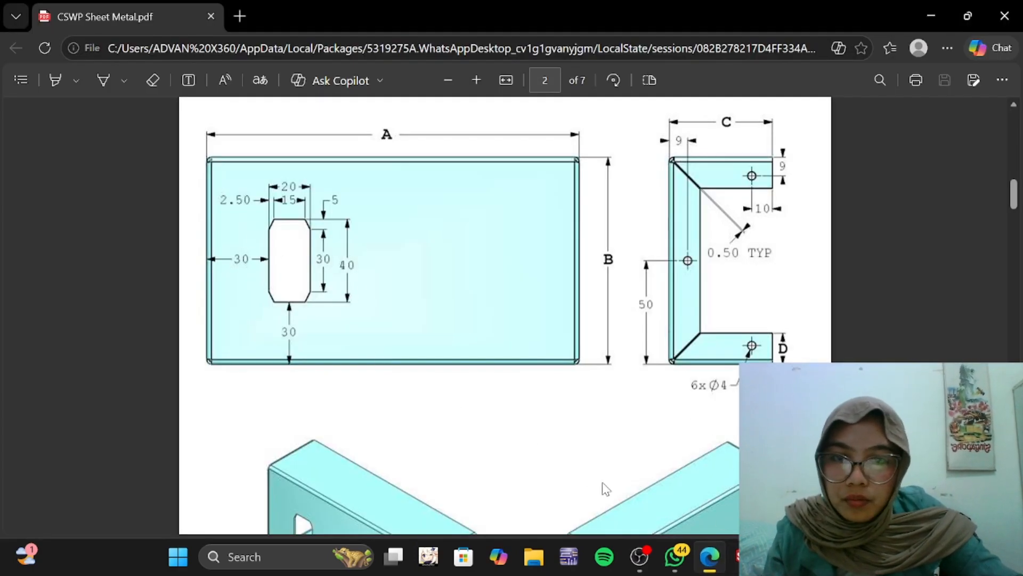
pyautogui.click(738, 566)
pyautogui.scroll(2, 485, 293)
pyautogui.scroll(-5, 485, 293)
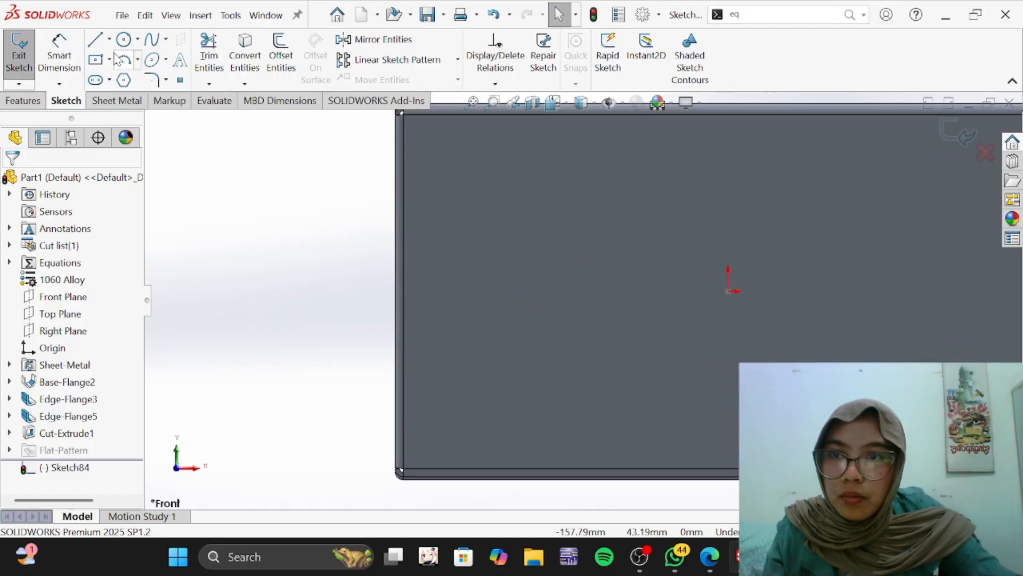
# Step: Sketch the upper part of the cutout with the Line tool: a horizontal top edge with a slanted corner line at each end
pyautogui.click(95, 40)
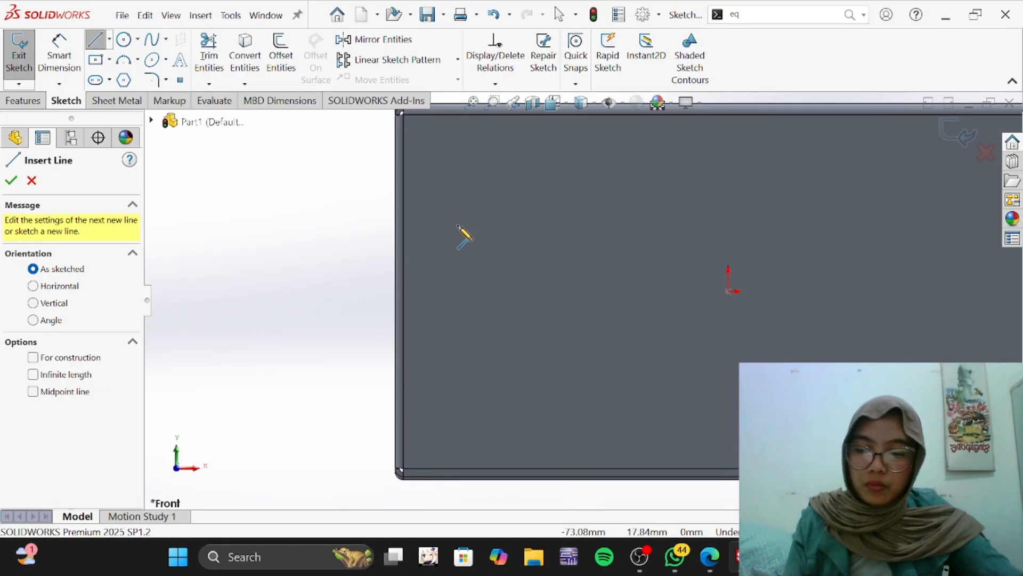
pyautogui.hotkey('alt', 'Tab')
pyautogui.hotkey('alt', 'Tab')
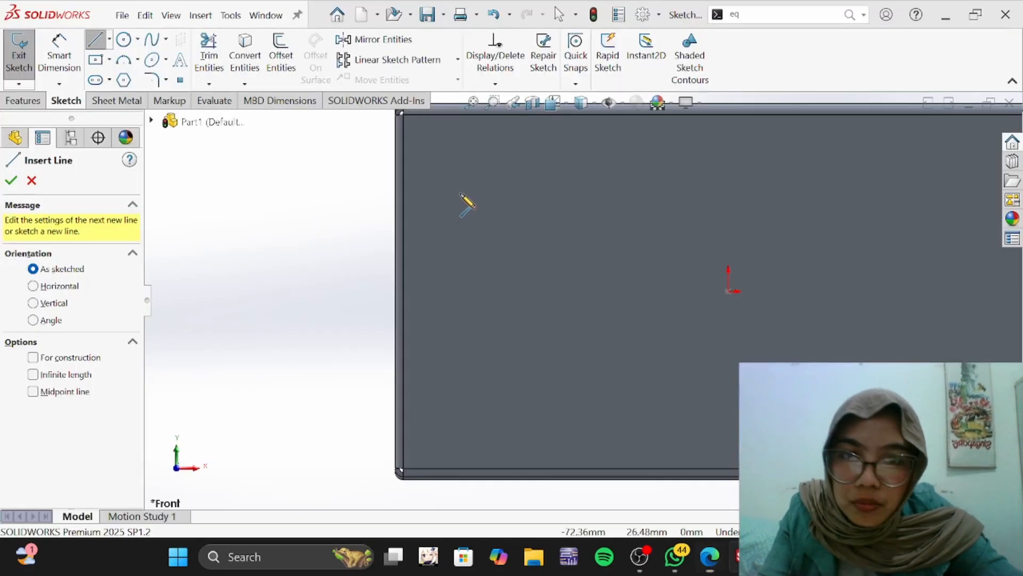
pyautogui.click(468, 207)
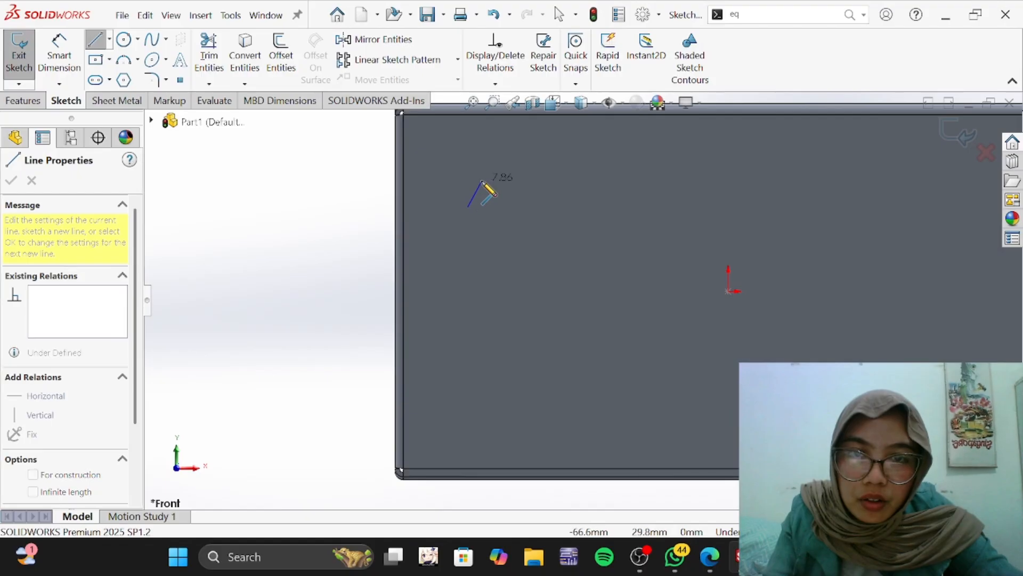
pyautogui.click(482, 182)
pyautogui.click(559, 182)
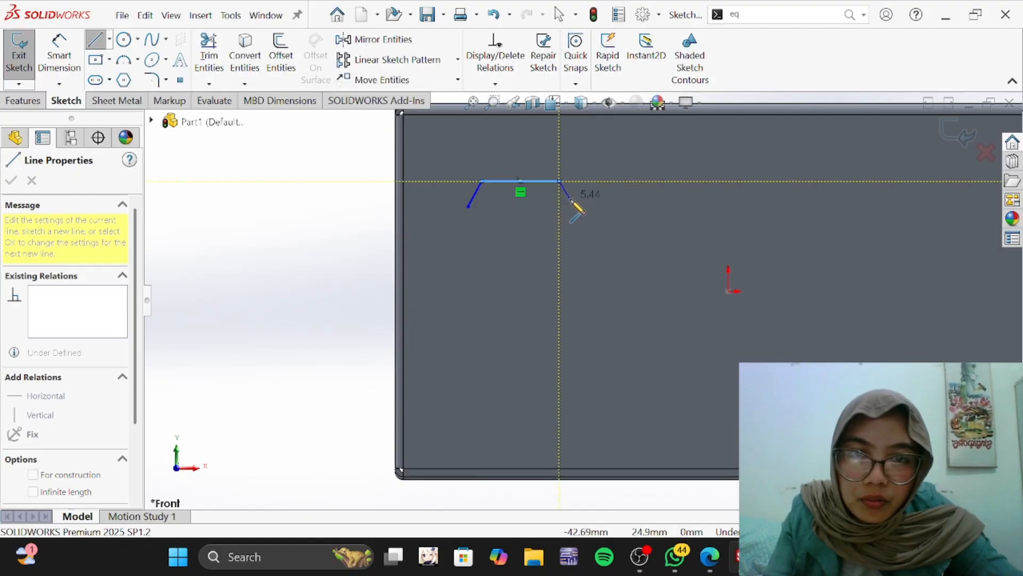
pyautogui.hotkey('alt', 'Tab')
pyautogui.hotkey('alt', 'Tab')
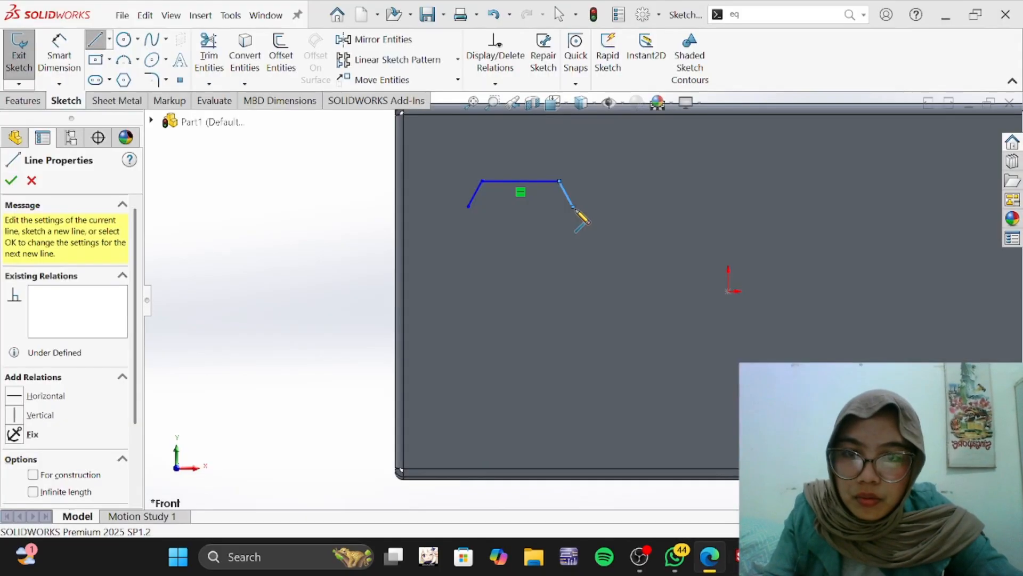
pyautogui.click(573, 207)
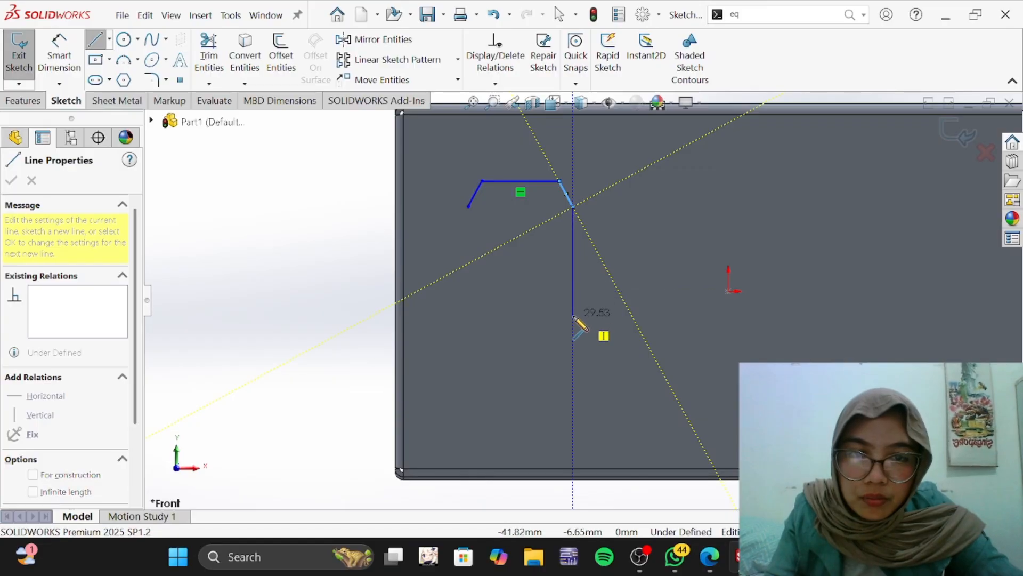
# Step: Complete the closed eight-sided cutout outline with a right side about 29.5 mm long, two lower slanted corners, a bottom edge and a left side
pyautogui.click(573, 316)
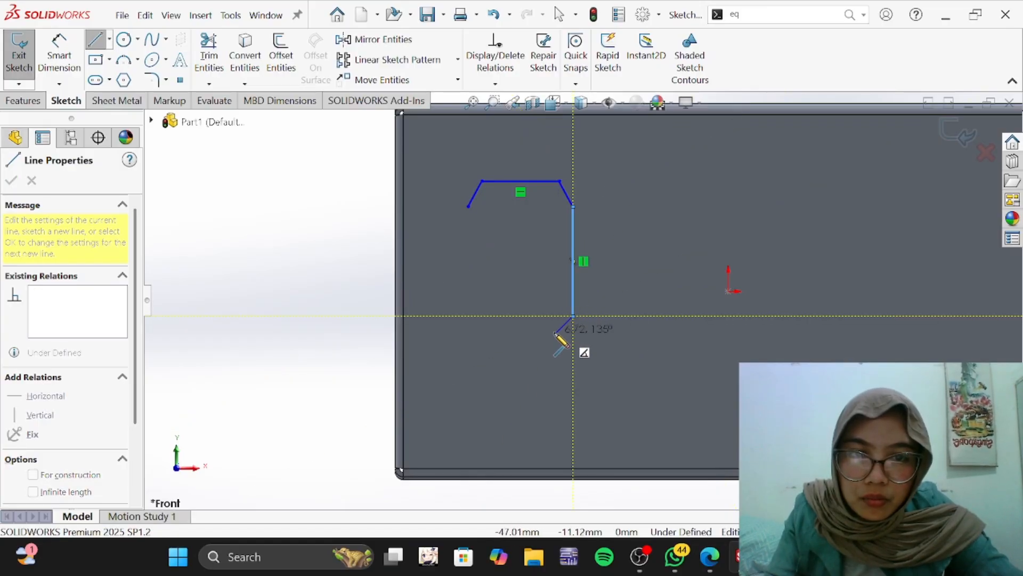
pyautogui.click(559, 329)
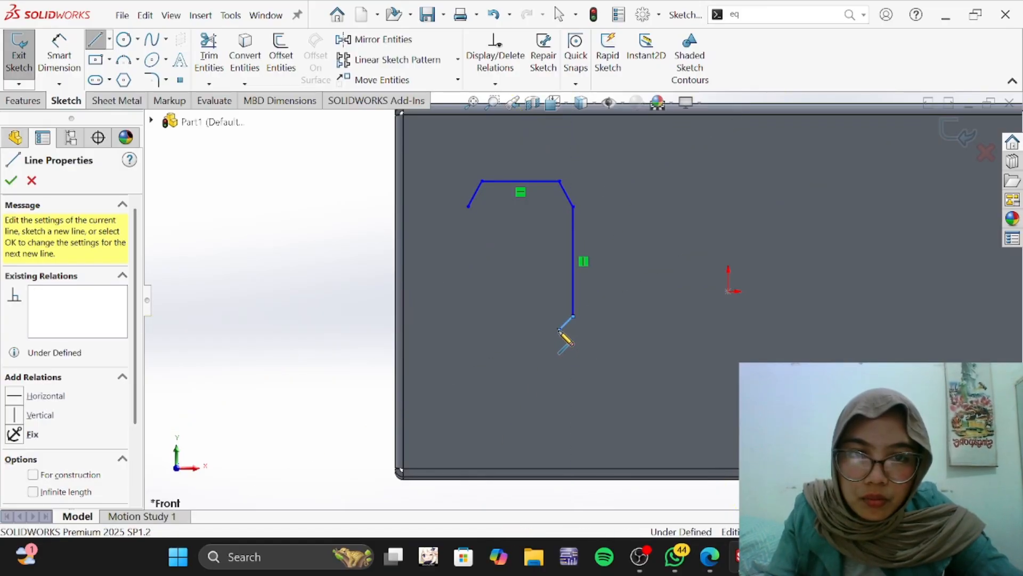
pyautogui.click(482, 330)
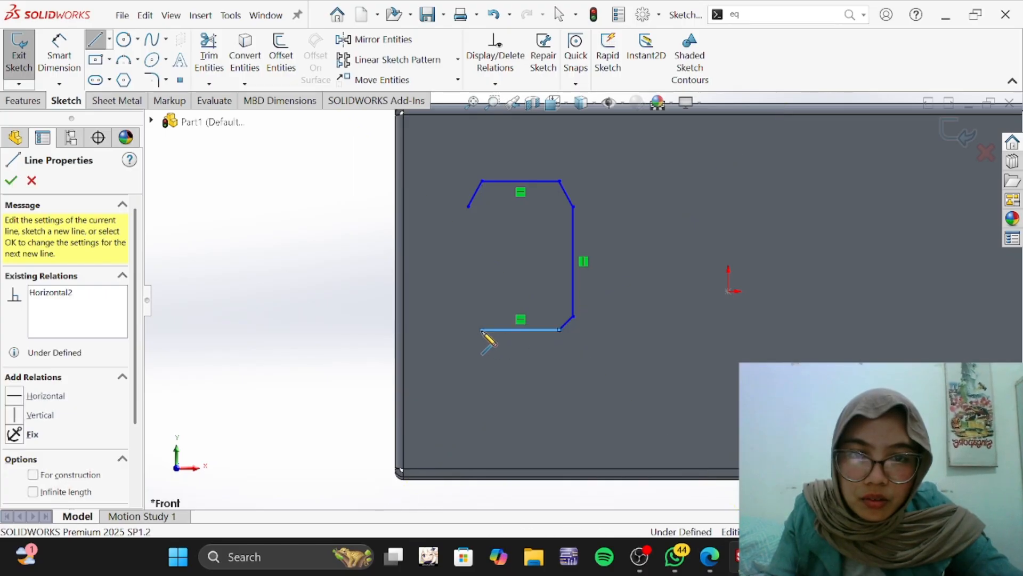
pyautogui.click(468, 304)
pyautogui.click(468, 206)
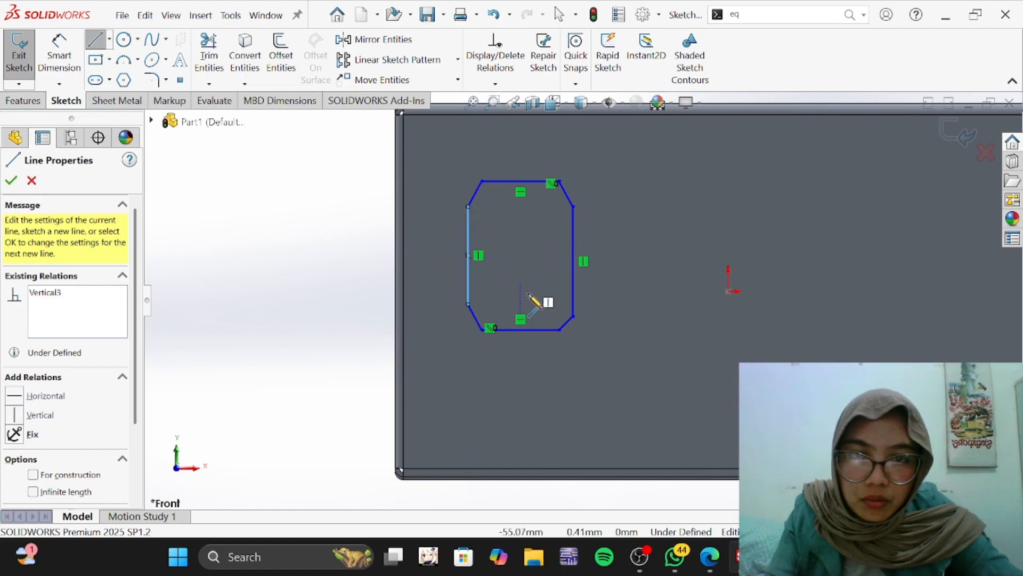
# Step: Check the cutout's size and position dimensions in the exam PDF and end the Line command without keeping the stray line
pyautogui.hotkey('alt', 'Tab')
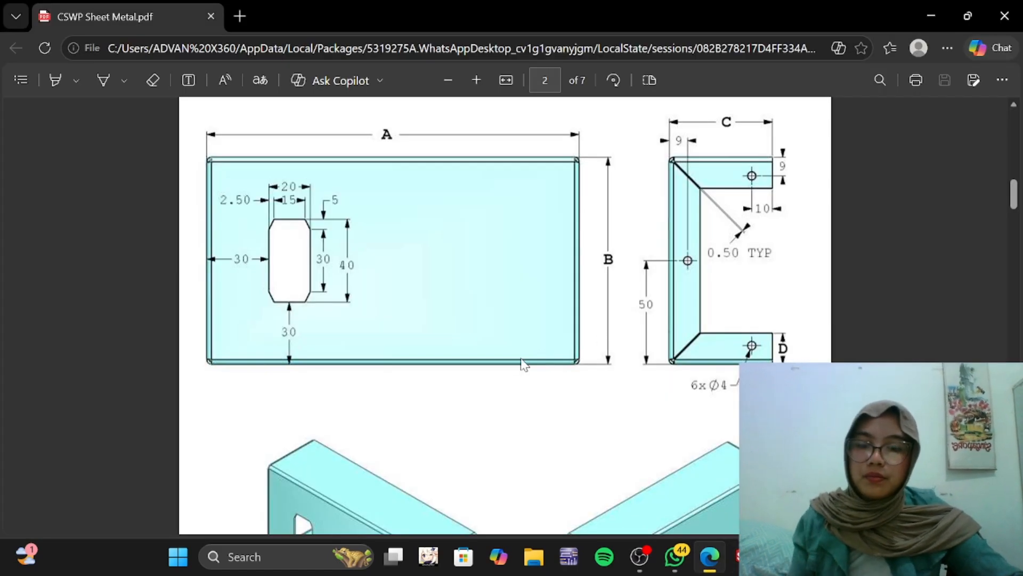
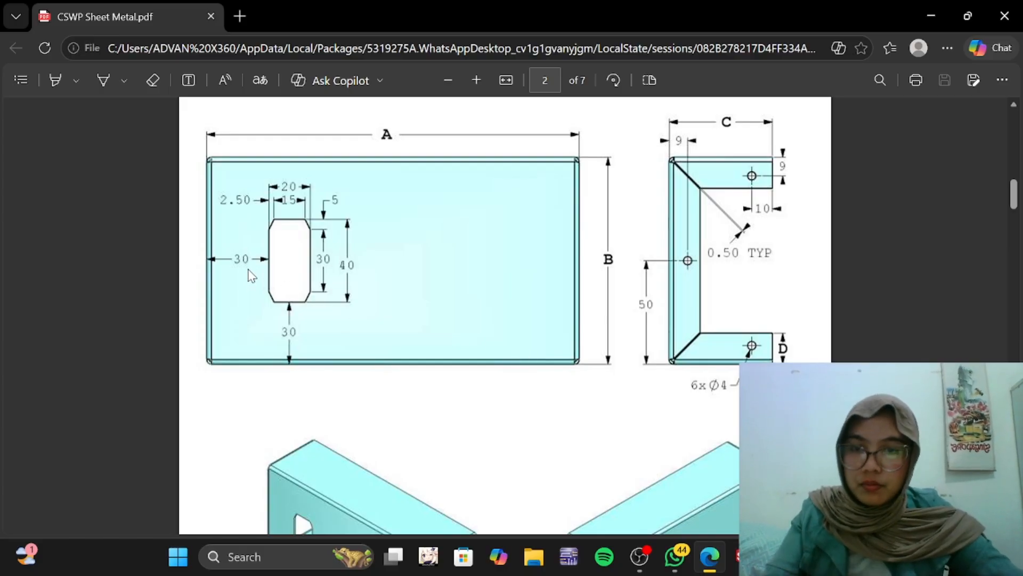
pyautogui.hotkey('alt', 'Tab')
pyautogui.click(294, 310)
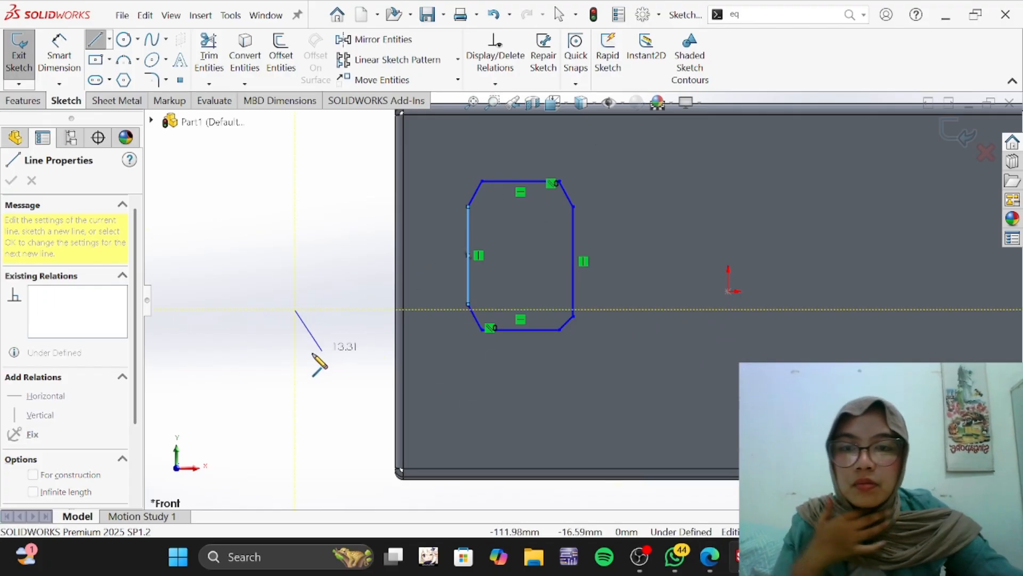
pyautogui.rightClick(325, 259)
pyautogui.click(352, 270)
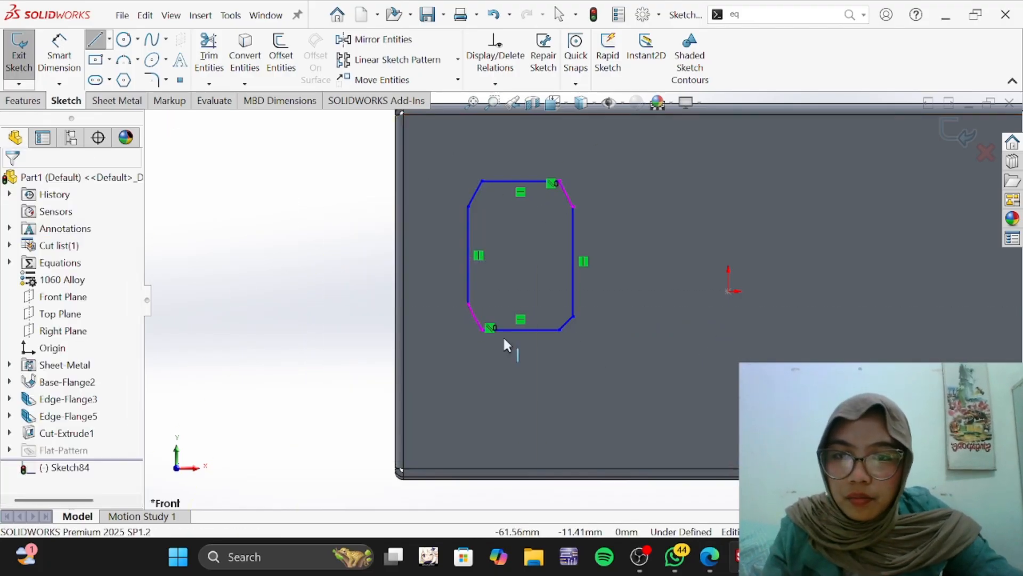
# Step: Examine the cutout's overall size, corner and edge-distance dimensions in an enlarged view of the exam PDF and compare them with the sketched outline
pyautogui.scroll(1, 572, 296)
pyautogui.scroll(-2, 568, 279)
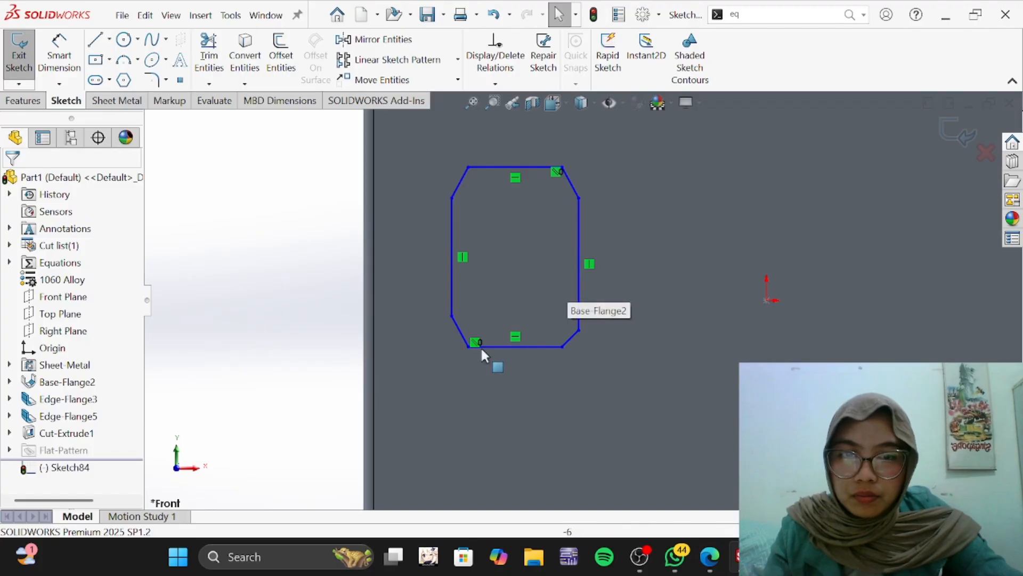
pyautogui.click(714, 569)
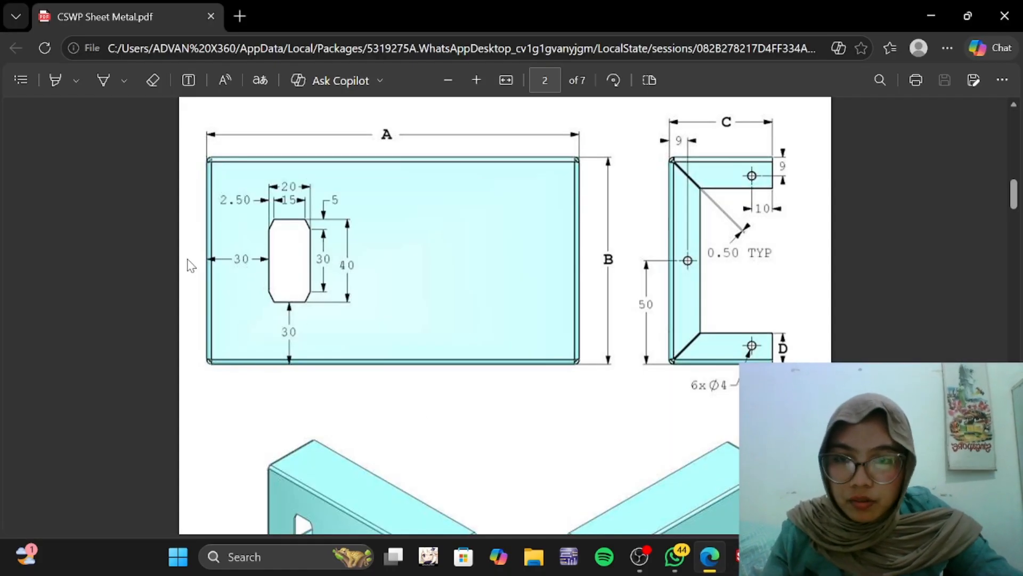
pyautogui.click(477, 80)
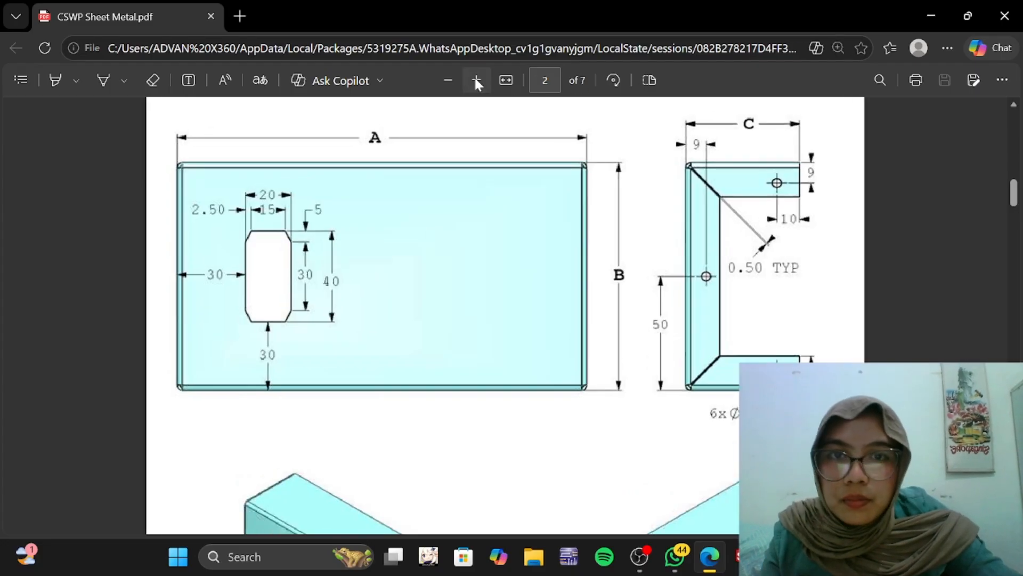
pyautogui.click(477, 80)
pyautogui.click(477, 80)
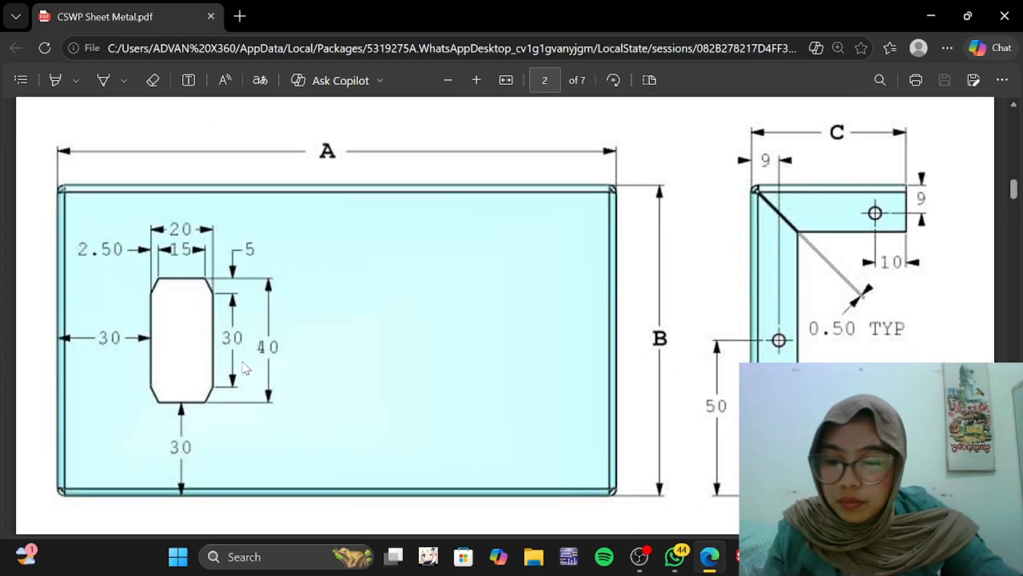
pyautogui.scroll(-2, 240, 360)
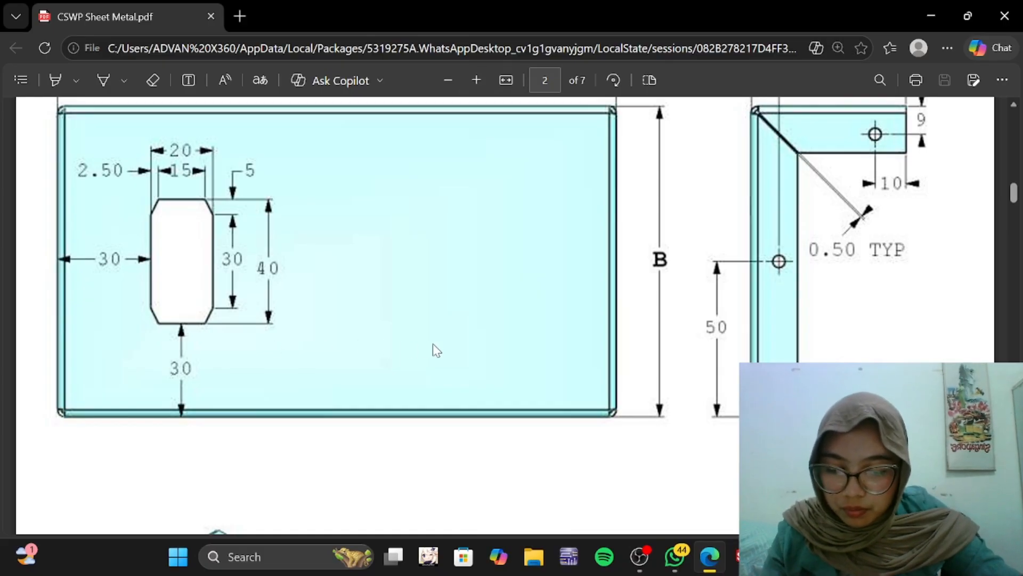
pyautogui.click(738, 556)
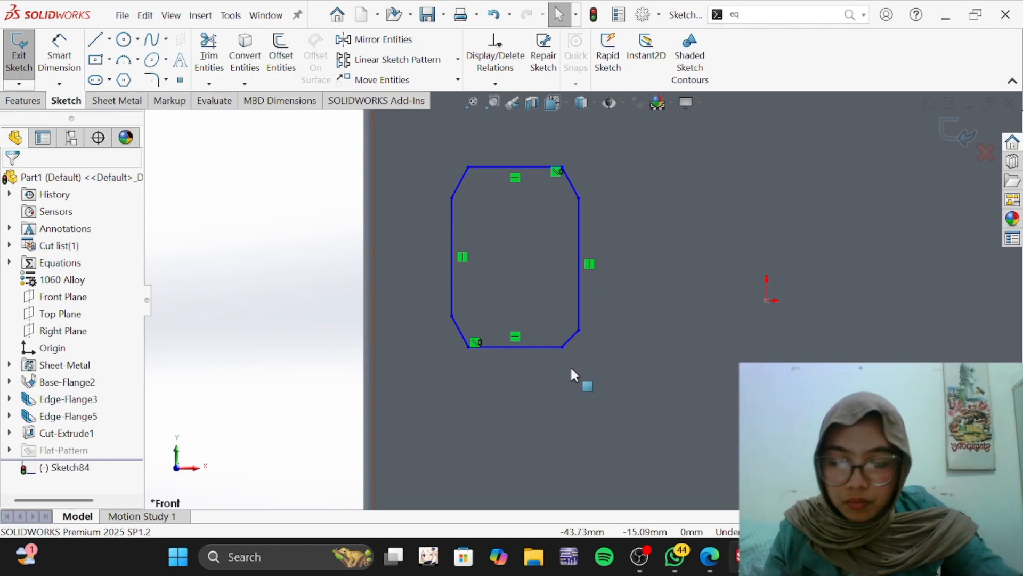
pyautogui.press('z')
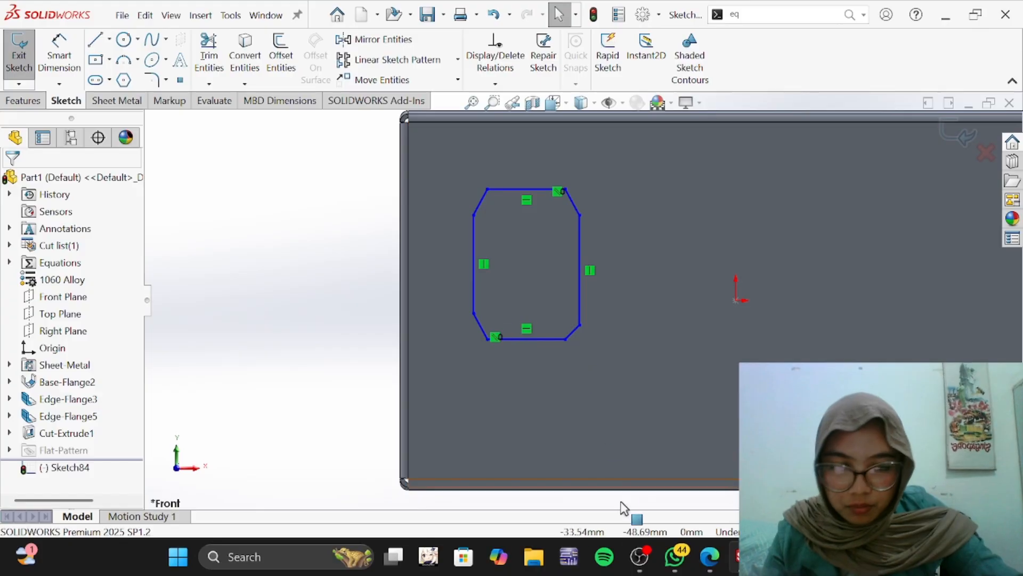
pyautogui.click(709, 556)
pyautogui.click(638, 556)
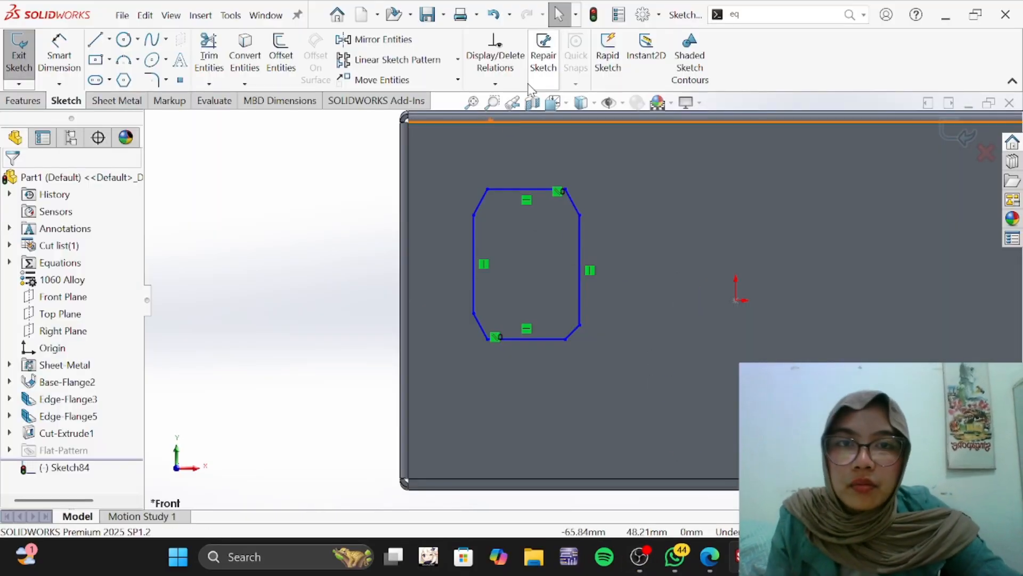
# Step: Start the Add Relation command and select the top horizontal line of the cutout outline
pyautogui.click(495, 83)
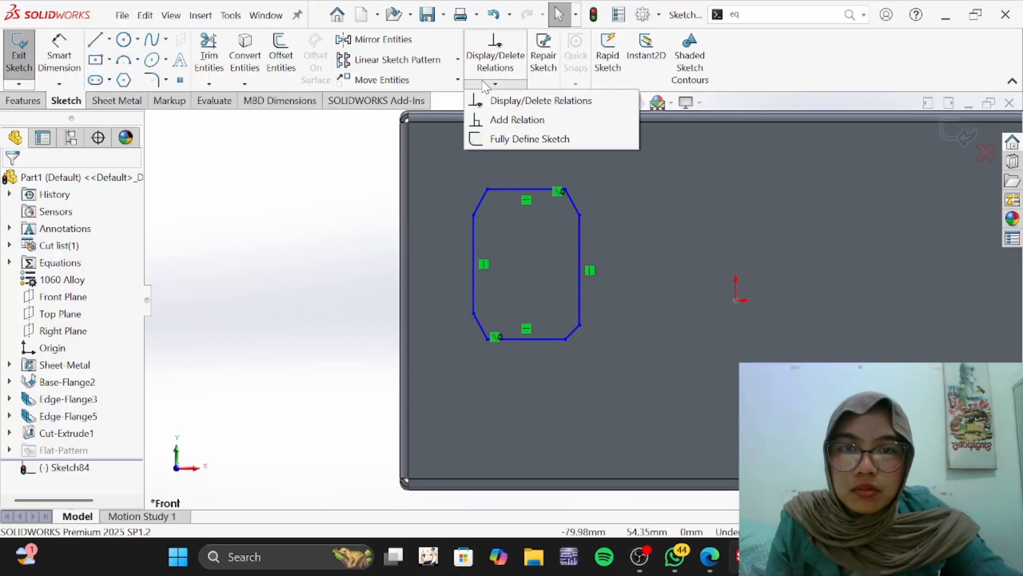
pyautogui.click(512, 117)
pyautogui.click(512, 190)
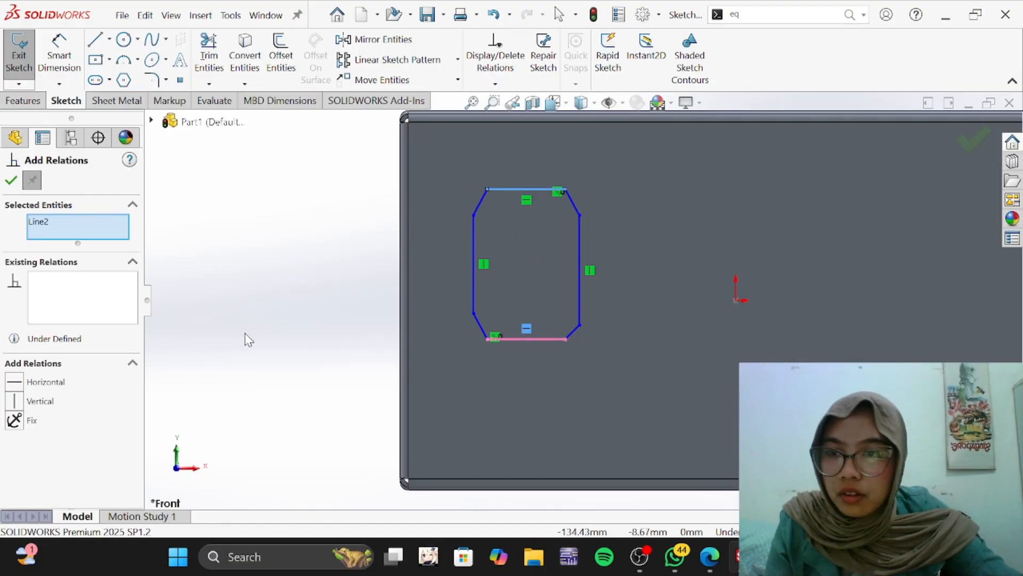
# Step: Add an Equal relation between the upper and lower horizontal lines of the octagonal cutout profile
pyautogui.click(531, 338)
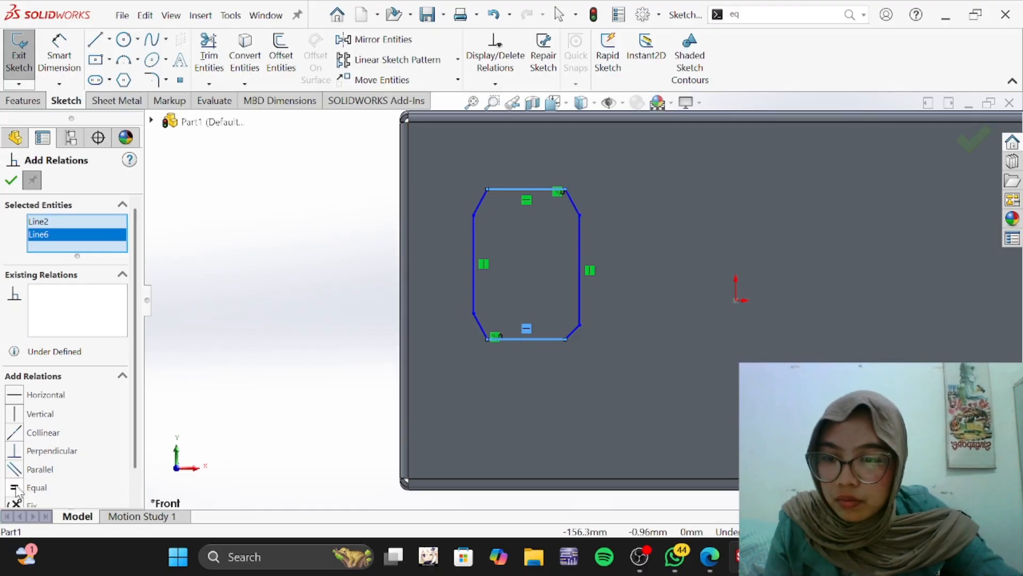
pyautogui.click(33, 487)
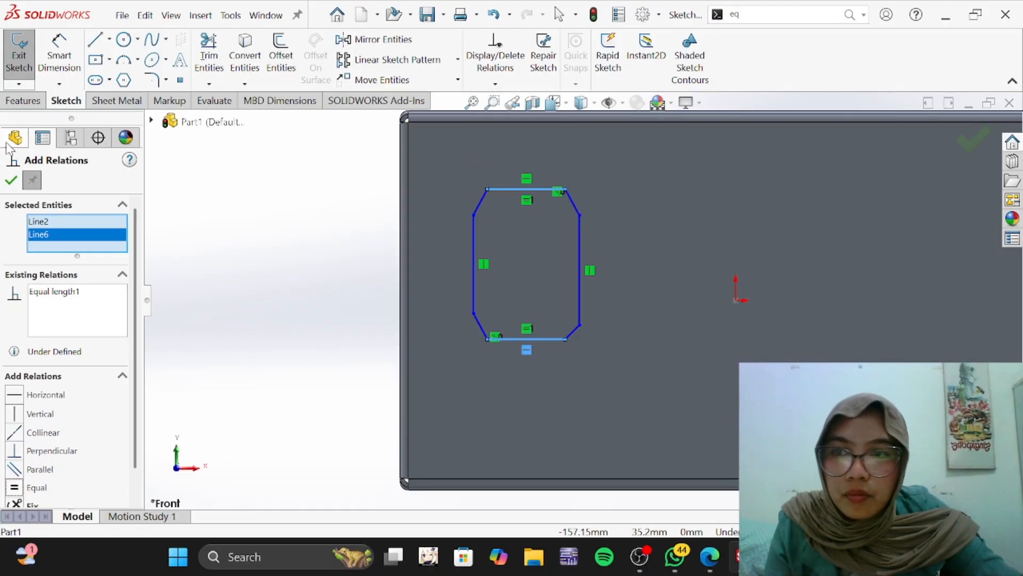
pyautogui.click(10, 180)
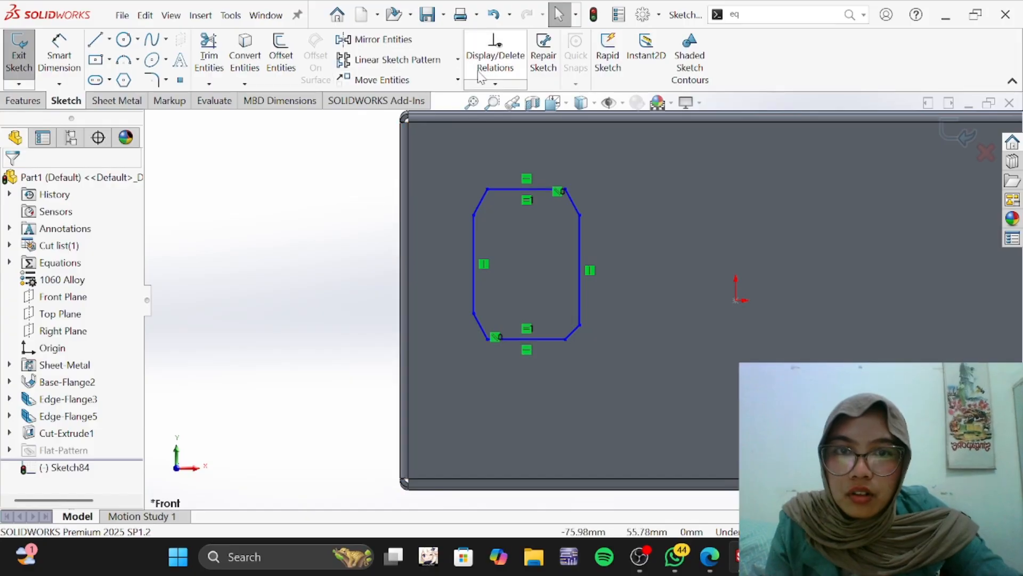
# Step: Add an Equal relation between the two vertical side lines of the cutout profile
pyautogui.click(495, 84)
pyautogui.click(495, 120)
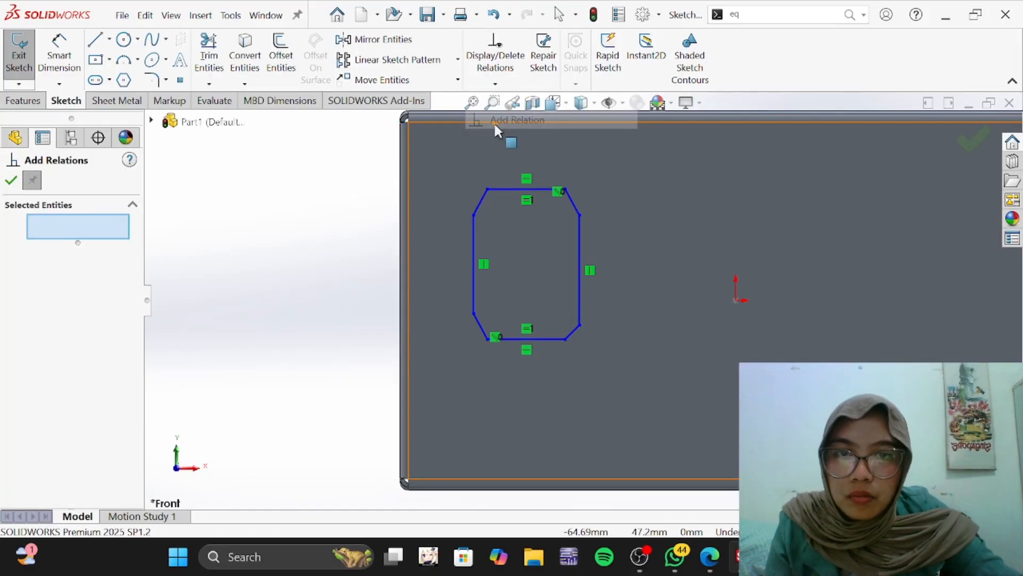
pyautogui.click(474, 233)
pyautogui.click(578, 232)
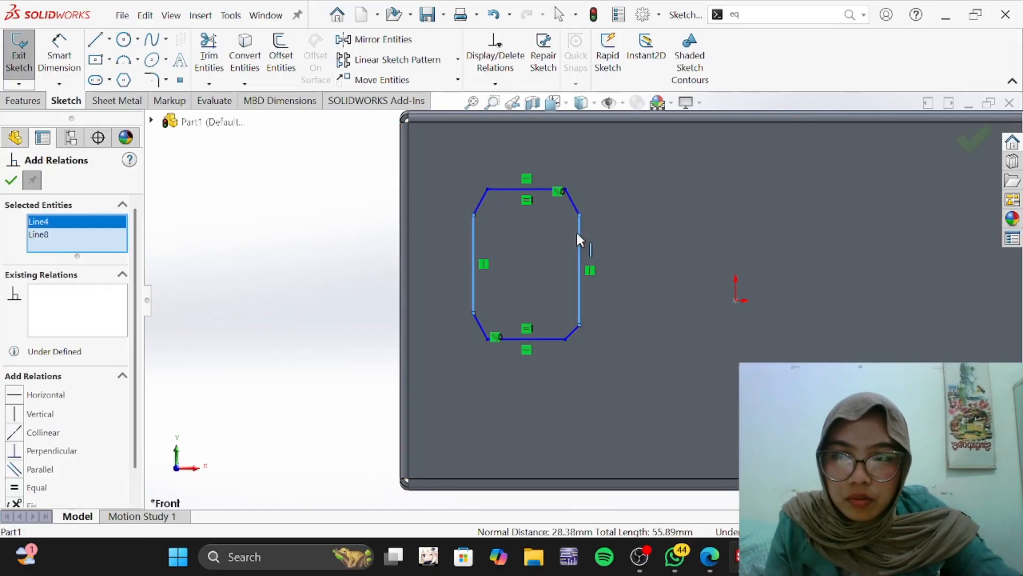
pyautogui.click(19, 488)
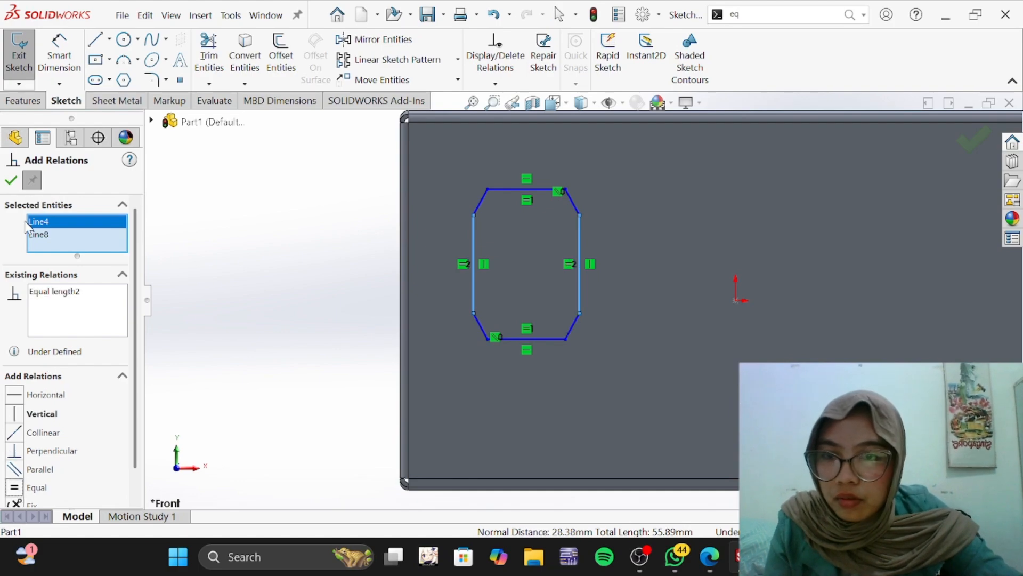
pyautogui.click(10, 181)
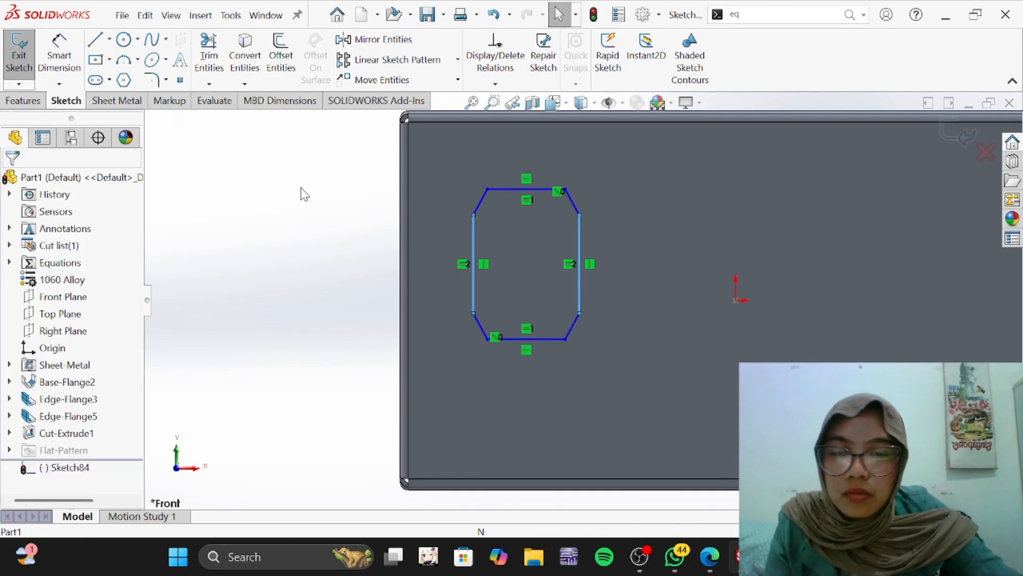
# Step: Add an Equal relation between the two upper slanted corner lines of the cutout profile
pyautogui.click(495, 83)
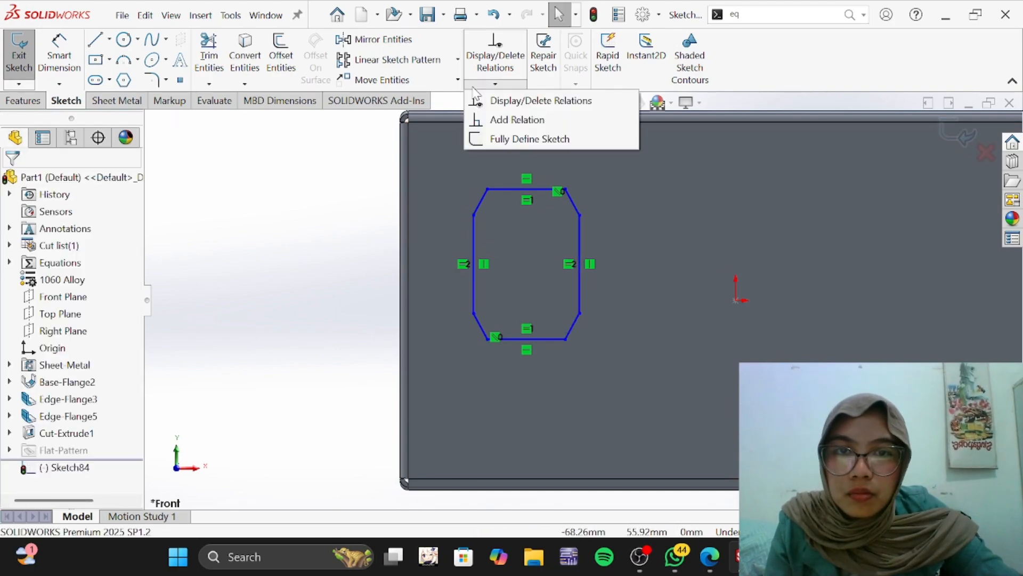
pyautogui.click(516, 121)
pyautogui.click(481, 202)
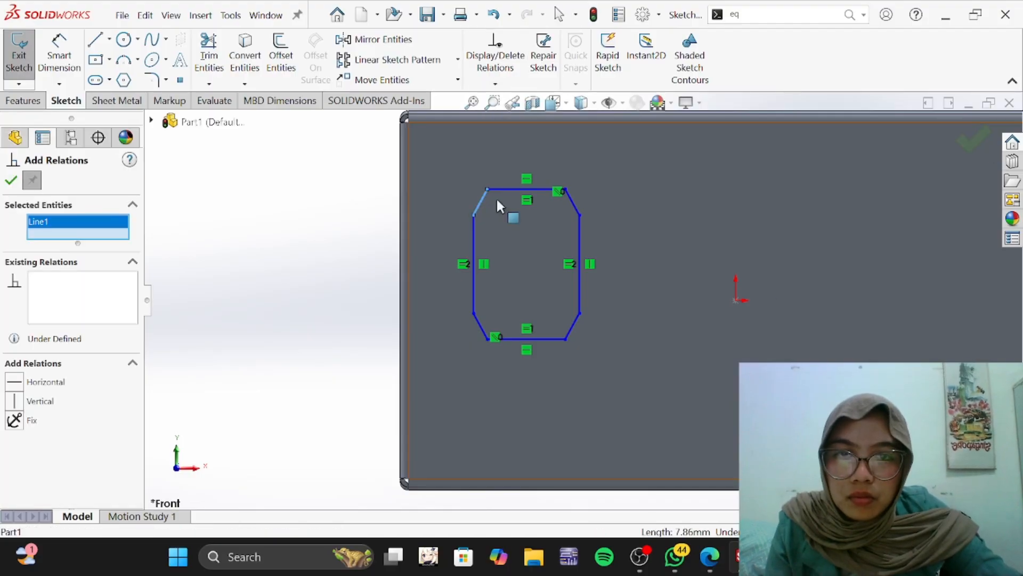
pyautogui.click(568, 202)
pyautogui.click(37, 487)
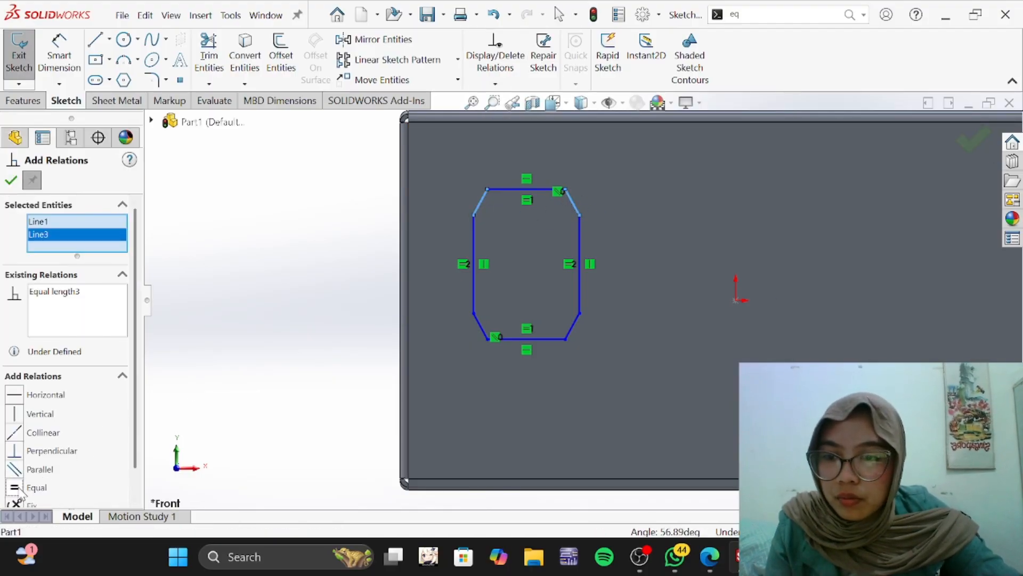
pyautogui.click(10, 181)
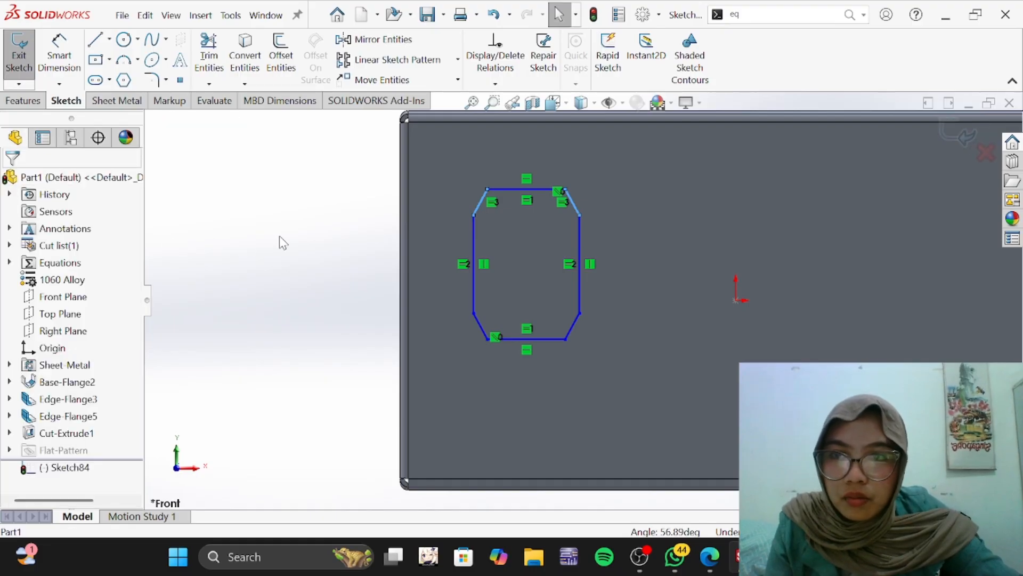
# Step: Add an Equal relation between the two lower slanted corner lines of the cutout profile
pyautogui.click(496, 84)
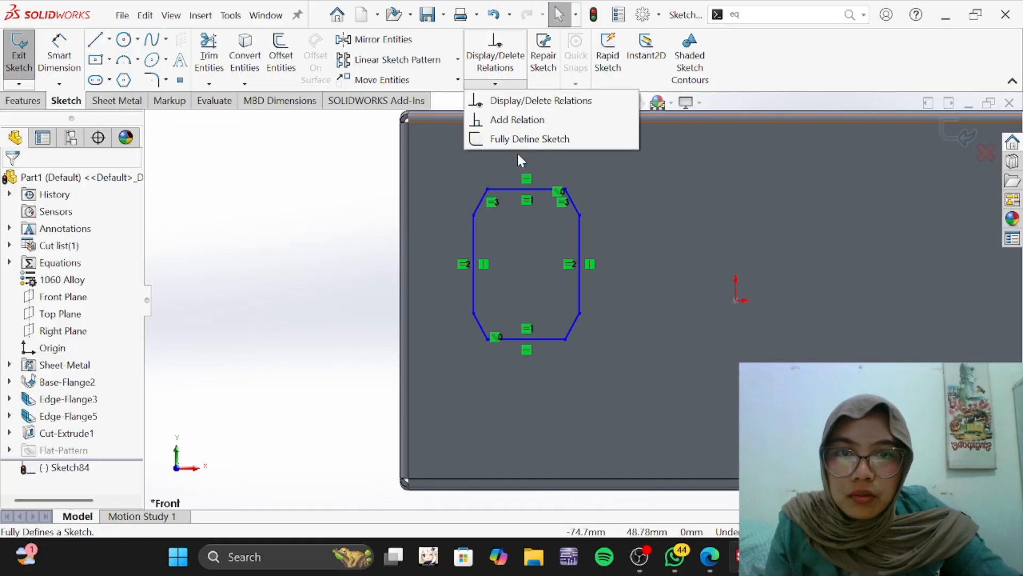
pyautogui.click(512, 119)
pyautogui.click(476, 325)
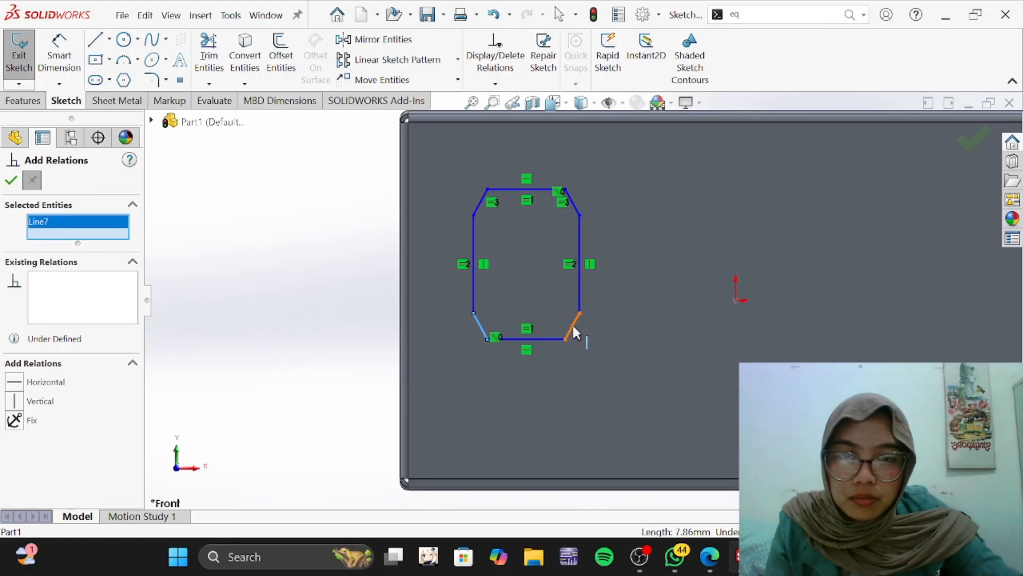
pyautogui.click(572, 325)
pyautogui.click(14, 488)
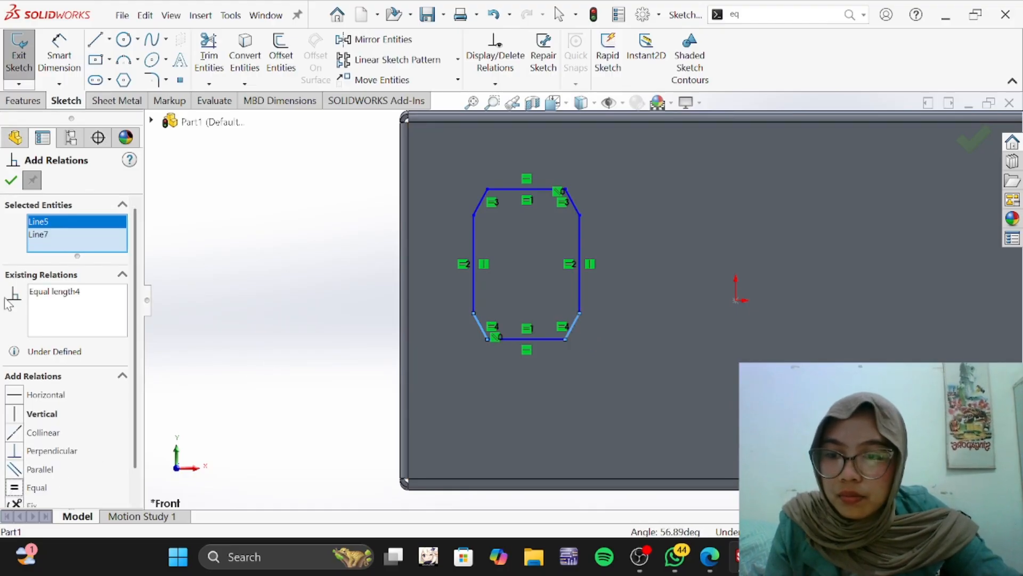
pyautogui.click(10, 181)
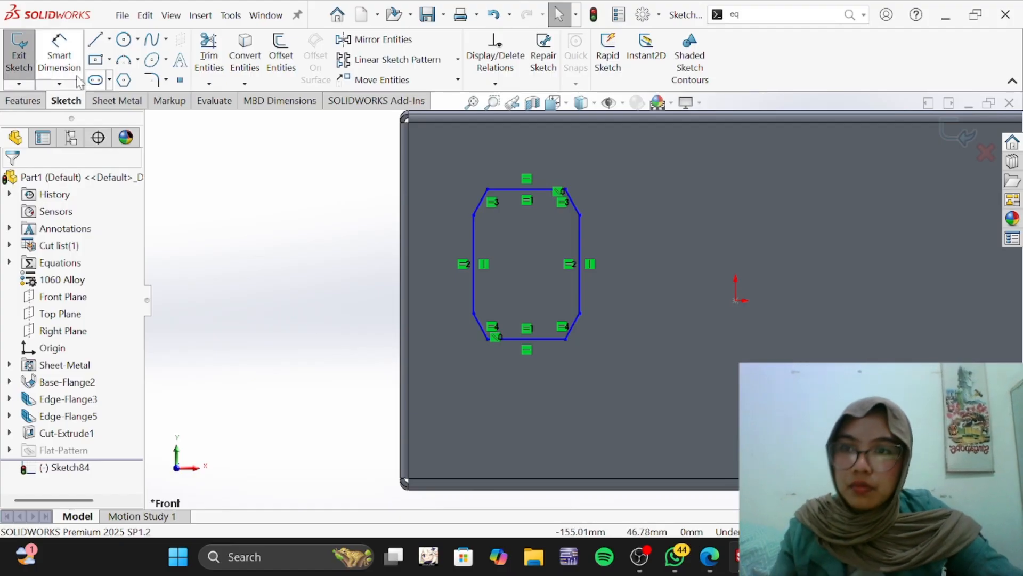
# Step: Consult the CSWP Sheet Metal.pdf drawing and dimension the cutout's left vertical line 30 mm from the plate's left outer edge
pyautogui.click(58, 54)
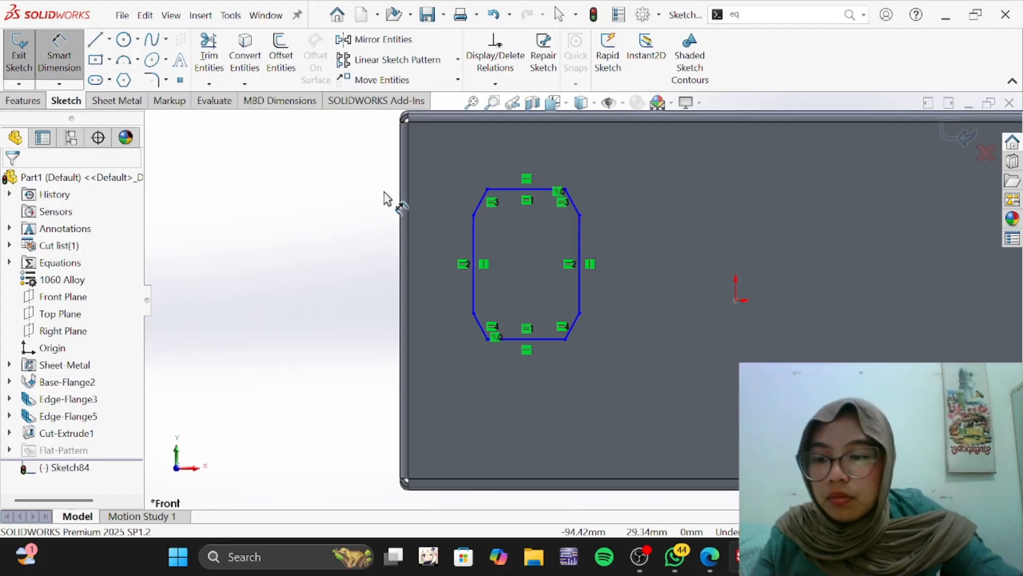
pyautogui.click(474, 261)
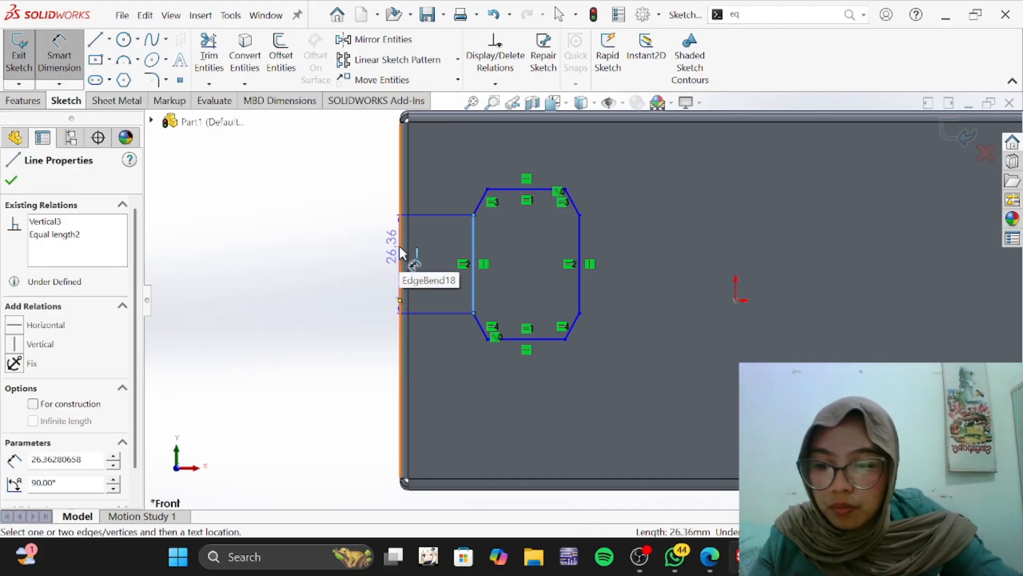
pyautogui.click(706, 555)
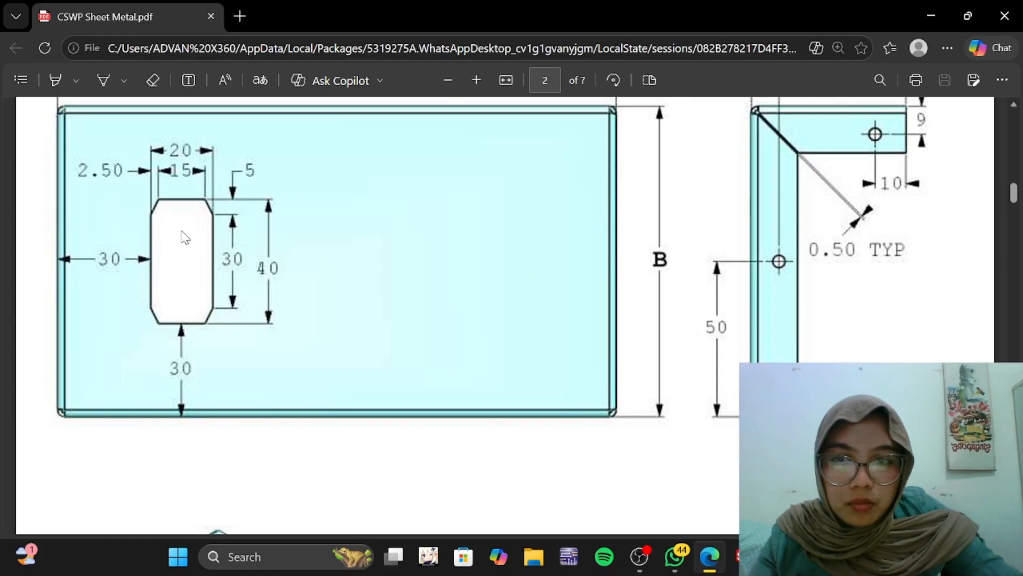
pyautogui.click(709, 556)
pyautogui.click(399, 277)
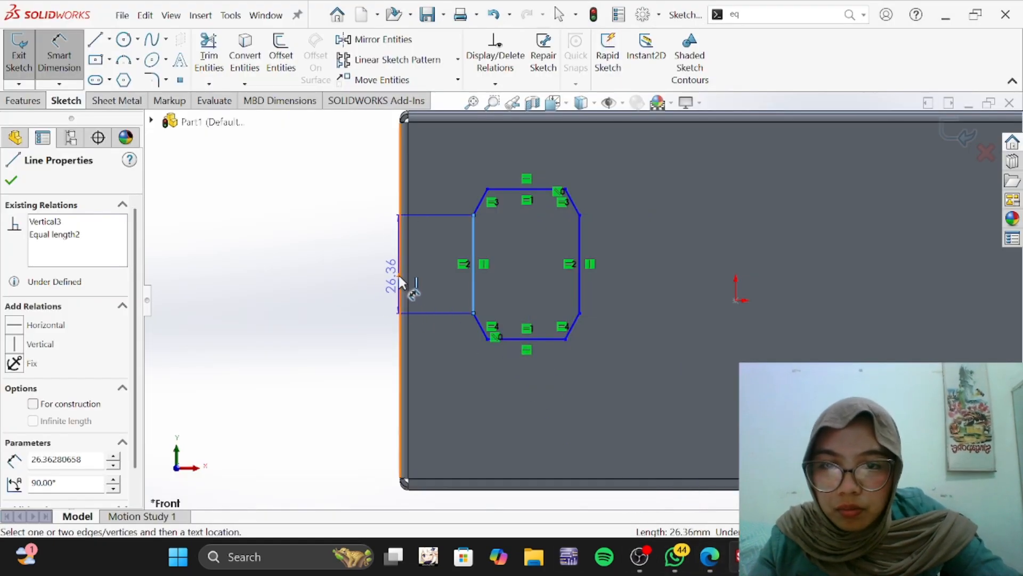
pyautogui.click(337, 272)
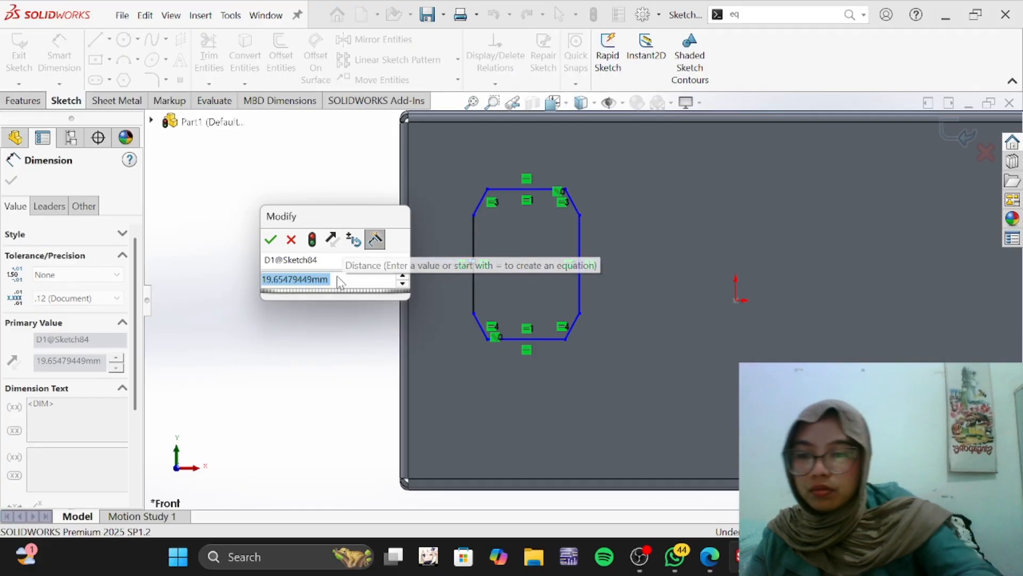
pyautogui.write('30\\')
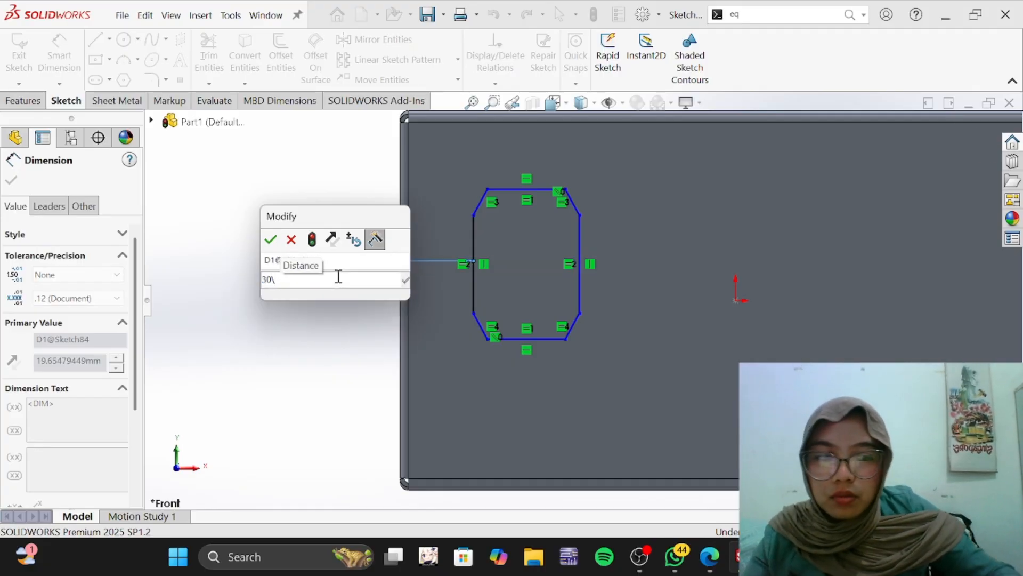
pyautogui.press('Return')
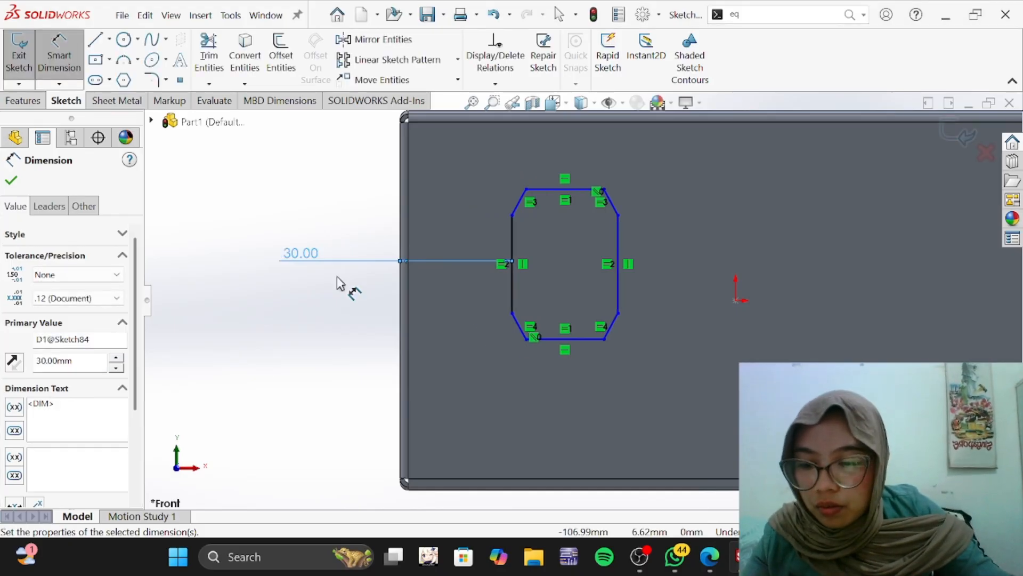
# Step: Check the cutout width in the PDF drawing and dimension the distance between its two vertical sides as 20 mm
pyautogui.click(619, 258)
pyautogui.scroll(3, 591, 214)
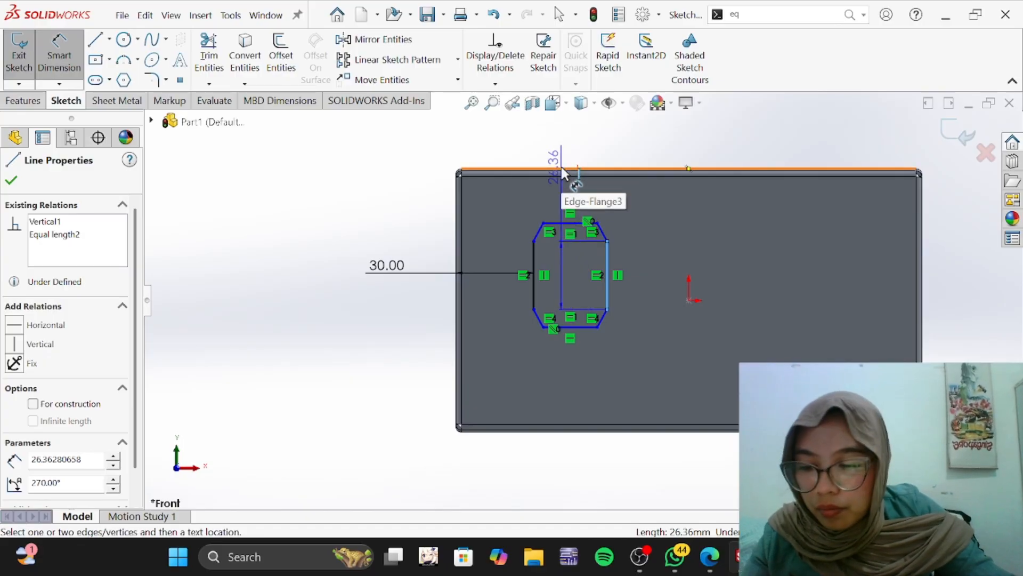
pyautogui.click(713, 561)
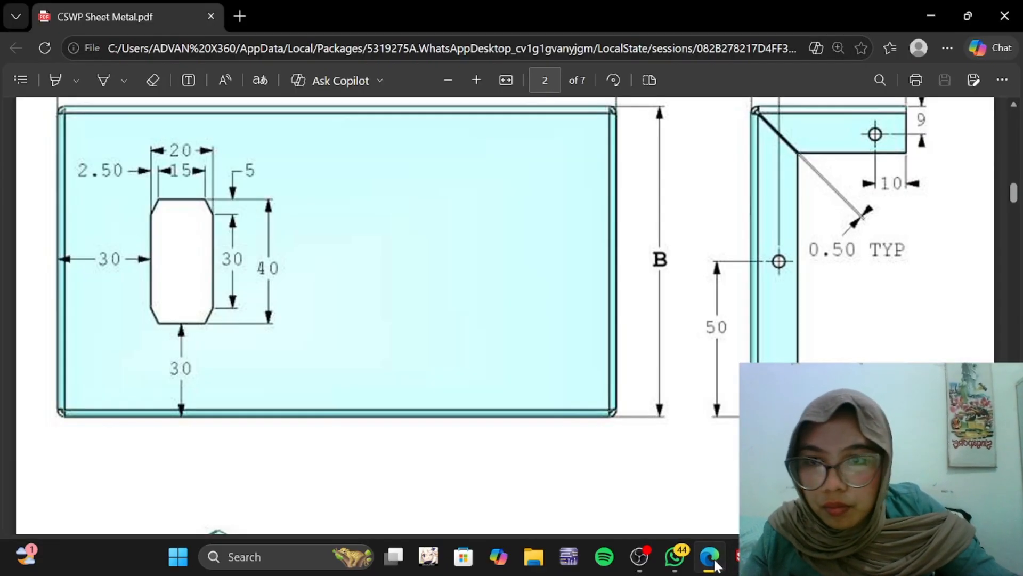
pyautogui.moveTo(744, 557)
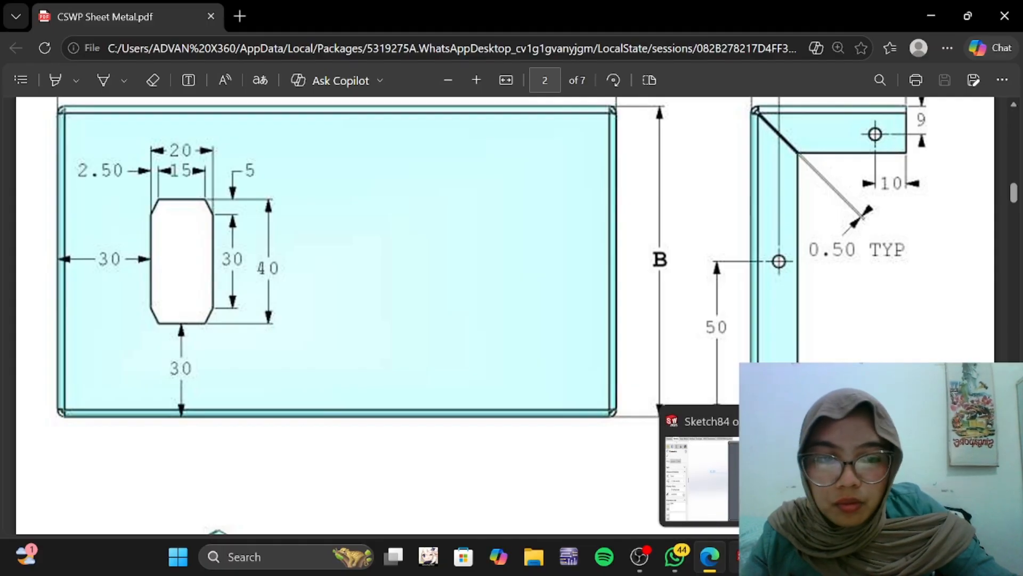
pyautogui.click(743, 556)
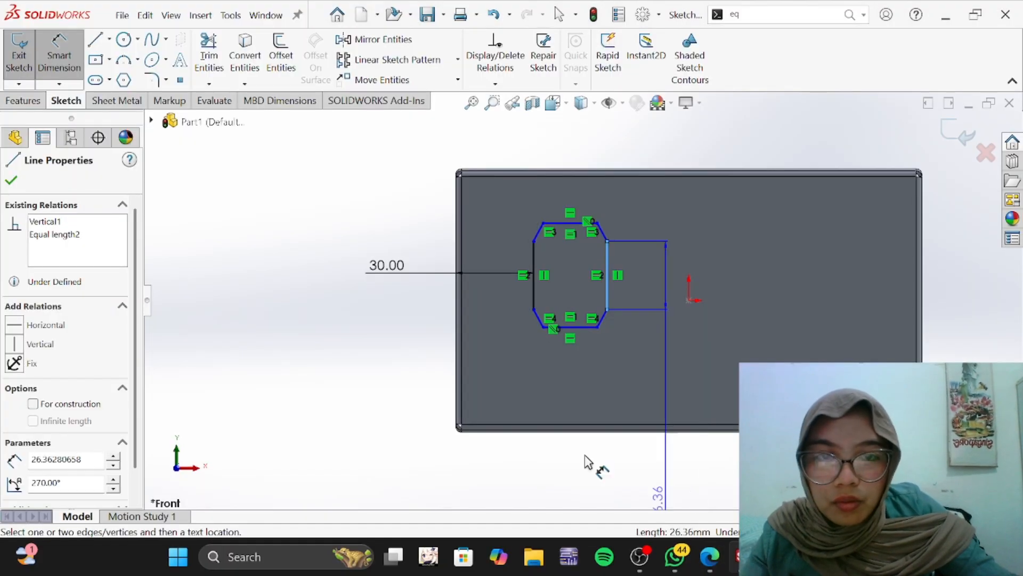
pyautogui.click(533, 268)
pyautogui.click(710, 557)
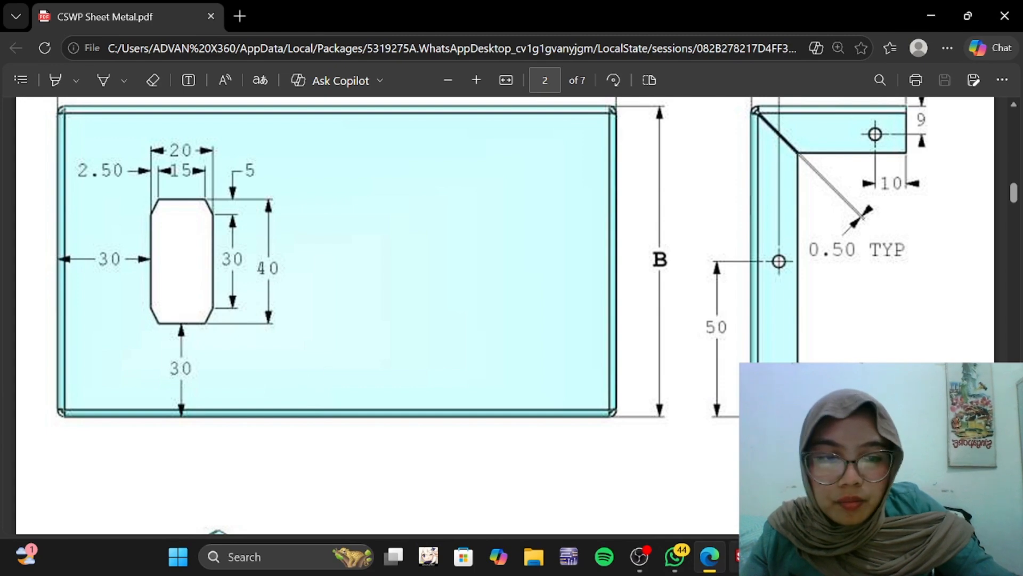
pyautogui.click(744, 556)
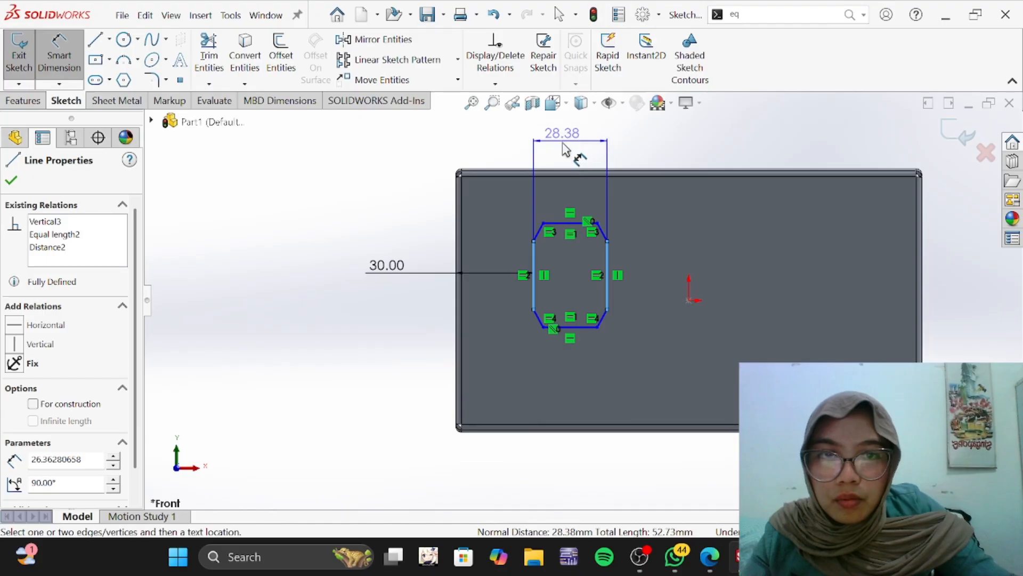
pyautogui.click(567, 187)
pyautogui.write('20')
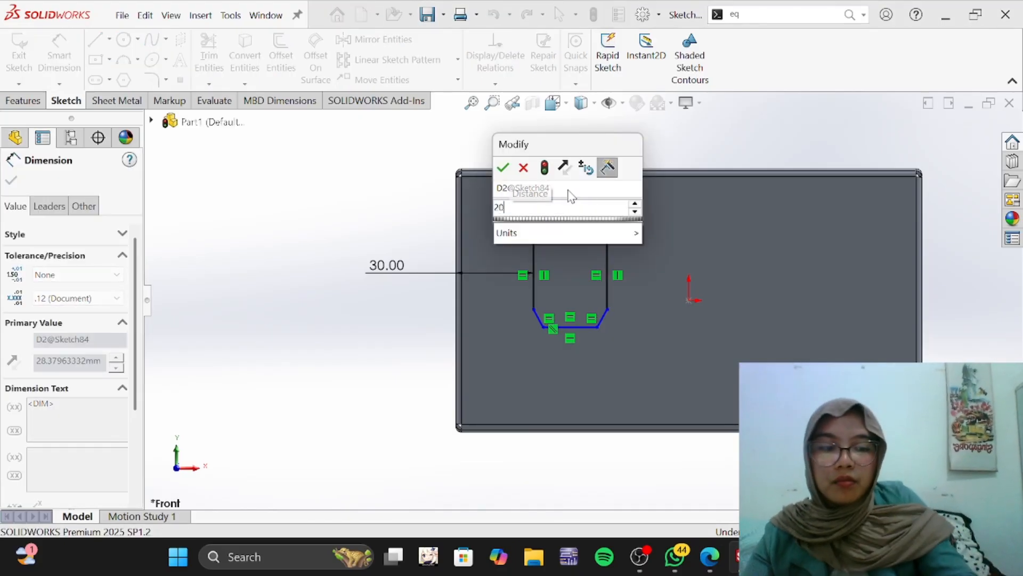
pyautogui.press('Return')
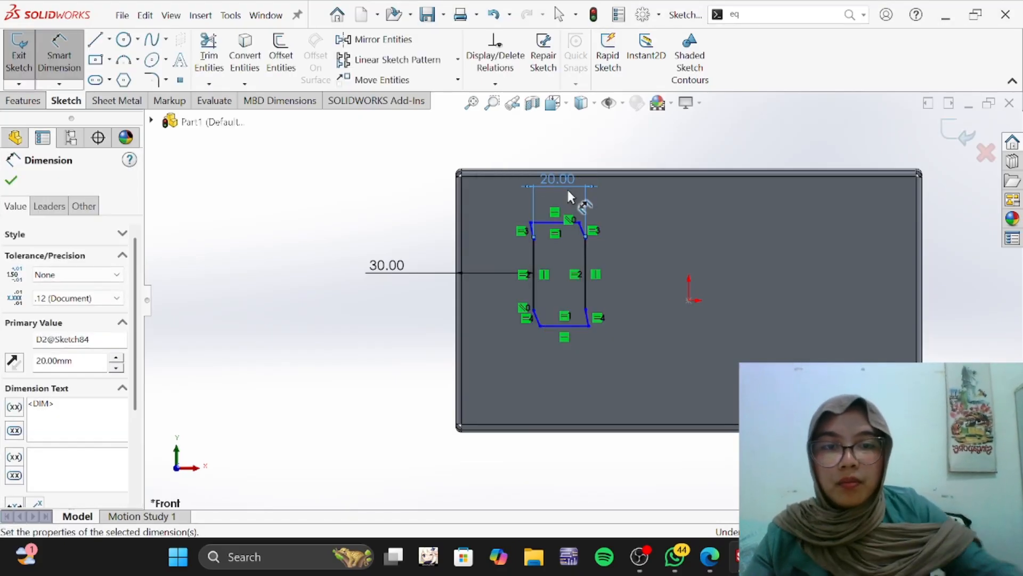
pyautogui.click(361, 406)
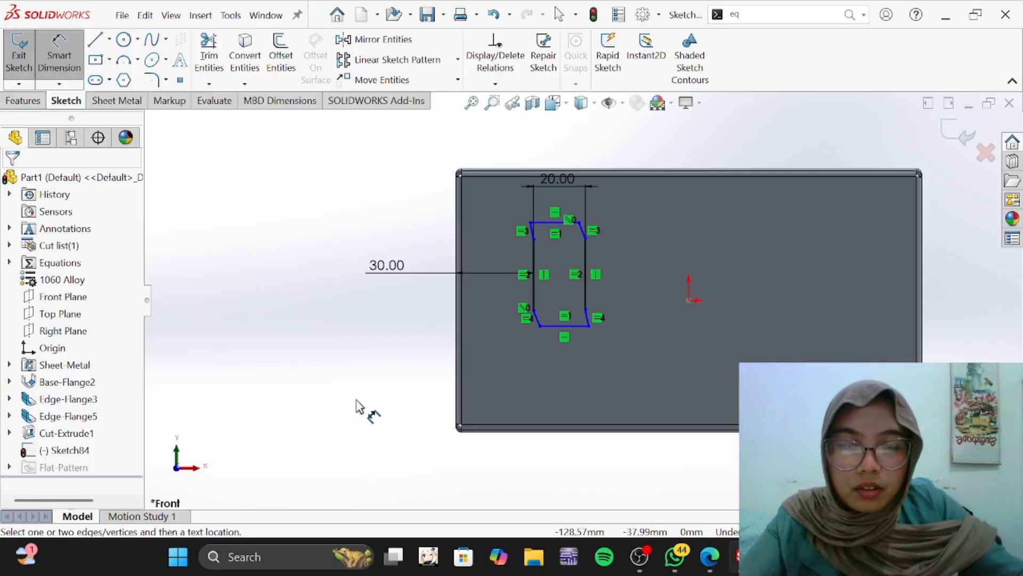
# Step: Dimension the upper horizontal line of the cutout profile with a length of 15 mm
pyautogui.scroll(1, 575, 357)
pyautogui.scroll(-4, 564, 340)
pyautogui.scroll(3, 624, 239)
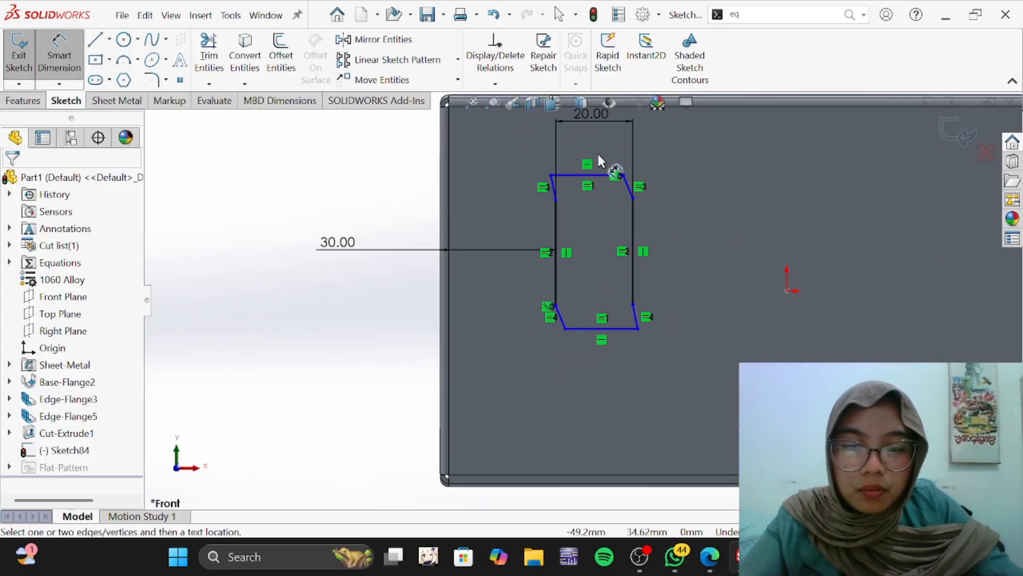
pyautogui.click(584, 172)
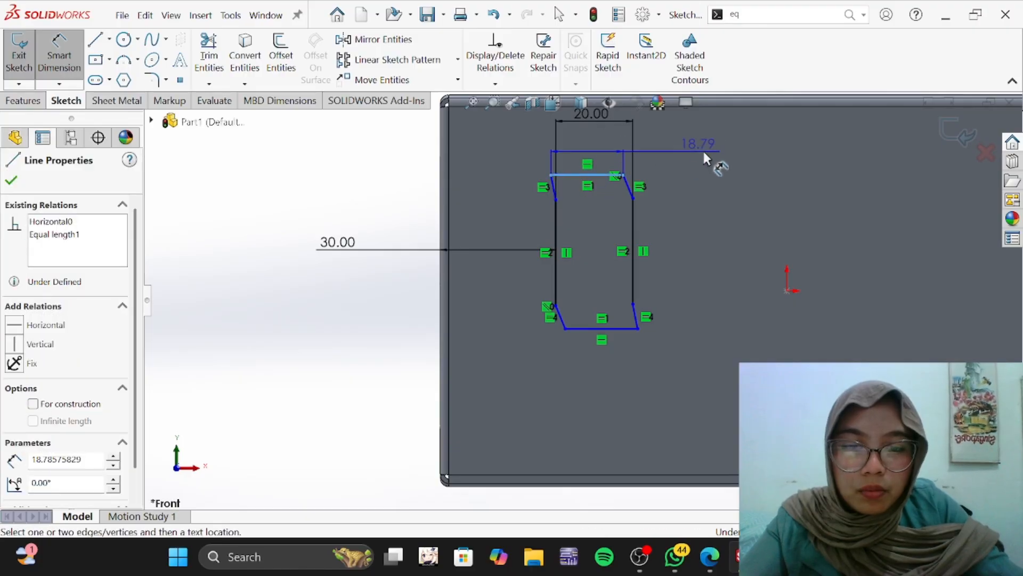
pyautogui.click(714, 147)
pyautogui.write('15')
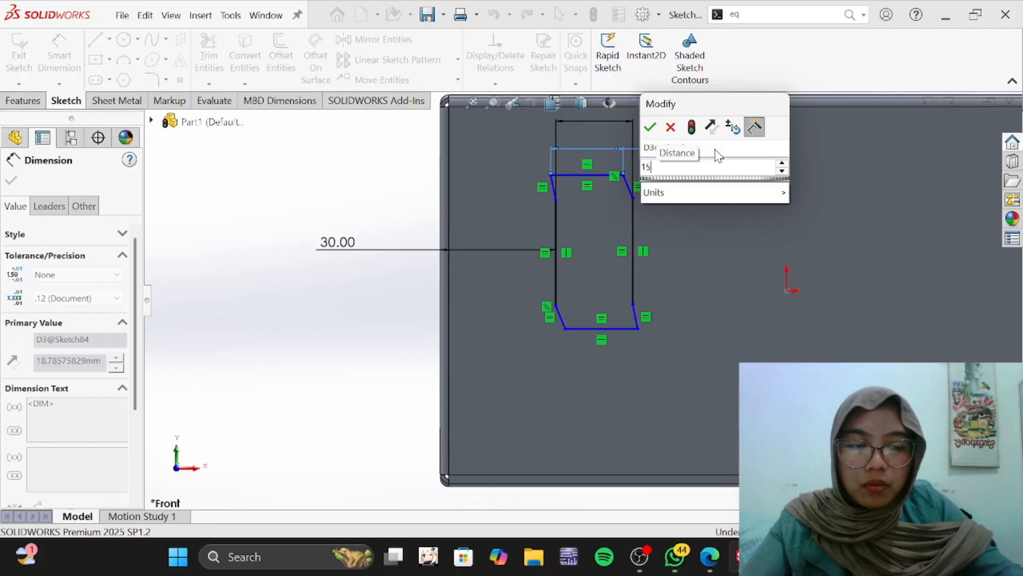
pyautogui.press('Return')
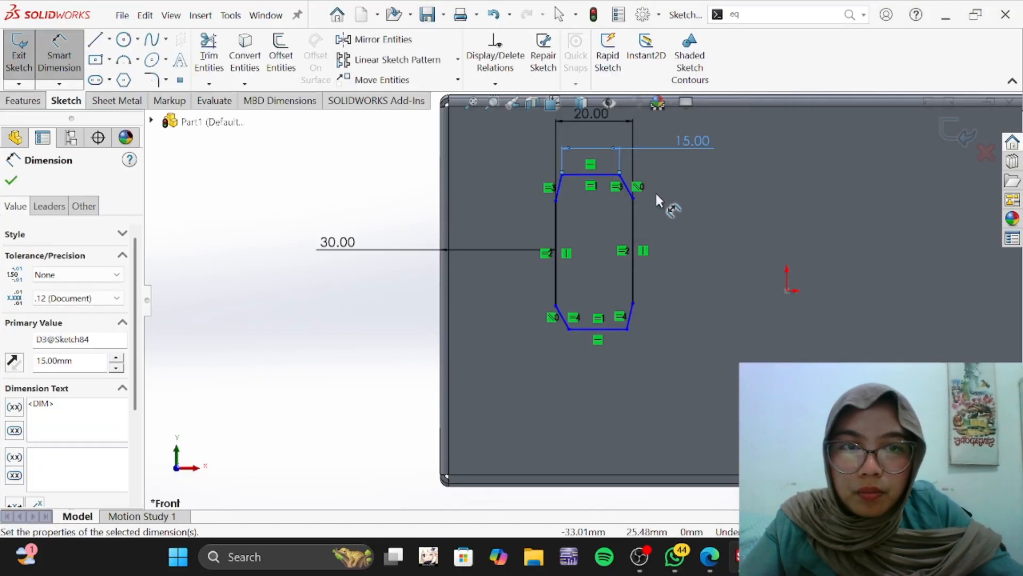
# Step: Dimension the horizontal offset of the upper-left slanted corner line as 2.5 mm, checking the value in the CSWP Sheet Metal.pdf drawing
pyautogui.scroll(-5, 571, 201)
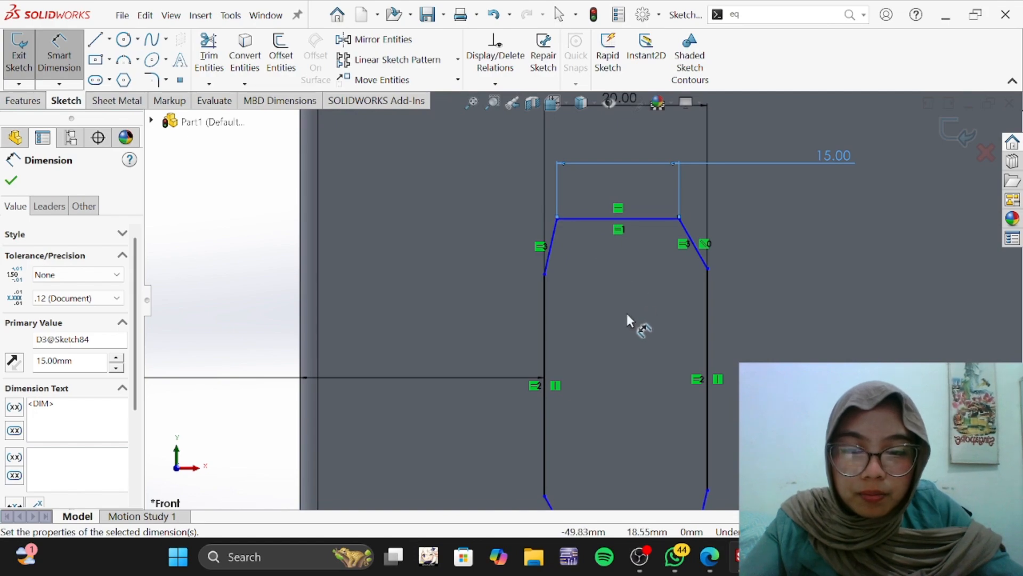
pyautogui.click(552, 241)
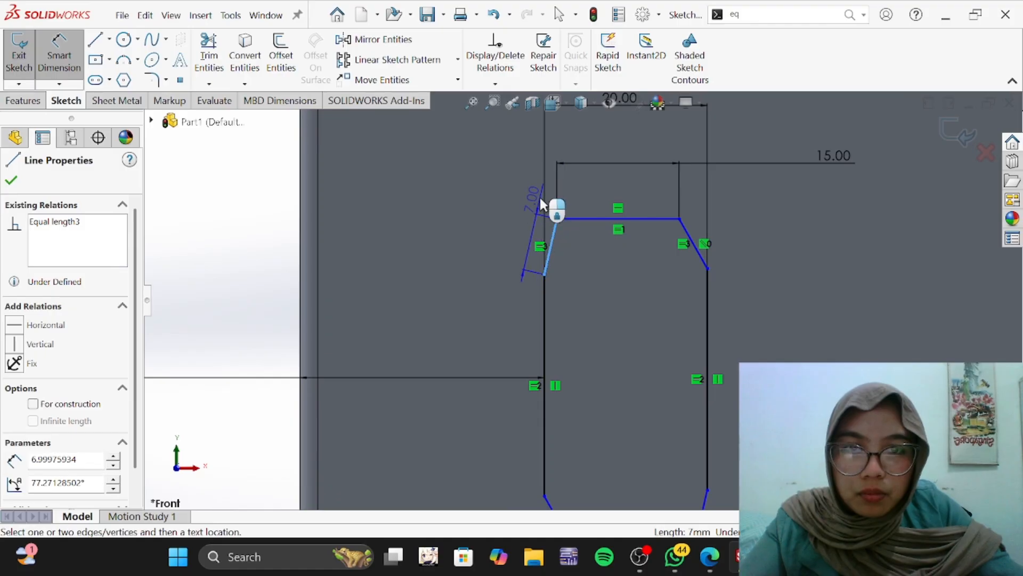
pyautogui.click(552, 165)
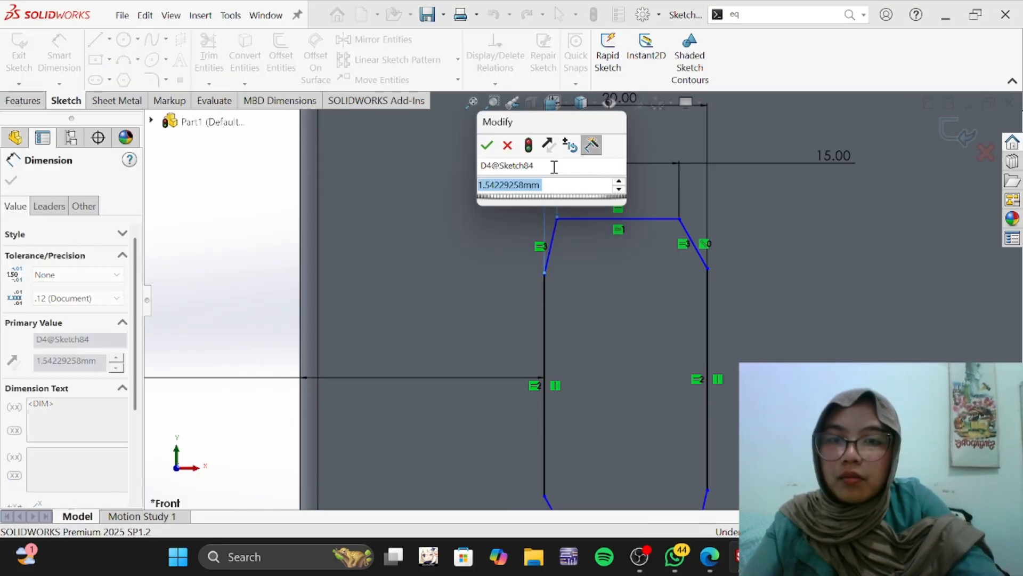
pyautogui.write('2.5')
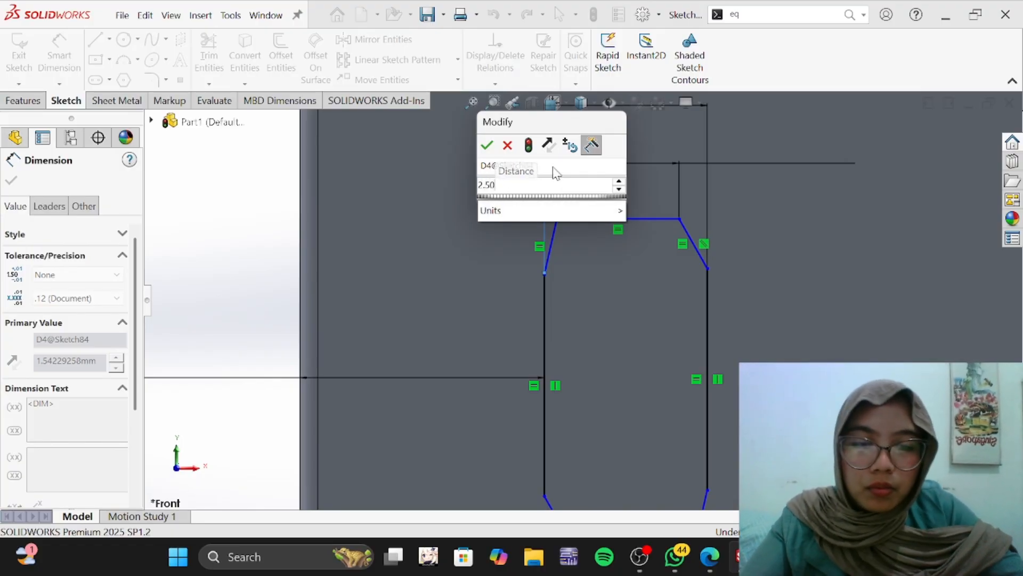
pyautogui.click(713, 561)
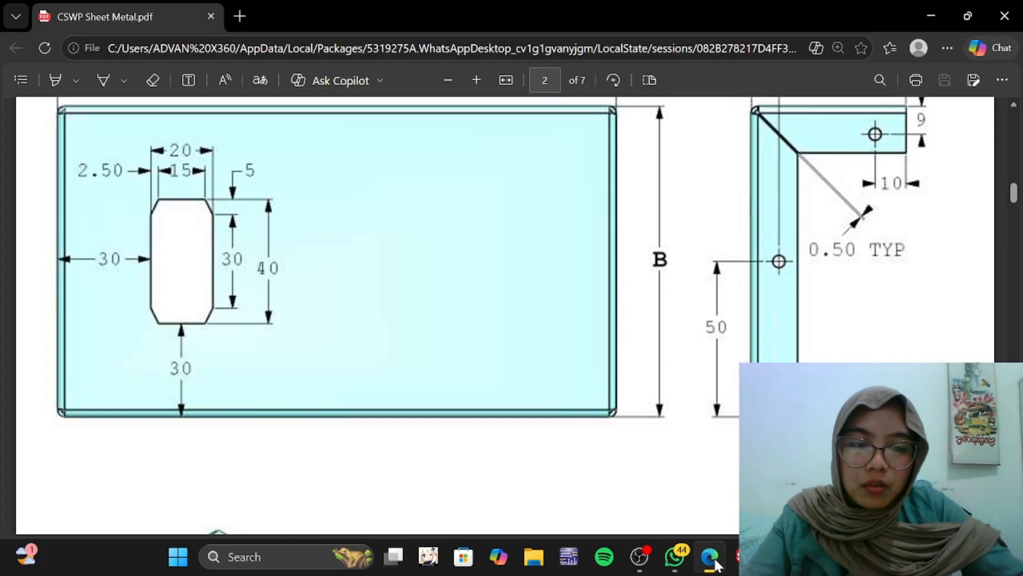
pyautogui.moveTo(717, 566)
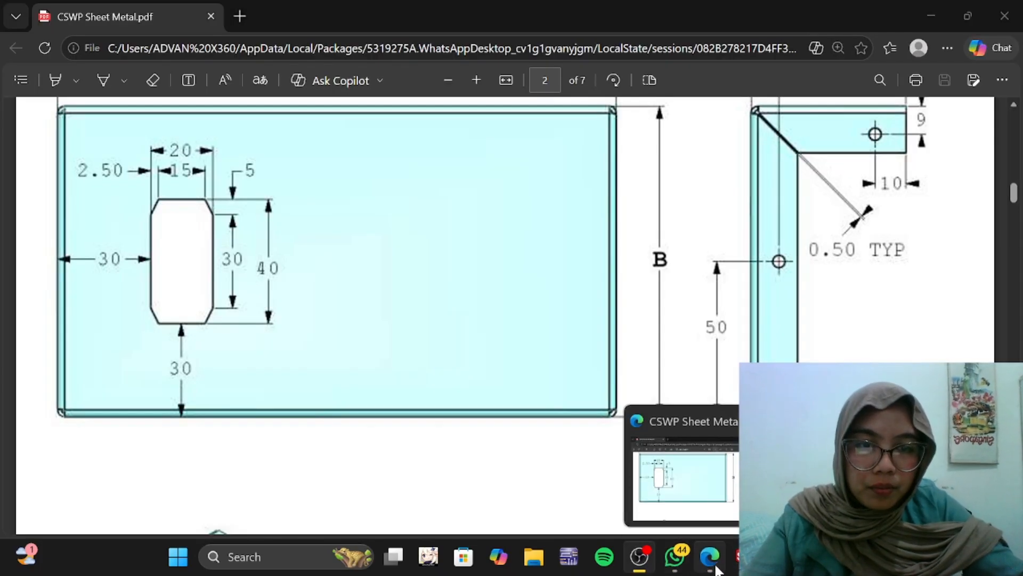
pyautogui.click(709, 544)
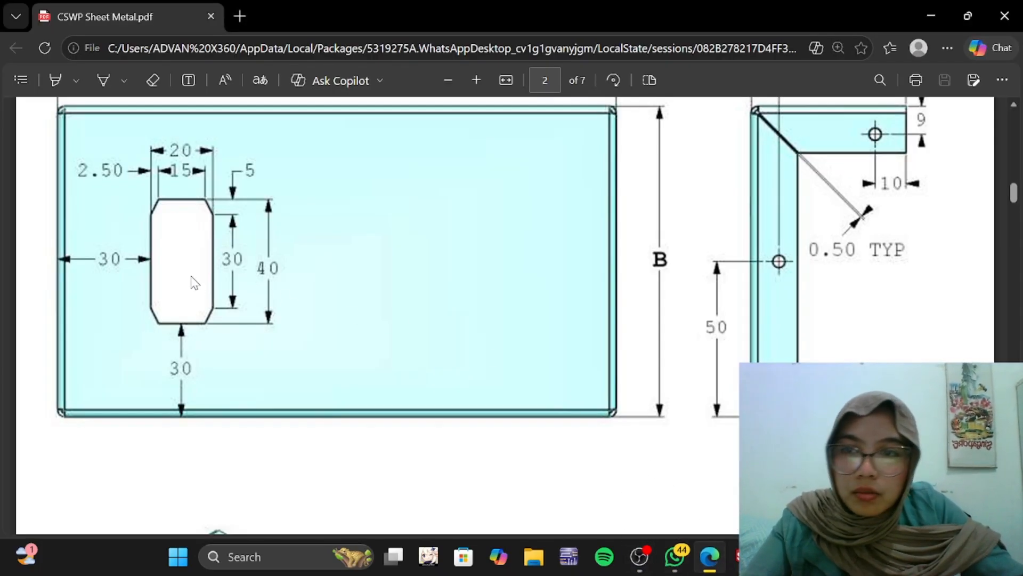
pyautogui.hotkey('alt', 'Tab')
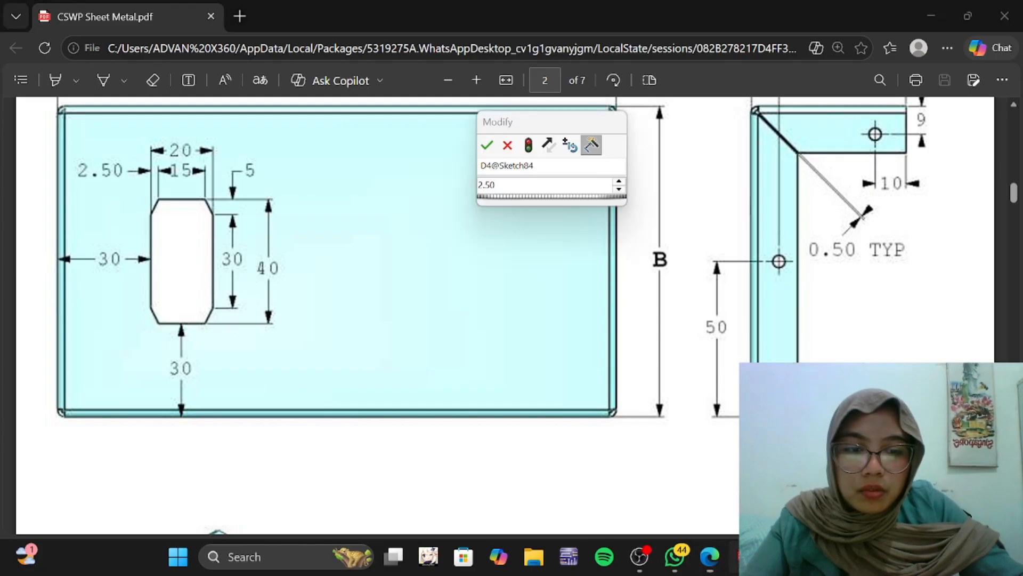
pyautogui.click(486, 145)
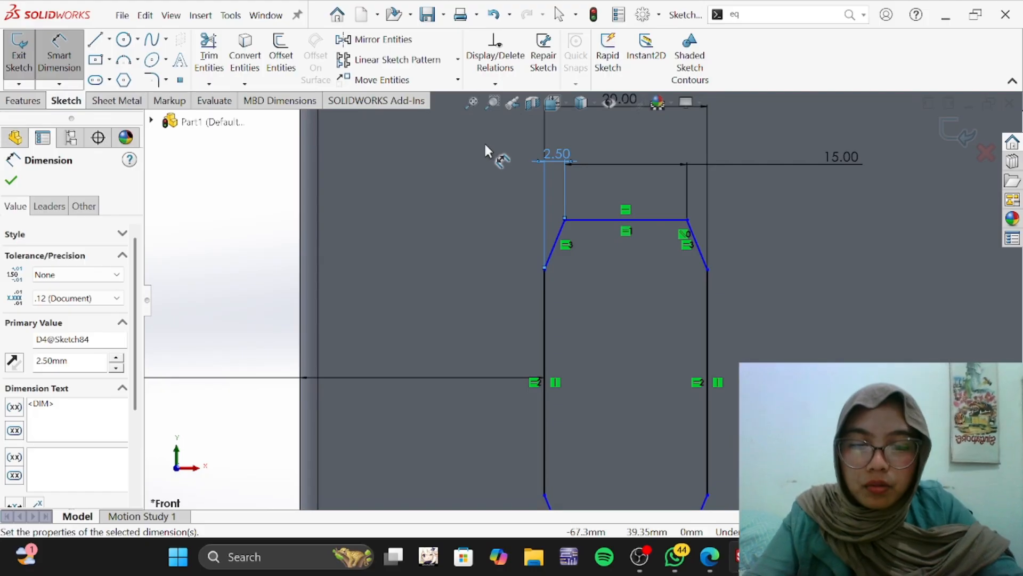
# Step: Dimension the right vertical line of the cutout profile with a length of 30 mm
pyautogui.scroll(-3, 709, 283)
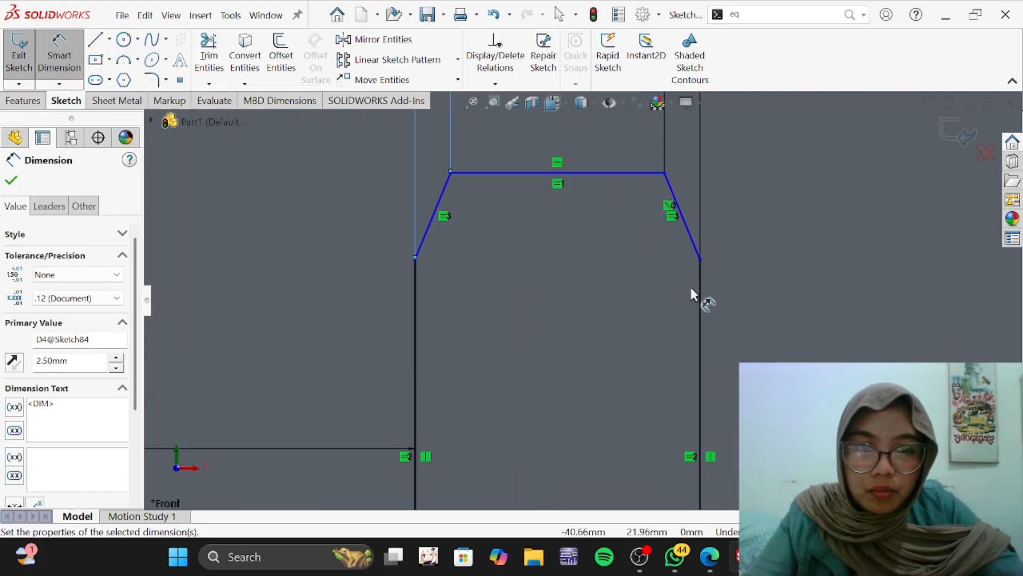
pyautogui.scroll(3, 689, 288)
pyautogui.click(652, 352)
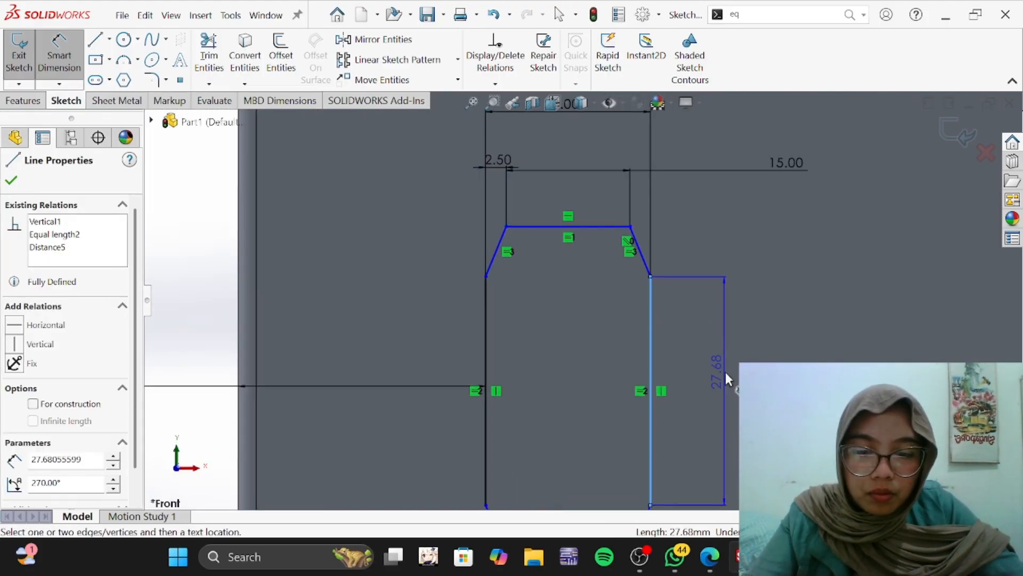
pyautogui.click(725, 373)
pyautogui.write('30')
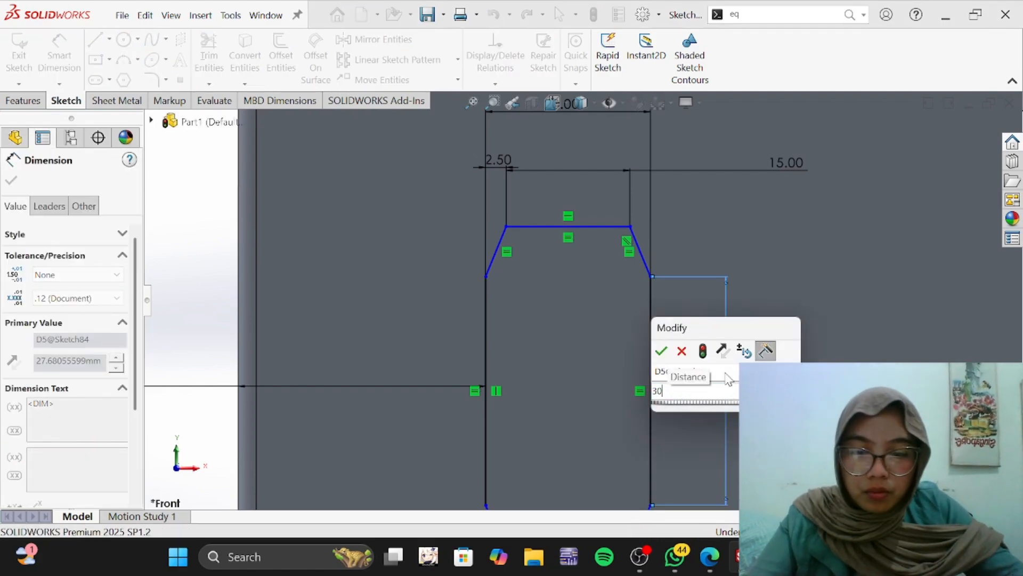
pyautogui.press('Return')
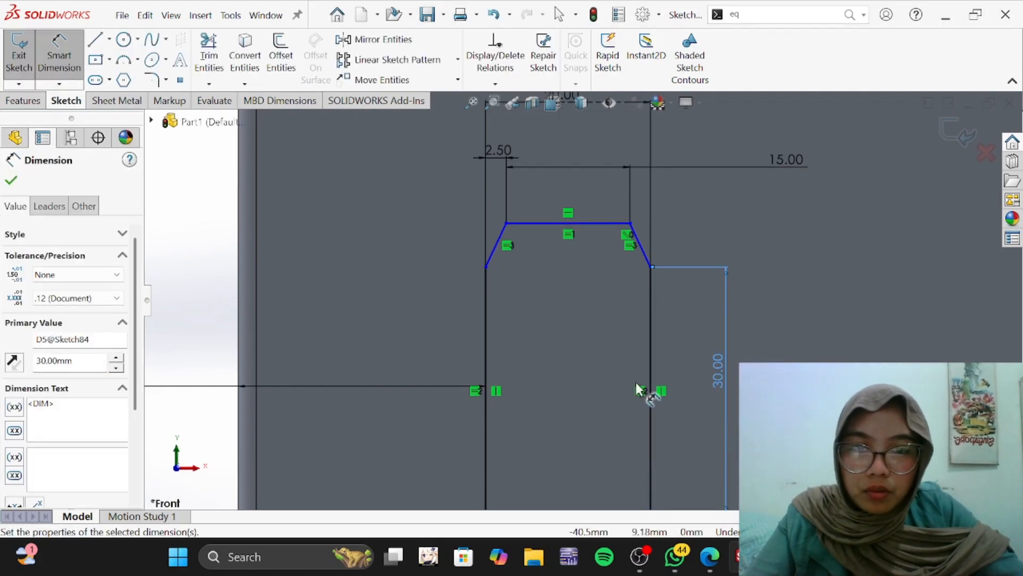
# Step: Dimension the overall height between the upper and lower horizontal lines of the cutout as 40 mm
pyautogui.scroll(3, 602, 368)
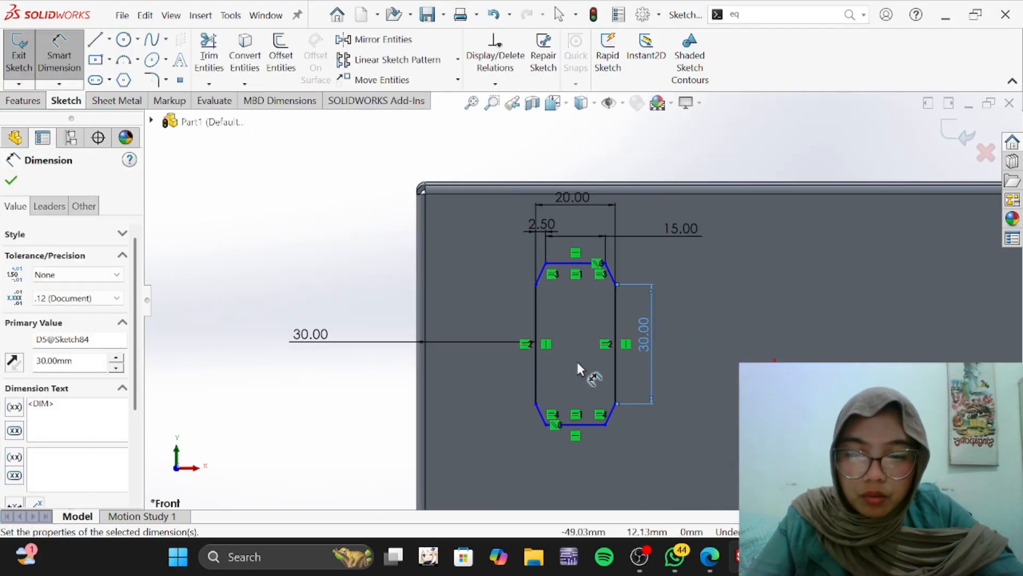
pyautogui.click(574, 265)
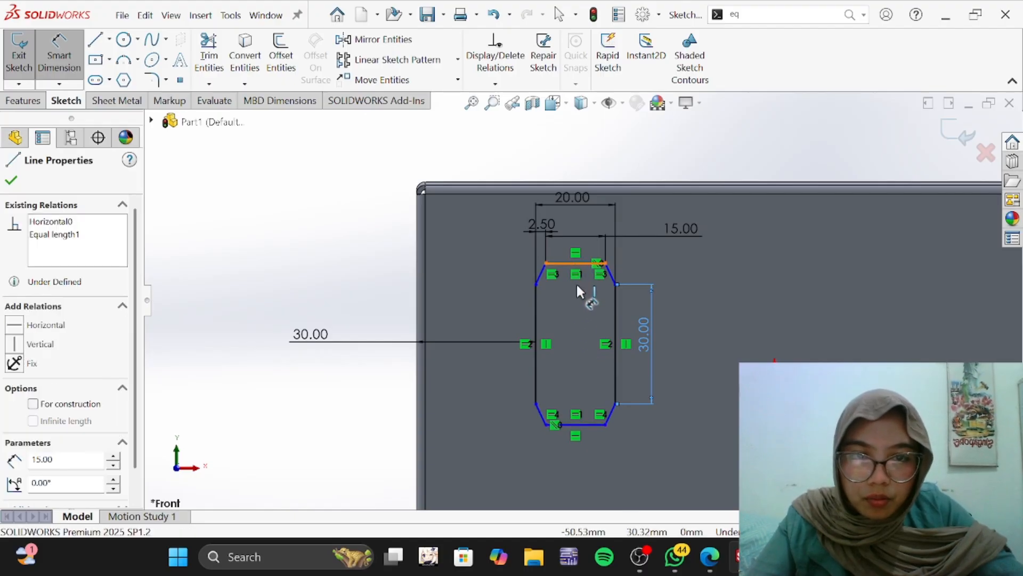
pyautogui.click(596, 421)
pyautogui.click(709, 332)
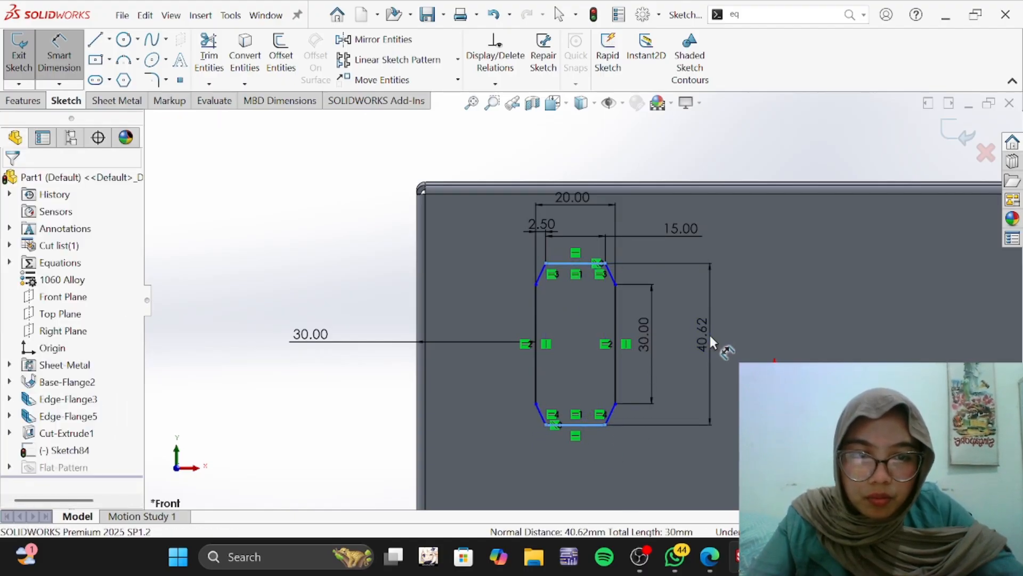
pyautogui.write('4')
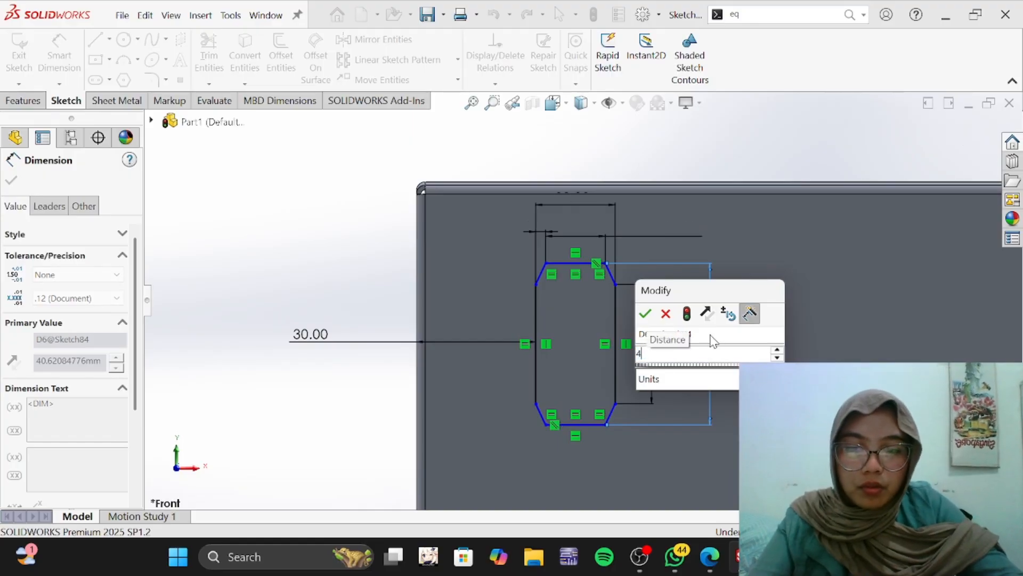
pyautogui.write('0')
pyautogui.press('Return')
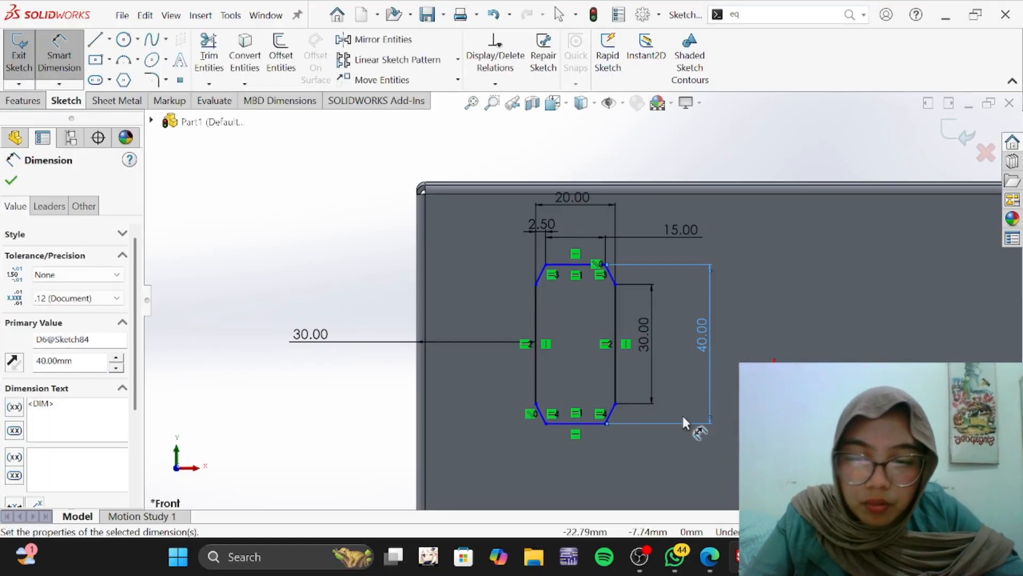
pyautogui.click(610, 472)
# Step: Consult the PDF drawing and try to add a vertical dimension to the upper-right slanted corner line of the cutout
pyautogui.hotkey('alt', 'Tab')
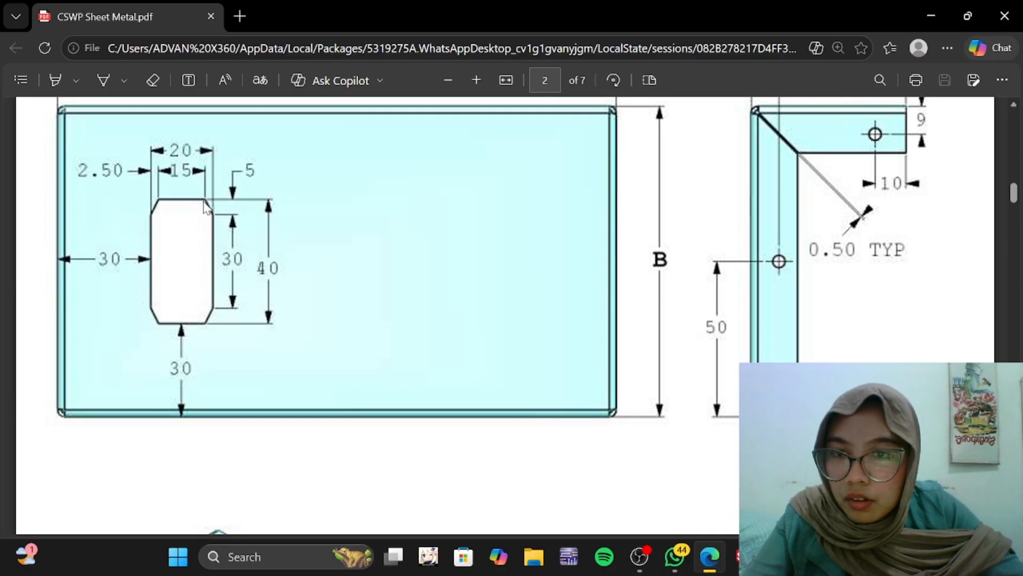
pyautogui.click(738, 556)
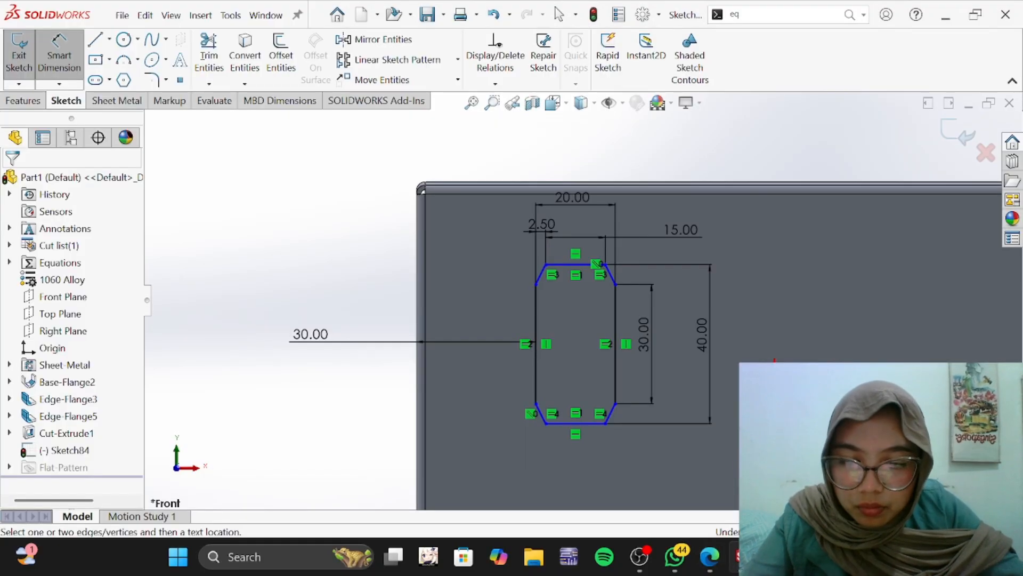
pyautogui.click(608, 273)
pyautogui.click(701, 276)
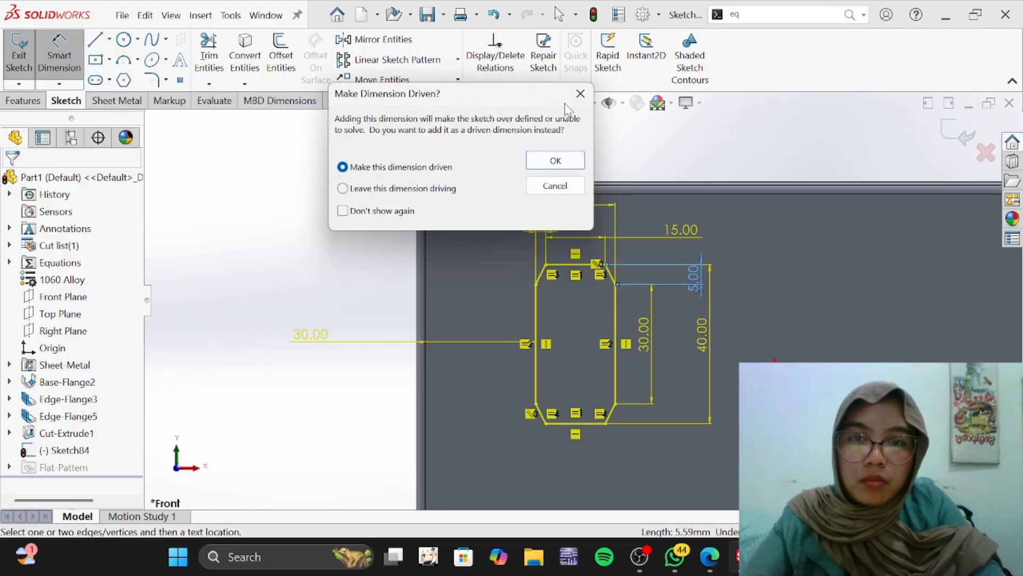
pyautogui.click(575, 161)
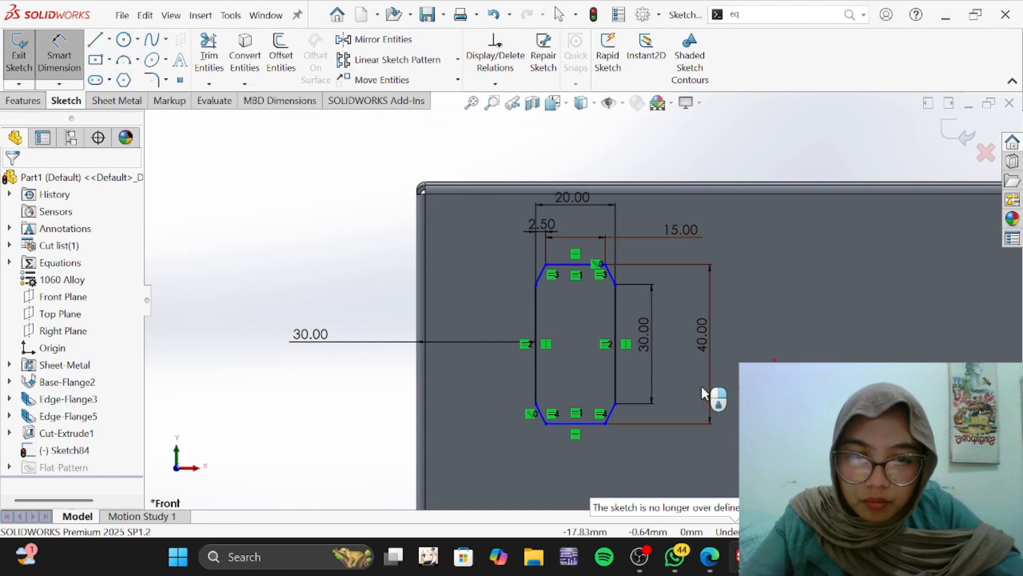
# Step: Dimension the cutout's lower horizontal line 30 mm from the plate's bottom outer edge, checking the value against the PDF drawing
pyautogui.scroll(2, 586, 435)
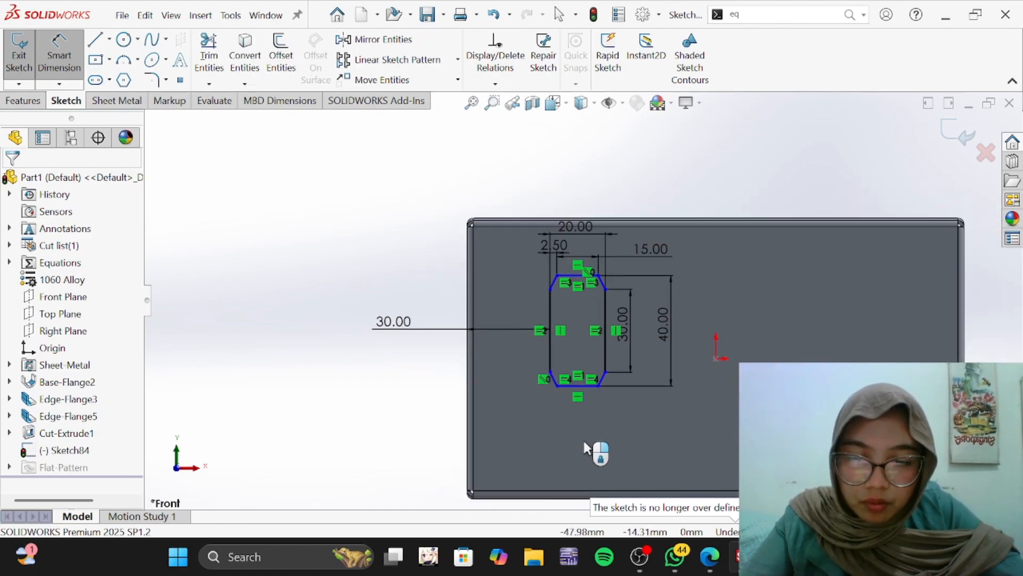
pyautogui.click(584, 386)
pyautogui.click(578, 496)
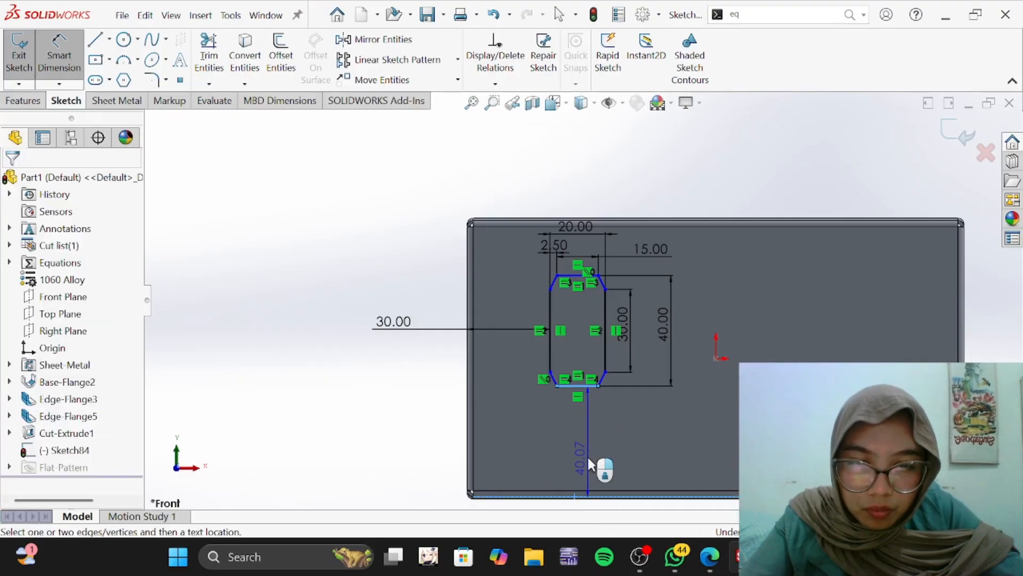
pyautogui.click(584, 440)
pyautogui.write('30')
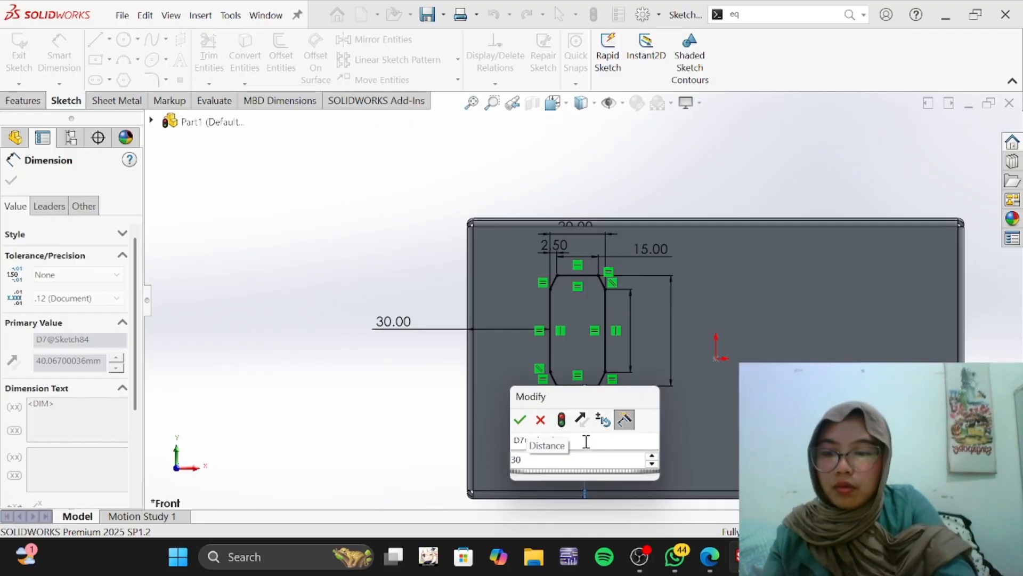
pyautogui.hotkey('alt', 'Tab')
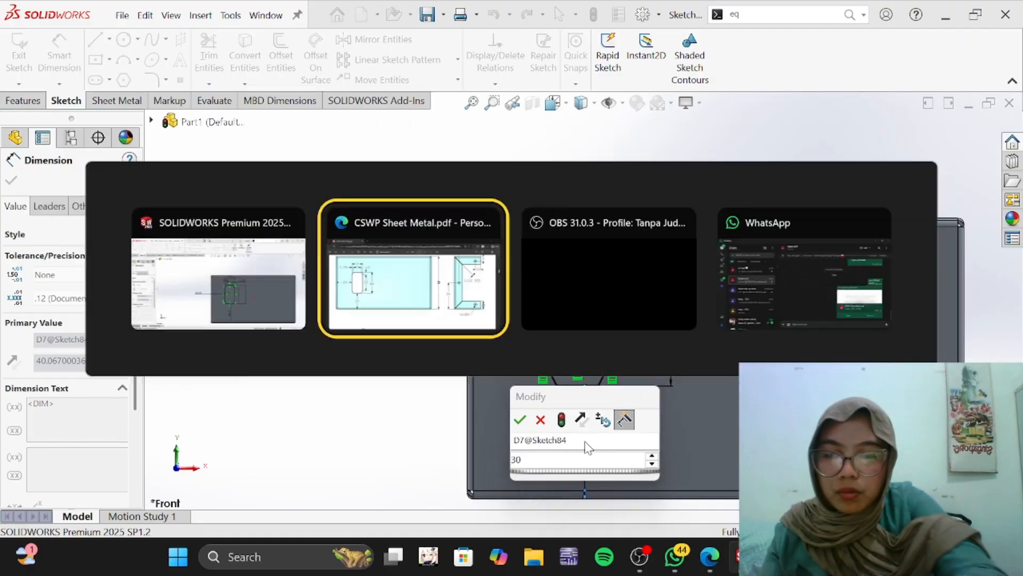
pyautogui.hotkey('alt', 'Tab')
pyautogui.press('Return')
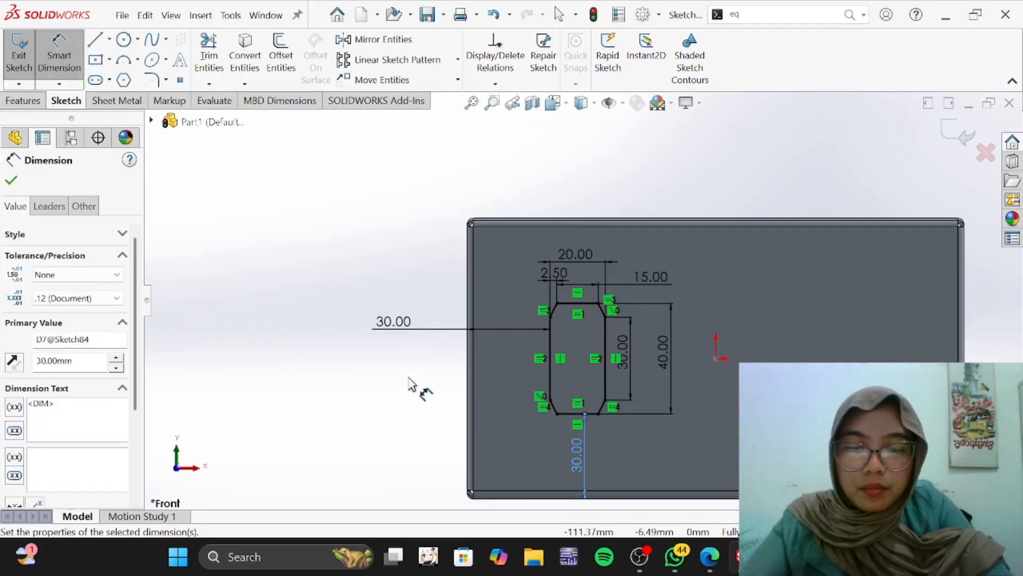
pyautogui.click(368, 384)
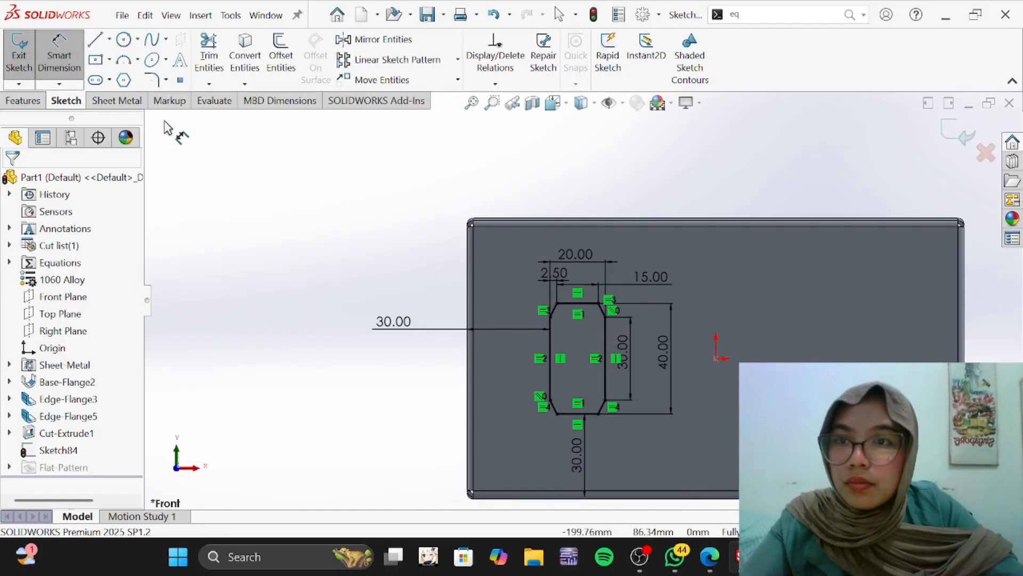
# Step: Cut the octagonal profile through the front face with a blind Extruded Cut linked to the sheet thickness
pyautogui.click(32, 101)
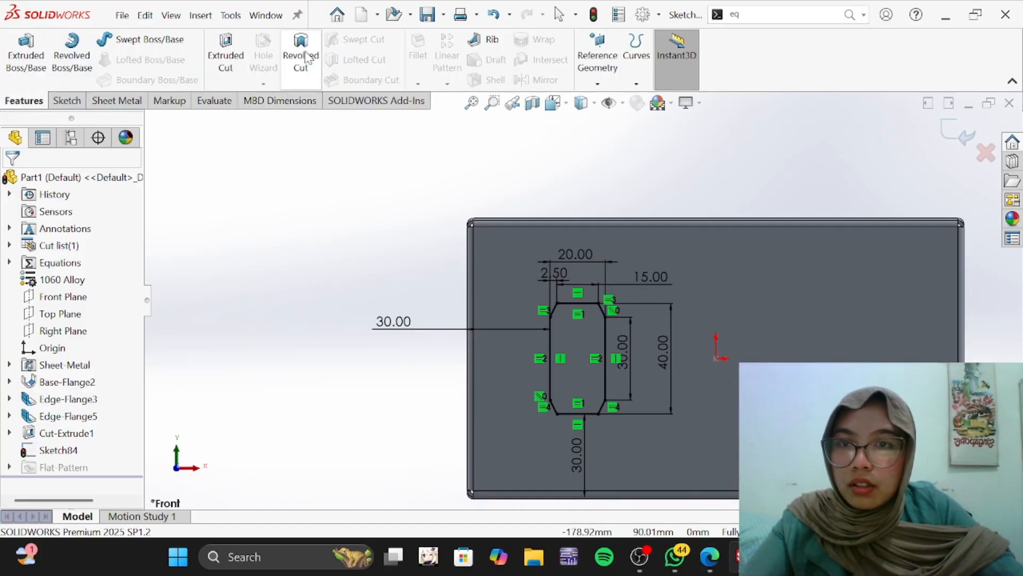
pyautogui.click(226, 53)
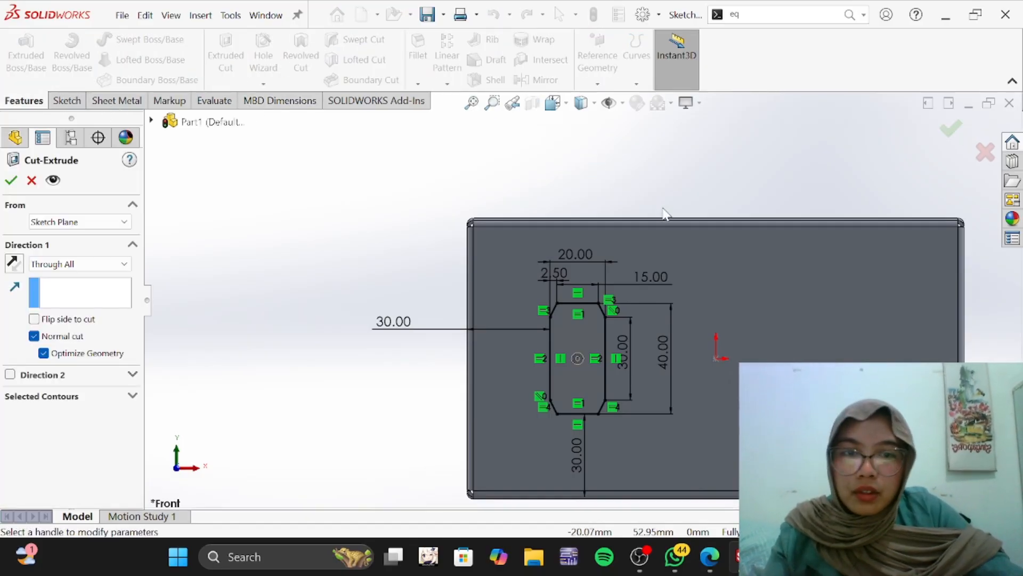
pyautogui.moveTo(532, 237); pyautogui.dragTo(648, 216, button='middle')
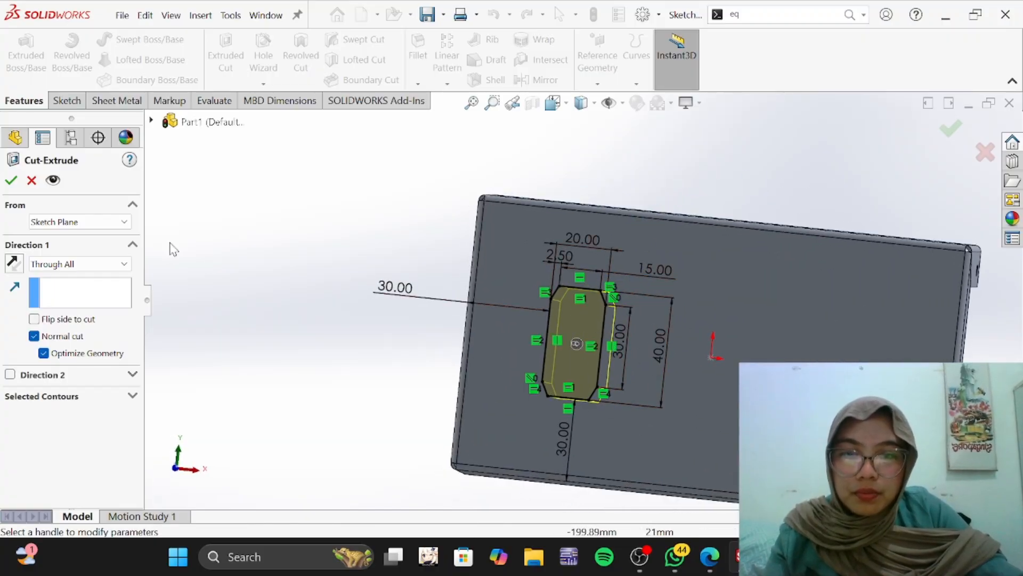
pyautogui.click(120, 265)
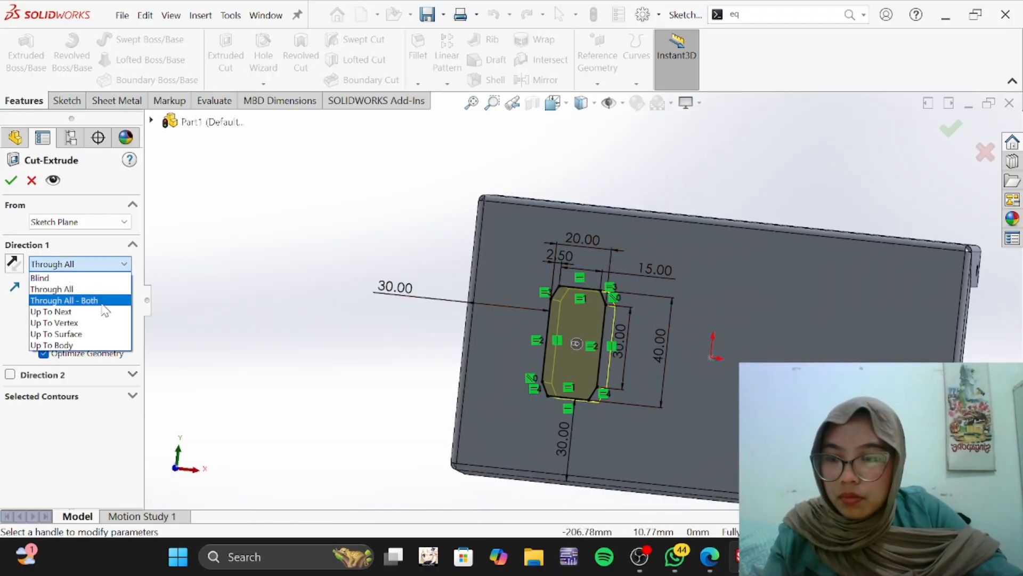
pyautogui.click(101, 279)
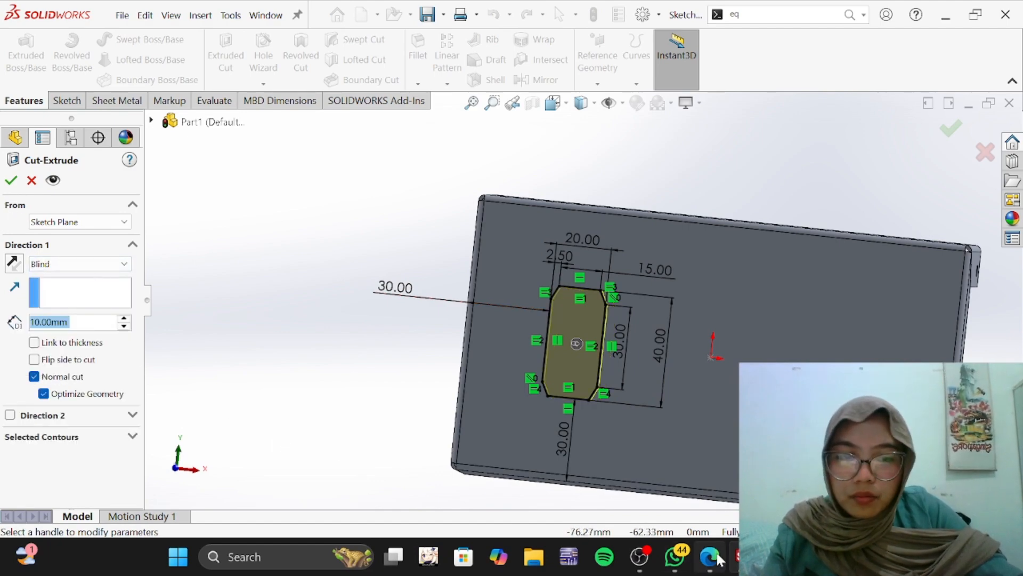
pyautogui.click(34, 342)
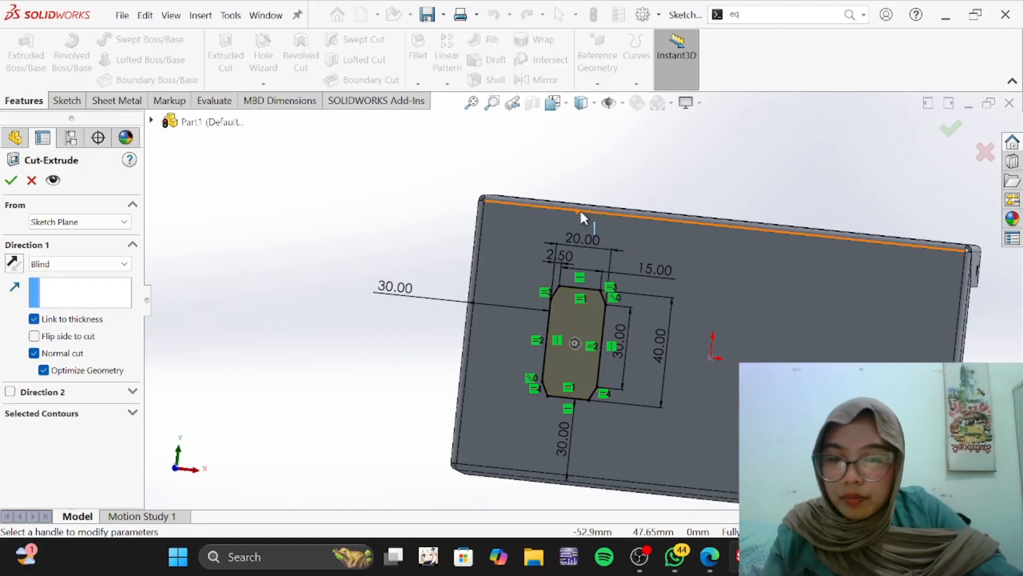
pyautogui.moveTo(579, 209)
pyautogui.mouseDown(button='middle')
pyautogui.moveTo(518, 199)
pyautogui.moveTo(670, 230)
pyautogui.moveTo(621, 231)
pyautogui.moveTo(599, 201)
pyautogui.mouseUp(button='middle')
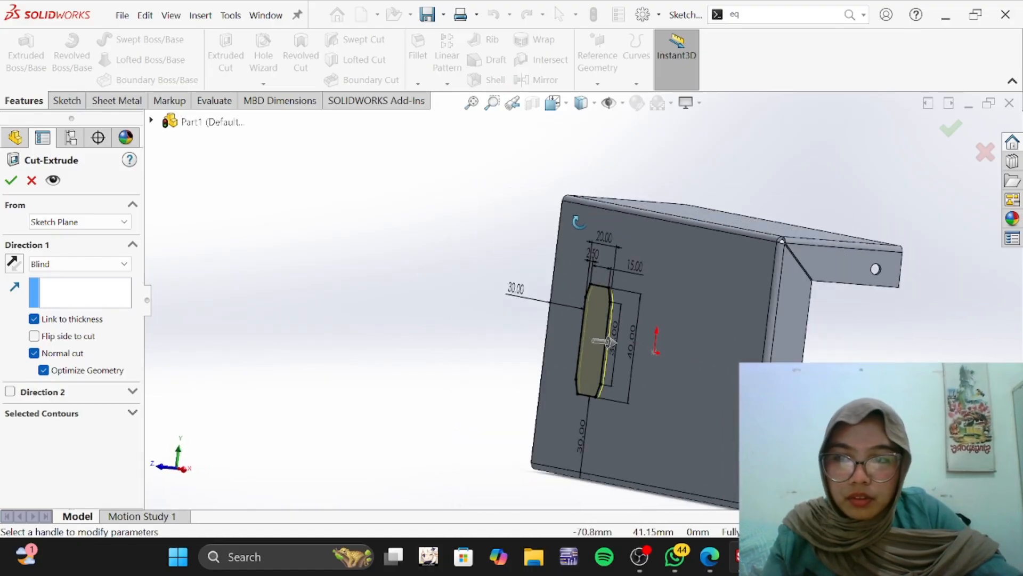
pyautogui.click(13, 181)
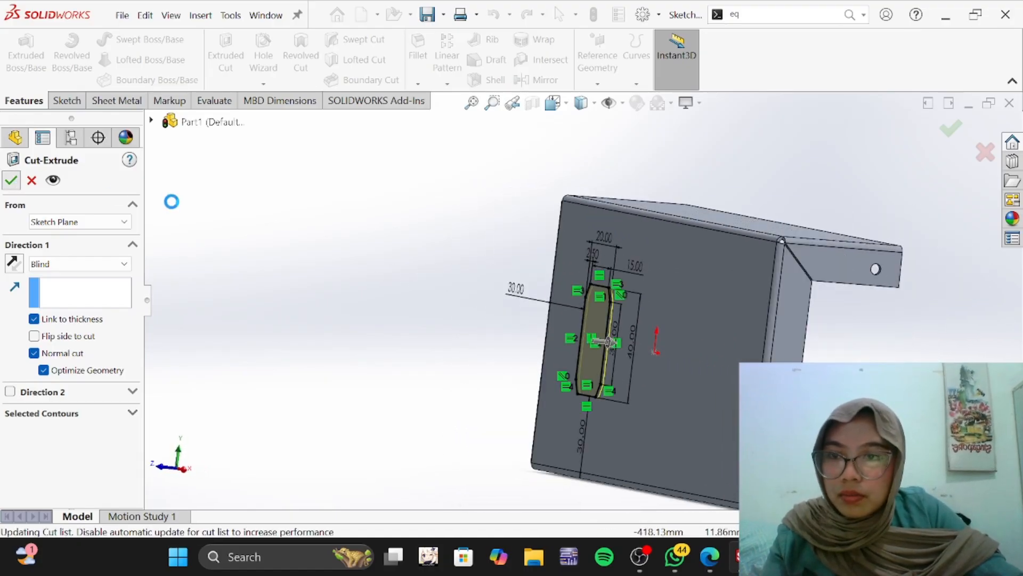
pyautogui.click(333, 324)
pyautogui.moveTo(753, 324); pyautogui.dragTo(699, 491, button='middle')
# Step: Consult the CSWP Sheet Metal PDF for Question 1's parameters and what has to be measured on the part
pyautogui.click(710, 557)
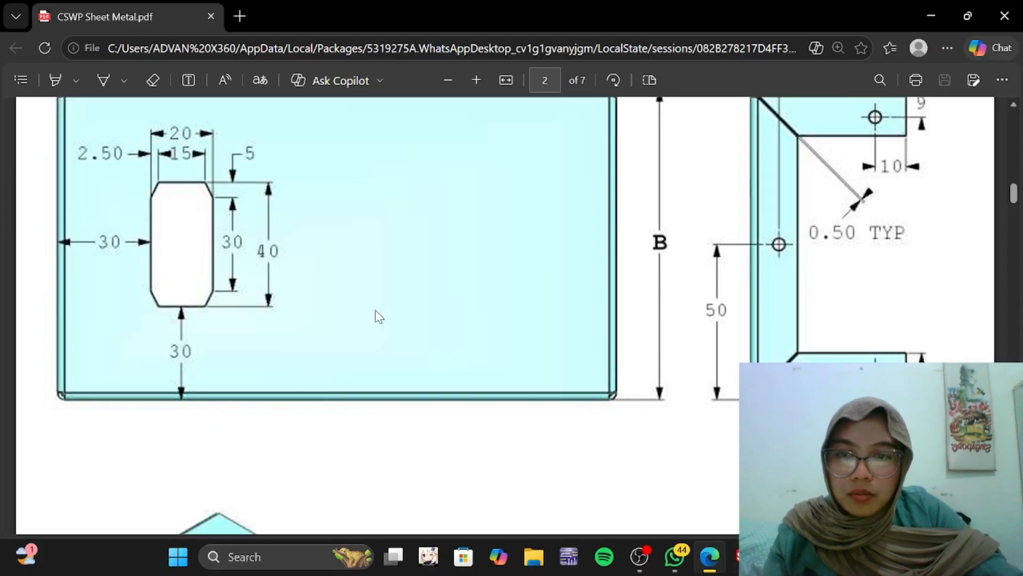
pyautogui.scroll(-10, 376, 312)
pyautogui.click(454, 80)
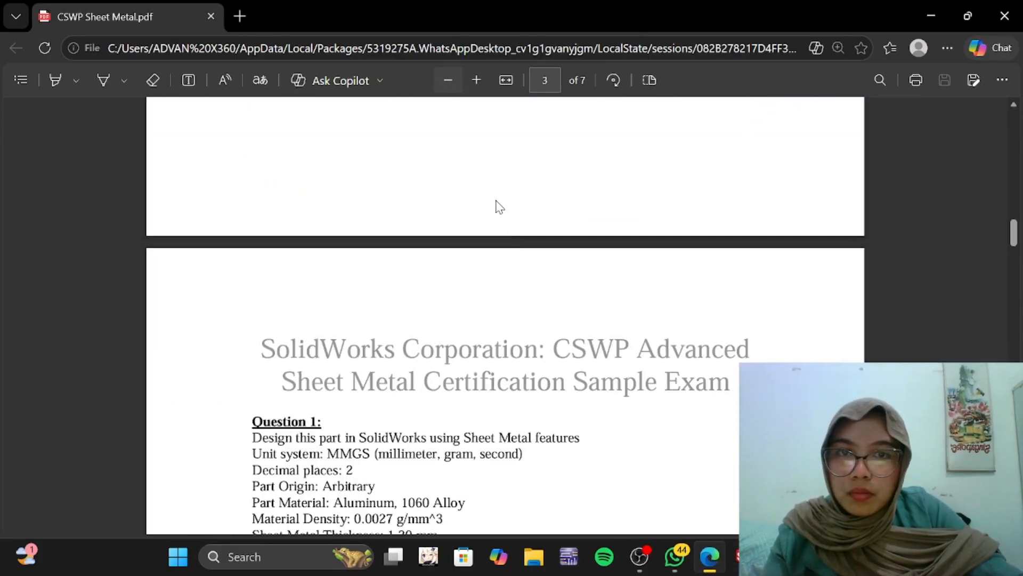
pyautogui.scroll(-15, 495, 330)
pyautogui.scroll(-2, 460, 320)
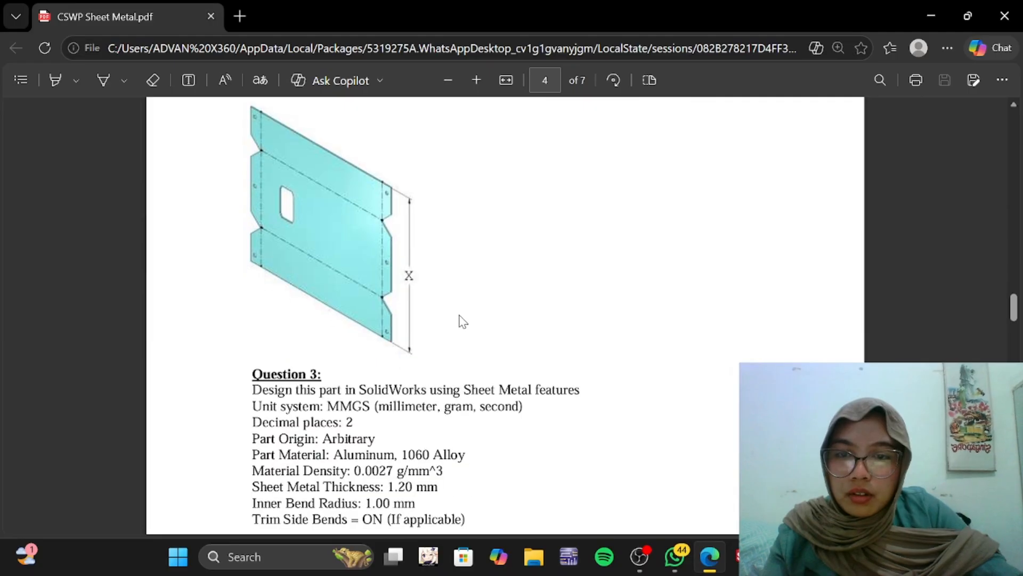
pyautogui.scroll(10, 459, 325)
pyautogui.scroll(2, 319, 343)
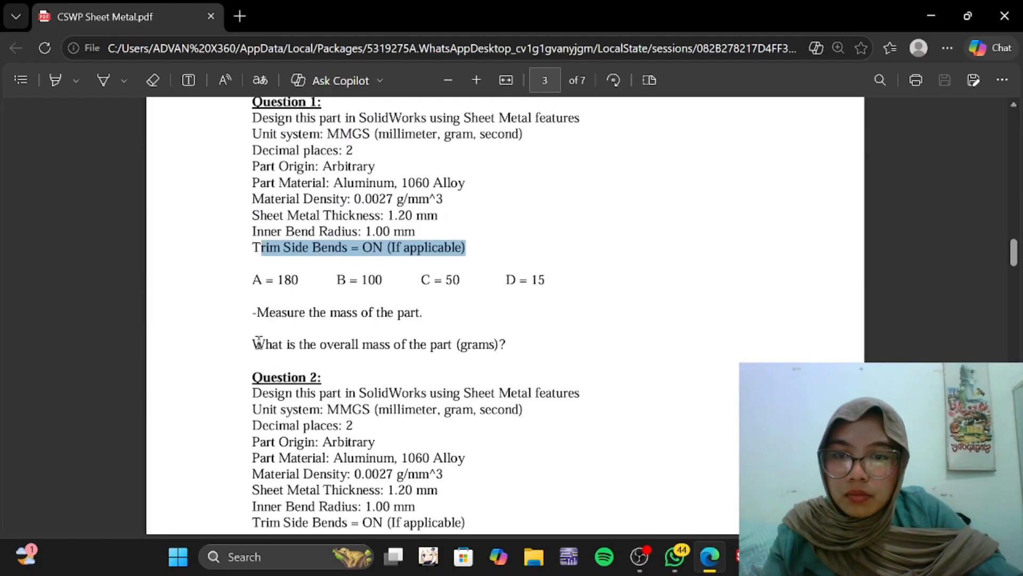
pyautogui.click(262, 338)
pyautogui.moveTo(310, 331); pyautogui.dragTo(523, 359)
pyautogui.rightClick(523, 359)
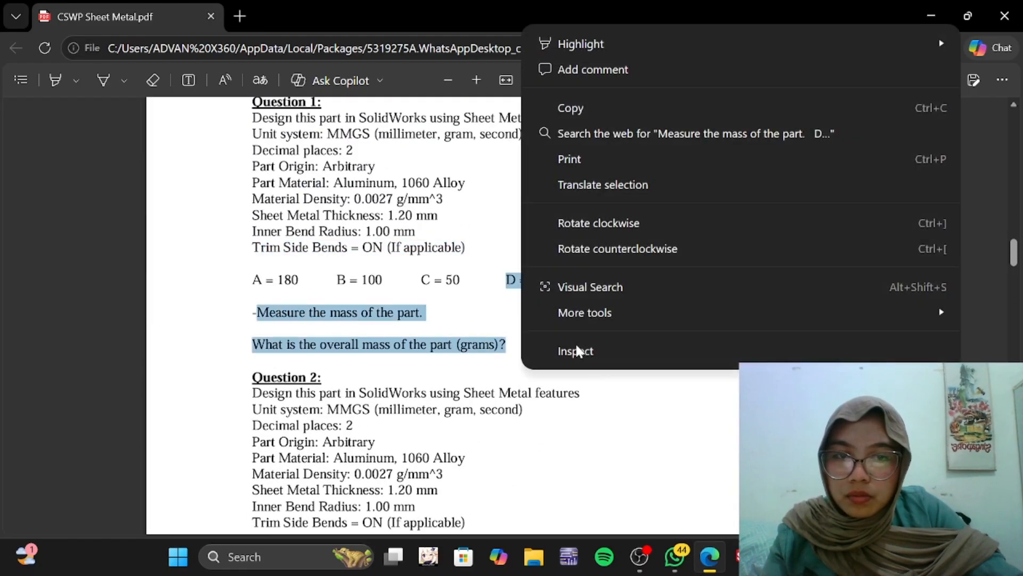
pyautogui.click(462, 375)
pyautogui.hotkey('alt', 'Tab')
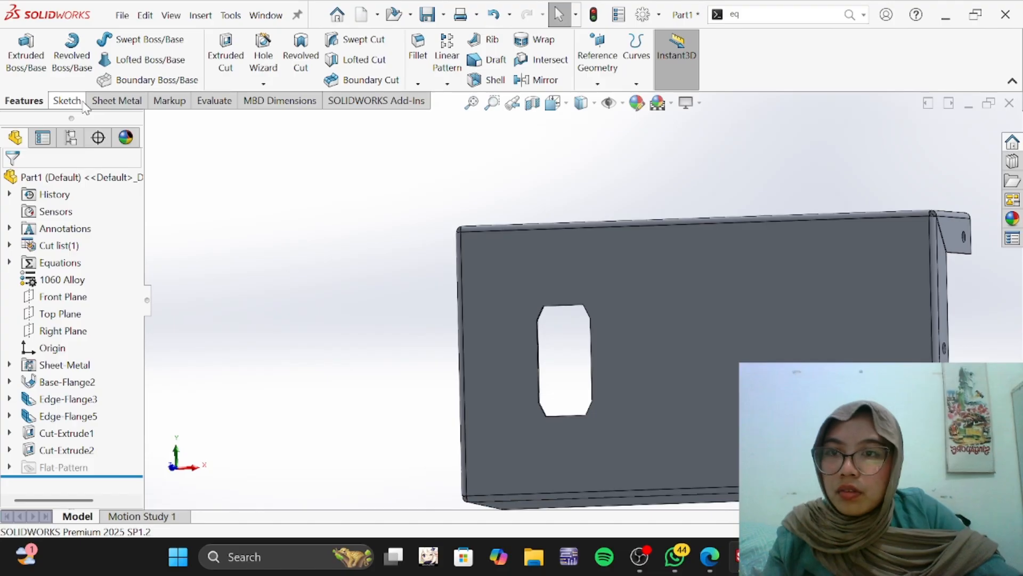
# Step: Evaluate the part's mass properties to read its overall mass in grams, and inspect the finished cutout
pyautogui.click(206, 109)
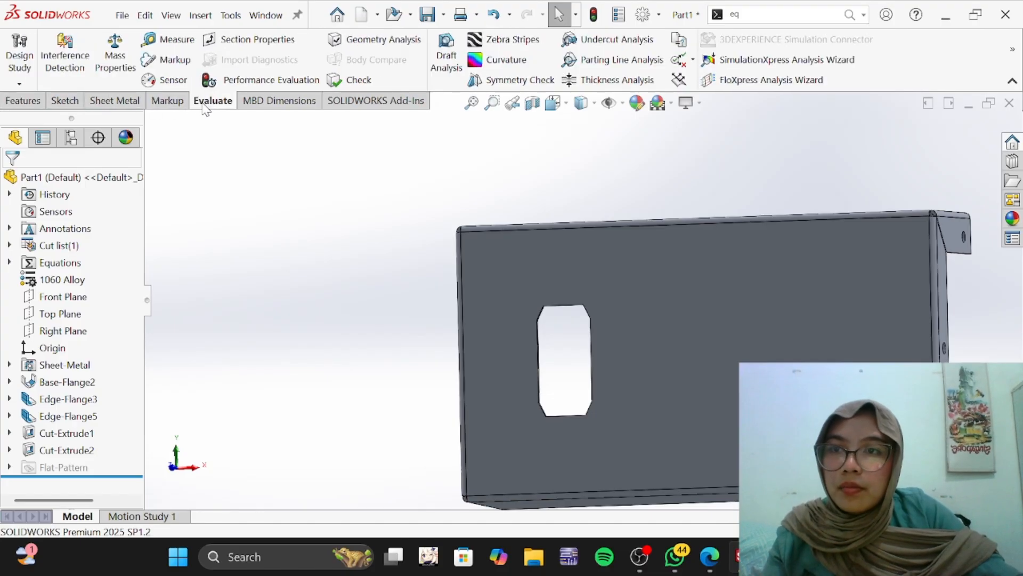
pyautogui.click(118, 65)
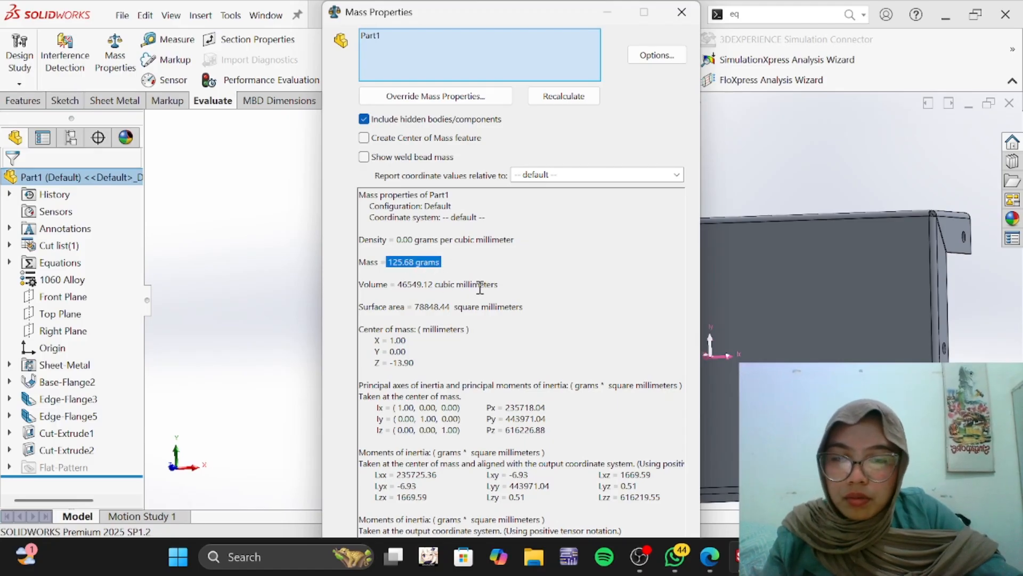
pyautogui.click(277, 300)
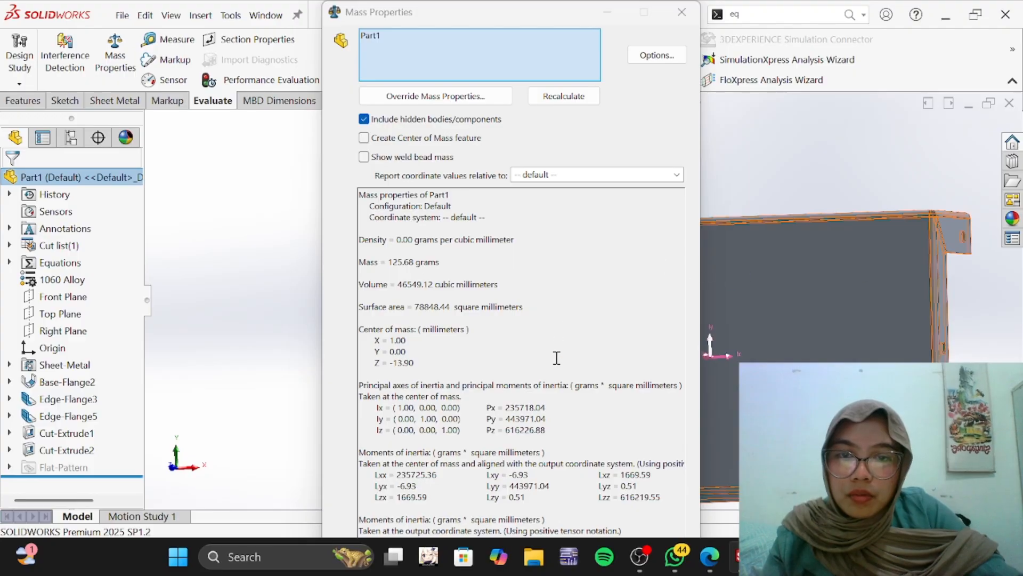
pyautogui.click(679, 13)
pyautogui.click(564, 164)
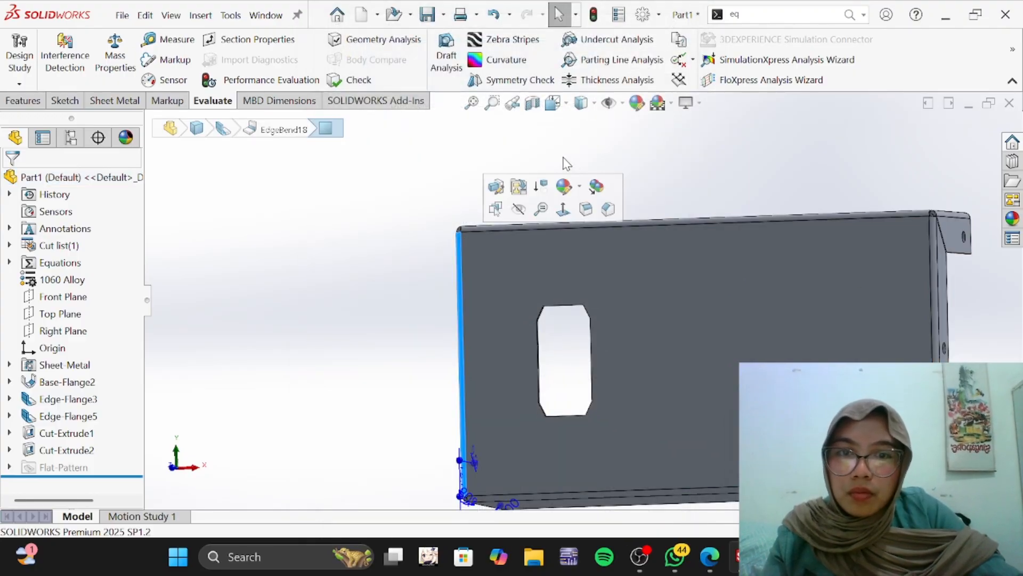
pyautogui.moveTo(708, 214); pyautogui.dragTo(334, 266, button='middle')
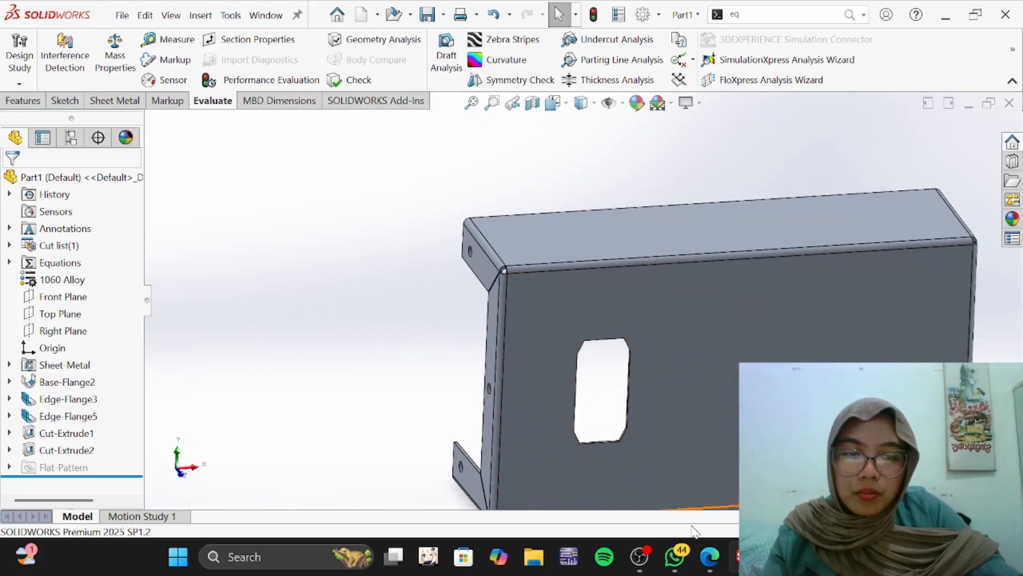
# Step: Flatten the CADCAM 8-1 sheet metal part and inspect its flat pattern
pyautogui.moveTo(709, 557)
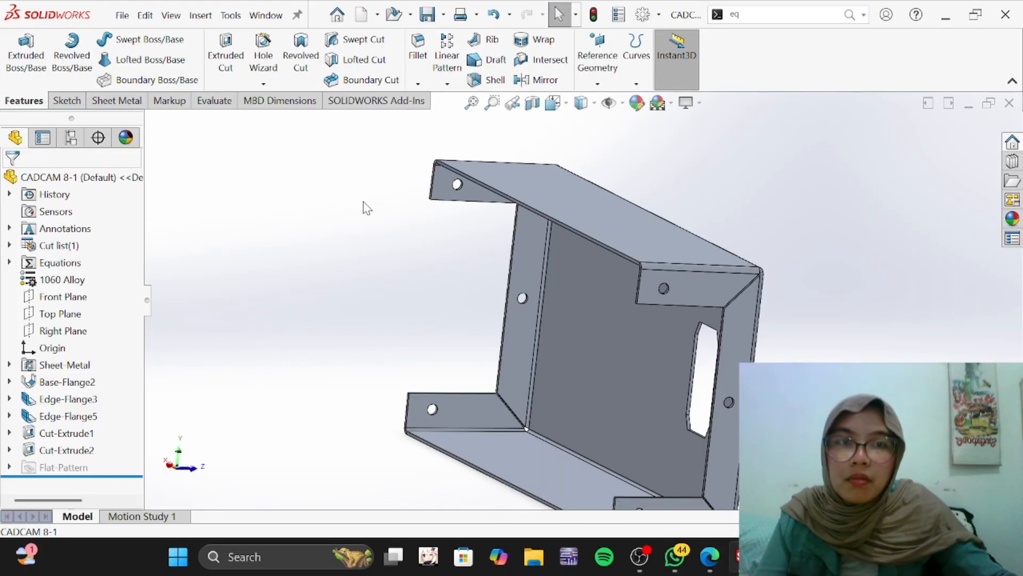
pyautogui.moveTo(364, 207); pyautogui.dragTo(441, 326, button='middle')
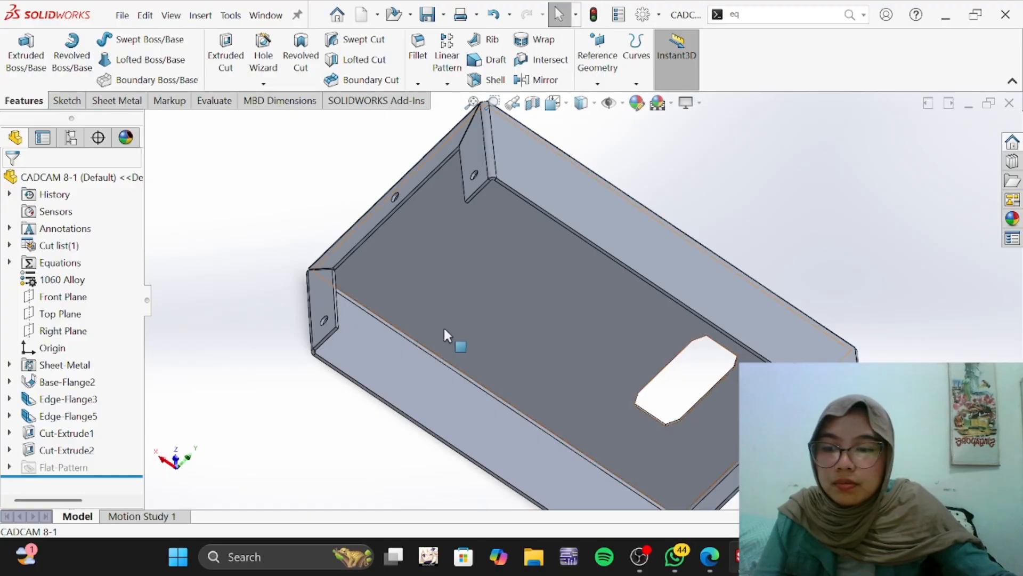
pyautogui.moveTo(759, 346); pyautogui.dragTo(750, 206, button='middle')
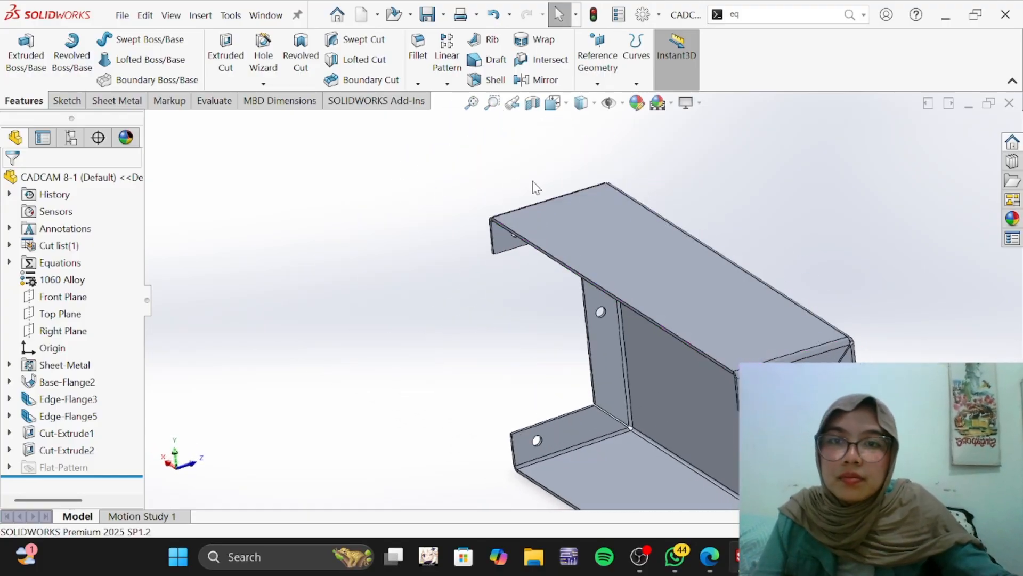
pyautogui.click(66, 100)
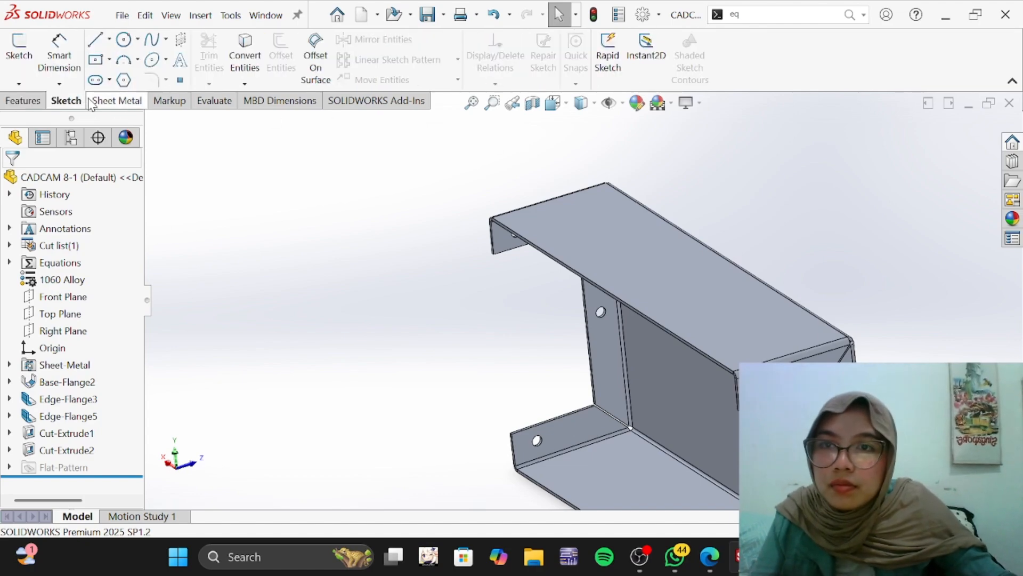
pyautogui.click(116, 102)
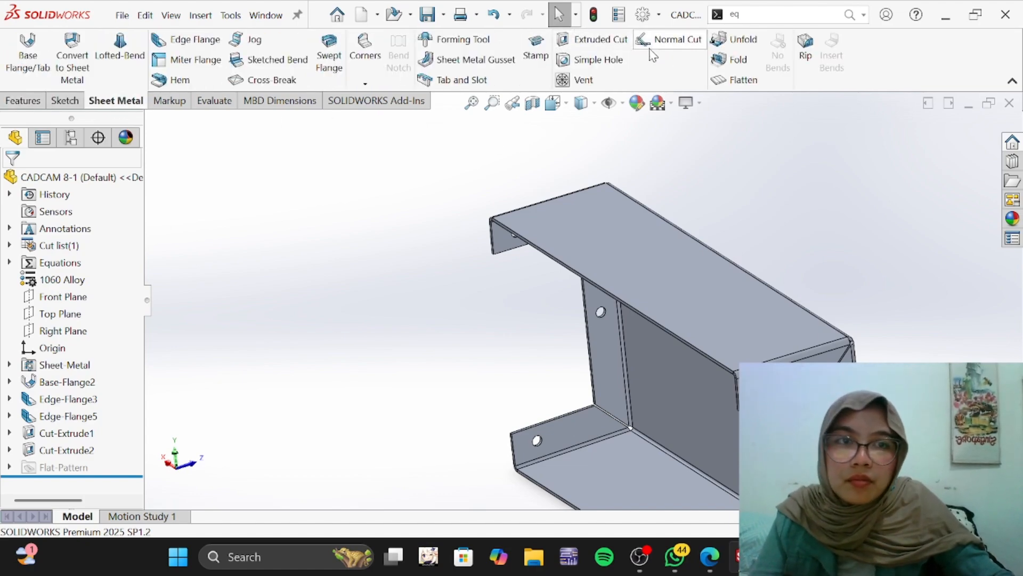
pyautogui.click(735, 80)
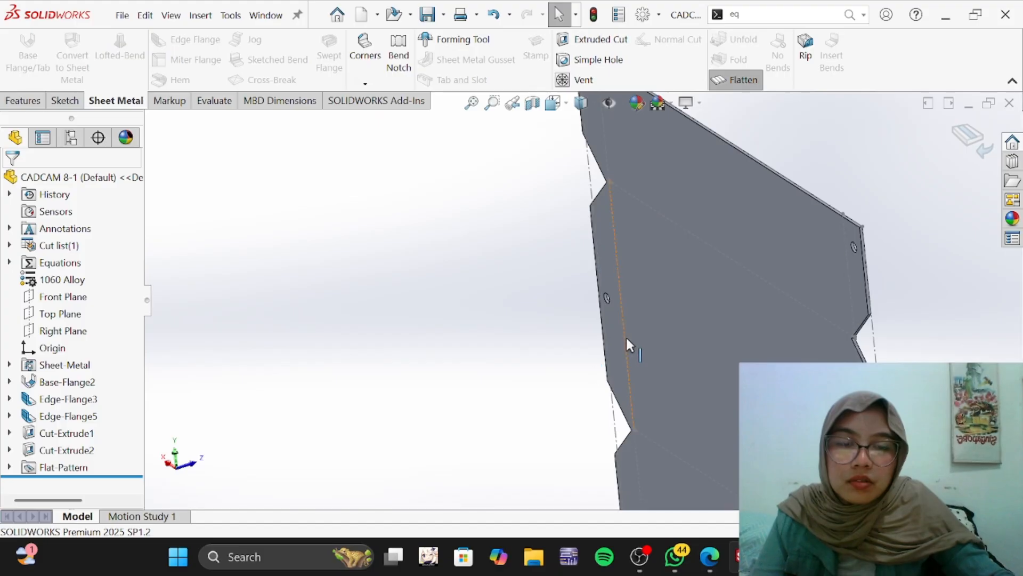
pyautogui.moveTo(626, 334); pyautogui.dragTo(679, 333, button='middle')
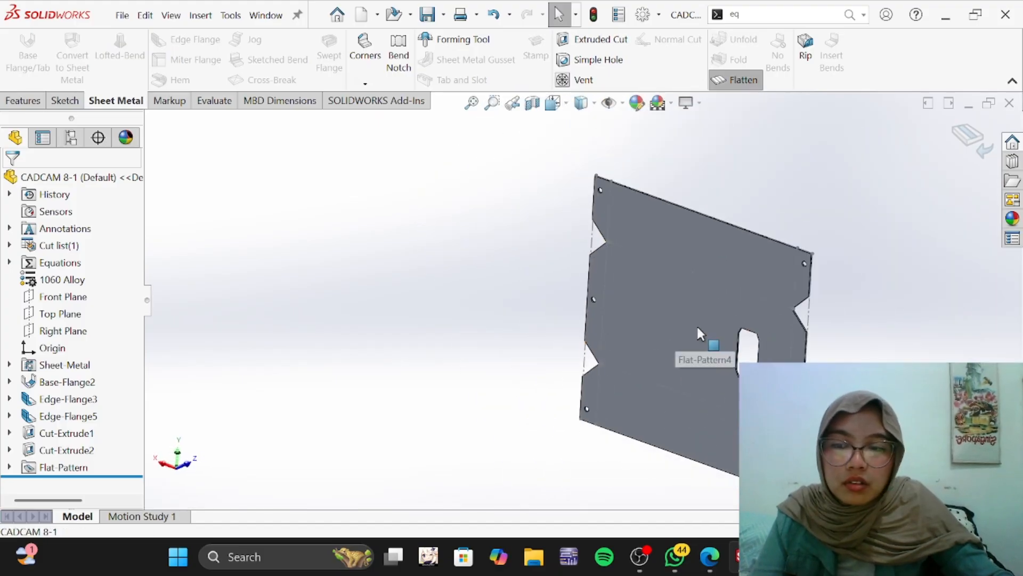
pyautogui.moveTo(874, 334); pyautogui.dragTo(735, 242, button='middle')
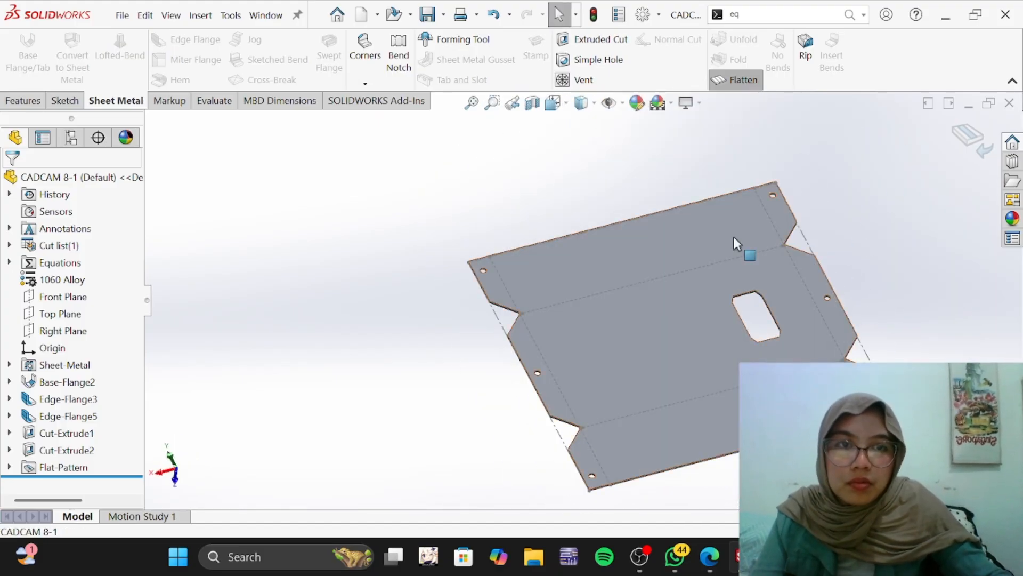
# Step: Check Question 3 in the CSWP Sheet Metal PDF for the K-Factor required for the flattened part
pyautogui.click(709, 557)
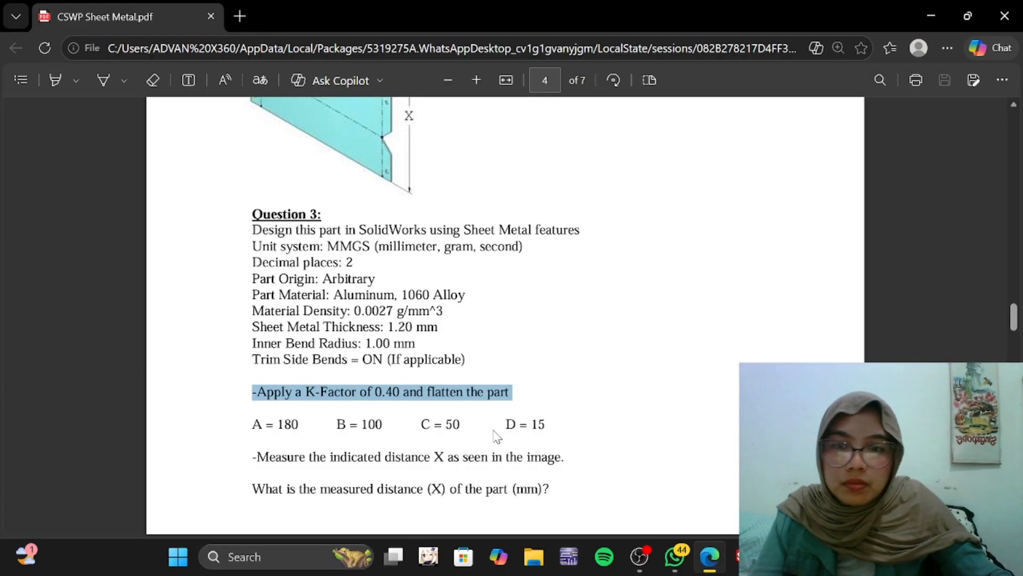
pyautogui.click(380, 395)
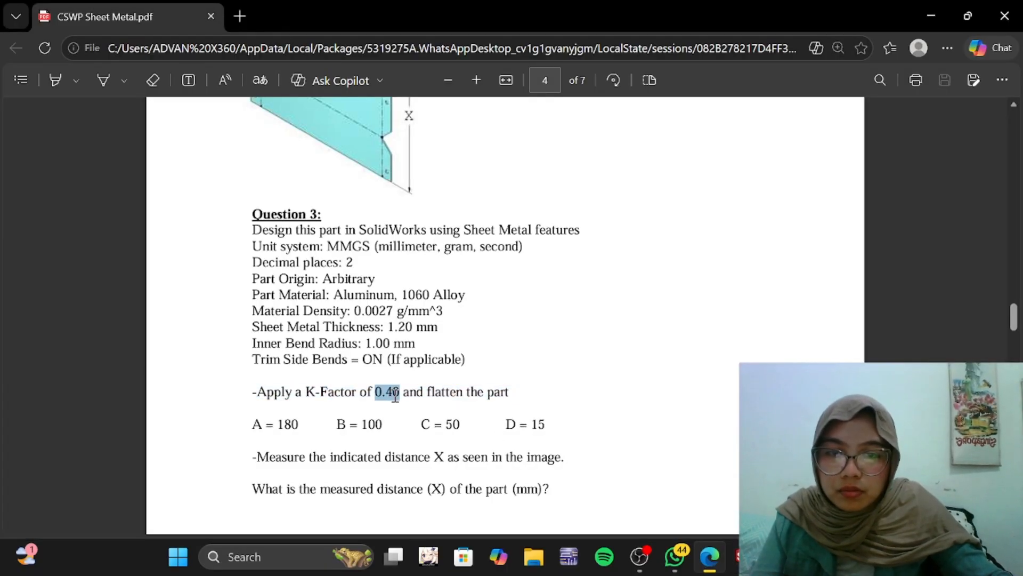
pyautogui.moveTo(395, 397); pyautogui.dragTo(397, 398)
pyautogui.click(583, 422)
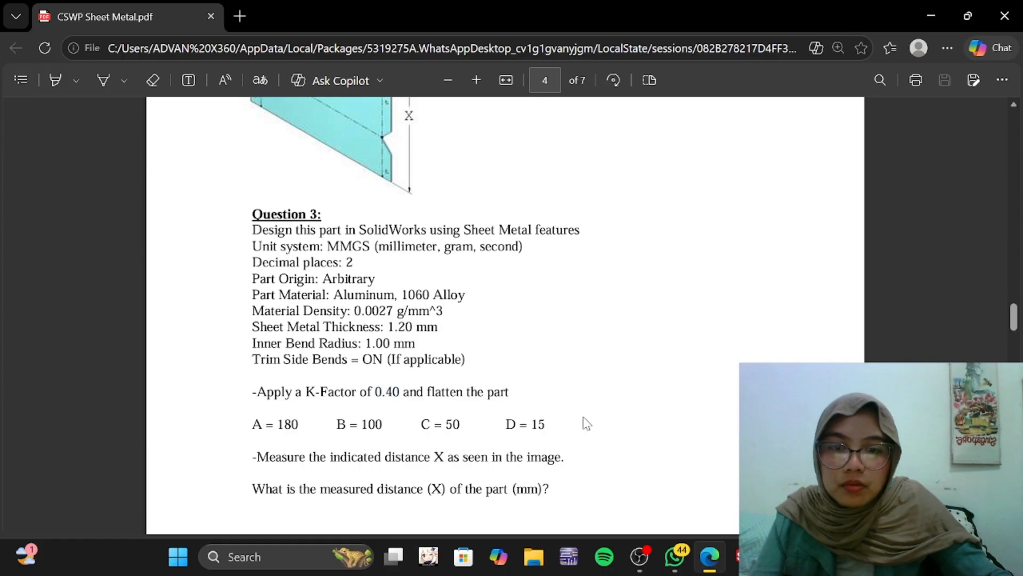
pyautogui.hotkey('alt', 'Tab')
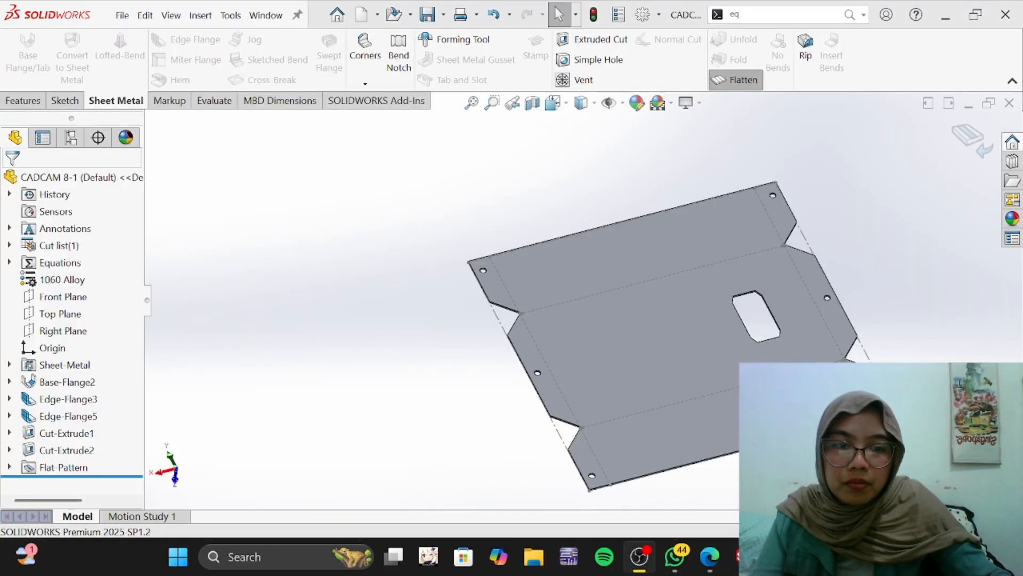
# Step: Edit the Sheet-Metal feature of the flattened part and set its bend allowance K-Factor to 0.4
pyautogui.moveTo(572, 297); pyautogui.dragTo(527, 256, button='middle')
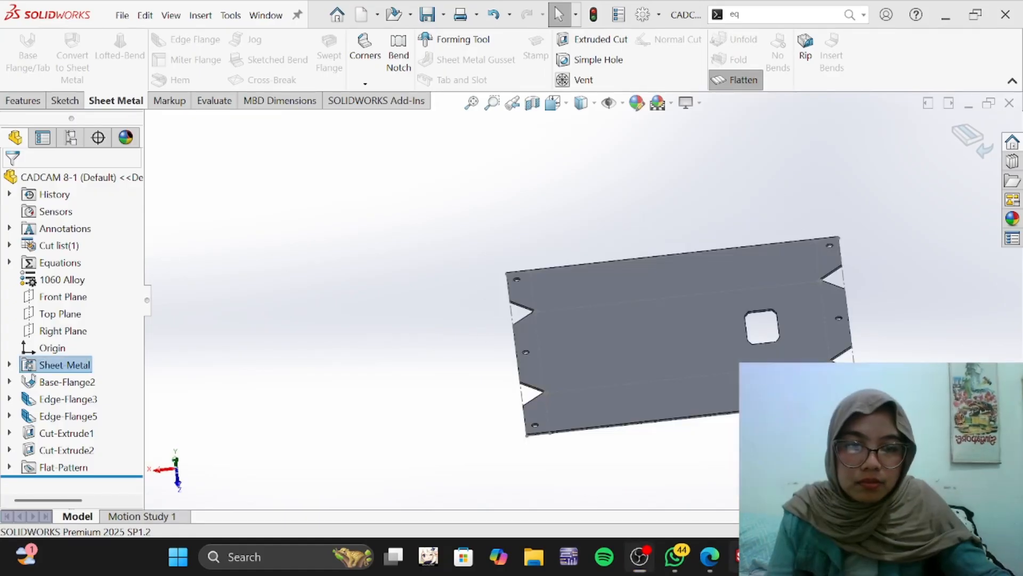
pyautogui.click(79, 366)
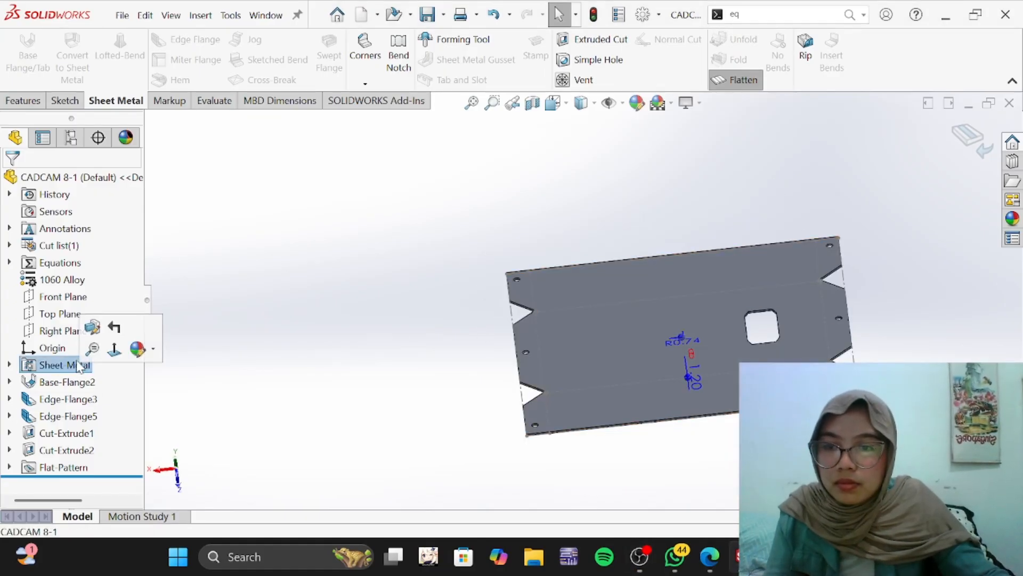
pyautogui.click(92, 327)
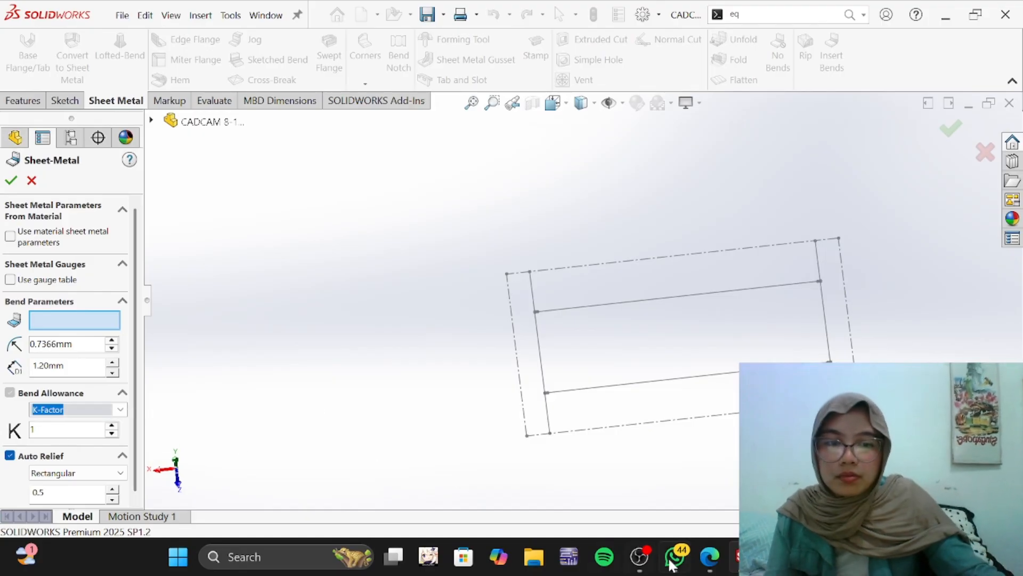
pyautogui.click(709, 556)
pyautogui.hotkey('alt', 'Tab')
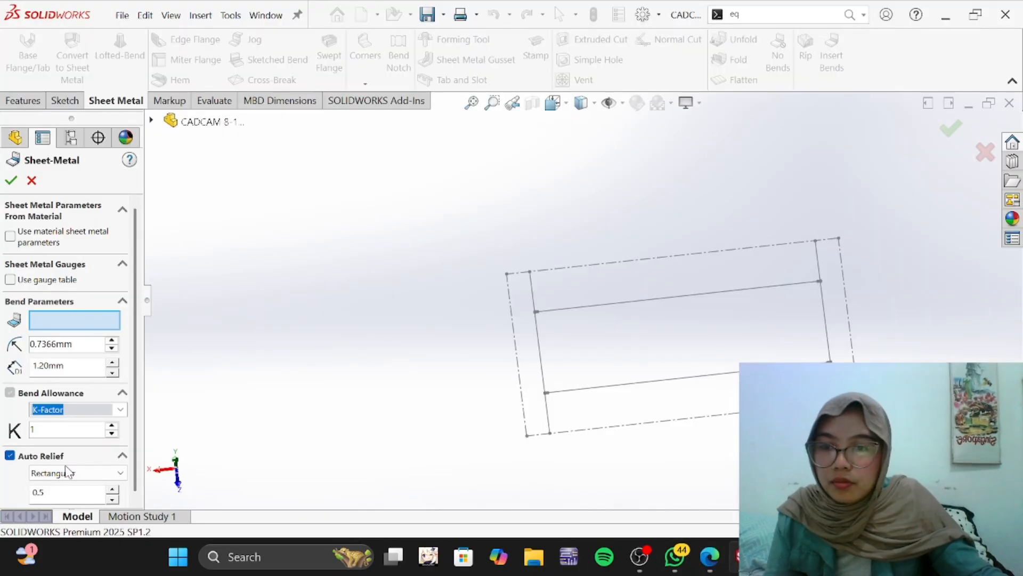
pyautogui.doubleClick(62, 431)
pyautogui.write('0')
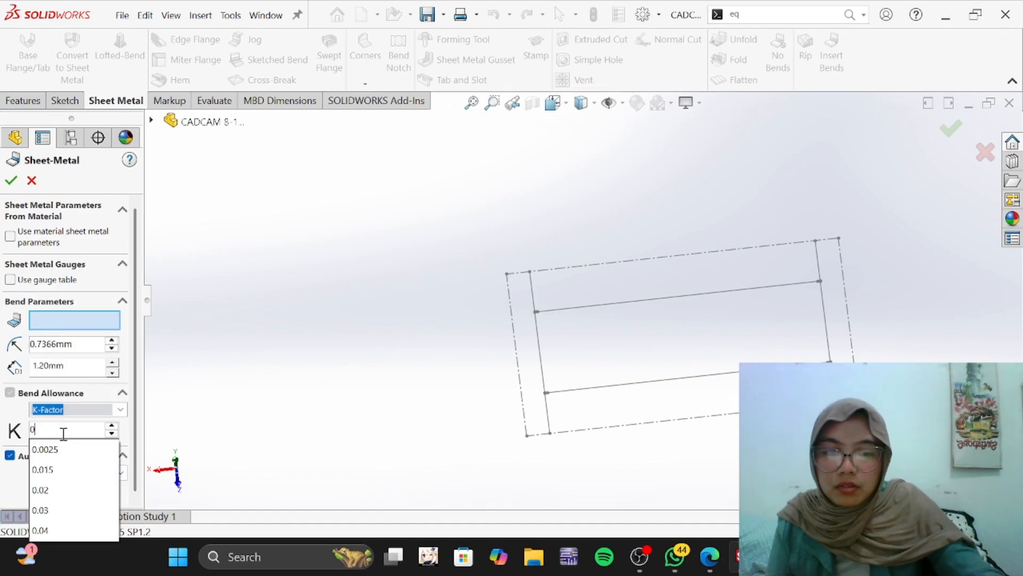
pyautogui.write('.4')
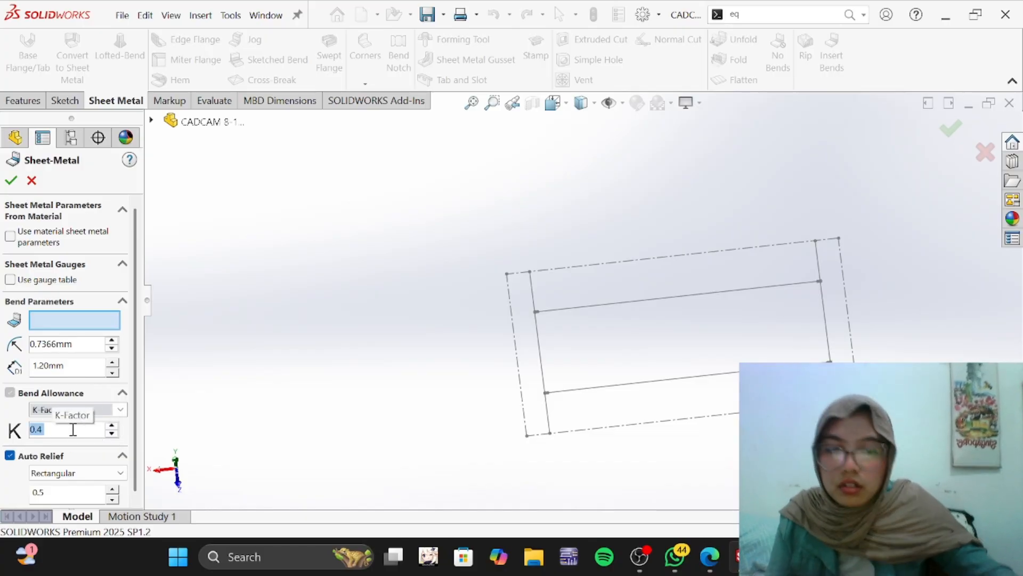
pyautogui.write('0.')
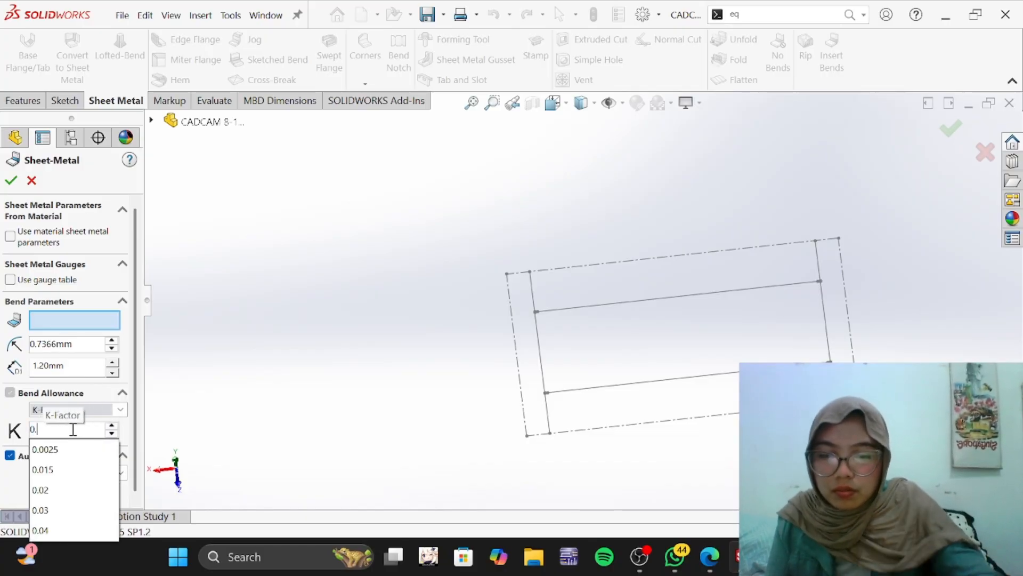
pyautogui.write('4')
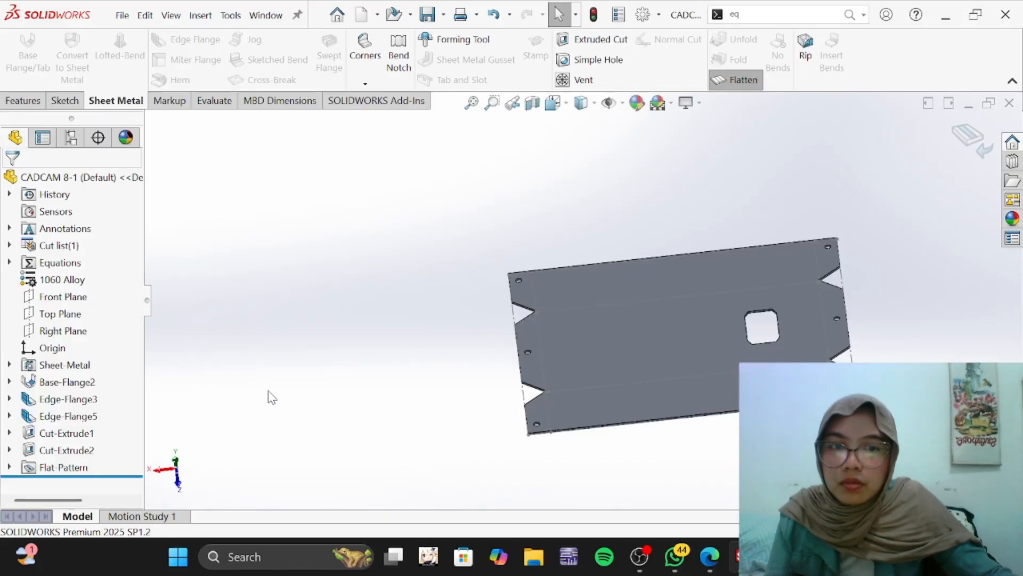
# Step: Measure the length of the flat pattern's short outer side beside the corner notches as distance X
pyautogui.click(65, 101)
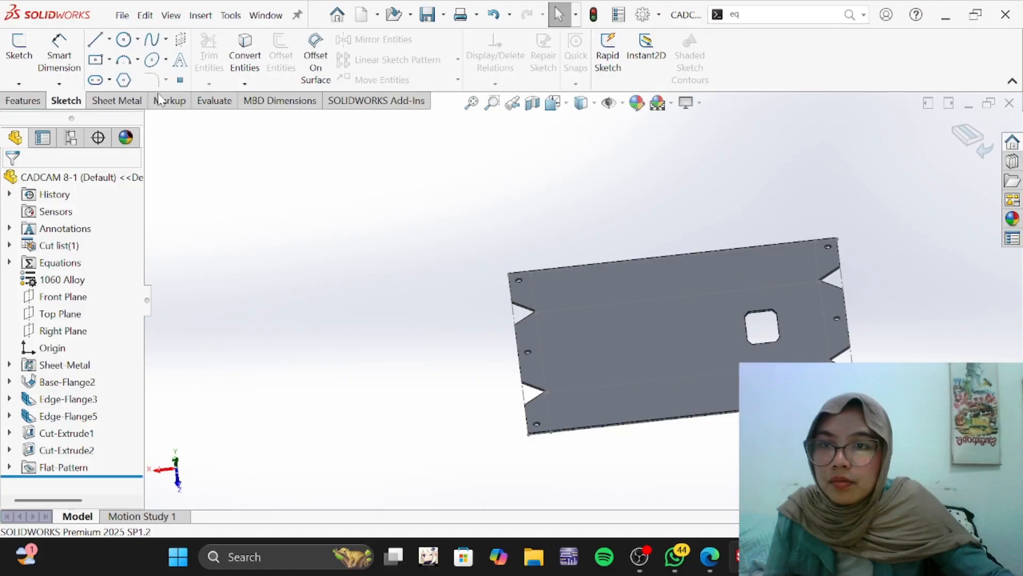
pyautogui.click(214, 101)
pyautogui.click(165, 40)
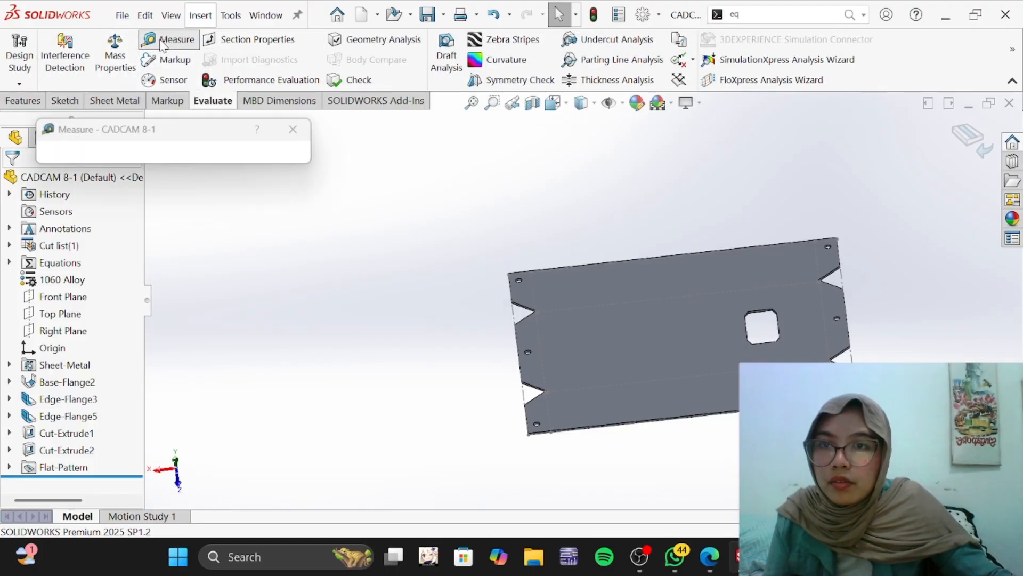
pyautogui.moveTo(852, 274); pyautogui.dragTo(910, 323, button='middle')
pyautogui.scroll(3, 802, 315)
pyautogui.scroll(-8, 737, 312)
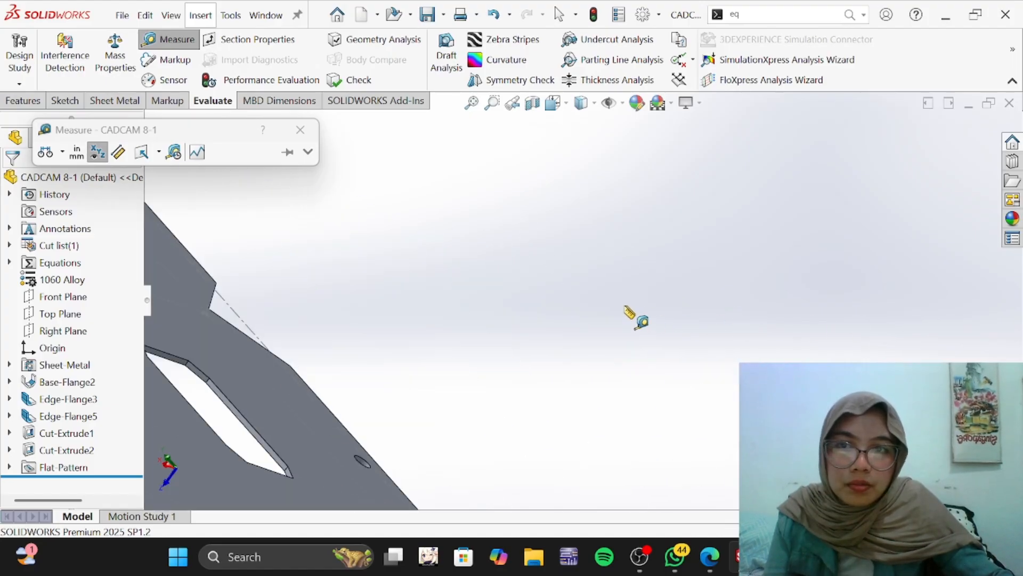
pyautogui.moveTo(634, 318); pyautogui.dragTo(465, 341, button='middle')
pyautogui.click(381, 322)
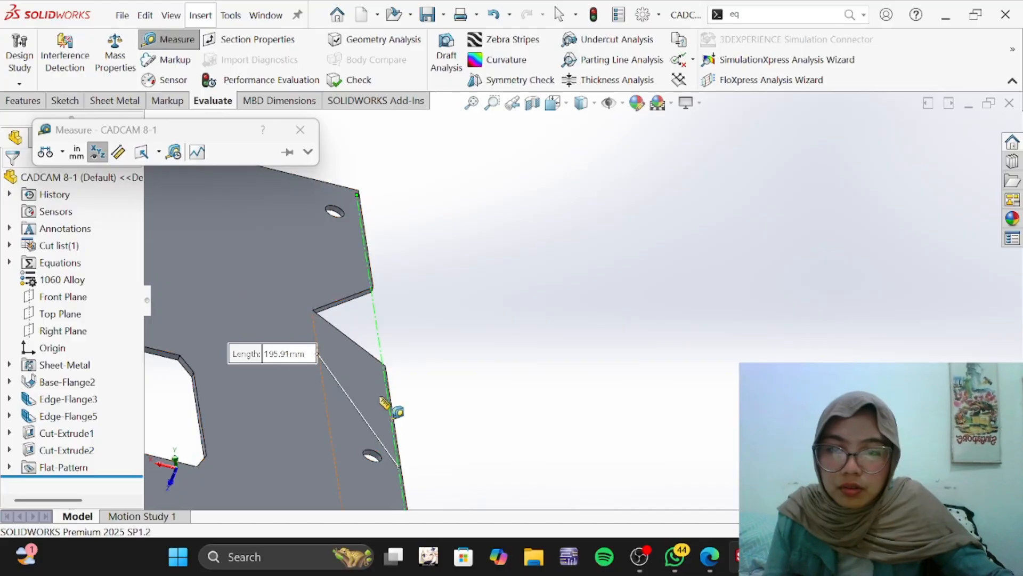
# Step: Compare the measured distance X with the Question 3 answer on the Answers and Hints page of the CSWP Sheet Metal PDF
pyautogui.click(709, 557)
pyautogui.scroll(-15, 394, 400)
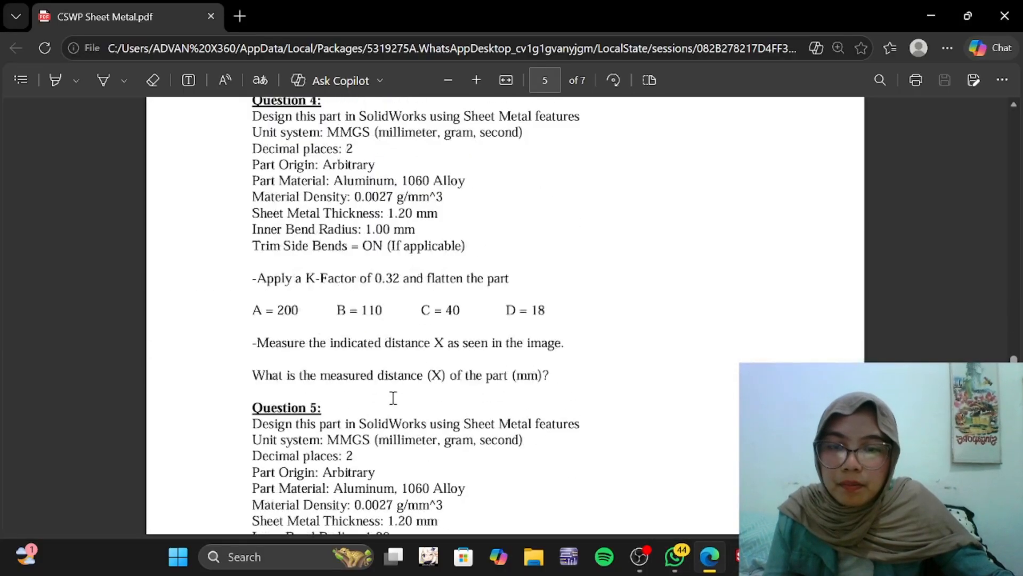
pyautogui.scroll(-20, 393, 398)
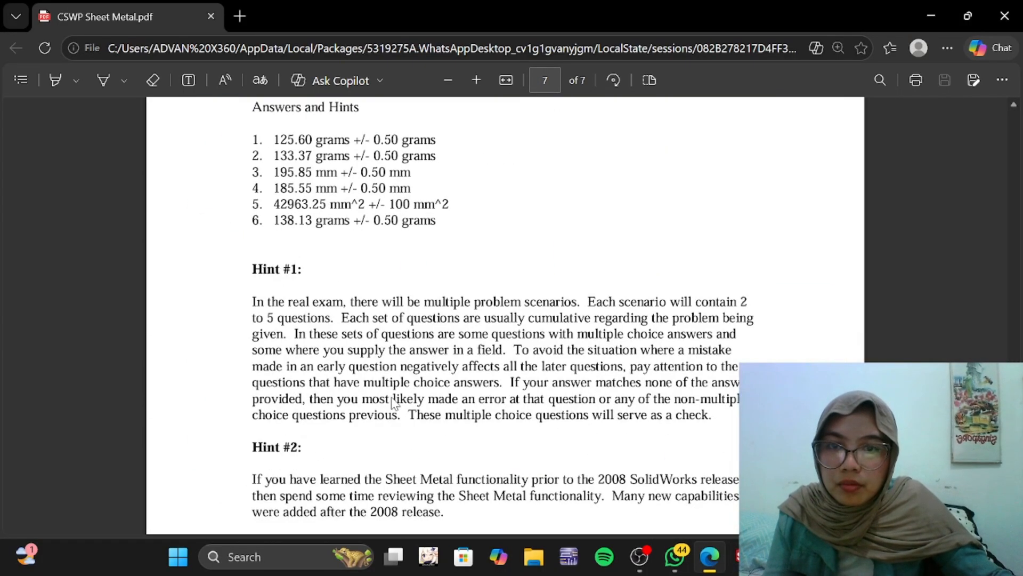
pyautogui.scroll(2, 393, 400)
pyautogui.moveTo(280, 256); pyautogui.dragTo(480, 266)
pyautogui.click(409, 256)
pyautogui.moveTo(356, 259); pyautogui.dragTo(280, 254)
pyautogui.click(557, 333)
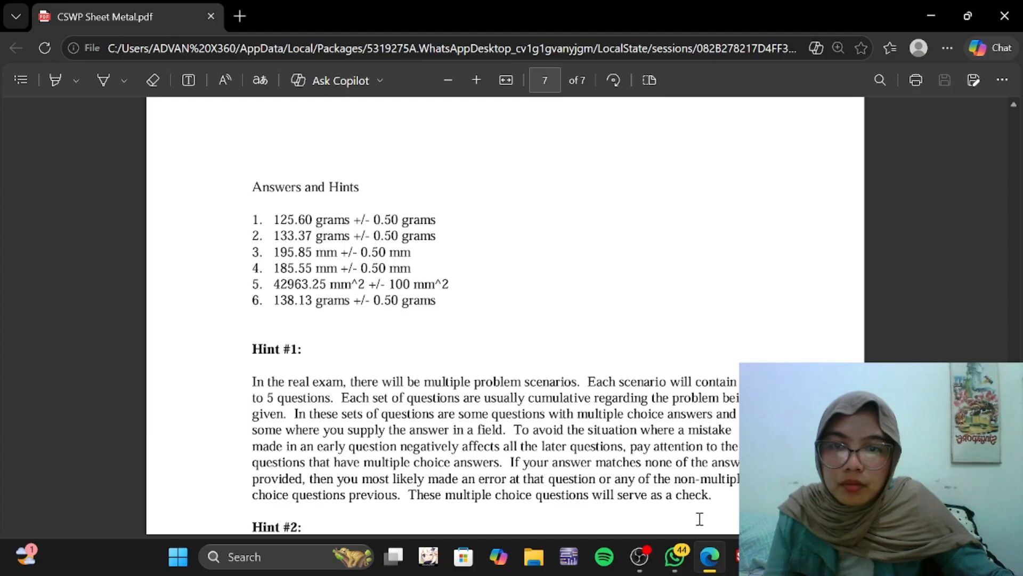
pyautogui.click(744, 557)
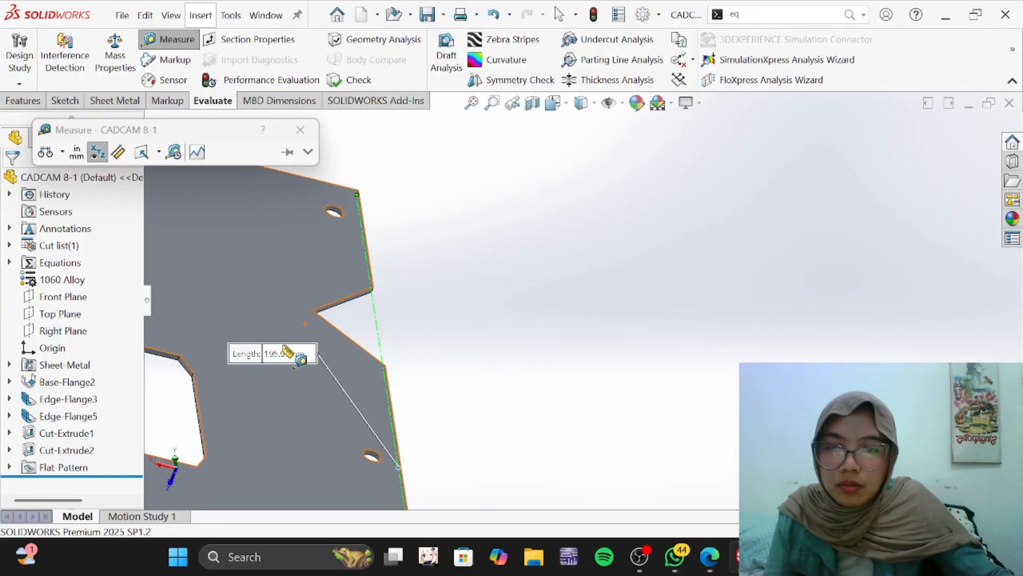
pyautogui.click(705, 558)
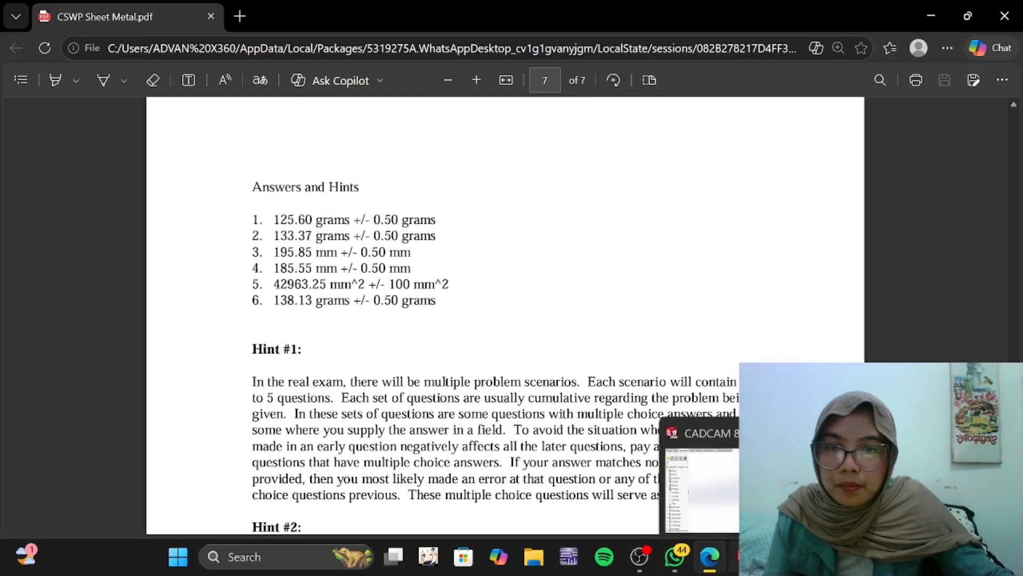
# Step: In the CADCAM 8-3 part, set the base flange sketch dimension D2@Sketch1 to global variable B (110 mm)
pyautogui.click(741, 557)
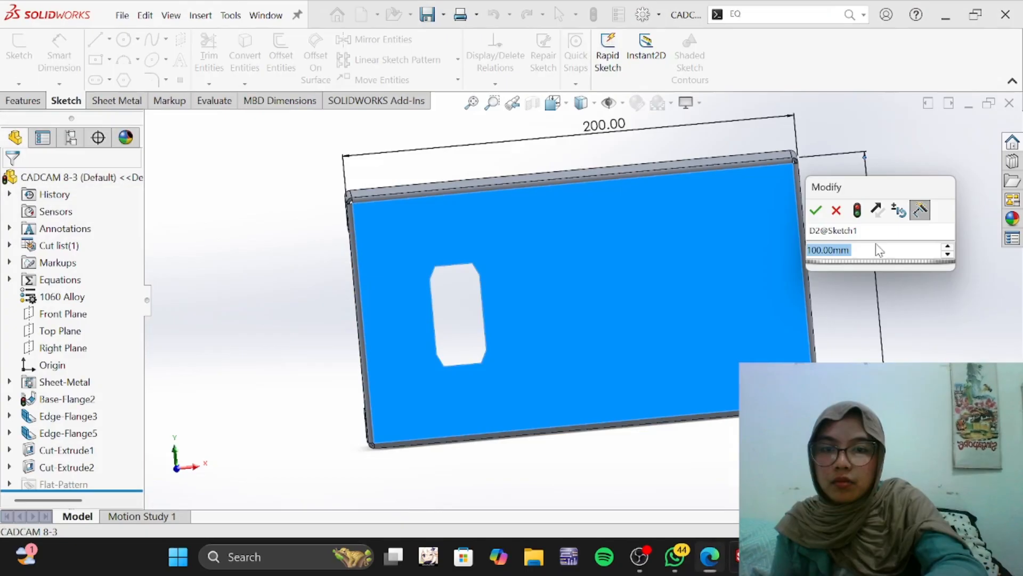
pyautogui.write('=B')
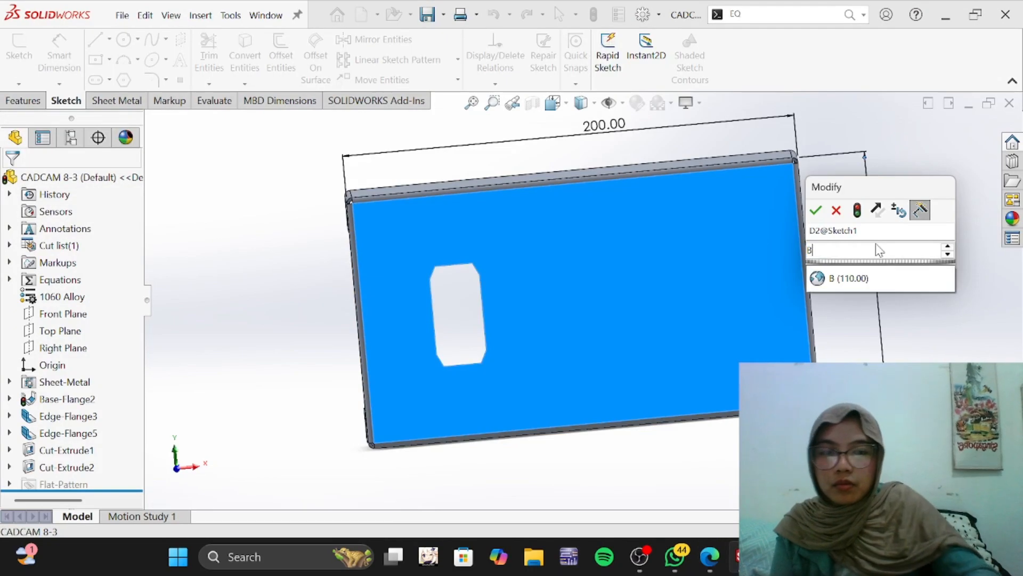
pyautogui.click(872, 276)
pyautogui.click(815, 210)
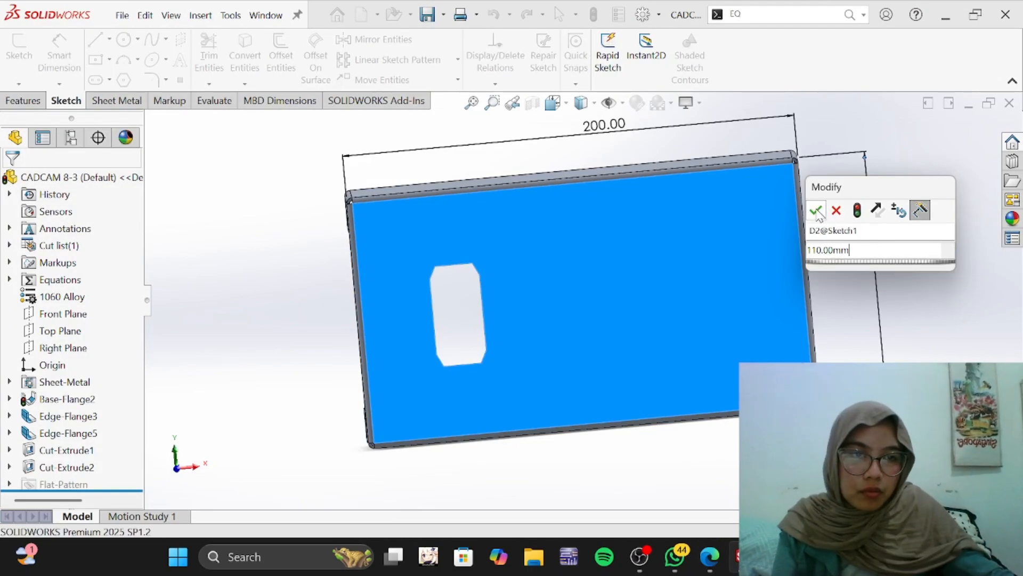
pyautogui.click(11, 183)
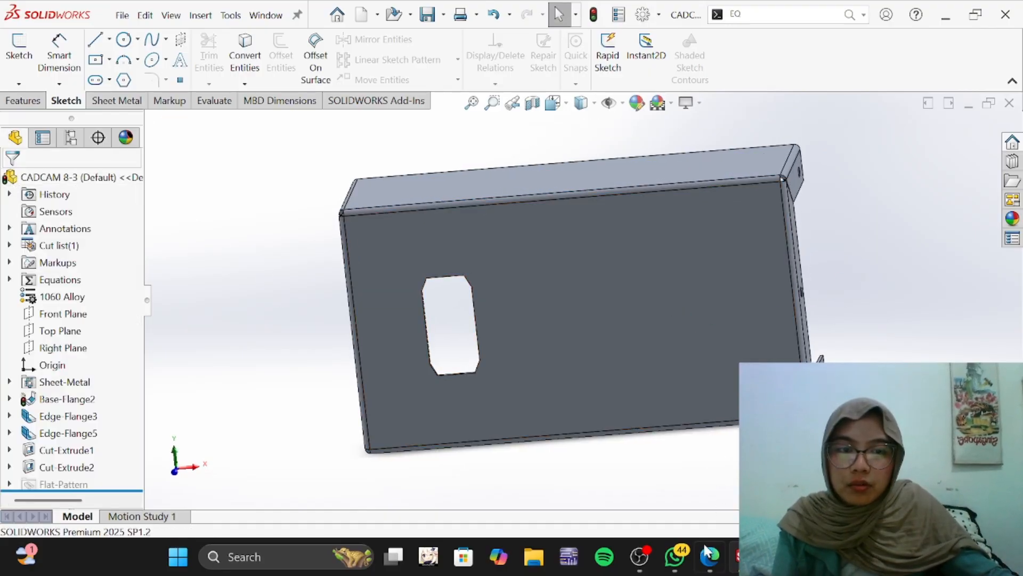
# Step: Check the PDF's primary part drawing and Question 1 parameters against the part to identify the flange dimension matching C
pyautogui.hotkey('alt', 'Tab')
pyautogui.scroll(5, 544, 426)
pyautogui.scroll(8, 512, 391)
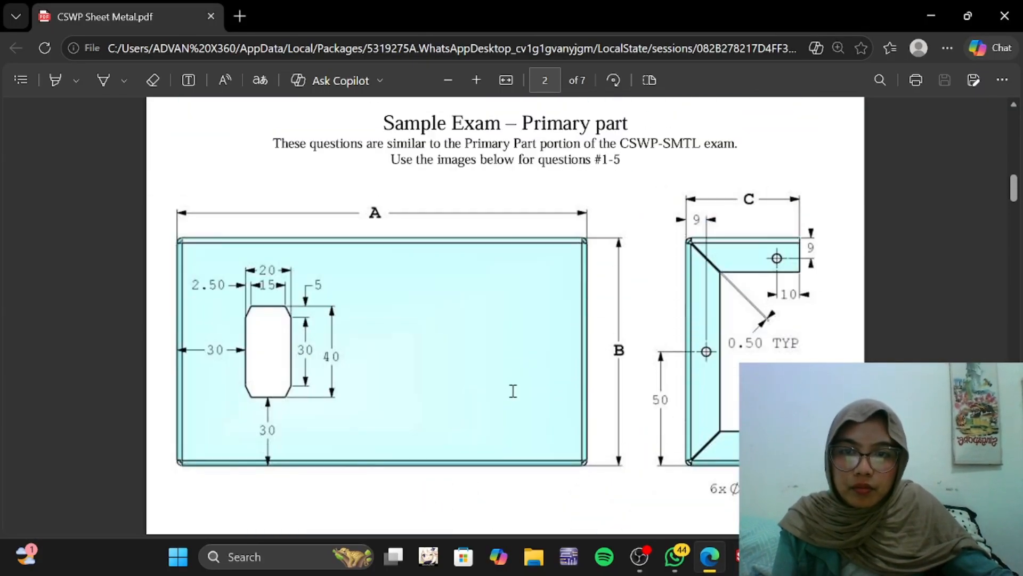
pyautogui.hotkey('alt', 'Tab')
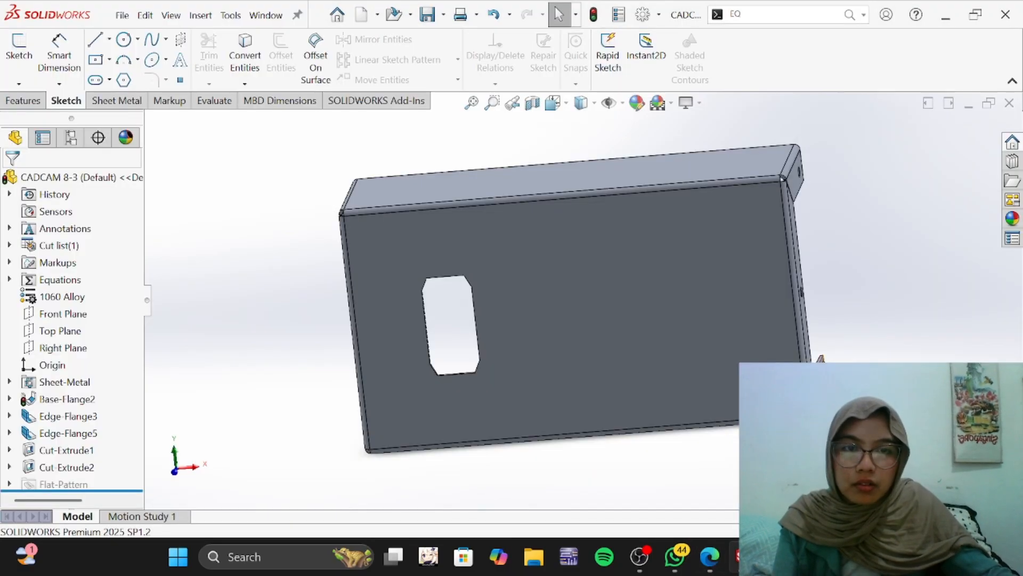
pyautogui.moveTo(818, 358); pyautogui.dragTo(698, 397, button='middle')
pyautogui.moveTo(656, 199); pyautogui.dragTo(712, 473, button='middle')
pyautogui.click(542, 171)
pyautogui.press('f')
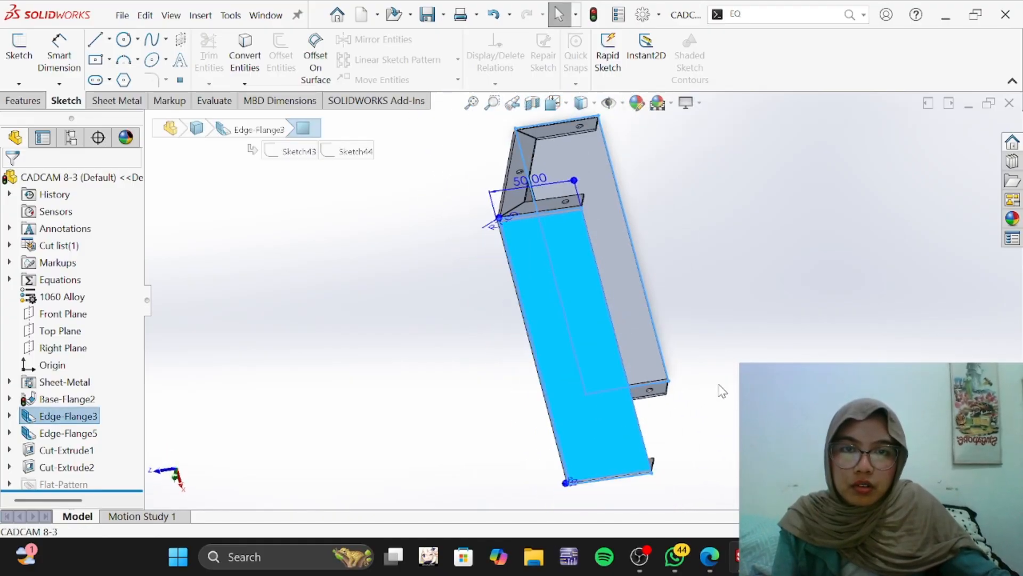
pyautogui.hotkey('alt', 'Tab')
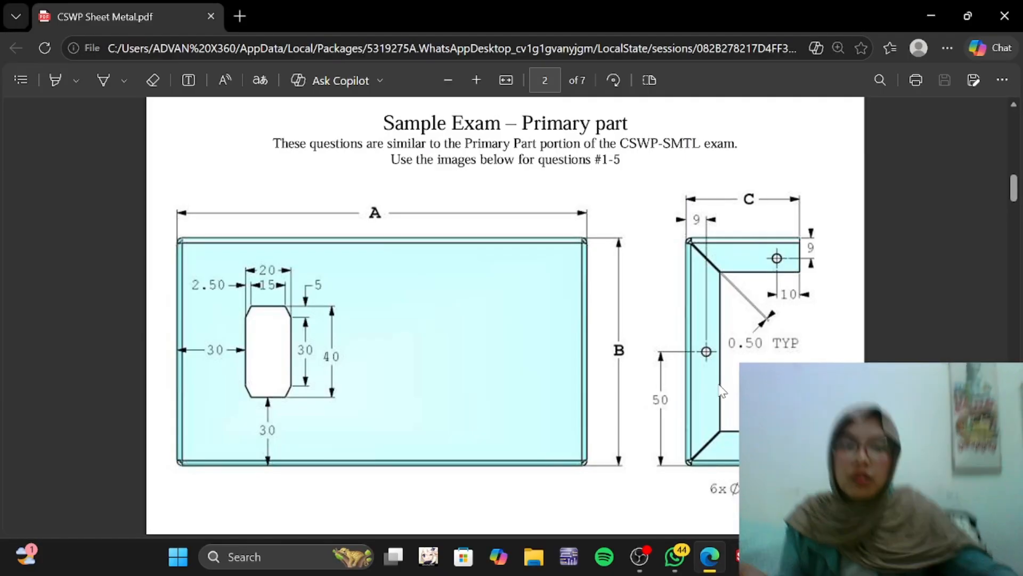
pyautogui.scroll(-15, 660, 281)
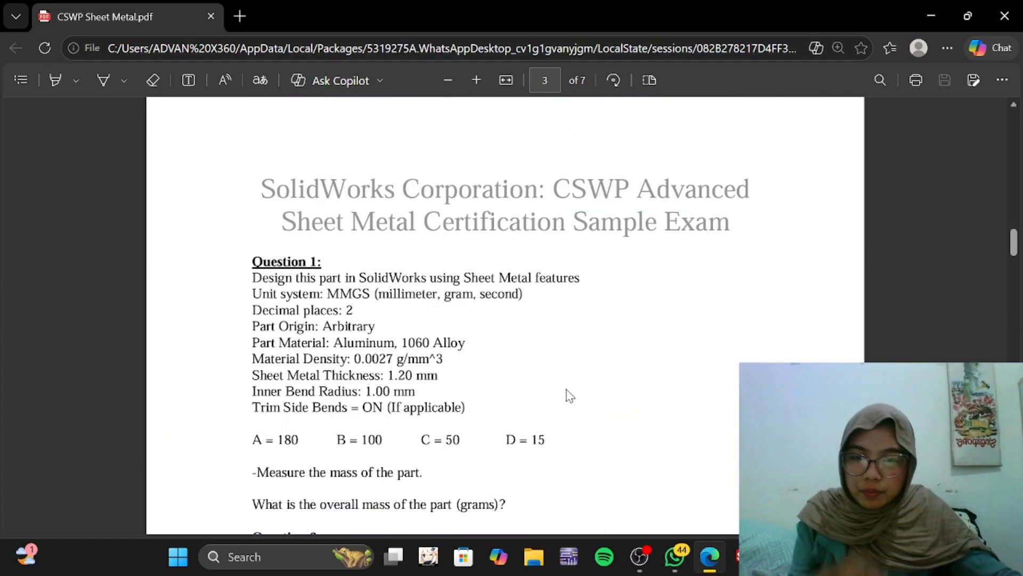
pyautogui.hotkey('alt', 'Tab')
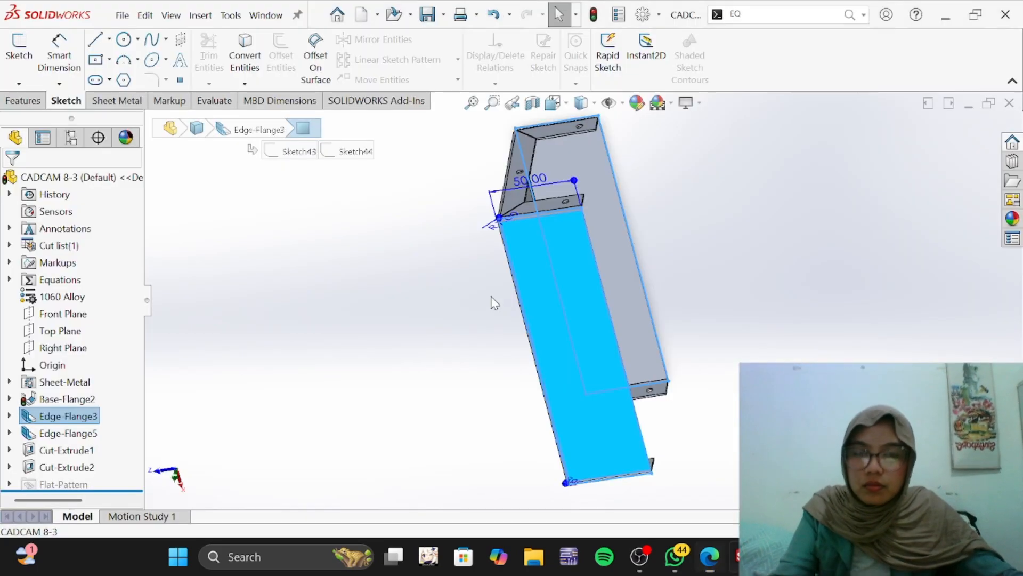
# Step: Set the length of Edge-Flange3, dimension D7, to global variable C (40 mm)
pyautogui.doubleClick(523, 181)
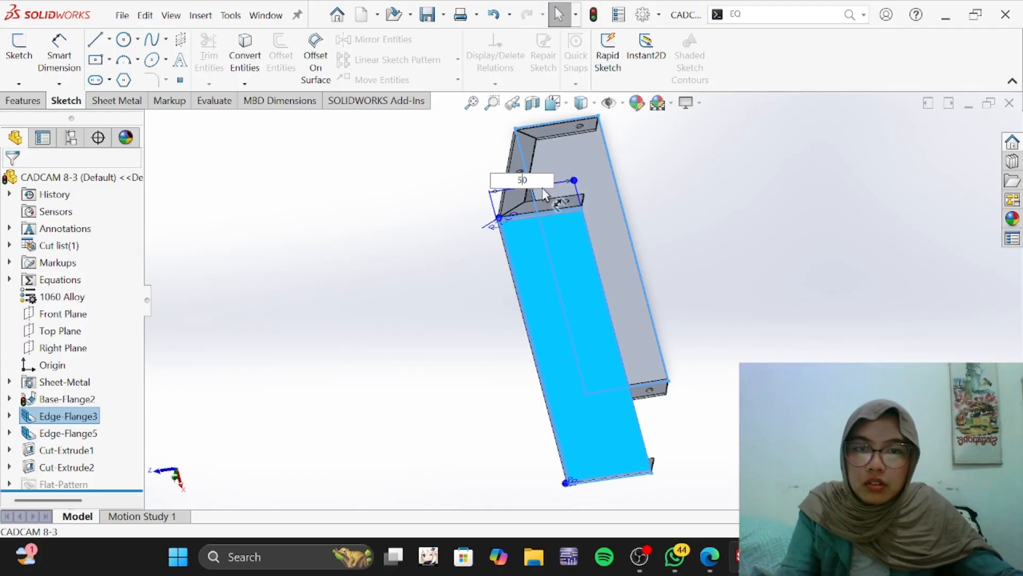
pyautogui.press('Return')
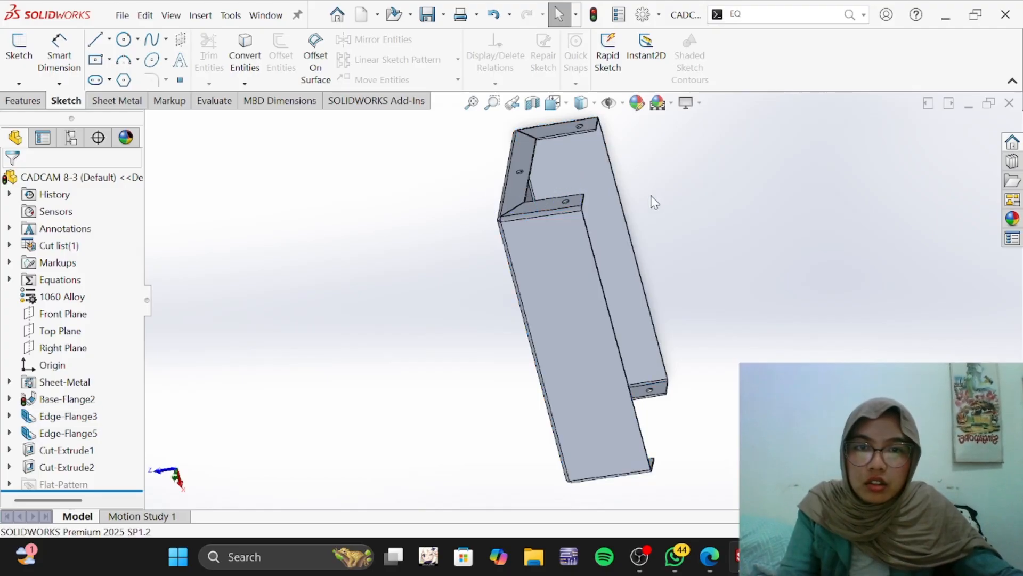
pyautogui.scroll(-3, 555, 274)
pyautogui.click(553, 272)
pyautogui.doubleClick(544, 158)
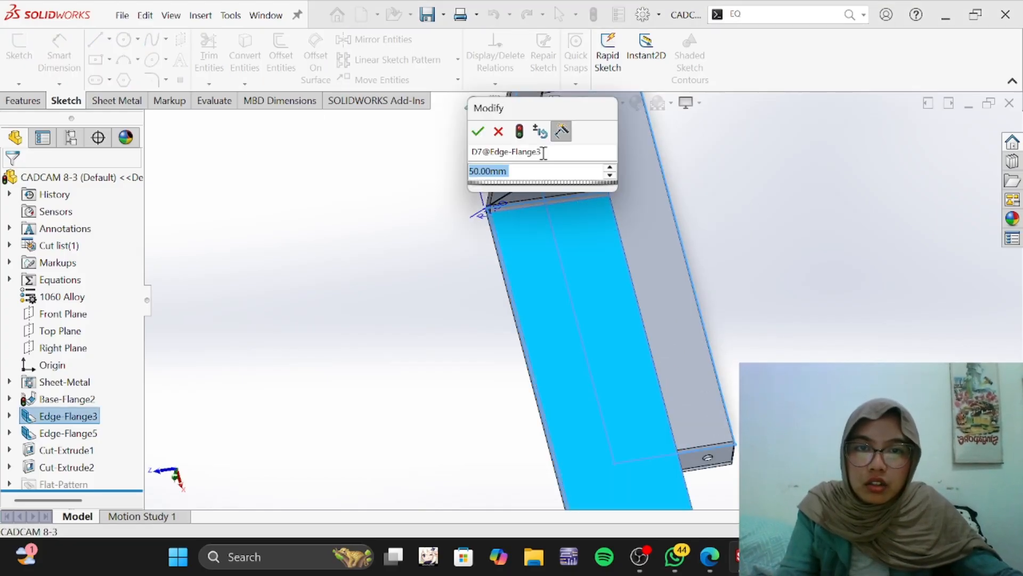
pyautogui.write('V')
pyautogui.press('BackSpace')
pyautogui.write('C')
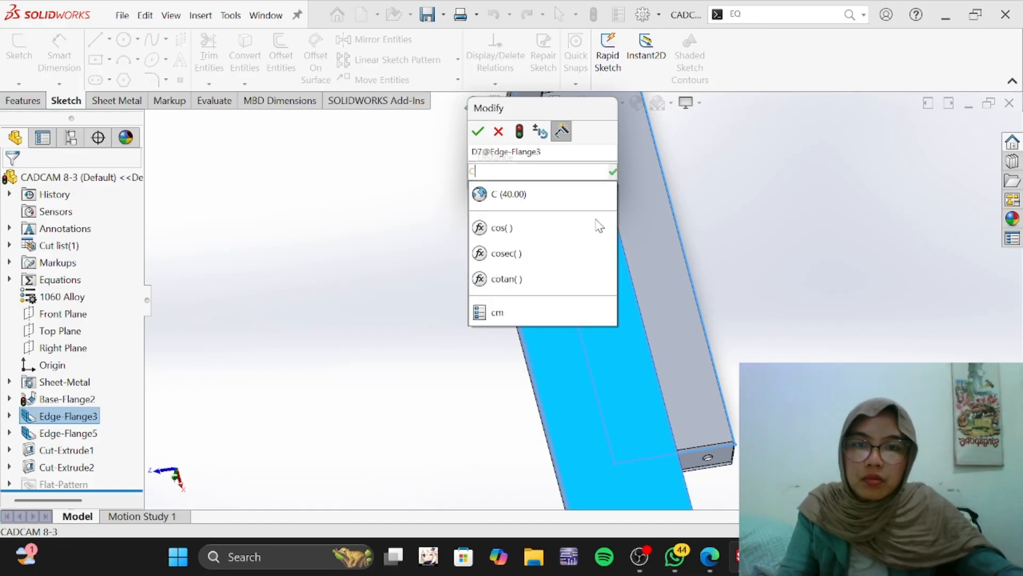
pyautogui.click(565, 200)
pyautogui.press('Return')
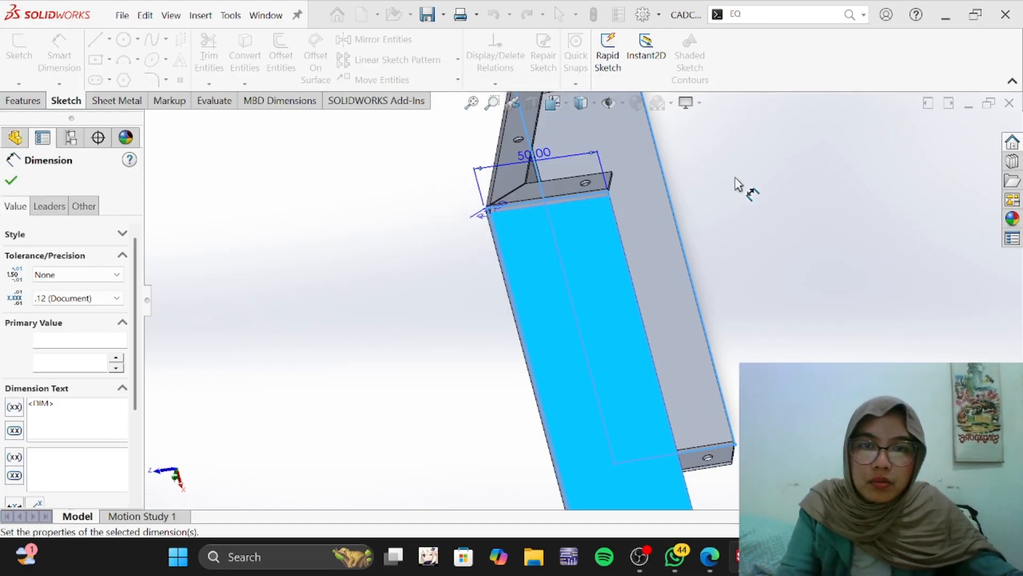
pyautogui.click(735, 177)
# Step: Inspect the two long side flanges and the Edge-Flange3 length dimension from several angles
pyautogui.moveTo(737, 185); pyautogui.dragTo(692, 229, button='middle')
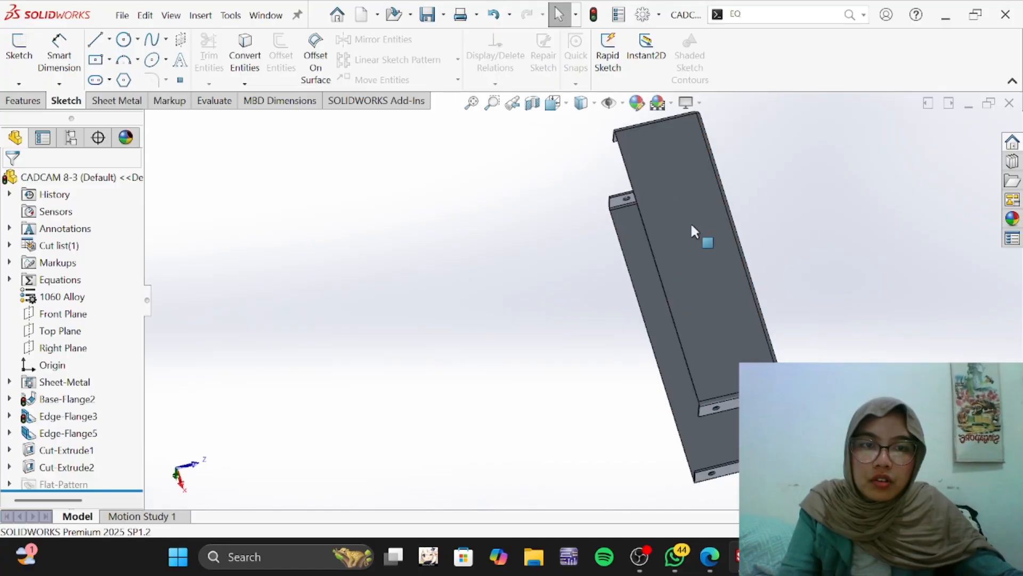
pyautogui.click(692, 226)
pyautogui.moveTo(783, 283); pyautogui.dragTo(679, 224, button='middle')
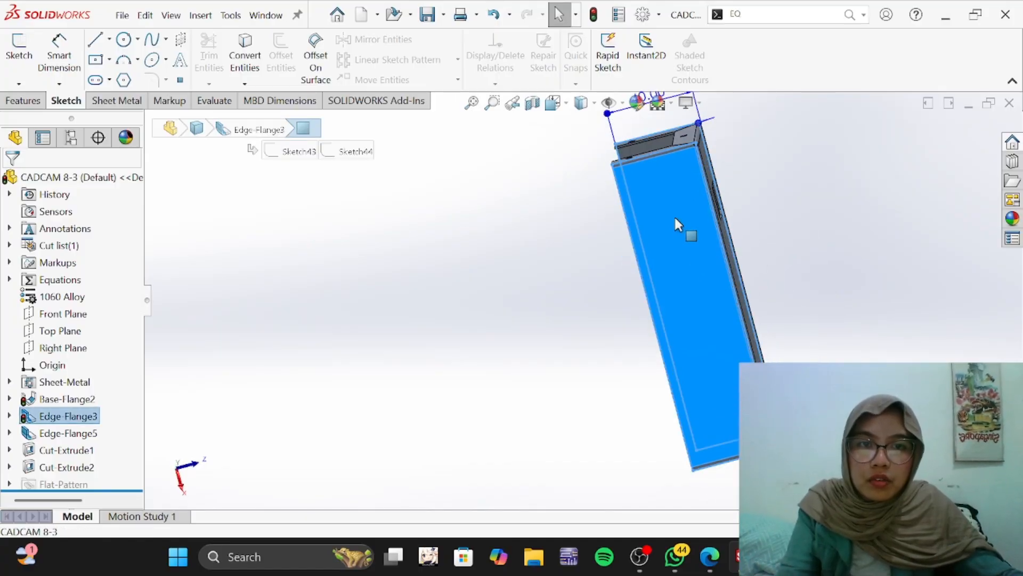
pyautogui.click(679, 224)
pyautogui.click(849, 214)
pyautogui.moveTo(773, 278); pyautogui.dragTo(848, 256, button='middle')
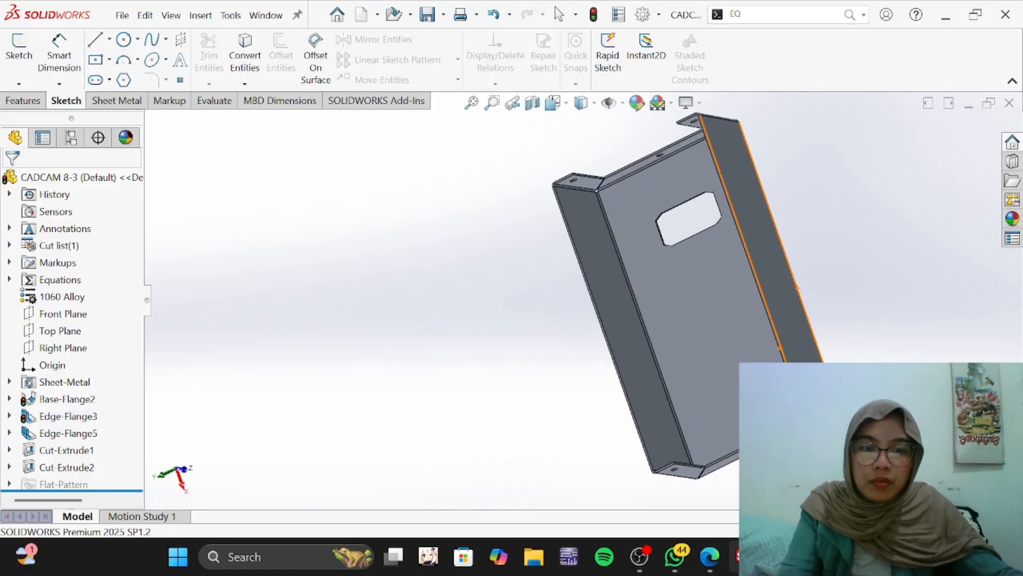
# Step: Inspect the part's end flanges against the PDF's isometric views and select Edge-Flange5 to show its dimensions
pyautogui.click(710, 555)
pyautogui.scroll(15, 518, 288)
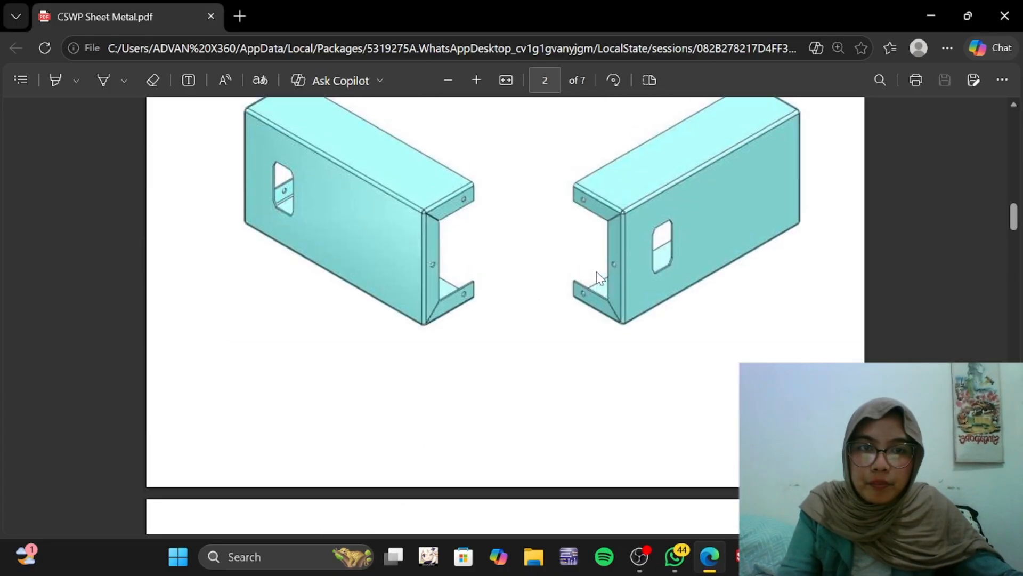
pyautogui.click(742, 555)
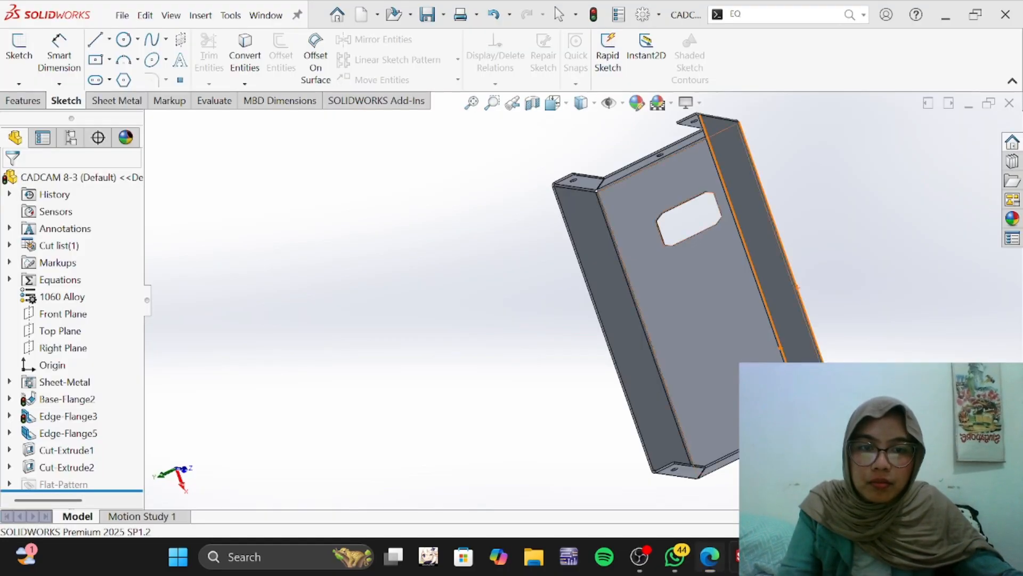
pyautogui.moveTo(768, 341); pyautogui.dragTo(720, 281, button='middle')
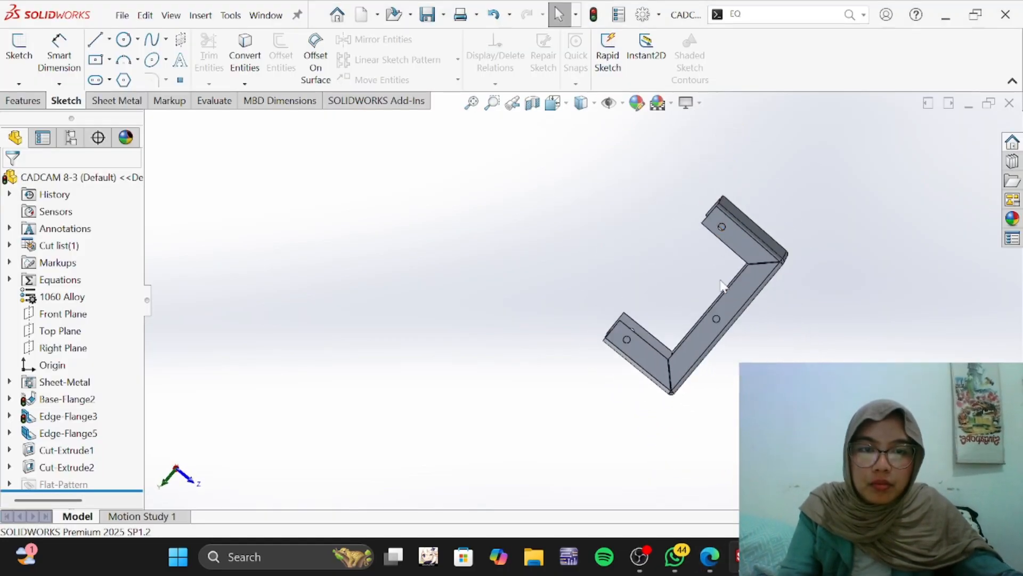
pyautogui.click(663, 355)
pyautogui.moveTo(810, 319); pyautogui.dragTo(680, 307, button='middle')
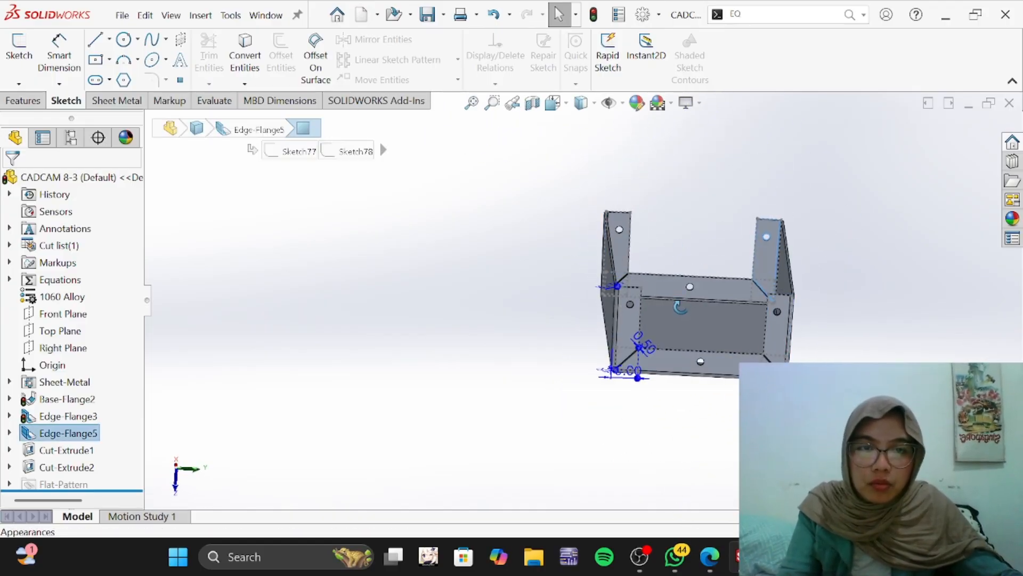
pyautogui.scroll(3, 683, 320)
pyautogui.scroll(-7, 683, 320)
pyautogui.click(778, 289)
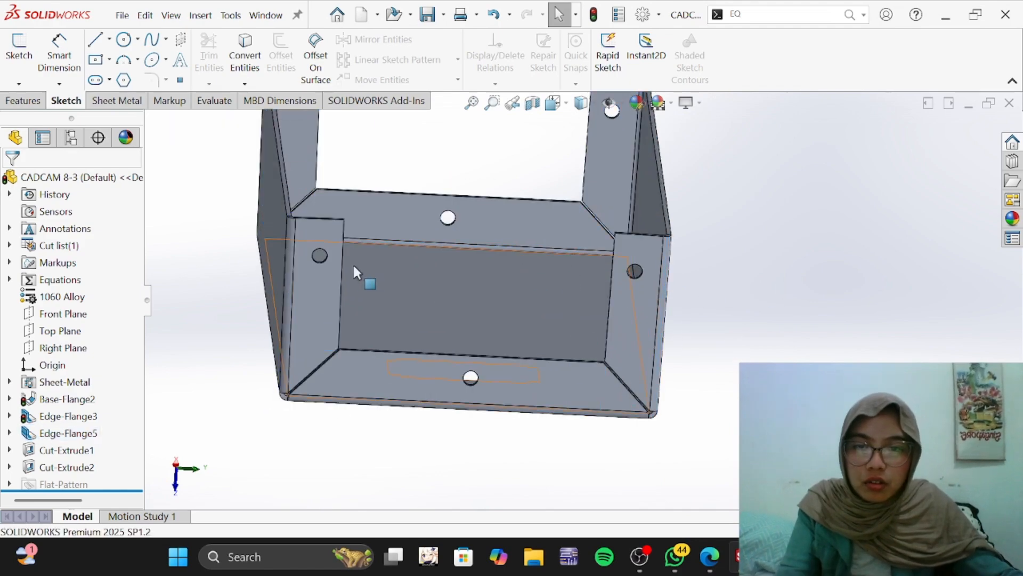
pyautogui.scroll(3, 356, 271)
pyautogui.click(411, 309)
pyautogui.scroll(2, 459, 314)
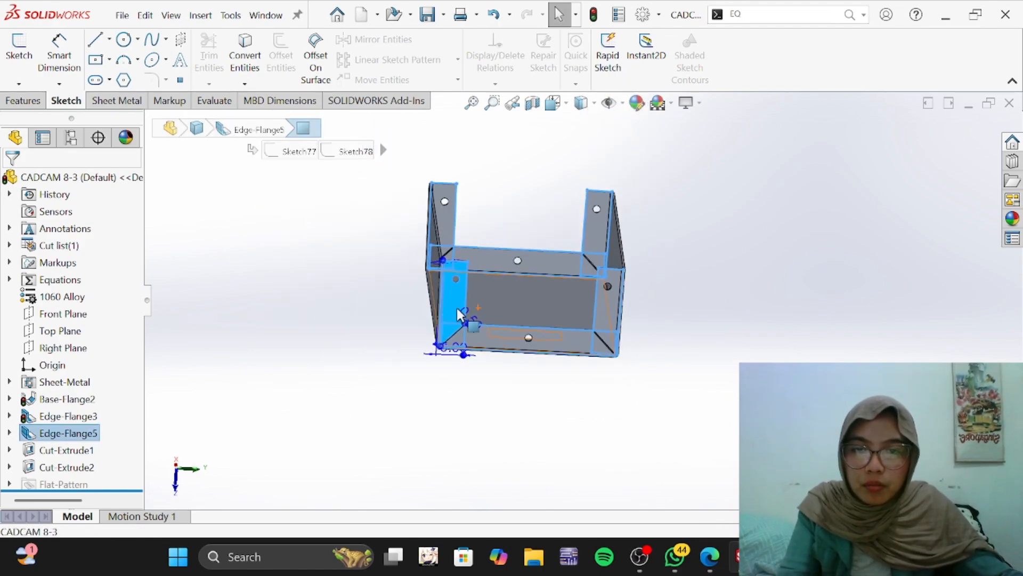
pyautogui.scroll(-3, 527, 318)
# Step: Check dimension D in the PDF drawing and set the Edge-Flange5 length, D7, to global variable D (18 mm)
pyautogui.hotkey('alt', 'Tab')
pyautogui.scroll(-1, 730, 342)
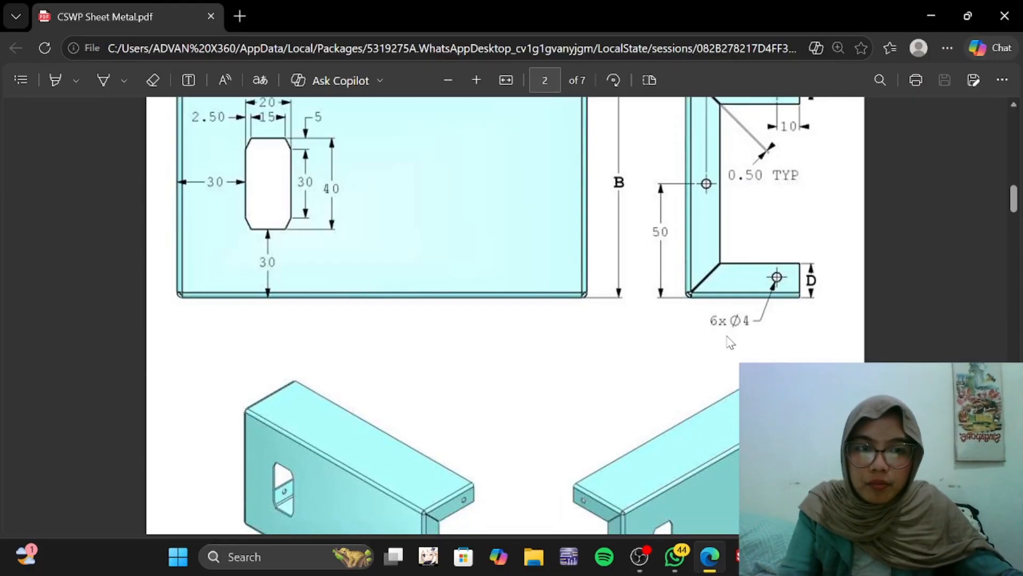
pyautogui.scroll(10, 549, 399)
pyautogui.scroll(-8, 527, 401)
pyautogui.hotkey('alt', 'Tab')
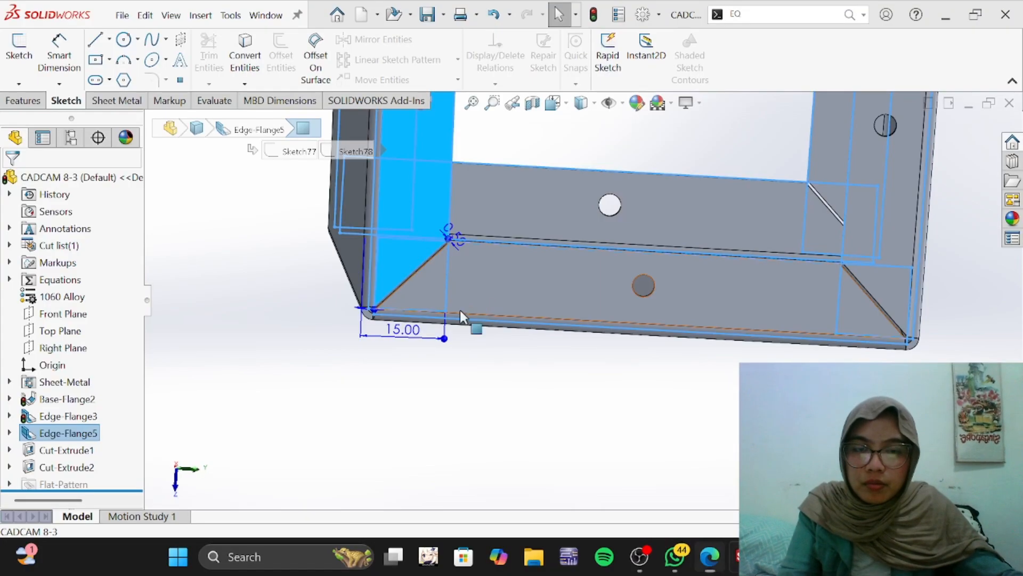
pyautogui.doubleClick(403, 329)
pyautogui.write('D')
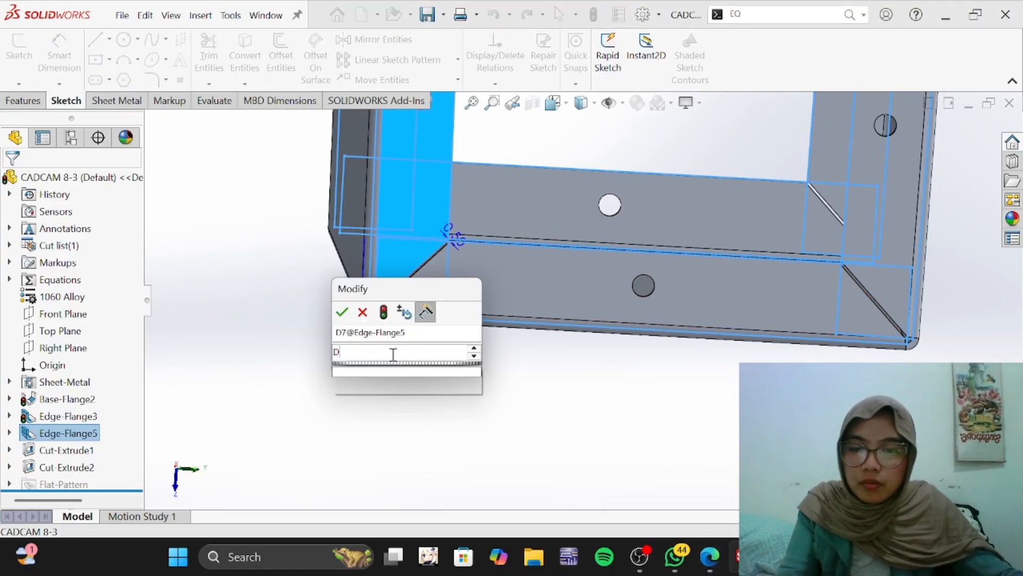
pyautogui.click(378, 385)
pyautogui.click(342, 312)
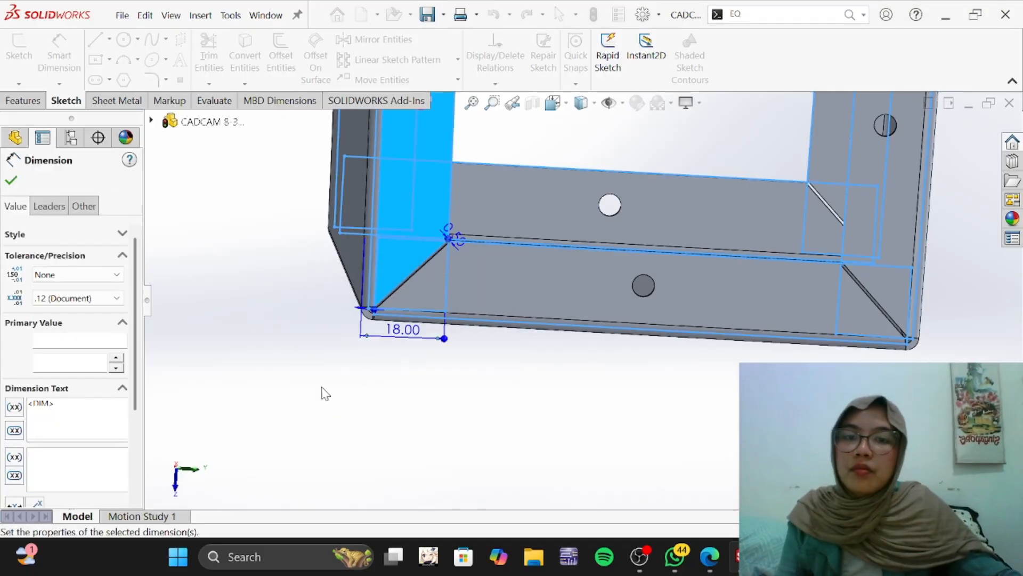
pyautogui.click(369, 403)
# Step: Rebuild the CADCAM 8-3 part and evaluate its mass properties
pyautogui.scroll(2, 543, 230)
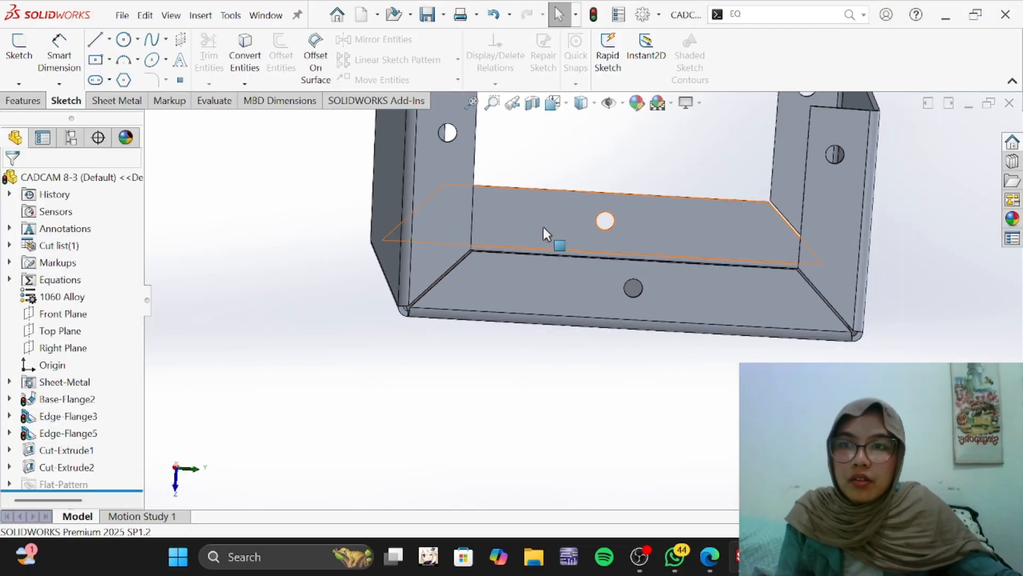
pyautogui.scroll(3, 570, 203)
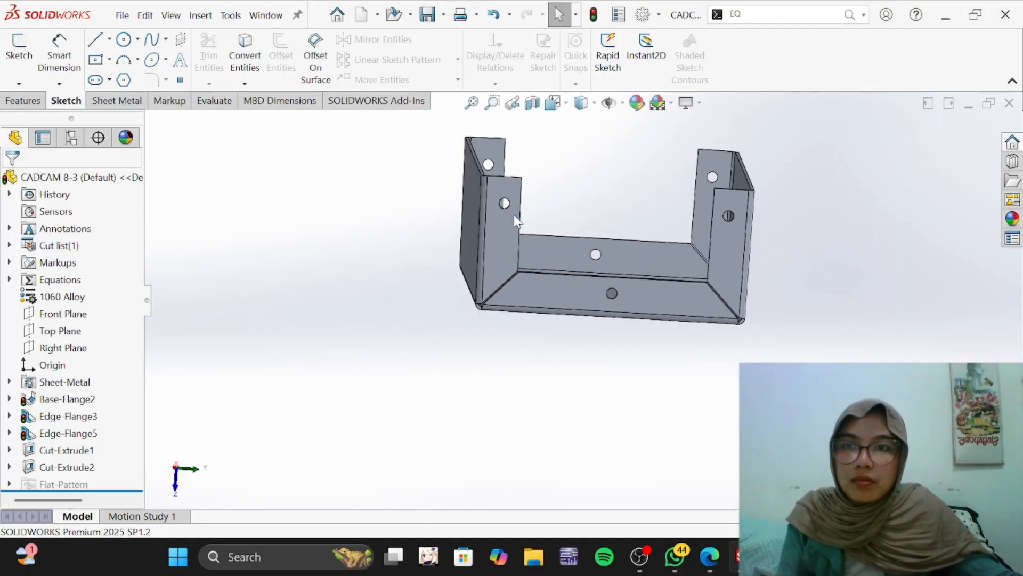
pyautogui.click(213, 102)
pyautogui.click(115, 53)
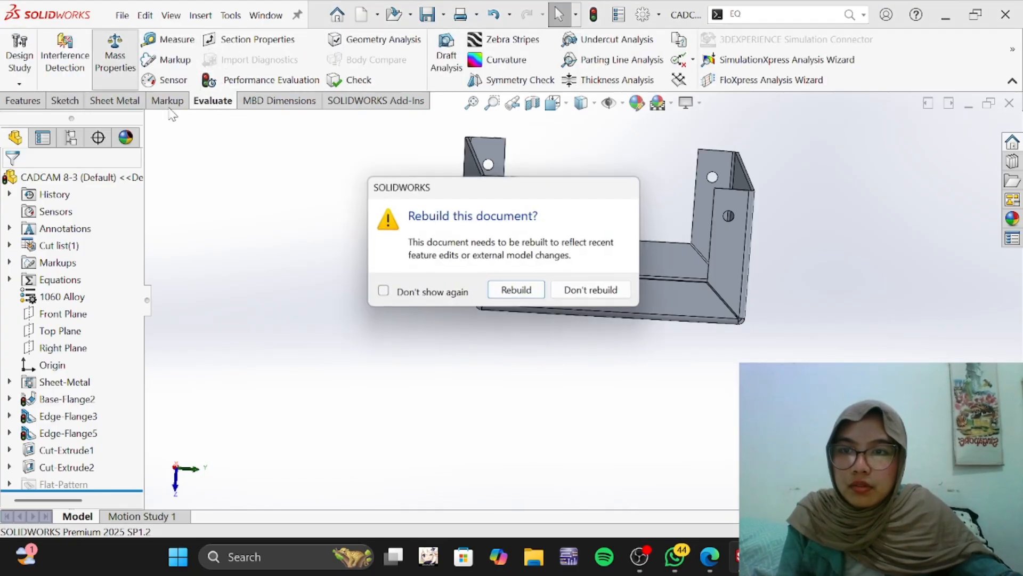
pyautogui.click(517, 293)
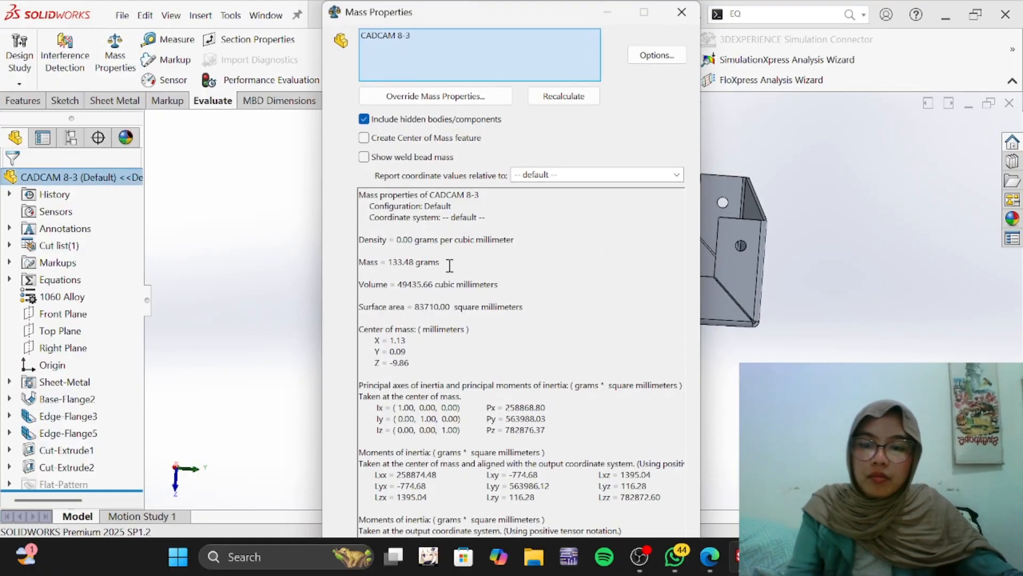
# Step: Compare the part's mass with answer 2 in the PDF's answer list, and close the mass properties
pyautogui.hotkey('alt', 'Tab')
pyautogui.scroll(-10, 335, 342)
pyautogui.scroll(-20, 337, 341)
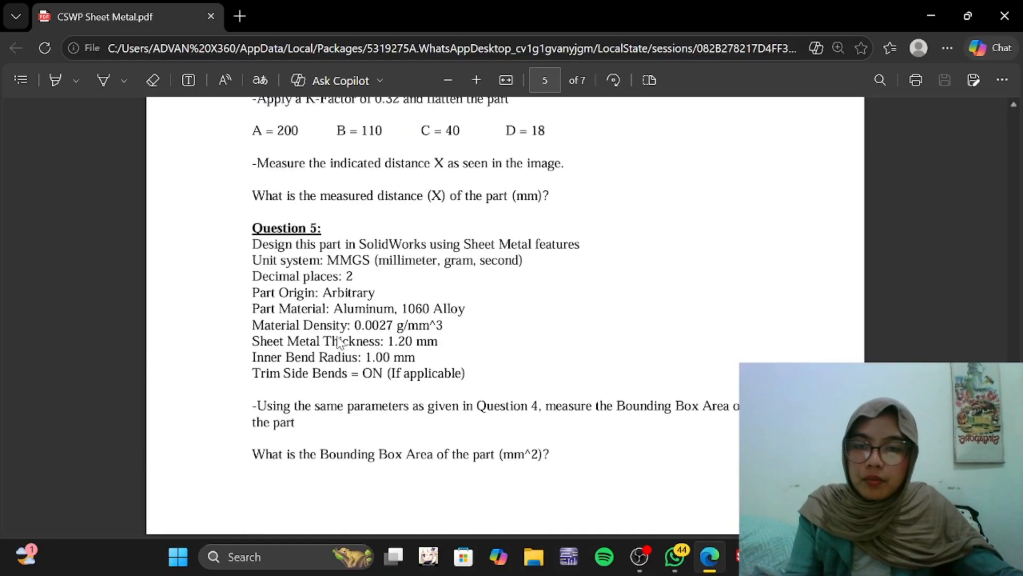
pyautogui.scroll(2, 340, 343)
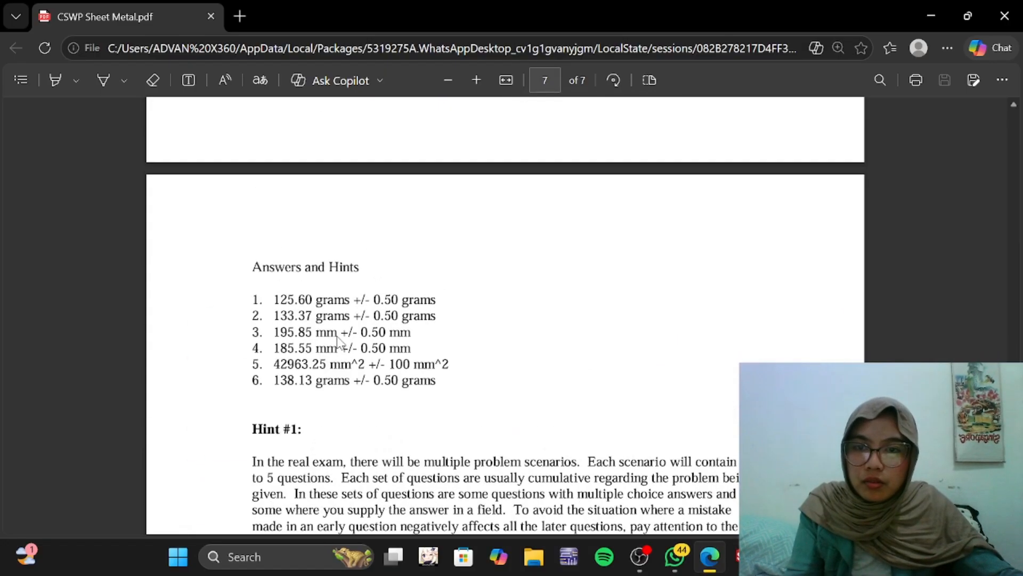
pyautogui.moveTo(275, 316); pyautogui.dragTo(434, 316)
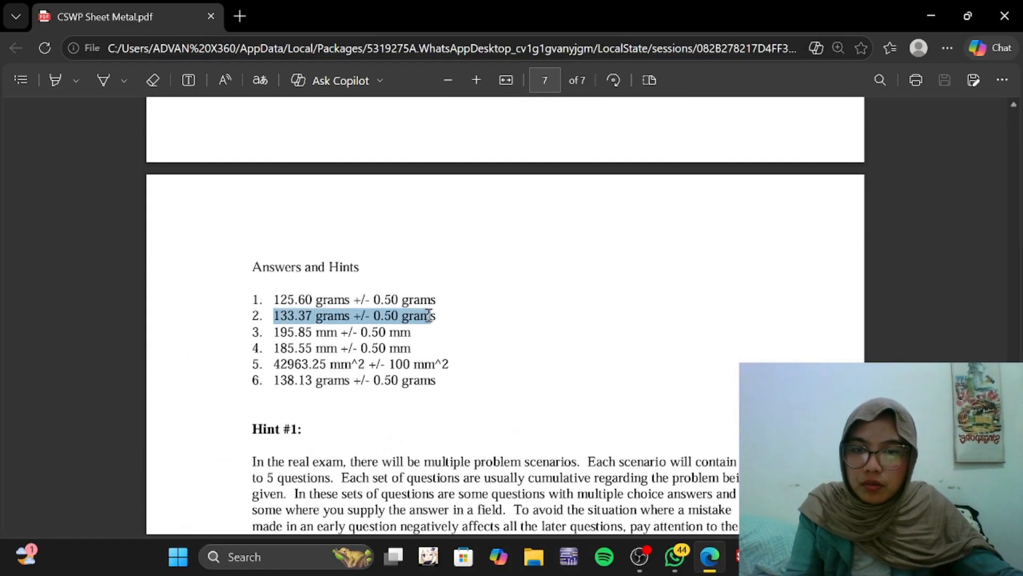
pyautogui.hotkey('alt', 'Tab')
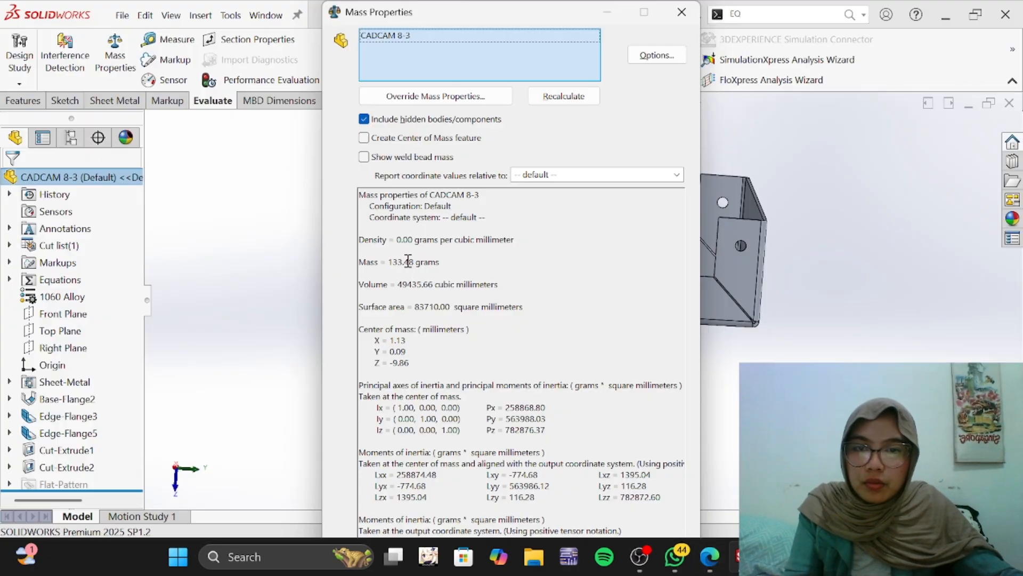
pyautogui.click(681, 12)
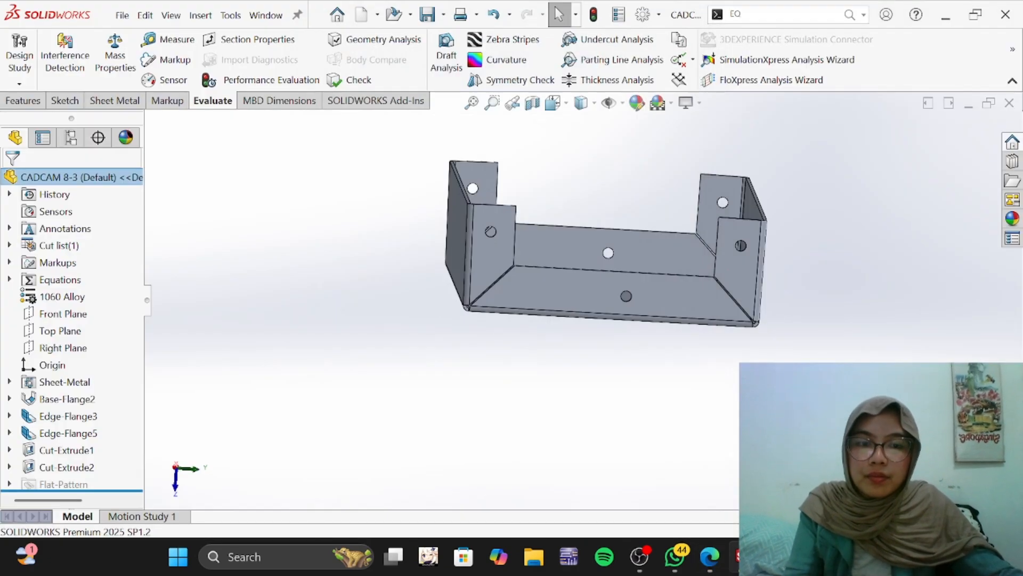
# Step: Switch to the CADCAM 8-2 part and review the K-factor and A to D parameters of Question 4 in the PDF
pyautogui.click(637, 557)
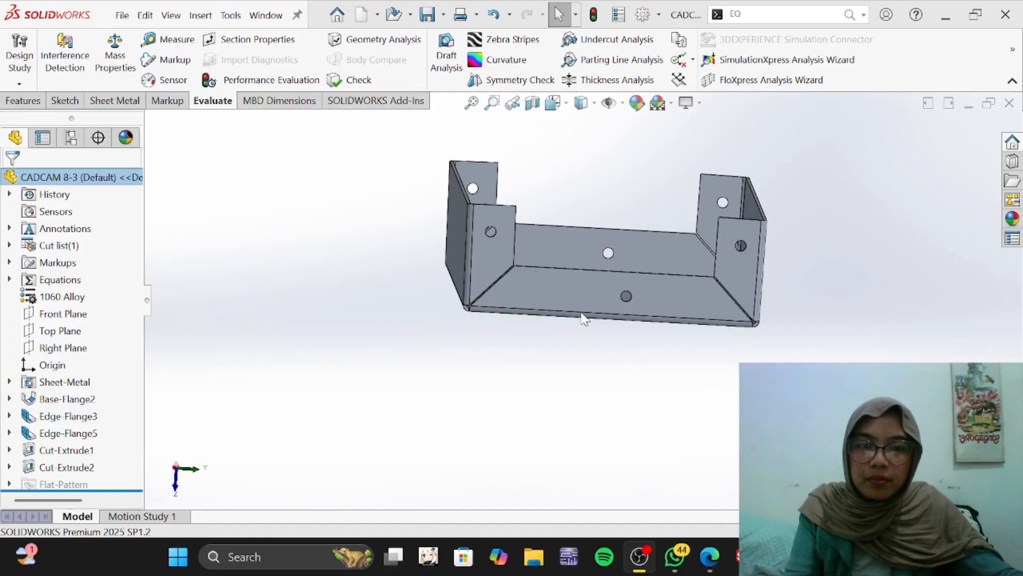
pyautogui.hotkey('alt', 'Tab')
pyautogui.hotkey('alt', 'Tab')
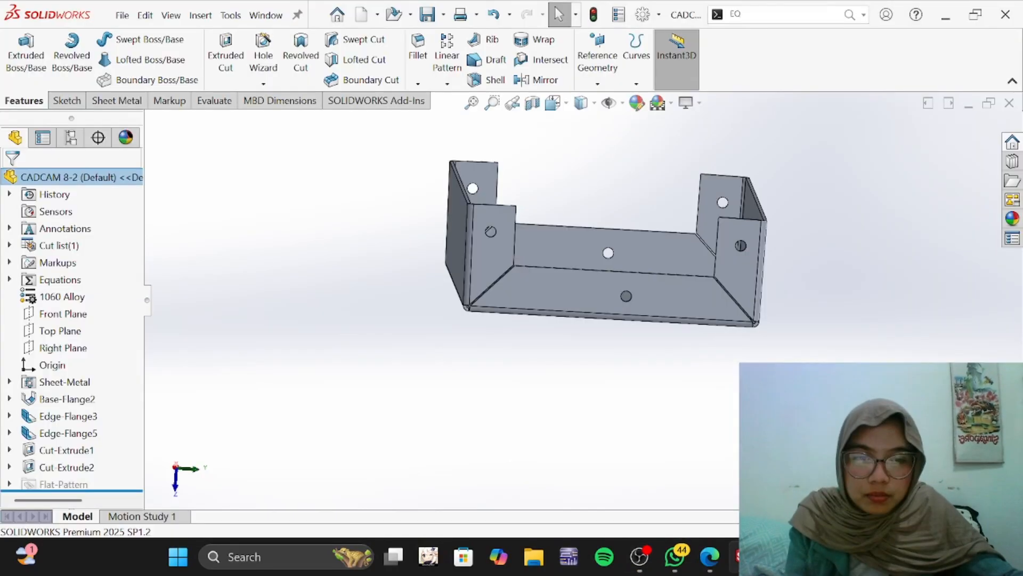
pyautogui.click(706, 561)
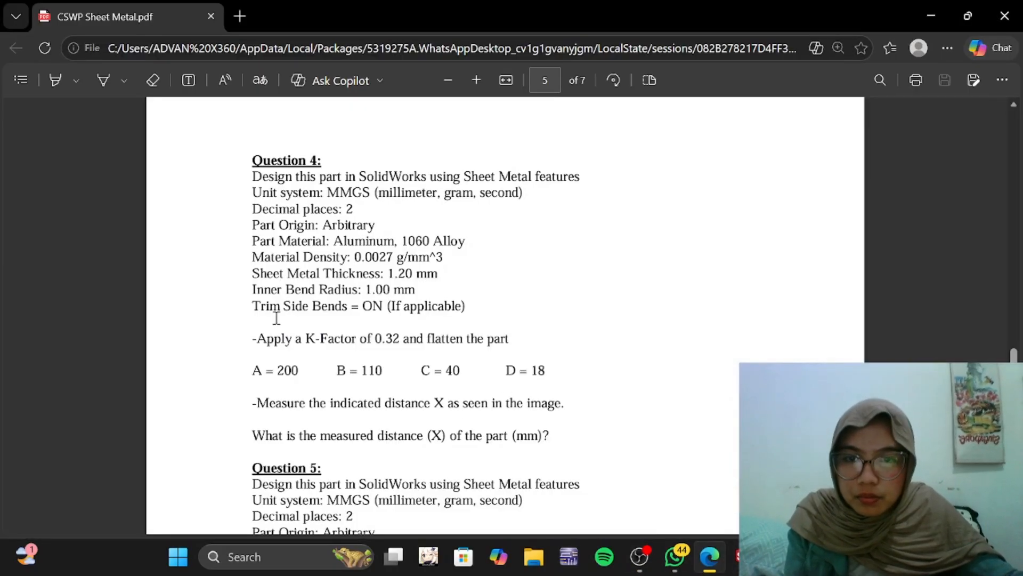
pyautogui.moveTo(258, 364); pyautogui.dragTo(566, 377)
pyautogui.moveTo(255, 339); pyautogui.dragTo(514, 341)
pyautogui.click(738, 556)
# Step: Flatten the CADCAM 8-2 sheet metal part
pyautogui.scroll(3, 705, 323)
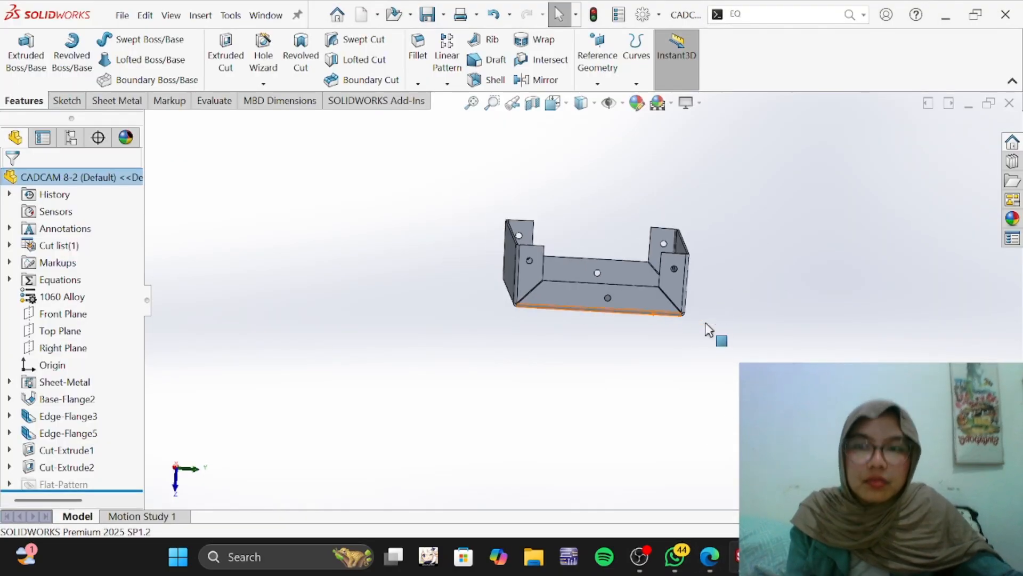
pyautogui.scroll(-2, 586, 225)
pyautogui.scroll(-2, 586, 229)
pyautogui.click(120, 101)
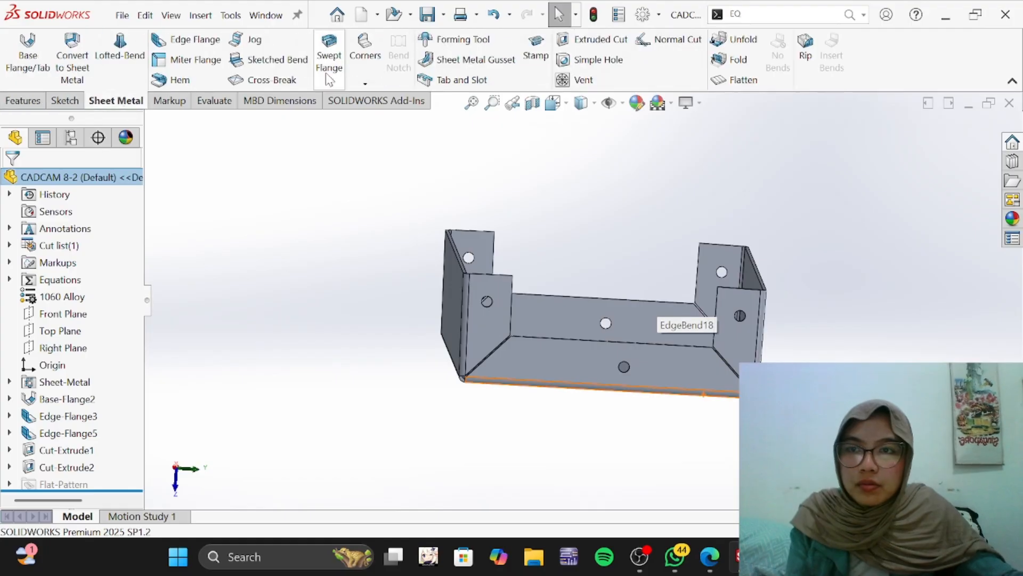
pyautogui.click(741, 81)
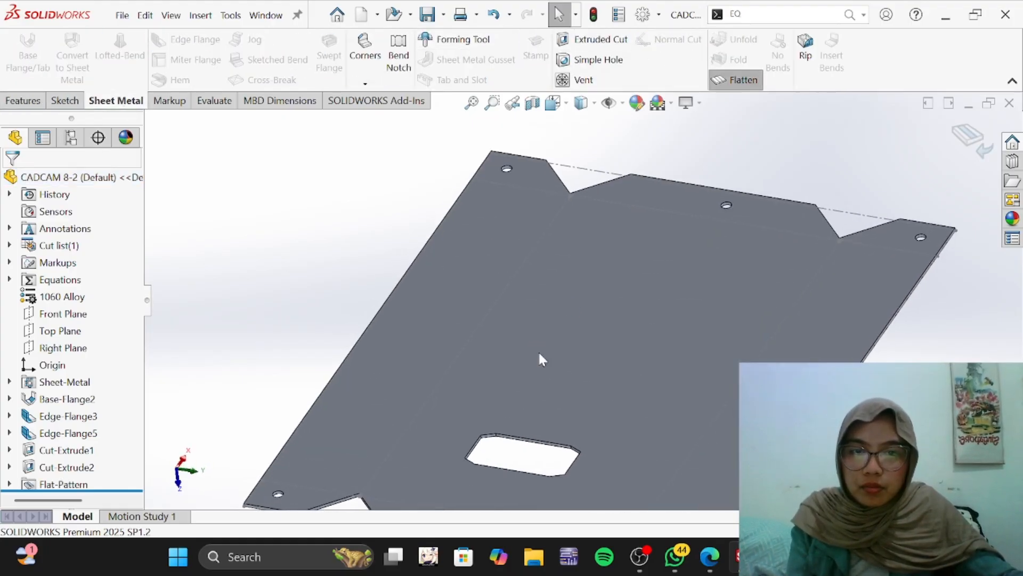
# Step: Edit the Sheet-Metal feature of CADCAM 8-2 and set its bend allowance K-factor to 0.32
pyautogui.click(52, 387)
pyautogui.click(68, 348)
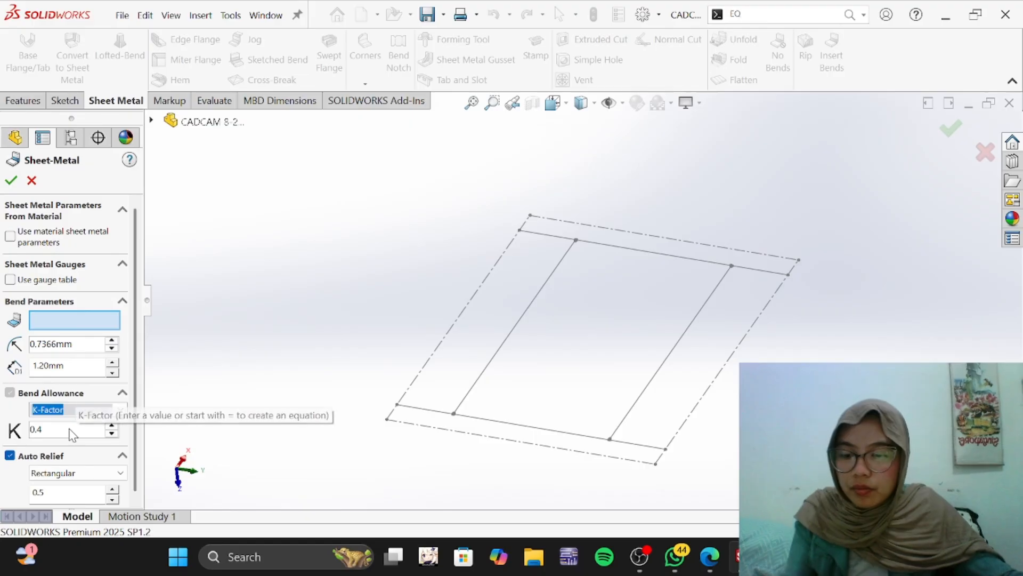
pyautogui.hotkey('alt', 'Tab')
pyautogui.hotkey('alt', 'Tab')
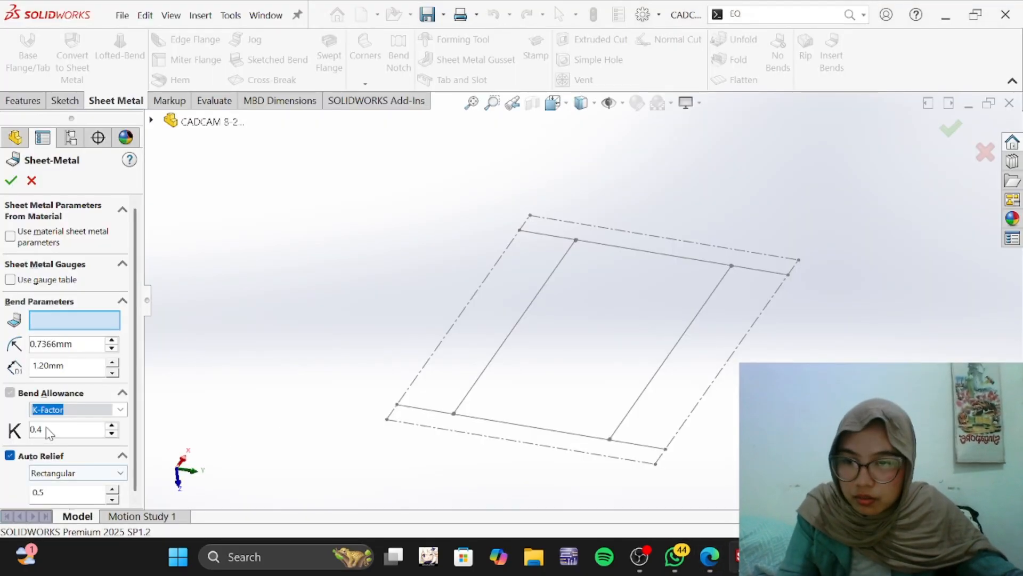
pyautogui.press('BackSpace')
pyautogui.write('32')
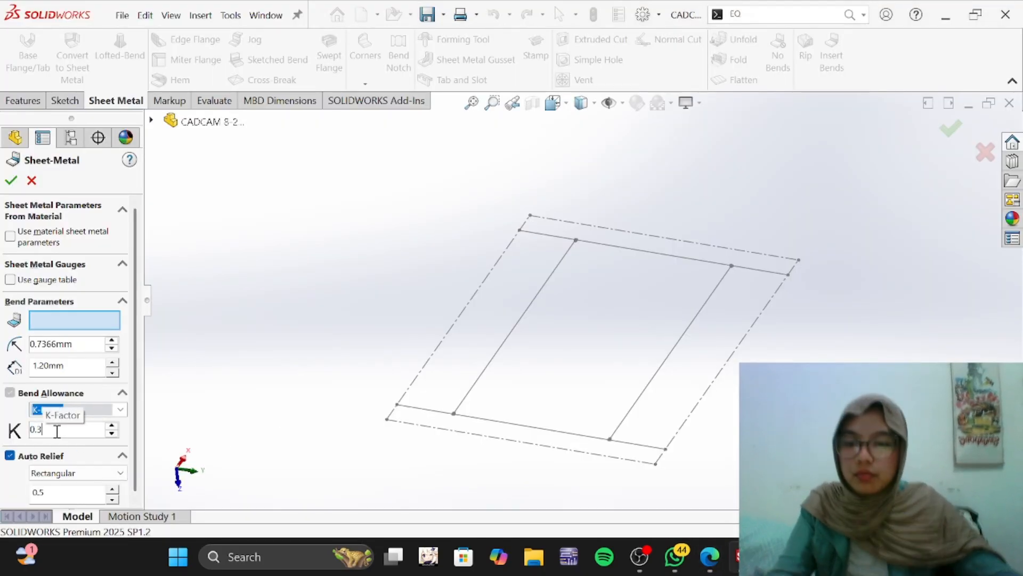
pyautogui.click(11, 180)
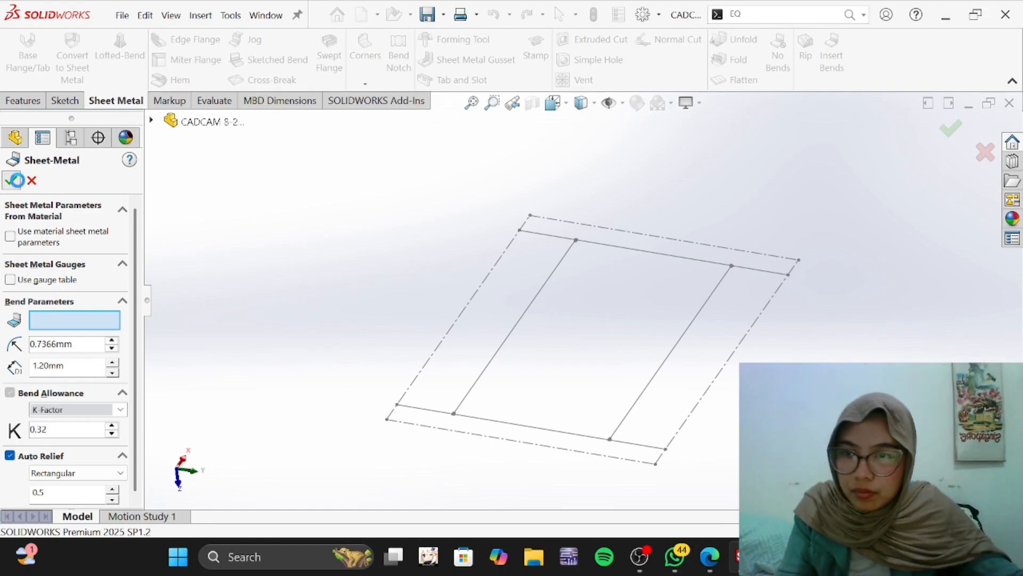
# Step: Measure distance X along the dashed line across the notched end of the flattened part
pyautogui.click(213, 101)
pyautogui.click(170, 39)
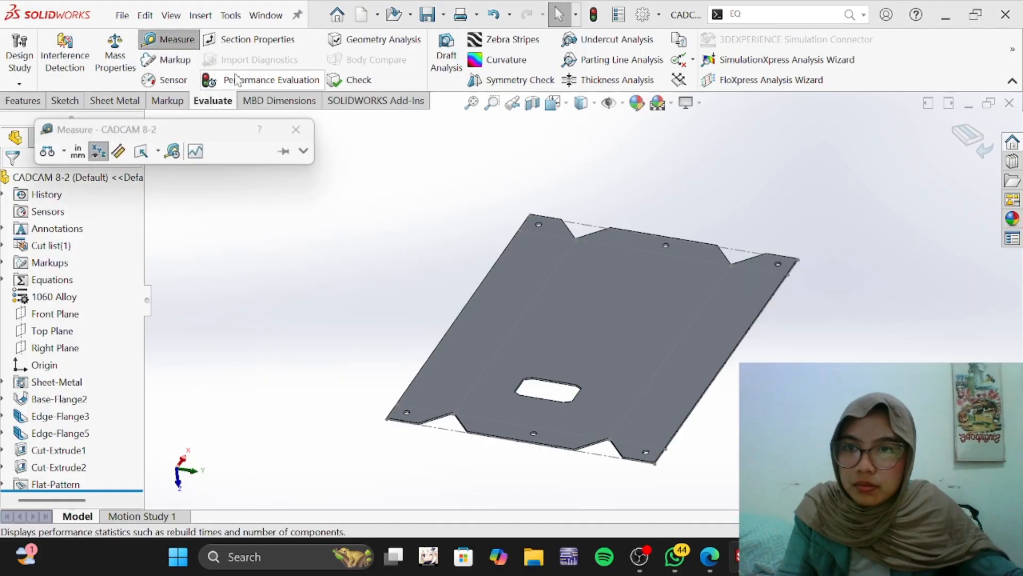
pyautogui.click(584, 225)
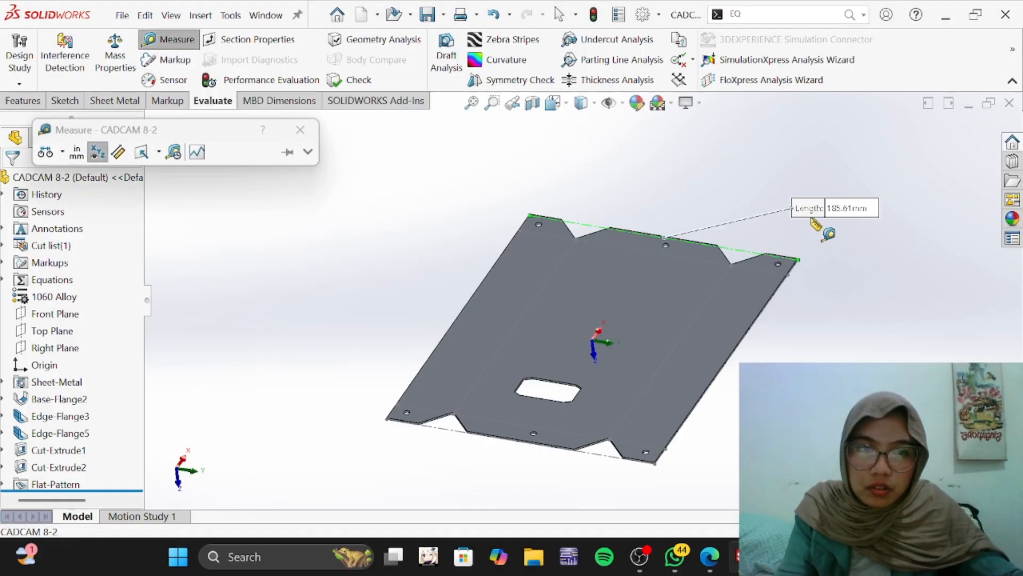
pyautogui.scroll(3, 799, 246)
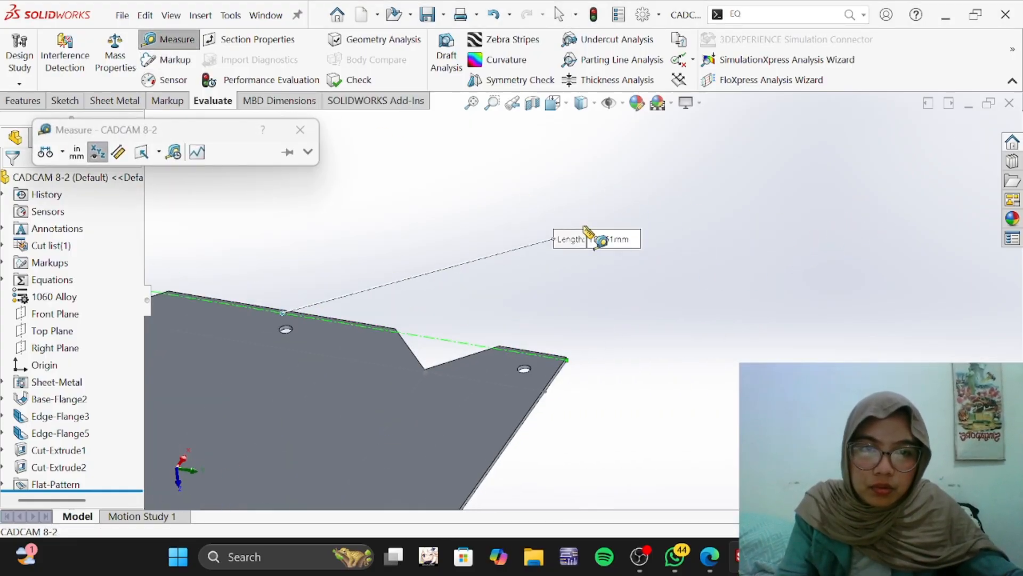
# Step: Compare the measured distance X with answer 4 in the PDF's answer list
pyautogui.hotkey('alt', 'Tab')
pyautogui.scroll(-20, 446, 357)
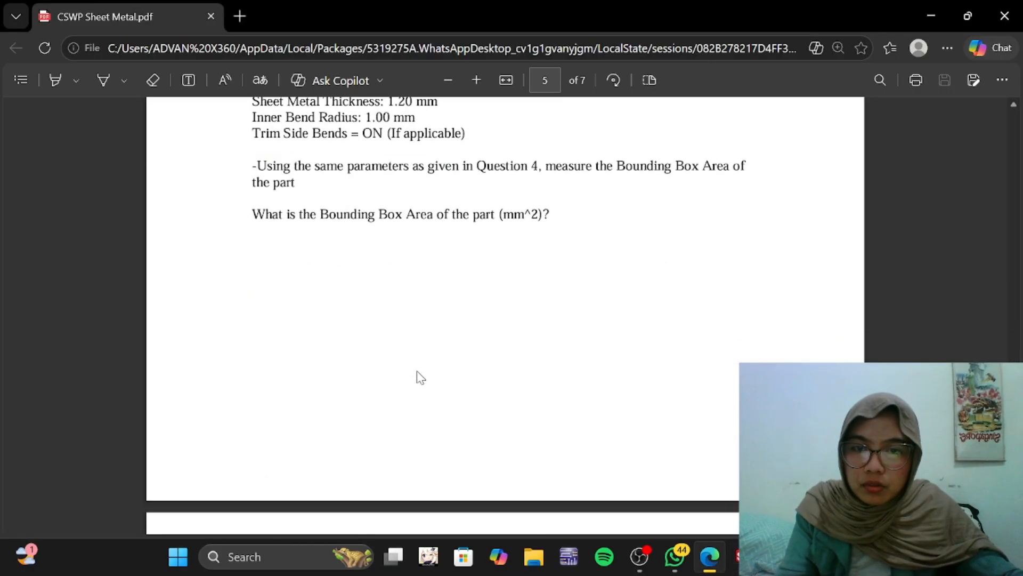
pyautogui.scroll(-1, 377, 325)
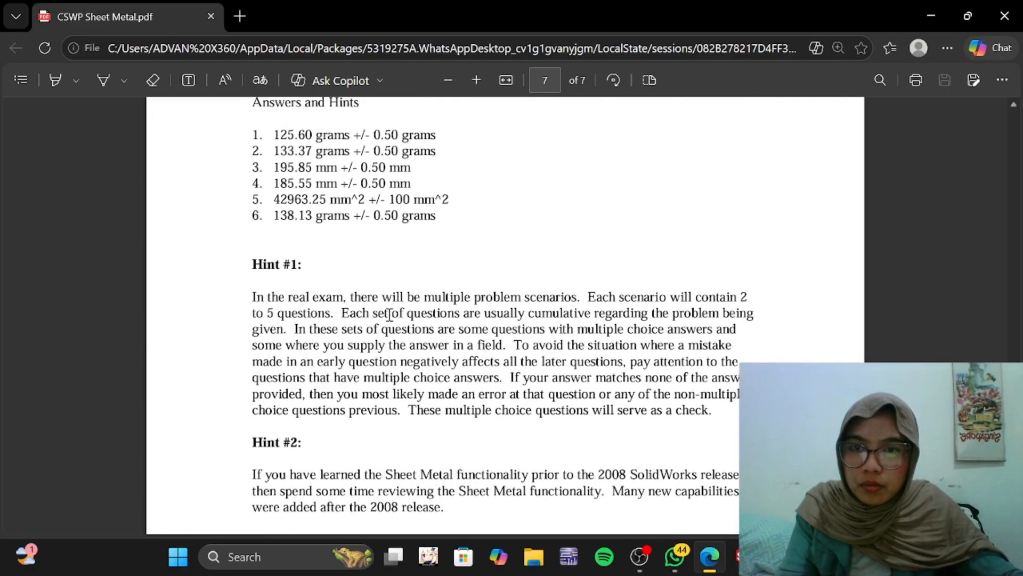
pyautogui.moveTo(274, 192); pyautogui.dragTo(391, 190)
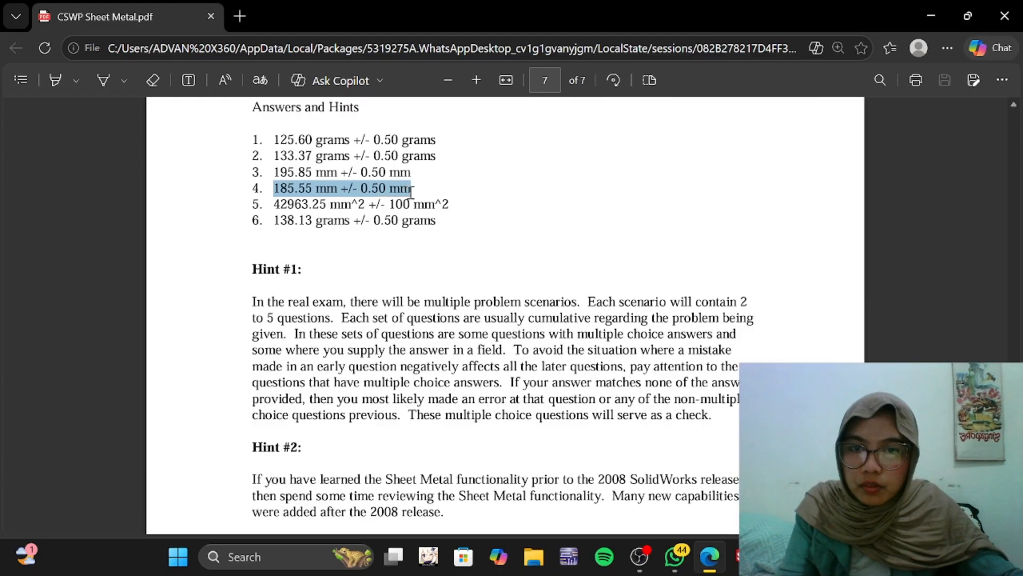
# Step: Recheck the measured distance X on the flattened part against answer 4 in the PDF
pyautogui.hotkey('alt', 'Tab')
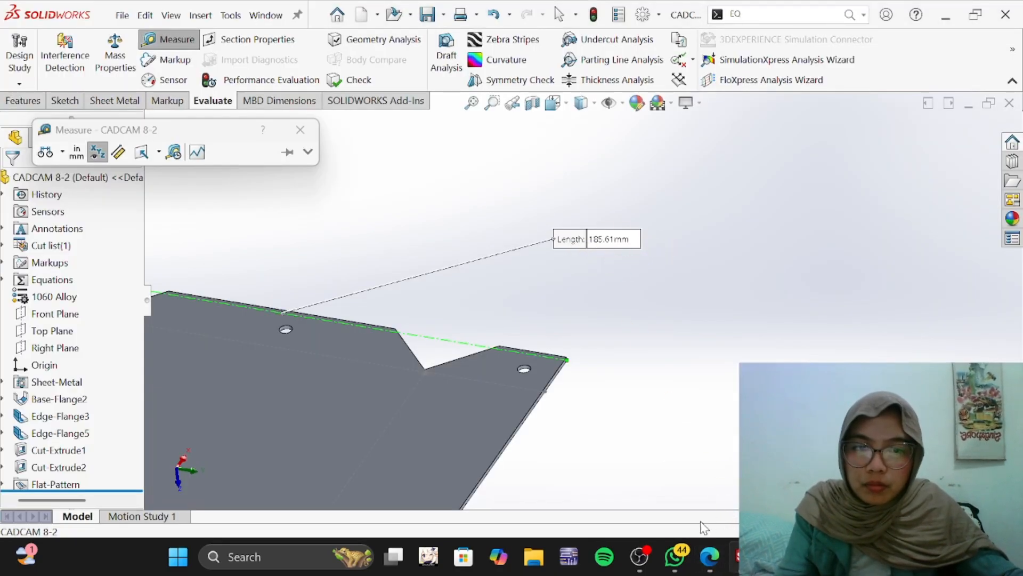
pyautogui.hotkey('alt', 'Tab')
pyautogui.hotkey('alt', 'Tab')
pyautogui.click(640, 561)
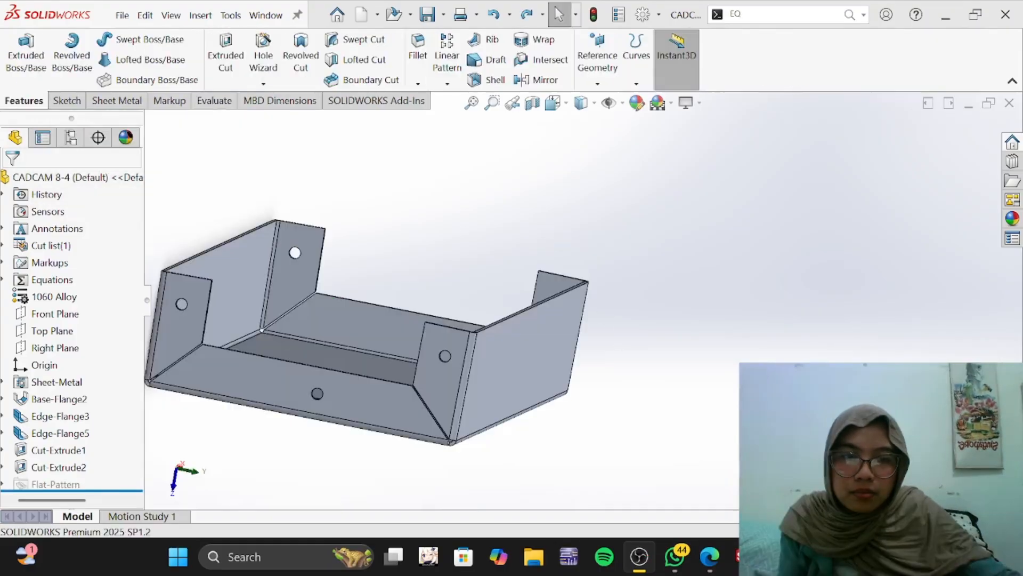
# Step: Read Question 5 in the CSWP Sheet Metal PDF for the bounding box area requirement and return to the CADCAM 8-4 part in SOLIDWORKS
pyautogui.moveTo(853, 405); pyautogui.dragTo(629, 410, button='middle')
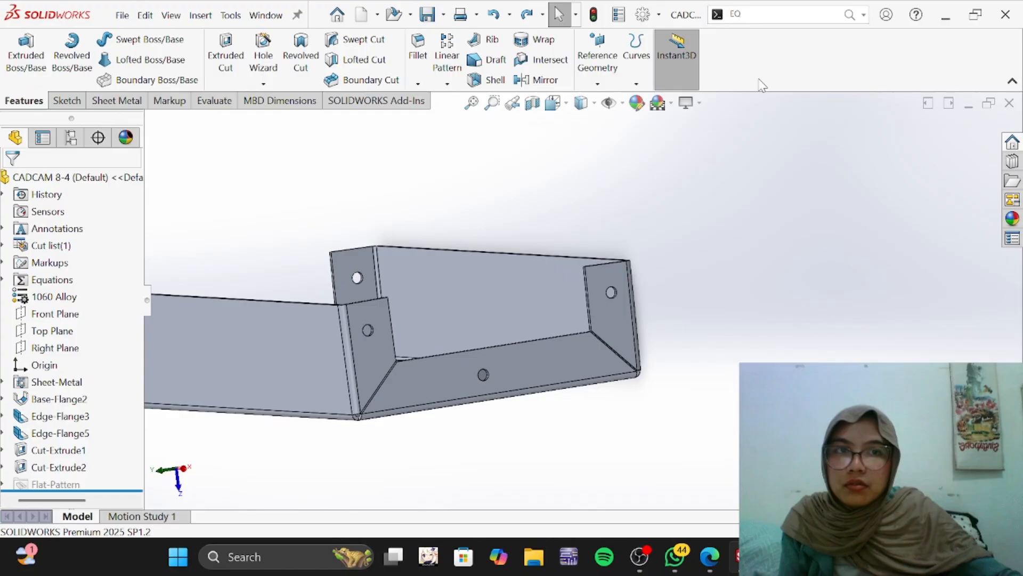
pyautogui.click(781, 20)
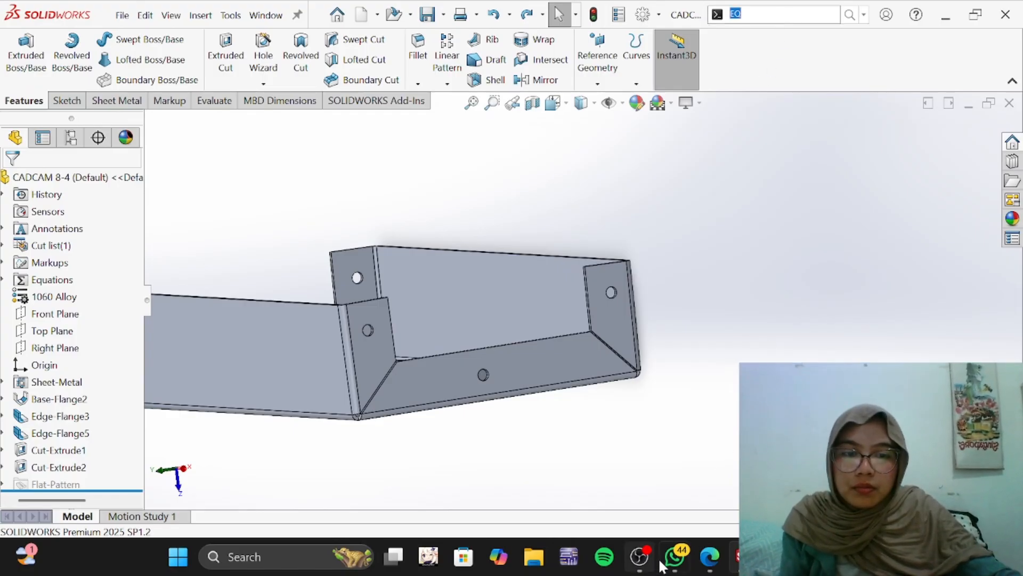
pyautogui.click(709, 557)
pyautogui.scroll(15, 392, 357)
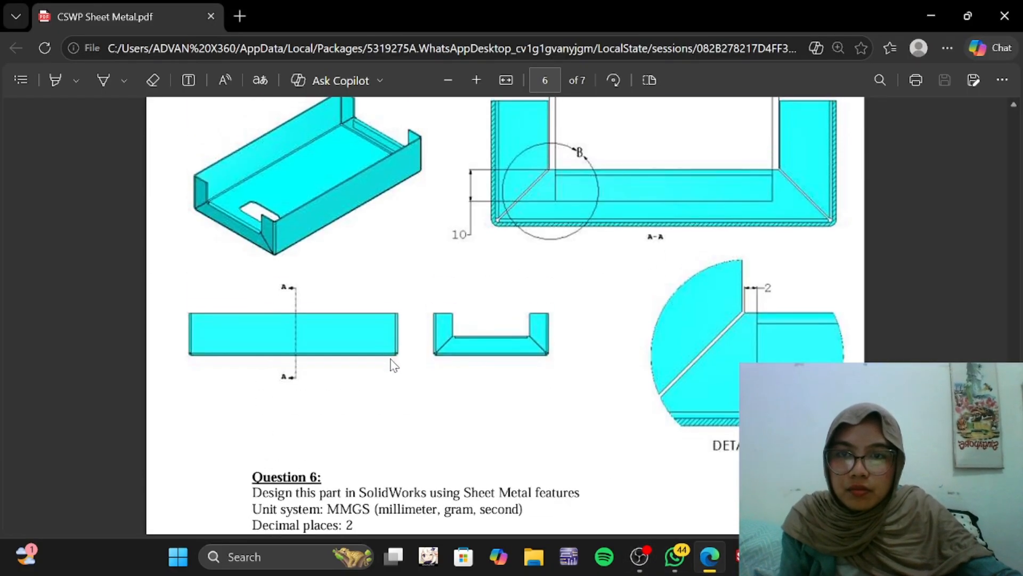
pyautogui.scroll(3, 391, 358)
pyautogui.scroll(-1, 251, 421)
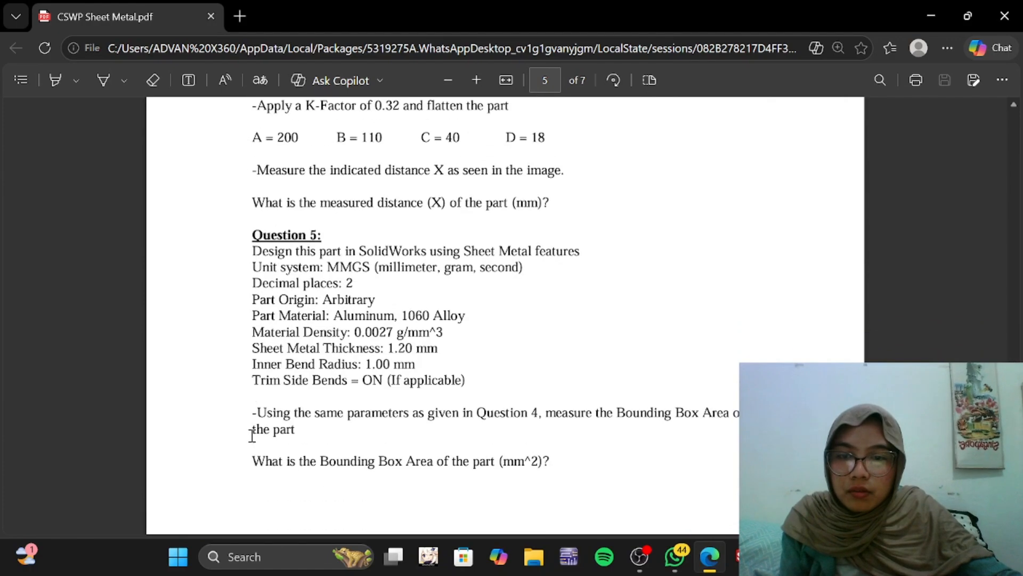
pyautogui.moveTo(253, 406); pyautogui.dragTo(368, 449)
pyautogui.click(352, 438)
pyautogui.click(733, 558)
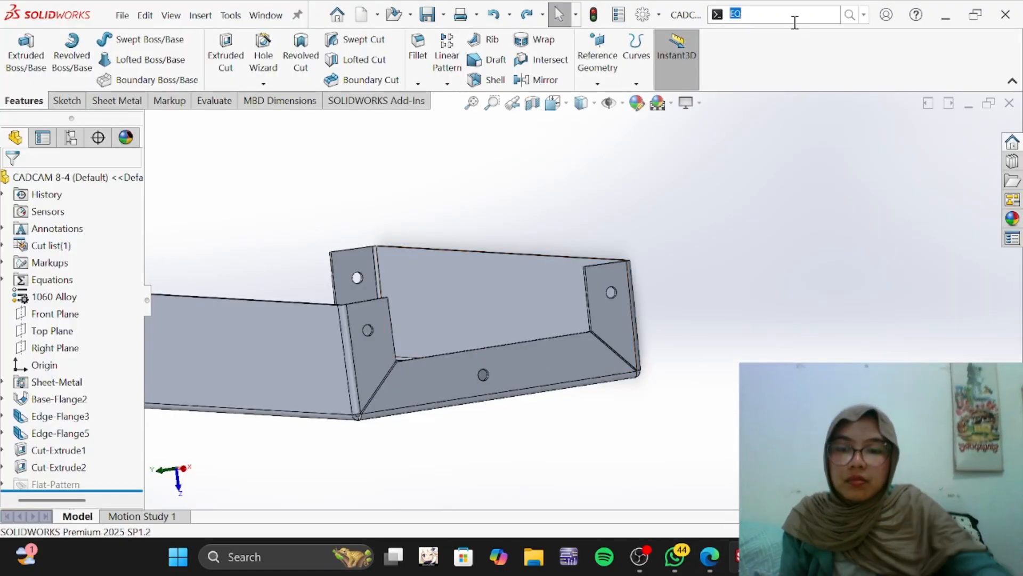
# Step: Check the global variables A, B, C and D in the equations of CADCAM 8-4
pyautogui.write('EW')
pyautogui.press('BackSpace')
pyautogui.write('Q')
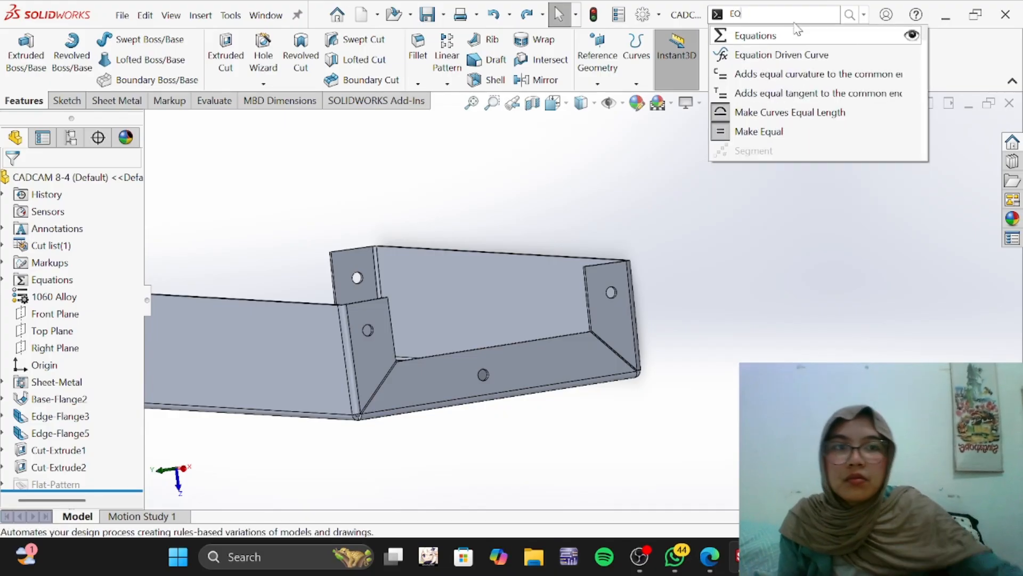
pyautogui.click(775, 35)
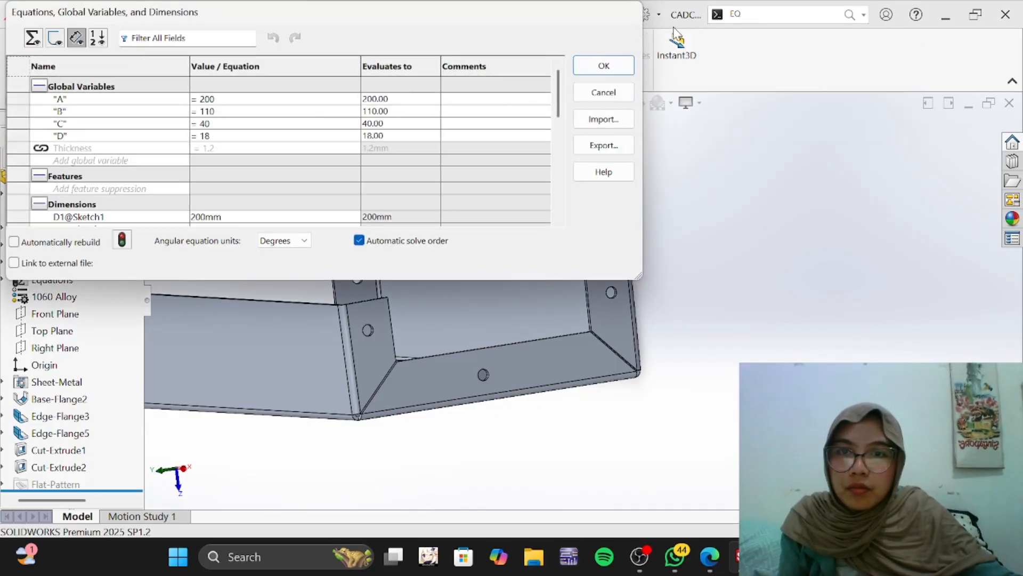
pyautogui.click(604, 65)
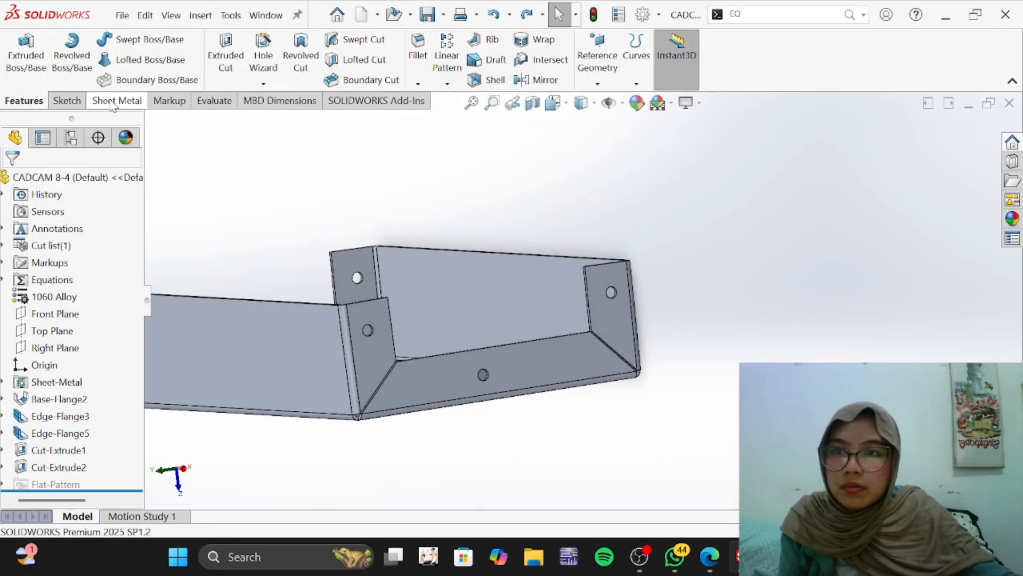
# Step: Add a rectangular, best-fit bounding box to the CADCAM 8-4 part
pyautogui.click(613, 71)
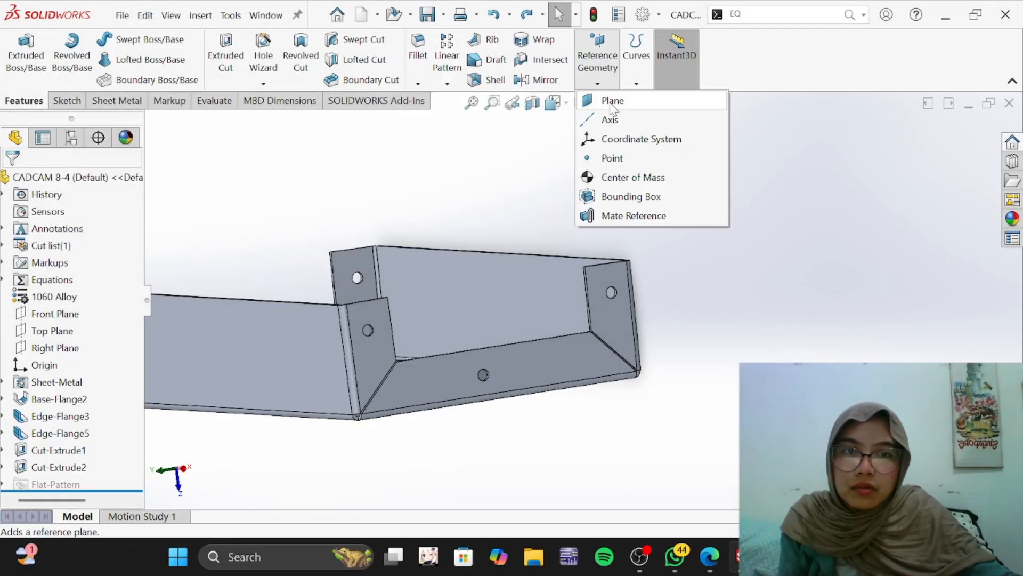
pyautogui.click(637, 197)
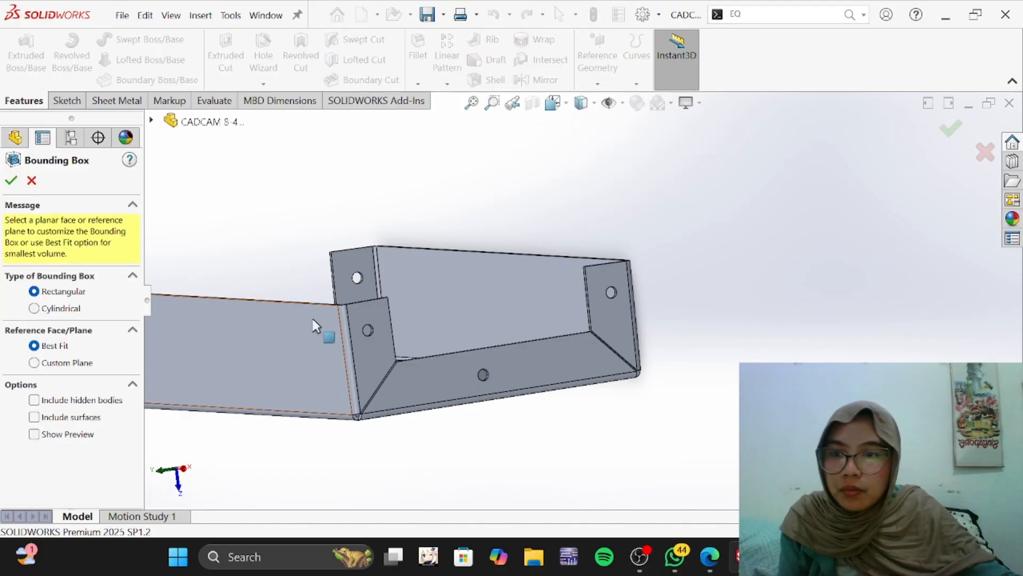
pyautogui.click(10, 180)
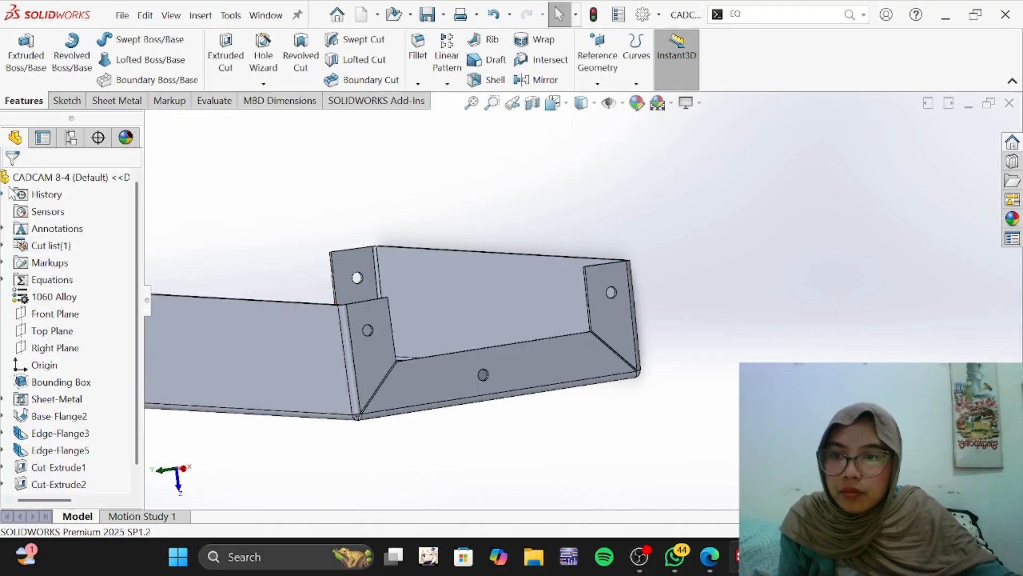
# Step: Look up the Bounding Box Area in the cut-list properties of the Sheet<2> item
pyautogui.click(4, 245)
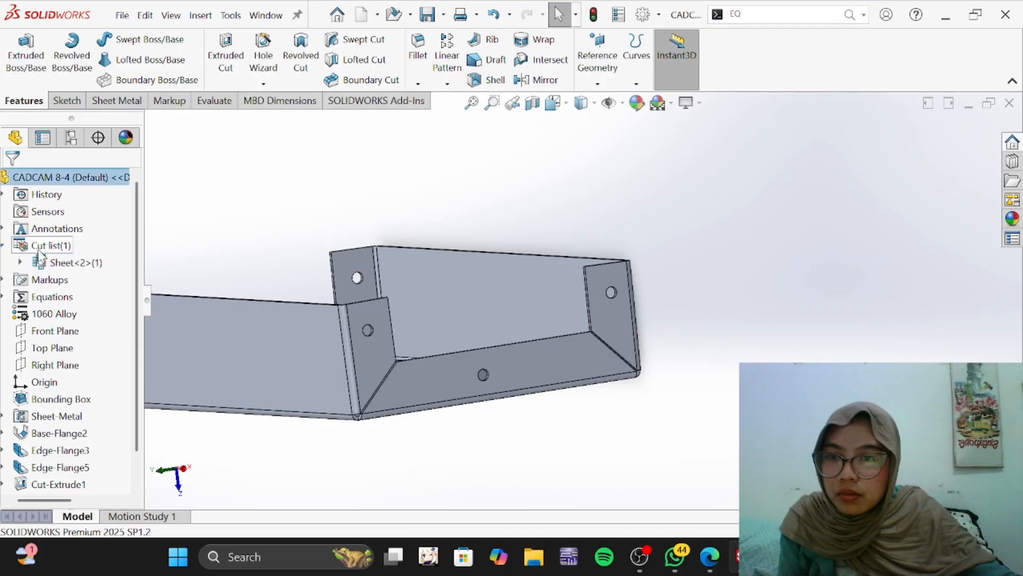
pyautogui.click(57, 262)
pyautogui.rightClick(57, 262)
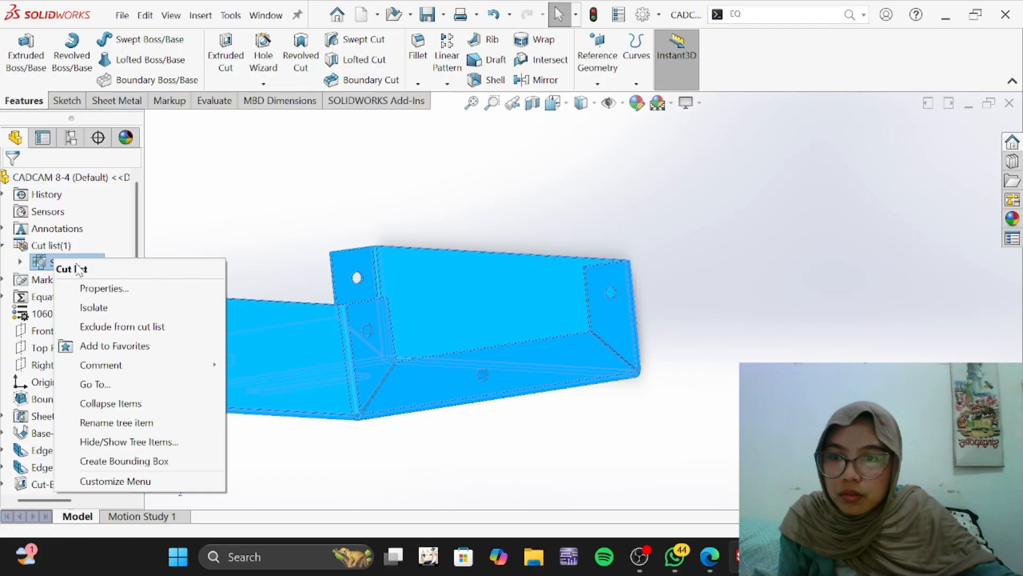
pyautogui.click(92, 288)
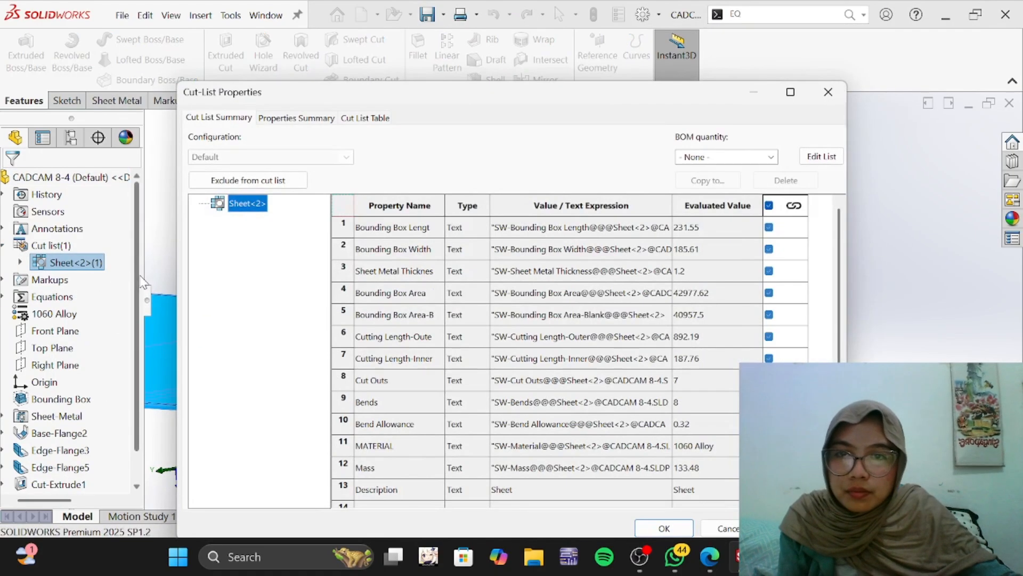
pyautogui.click(294, 120)
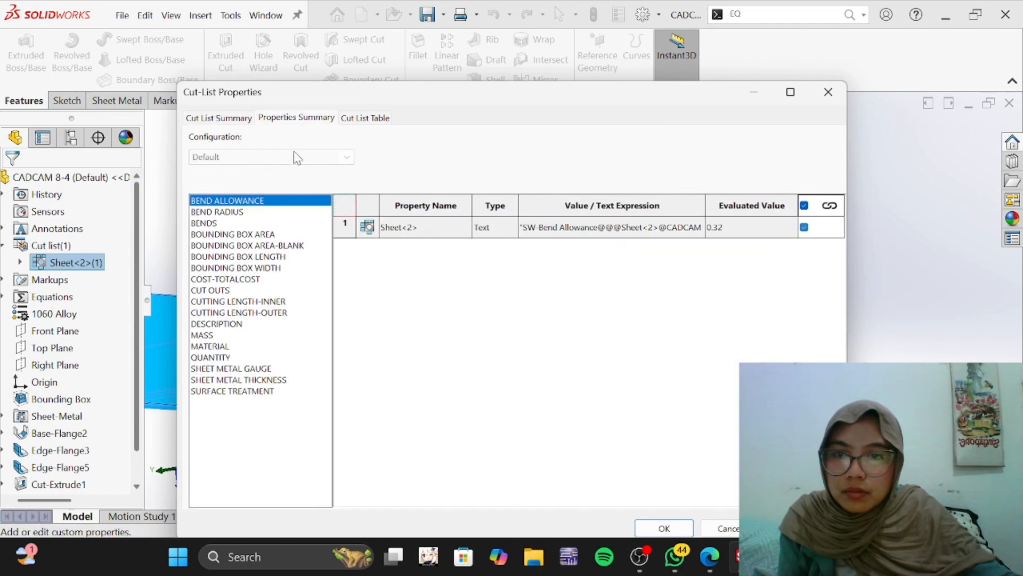
pyautogui.click(245, 235)
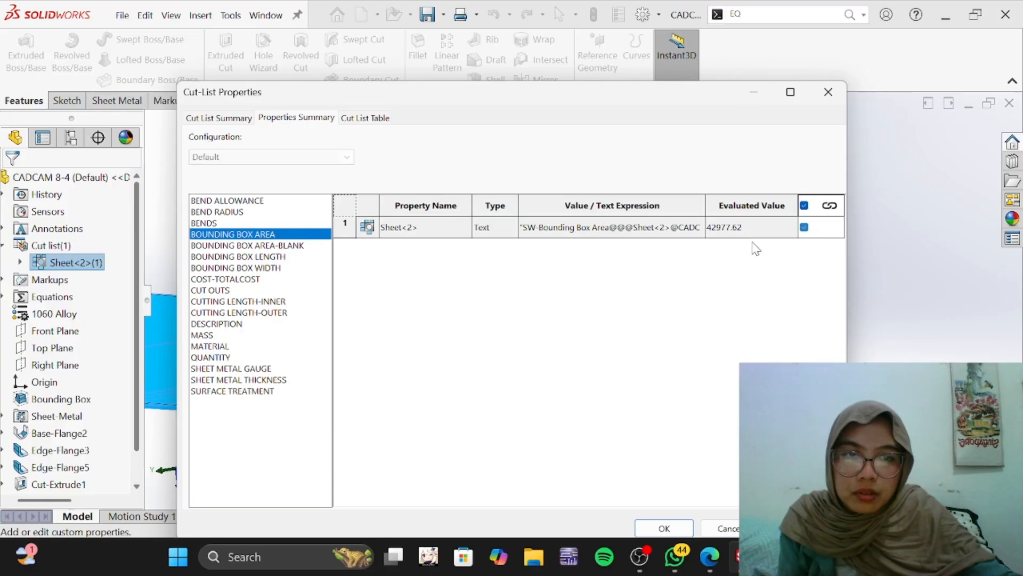
# Step: Compare the evaluated bounding box area with answer 5 in the PDF's answer list, and close the cut-list properties
pyautogui.click(709, 557)
pyautogui.scroll(-10, 505, 393)
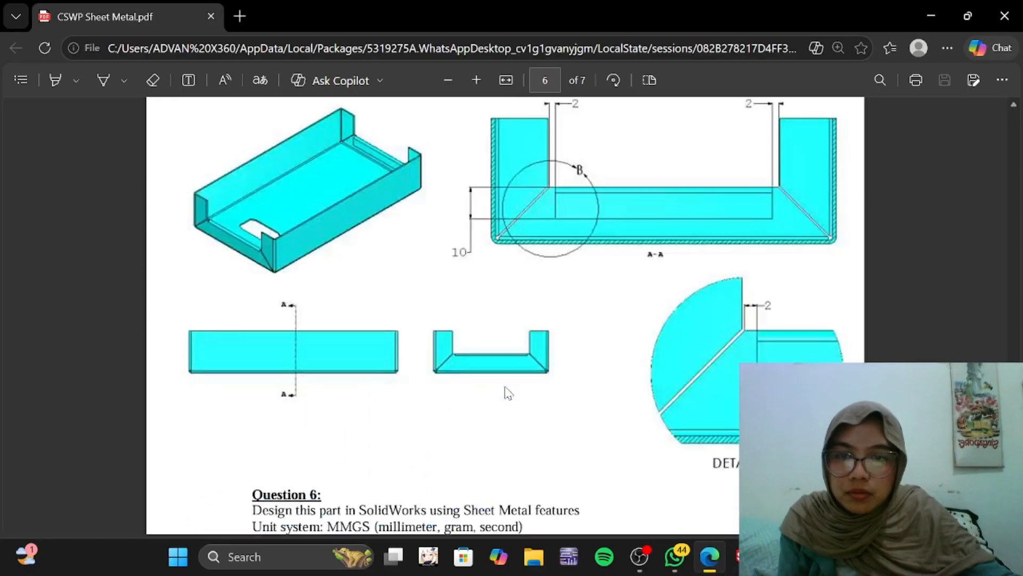
pyautogui.scroll(-8, 504, 389)
pyautogui.scroll(4, 384, 361)
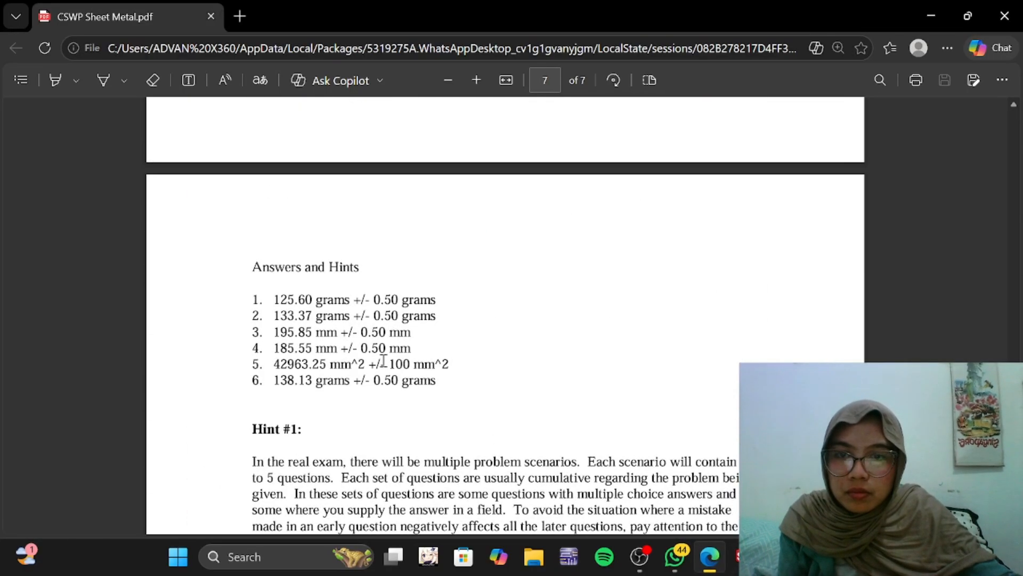
pyautogui.moveTo(307, 363); pyautogui.dragTo(438, 357)
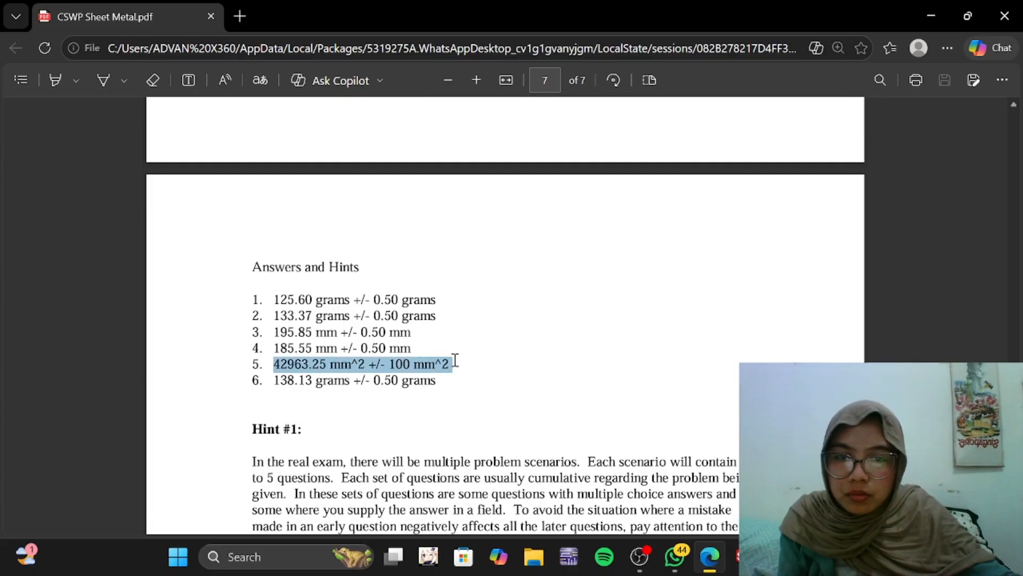
pyautogui.click(738, 556)
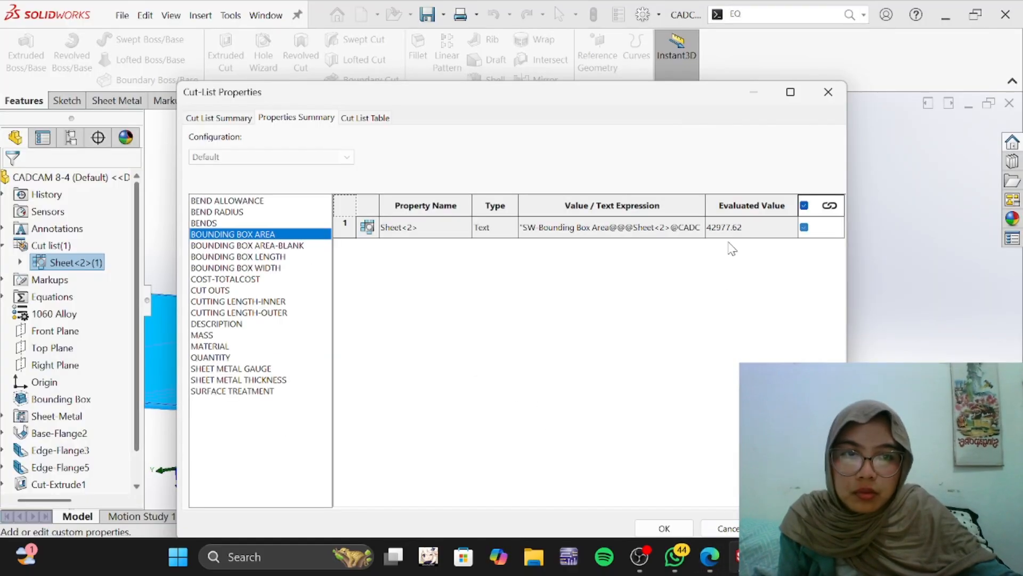
pyautogui.click(714, 557)
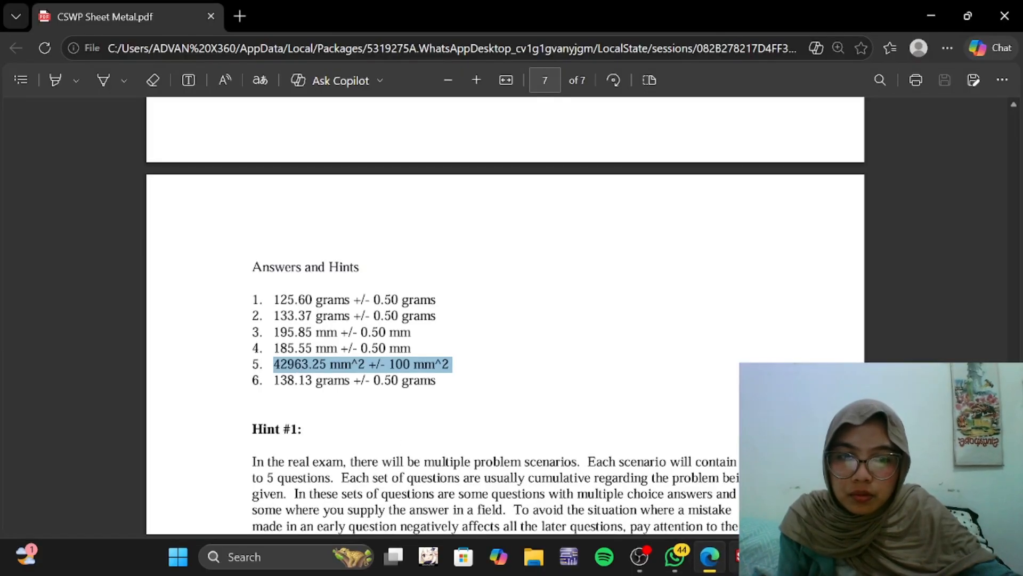
pyautogui.click(737, 556)
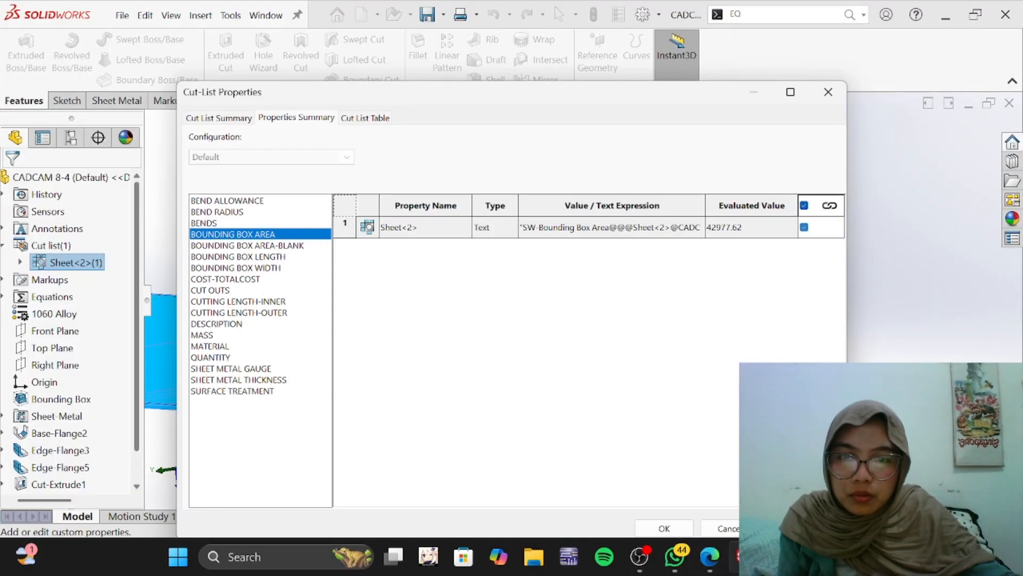
pyautogui.click(827, 96)
pyautogui.click(488, 203)
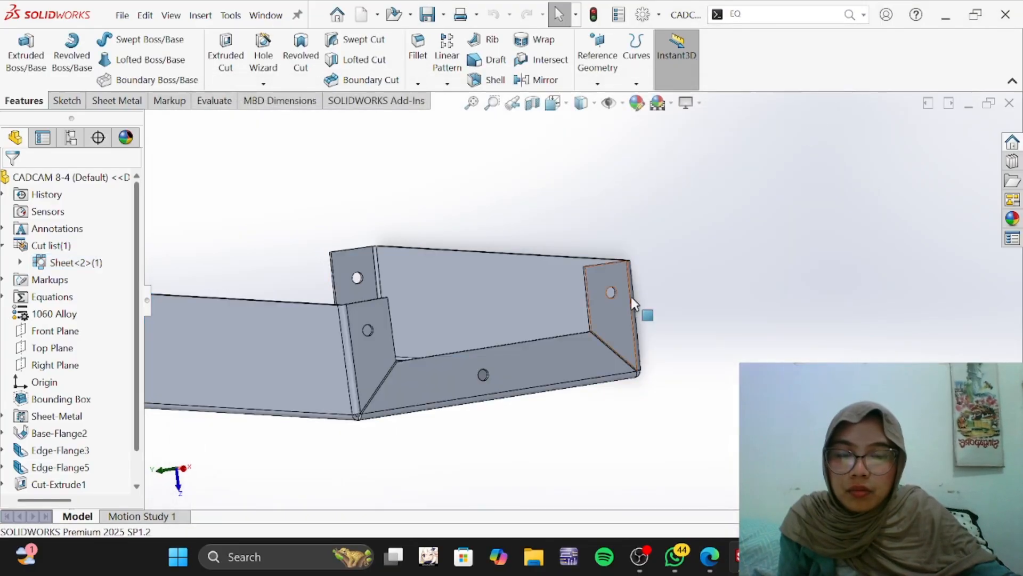
pyautogui.click(639, 556)
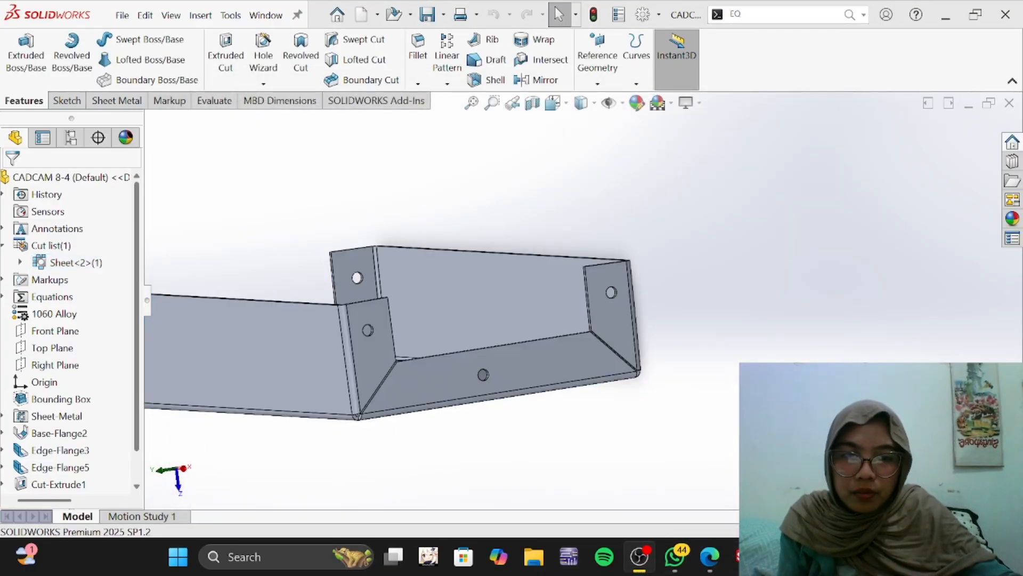
# Step: Read Question 6 in the PDF for its hole removal, hem and mass requirements, and return to the CADCAM 8-5 part in SOLIDWORKS
pyautogui.click(711, 557)
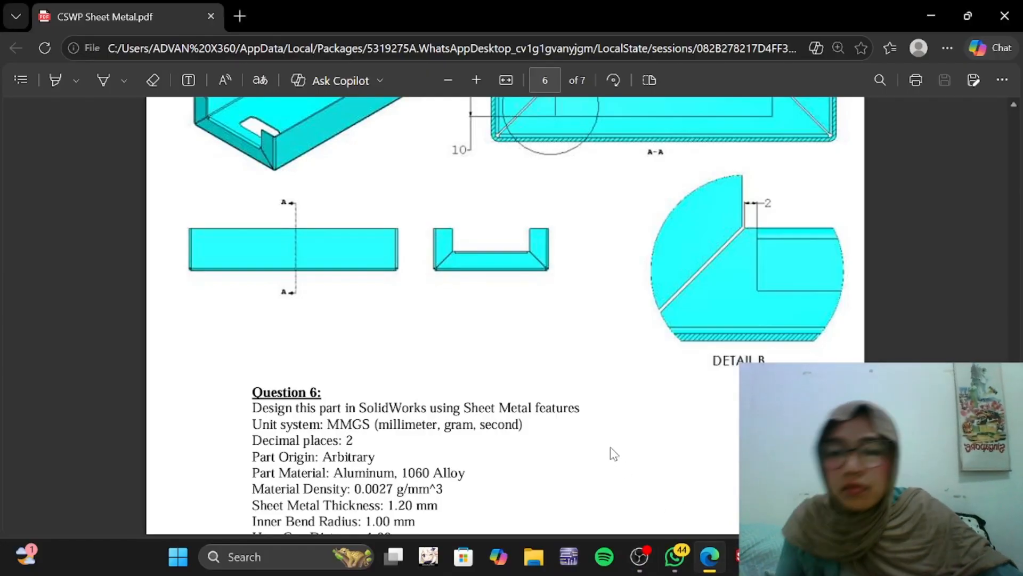
pyautogui.scroll(4, 612, 452)
pyautogui.scroll(-6, 481, 343)
pyautogui.scroll(-4, 481, 342)
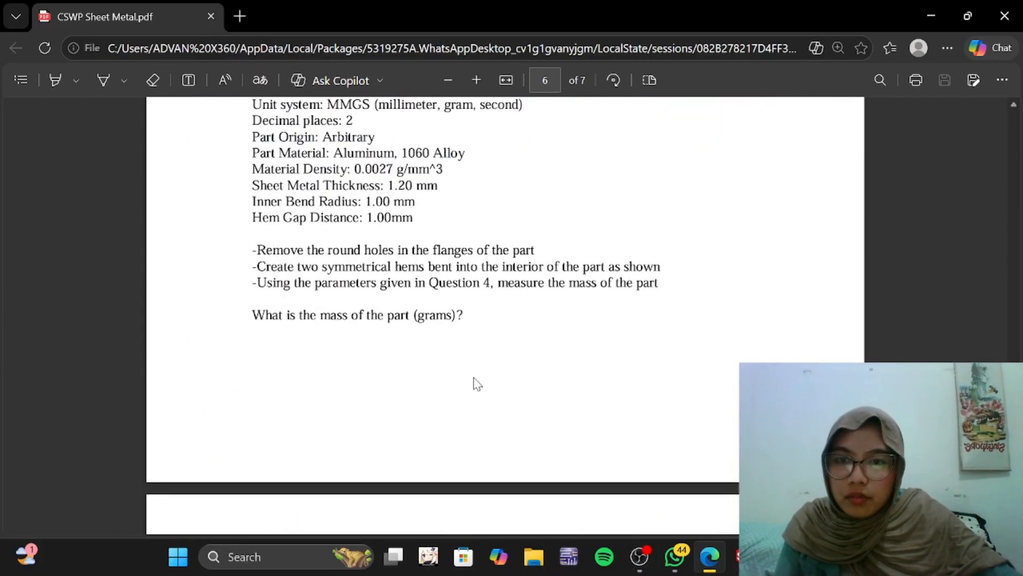
pyautogui.scroll(1, 294, 308)
pyautogui.moveTo(254, 329); pyautogui.dragTo(661, 377)
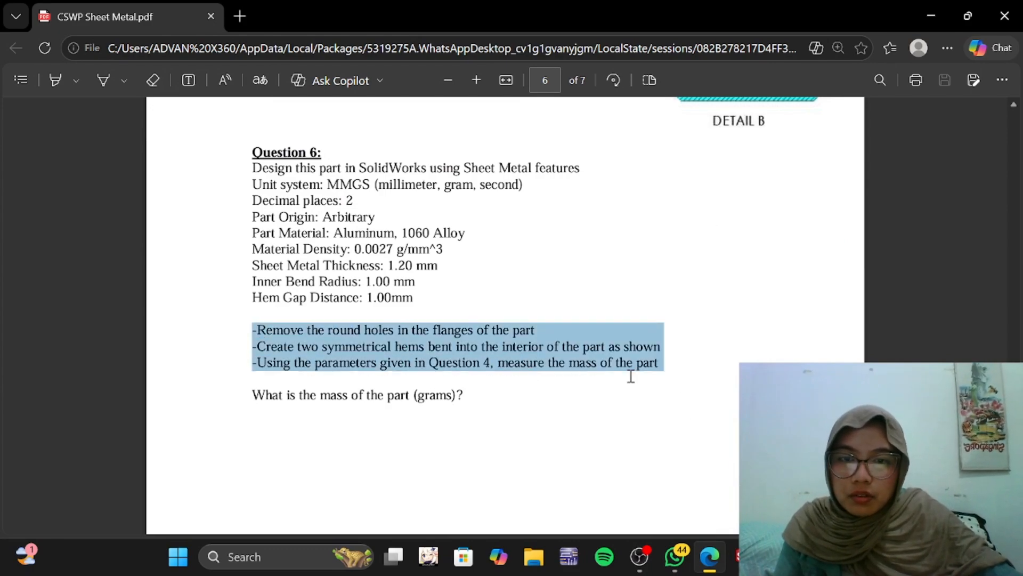
pyautogui.hotkey('alt', 'Tab')
pyautogui.click(709, 557)
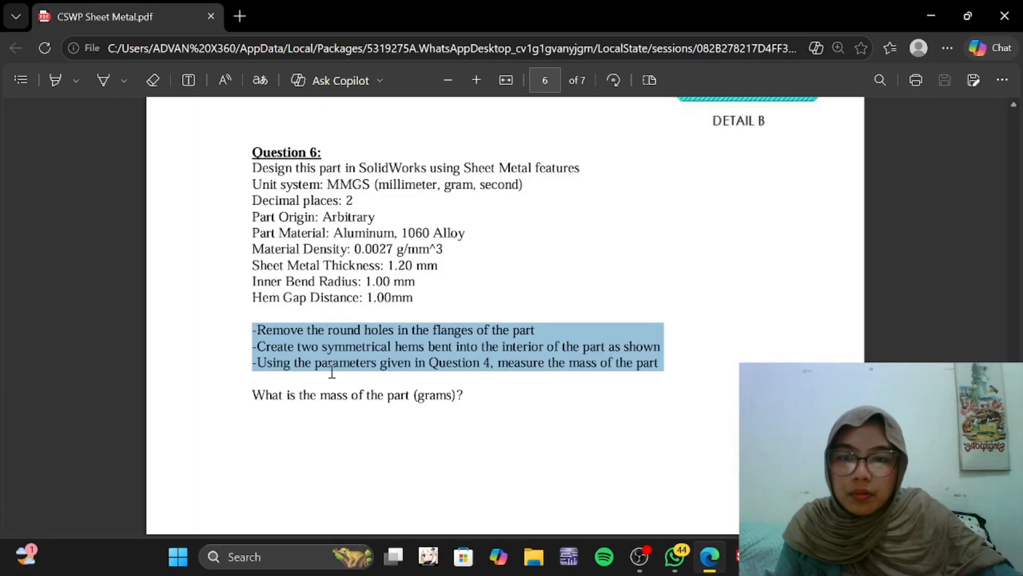
pyautogui.click(731, 555)
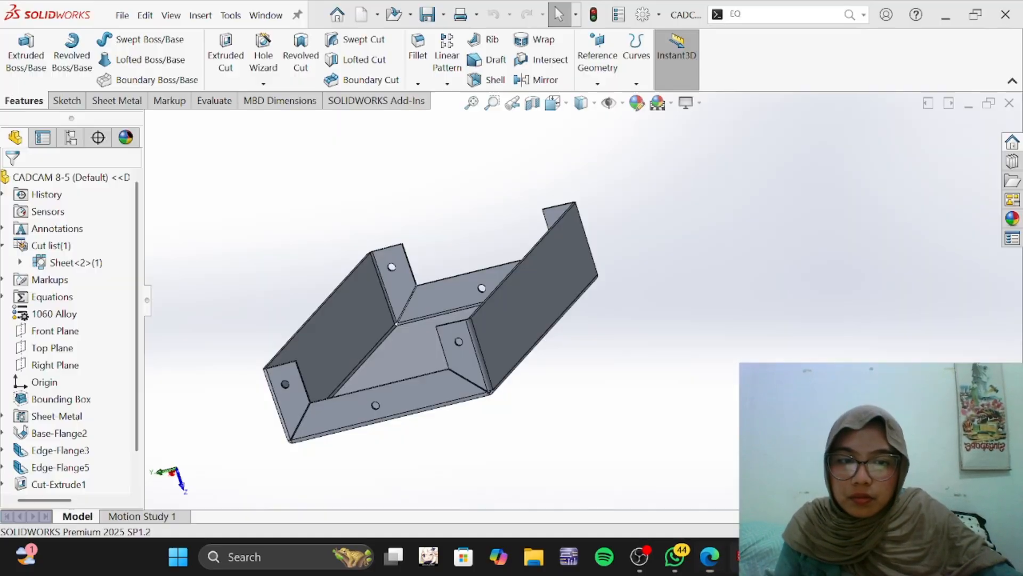
# Step: Delete the Cut-Extrude1 feature that makes the round holes in the flanges of CADCAM 8-5
pyautogui.moveTo(419, 390); pyautogui.dragTo(433, 366, button='middle')
pyautogui.moveTo(435, 312)
pyautogui.mouseDown(button='middle')
pyautogui.moveTo(448, 304)
pyautogui.moveTo(463, 319)
pyautogui.mouseUp(button='middle')
pyautogui.click(48, 484)
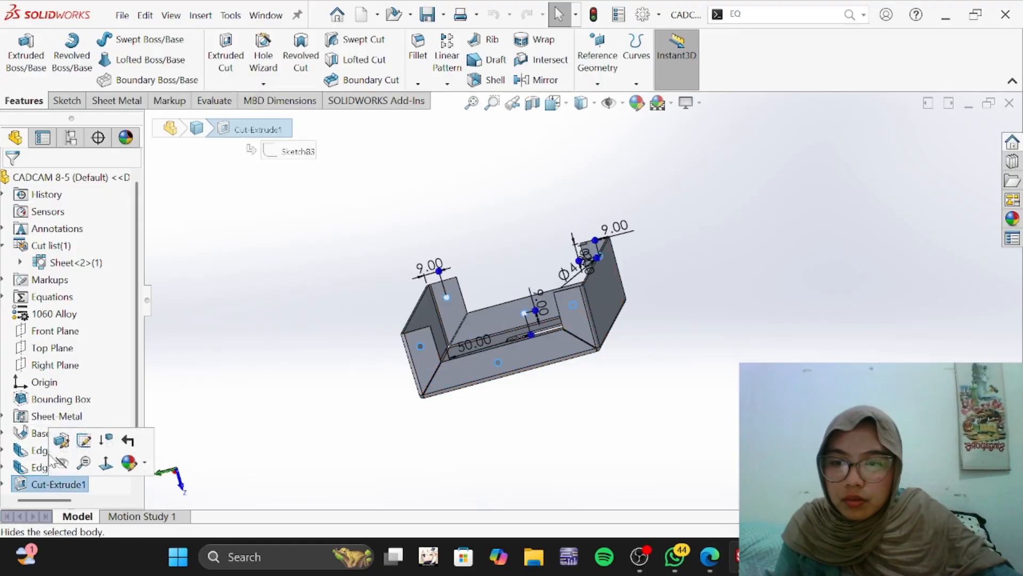
pyautogui.click(61, 440)
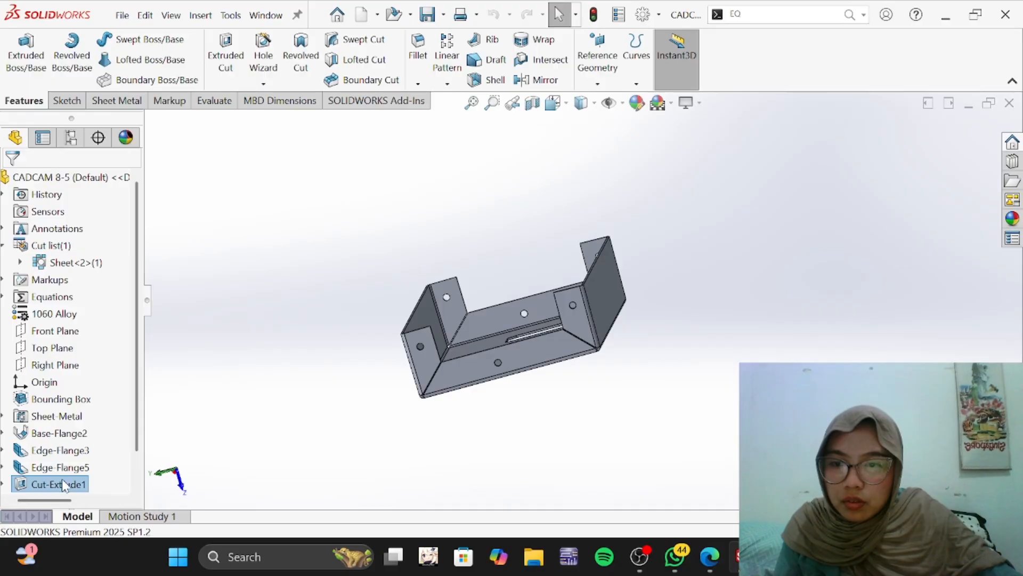
pyautogui.rightClick(63, 485)
pyautogui.click(109, 331)
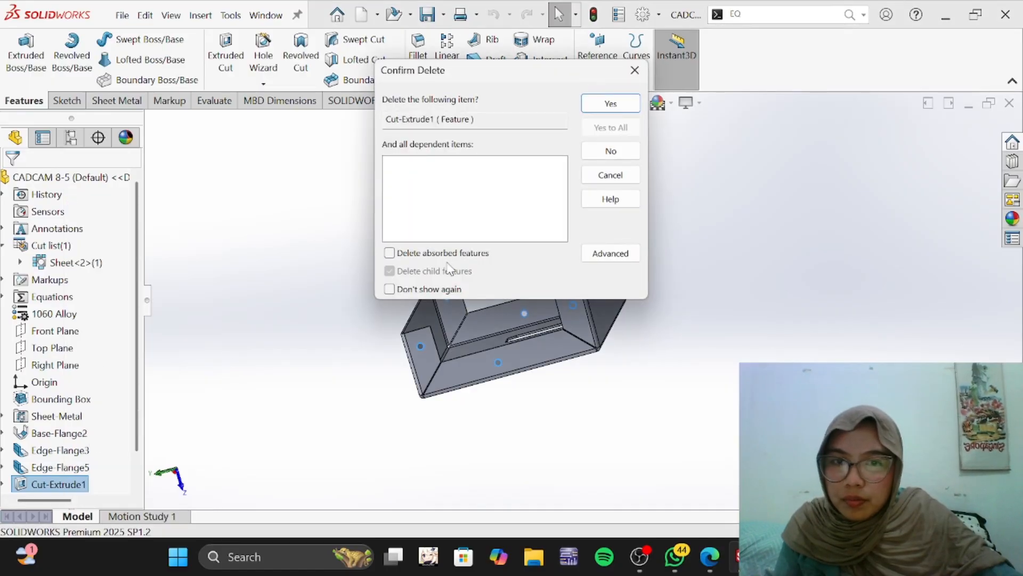
pyautogui.click(598, 109)
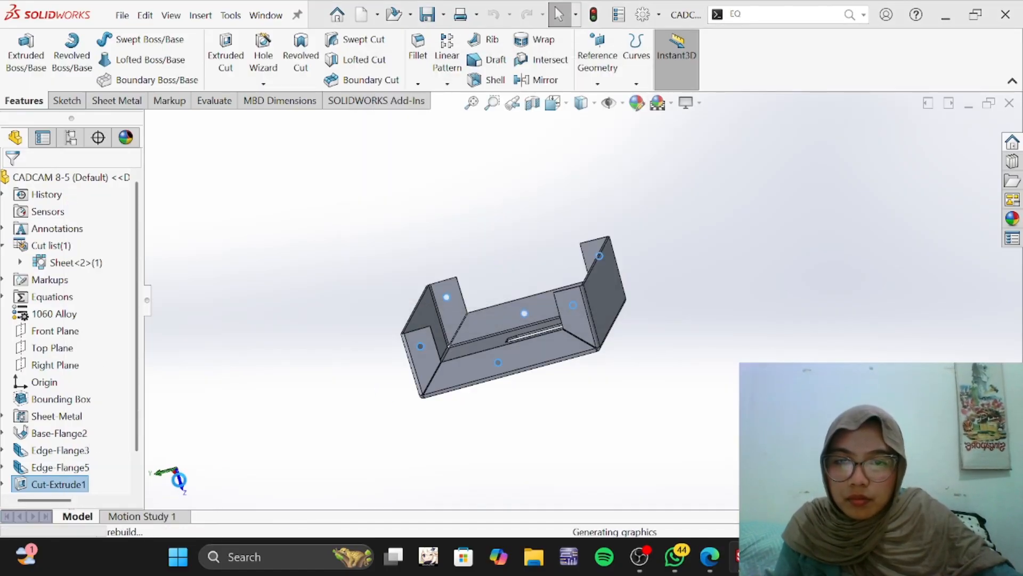
# Step: Delete the leftover Sketch83 of the removed cut from the feature tree, accepting that its derived sketches become underived
pyautogui.rightClick(45, 486)
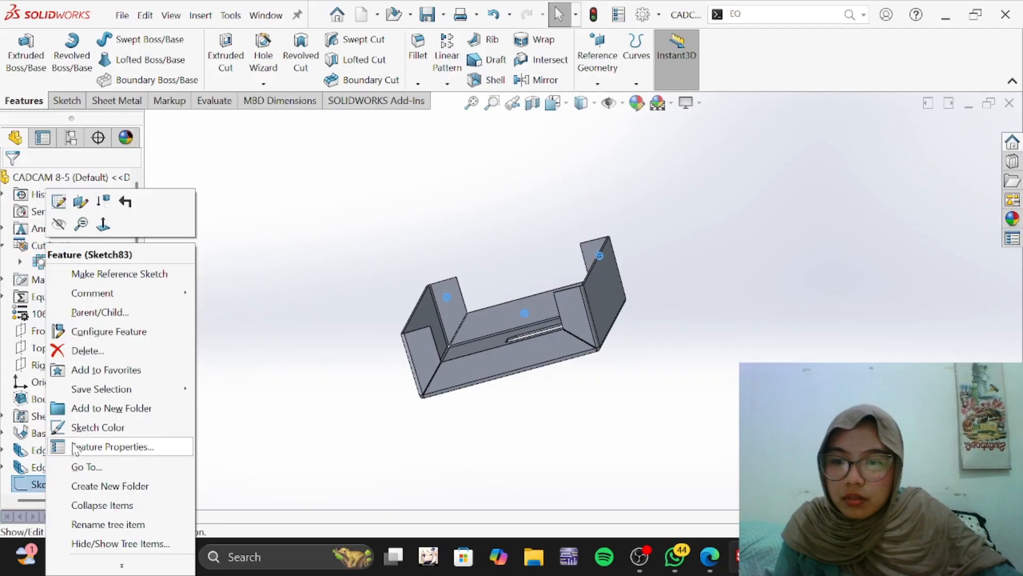
pyautogui.click(109, 349)
pyautogui.click(611, 104)
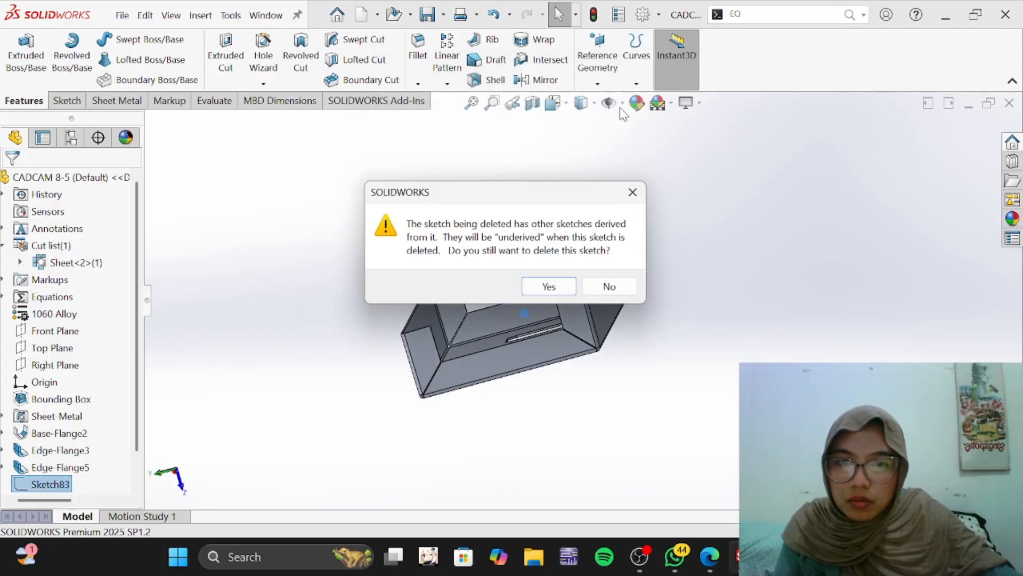
pyautogui.click(550, 285)
# Step: Start a Hem feature on the part and check Question 6's drawings in the PDF for the hem's location and dimensions
pyautogui.moveTo(549, 286)
pyautogui.mouseDown(button='middle')
pyautogui.moveTo(599, 338)
pyautogui.moveTo(560, 417)
pyautogui.moveTo(600, 362)
pyautogui.moveTo(489, 336)
pyautogui.mouseUp(button='middle')
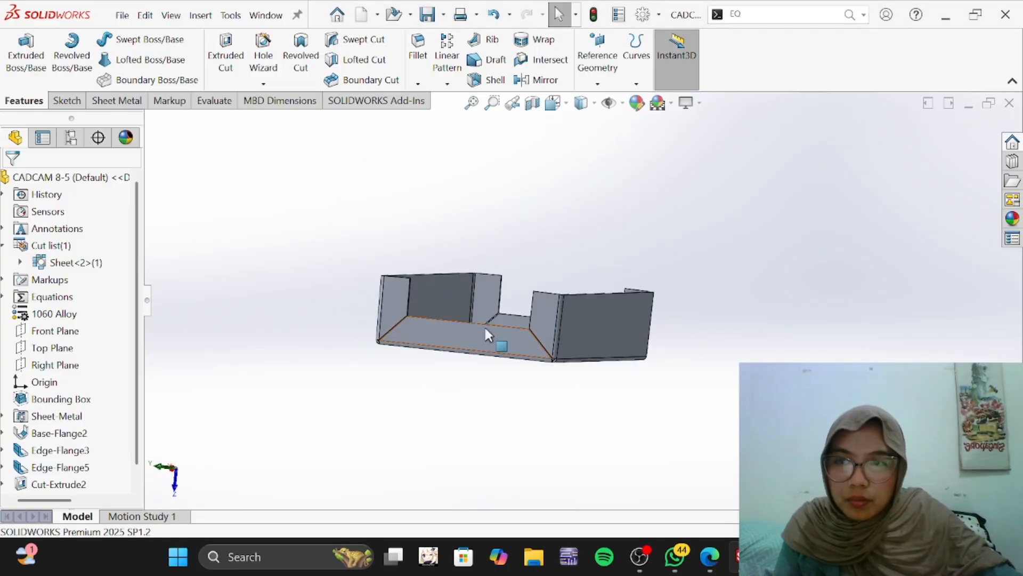
pyautogui.click(117, 101)
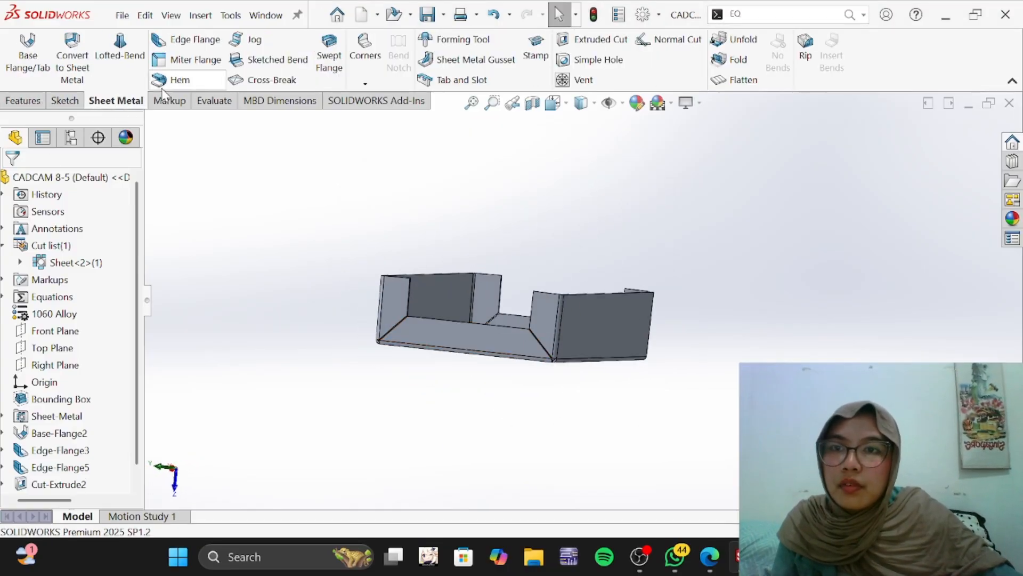
pyautogui.click(201, 83)
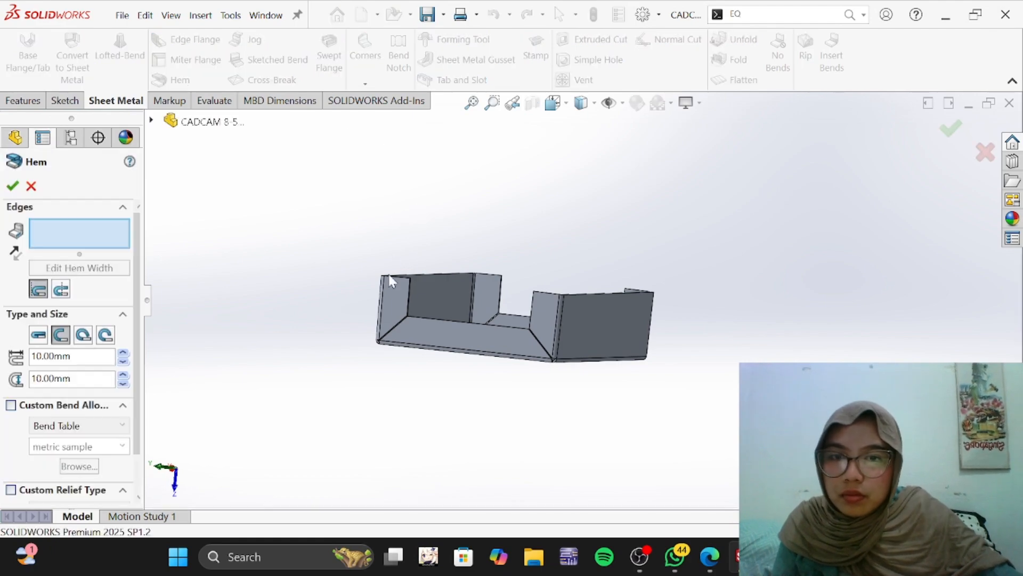
pyautogui.moveTo(481, 213); pyautogui.dragTo(437, 334, button='middle')
pyautogui.scroll(-3, 437, 334)
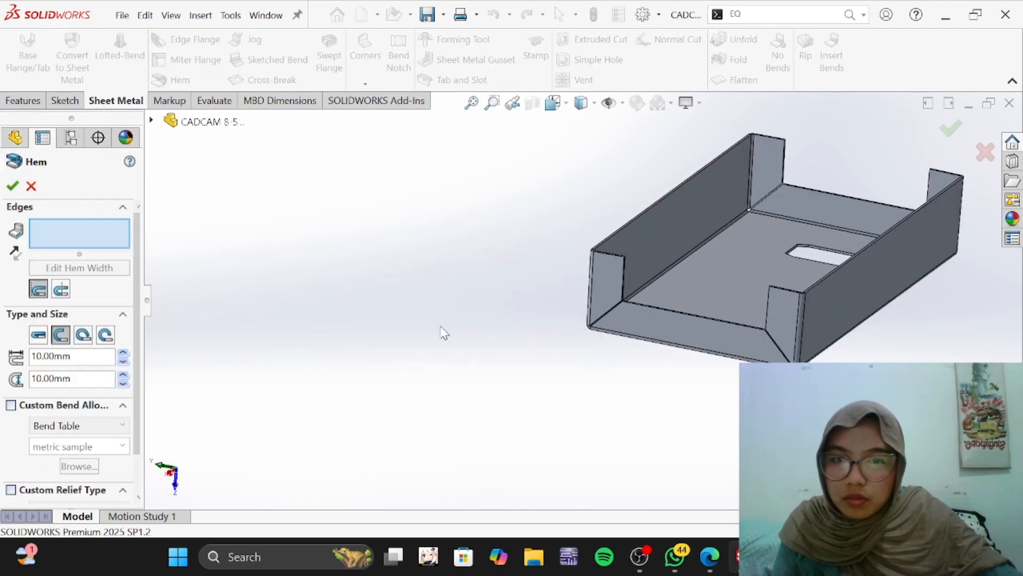
pyautogui.scroll(-3, 566, 269)
pyautogui.scroll(2, 722, 290)
pyautogui.scroll(3, 899, 290)
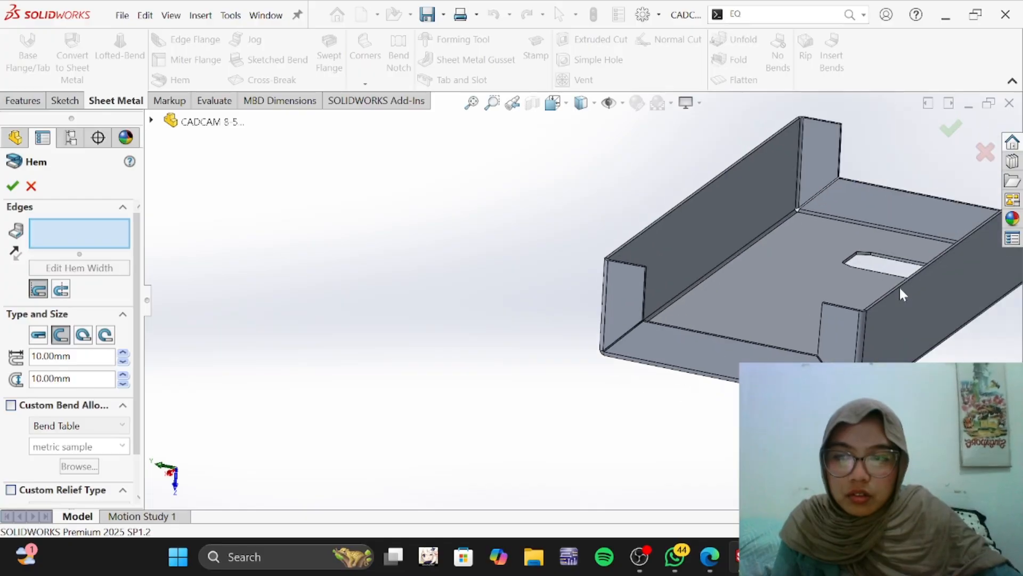
pyautogui.scroll(-1, 815, 274)
pyautogui.hotkey('alt', 'Tab')
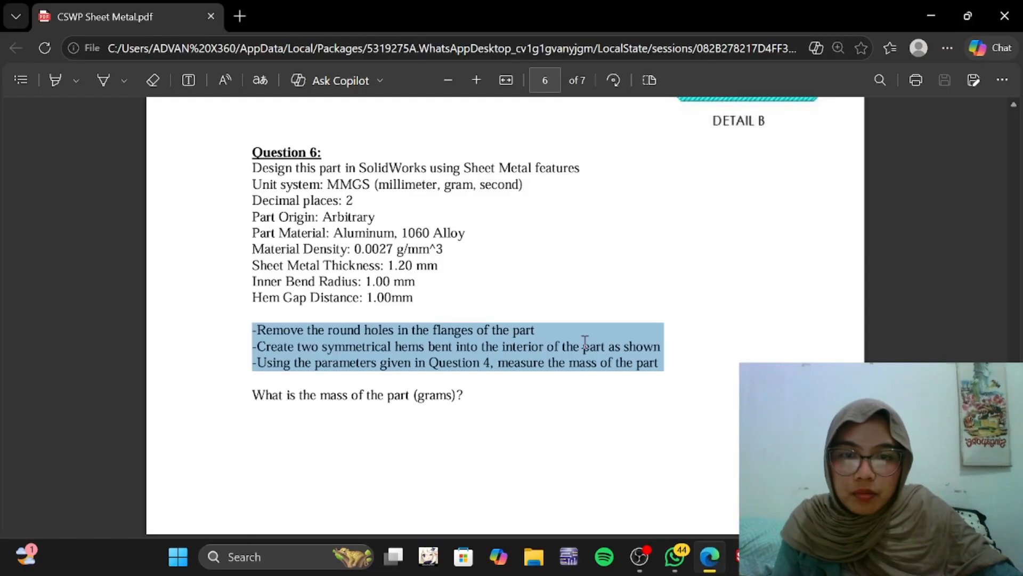
pyautogui.scroll(-5, 586, 339)
pyautogui.scroll(1, 590, 341)
pyautogui.scroll(-1, 590, 341)
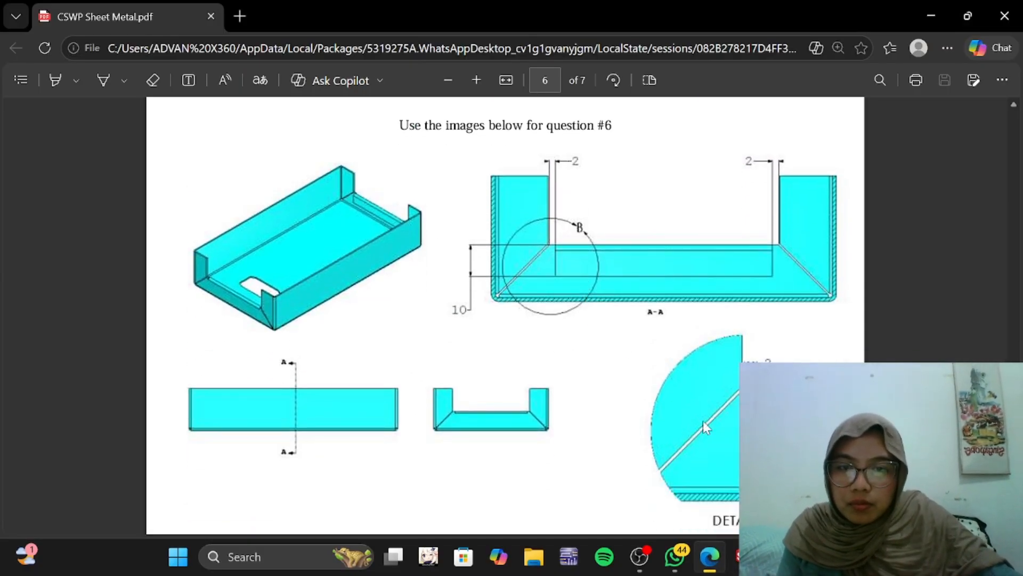
pyautogui.click(735, 554)
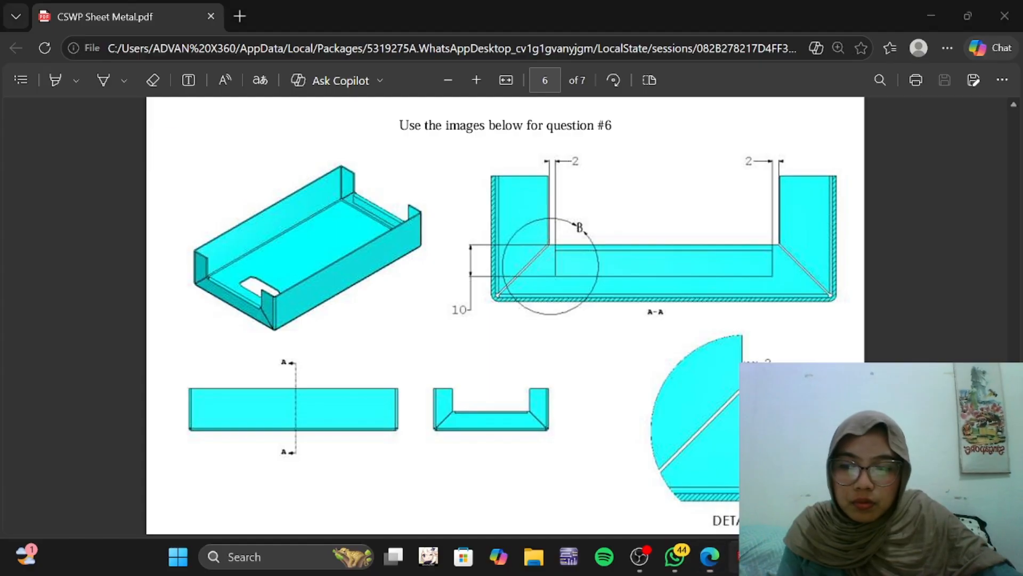
# Step: Select the top edge of the end flange farthest from the cutout as the hem edge
pyautogui.scroll(2, 658, 297)
pyautogui.moveTo(685, 301); pyautogui.dragTo(661, 312, button='middle')
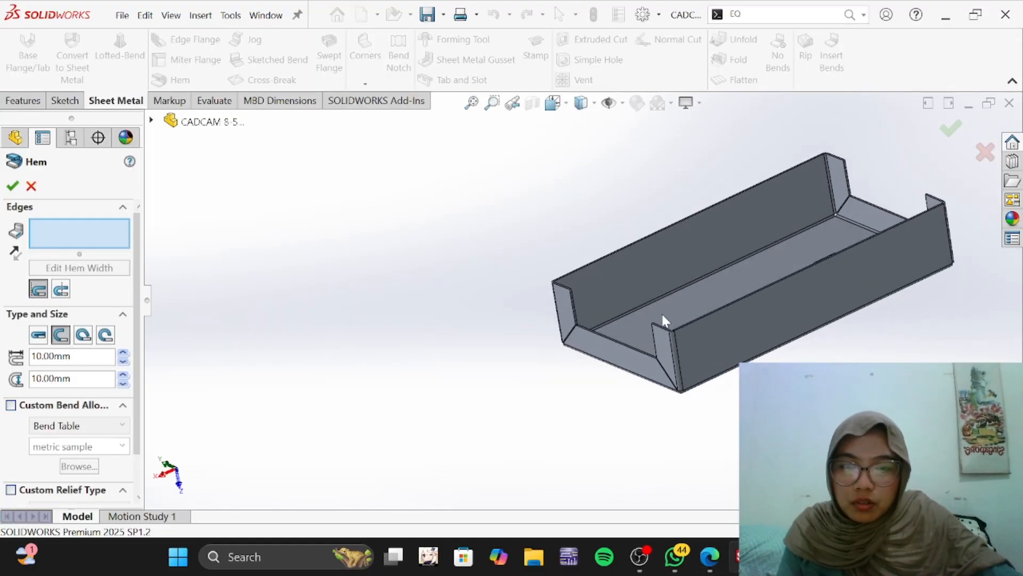
pyautogui.scroll(3, 661, 311)
pyautogui.scroll(-4, 643, 318)
pyautogui.scroll(-5, 573, 301)
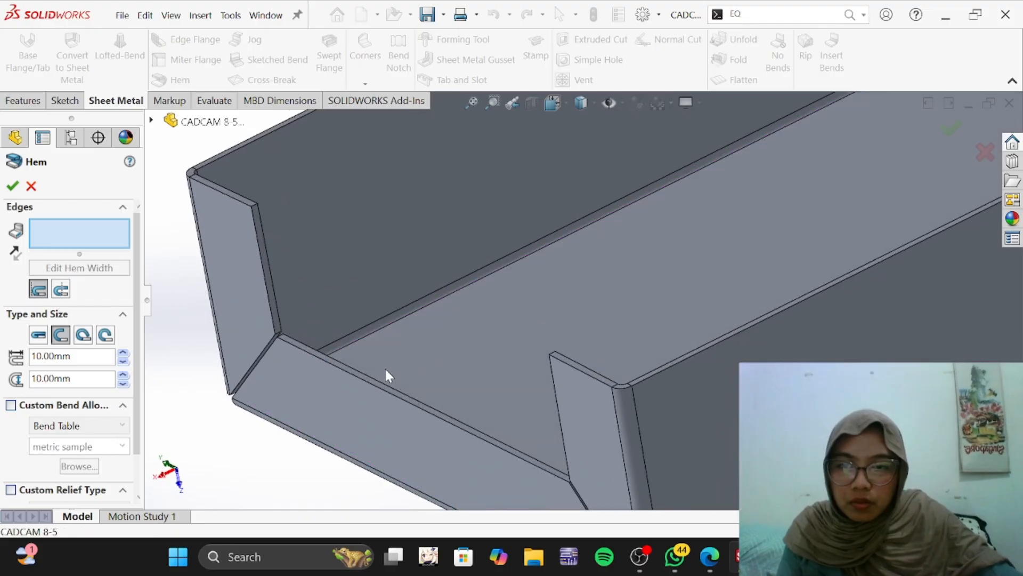
pyautogui.click(388, 382)
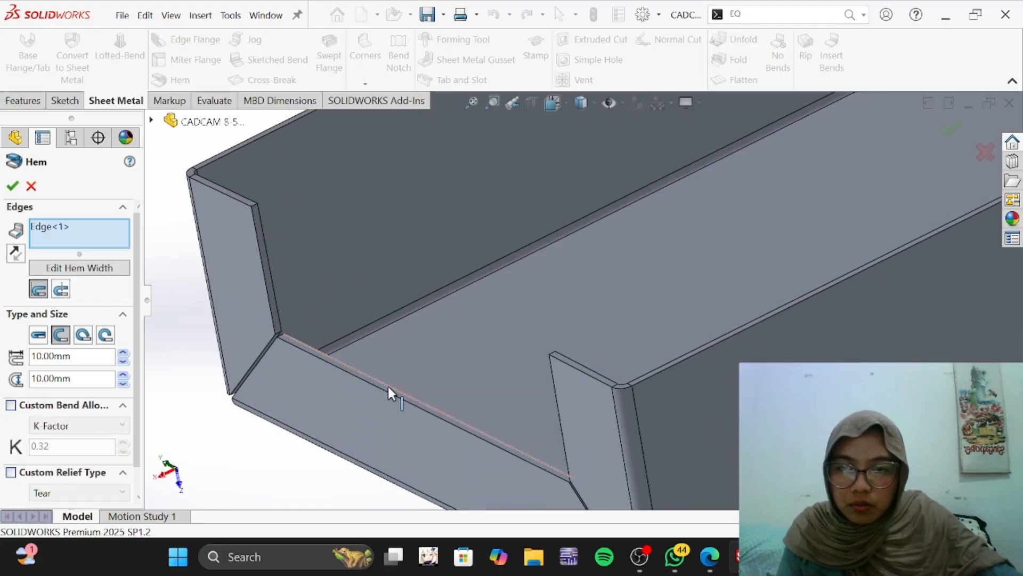
pyautogui.moveTo(584, 295); pyautogui.dragTo(427, 335, button='middle')
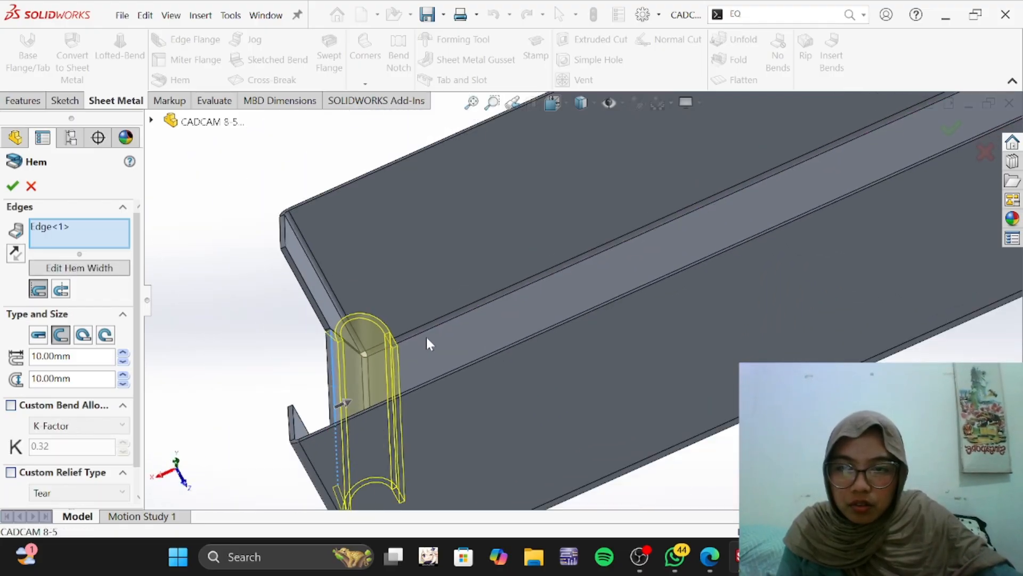
# Step: Look up the hem gap distance in Question 6 of the PDF, highlight that line, and return to SOLIDWORKS
pyautogui.click(709, 556)
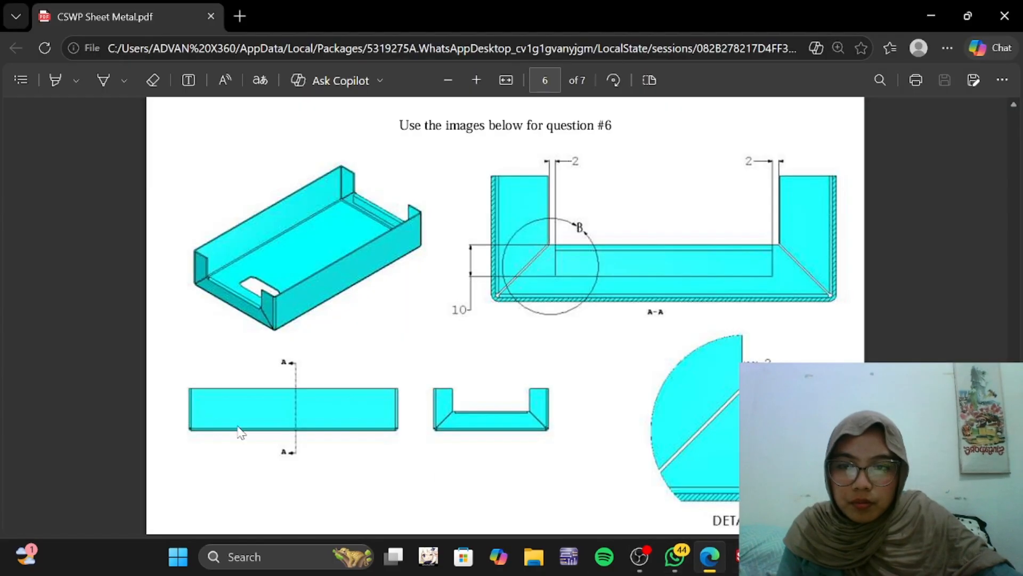
pyautogui.scroll(-5, 287, 367)
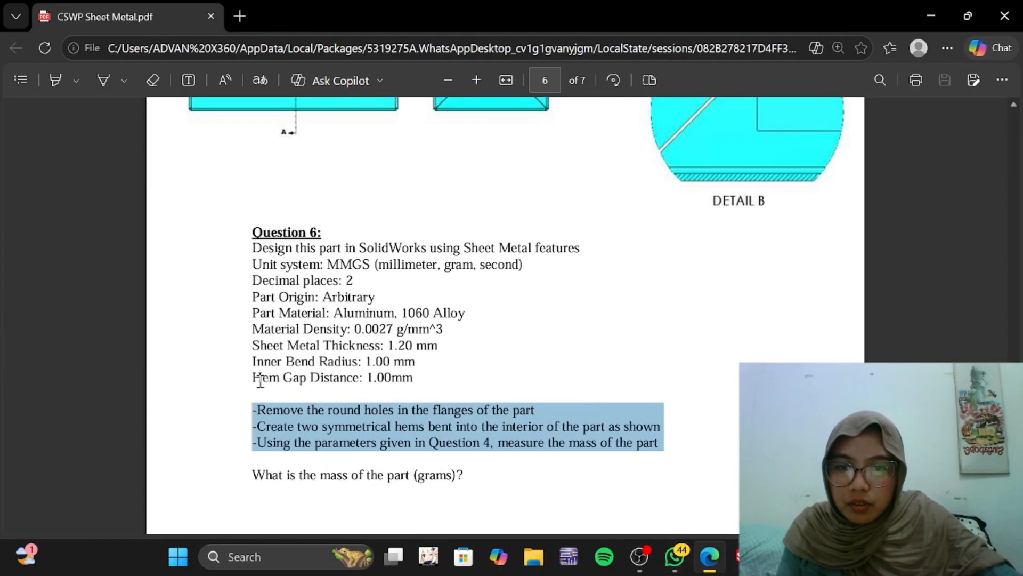
pyautogui.moveTo(259, 379); pyautogui.dragTo(430, 381)
pyautogui.click(710, 556)
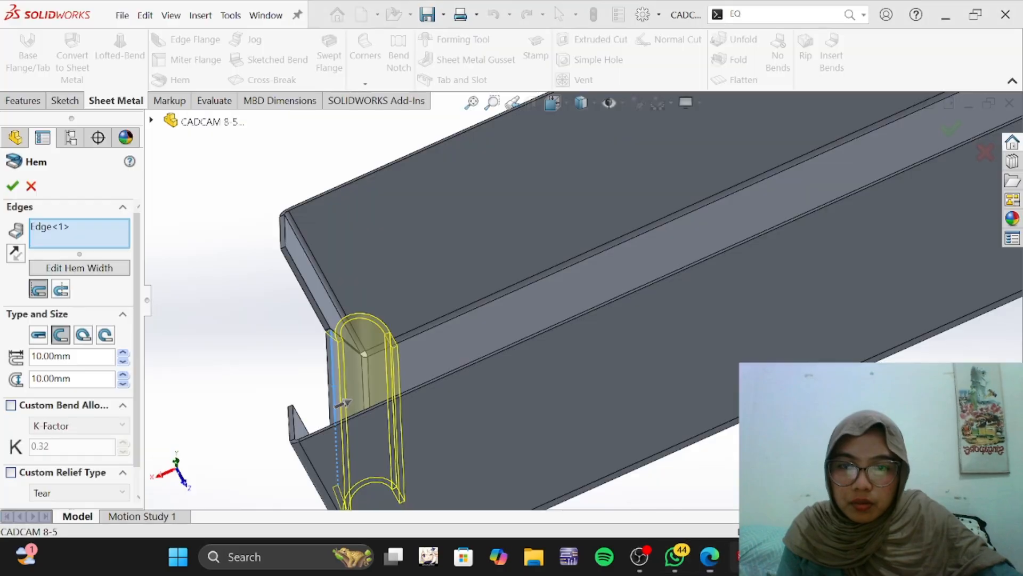
# Step: Set the hem's gap distance to 1 mm
pyautogui.doubleClick(60, 382)
pyautogui.write('1')
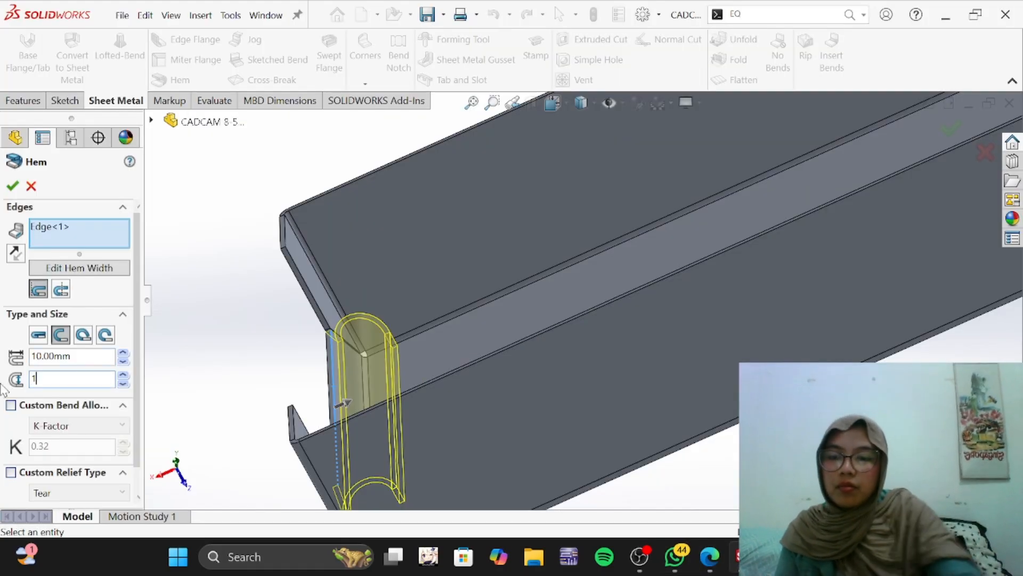
pyautogui.press('Return')
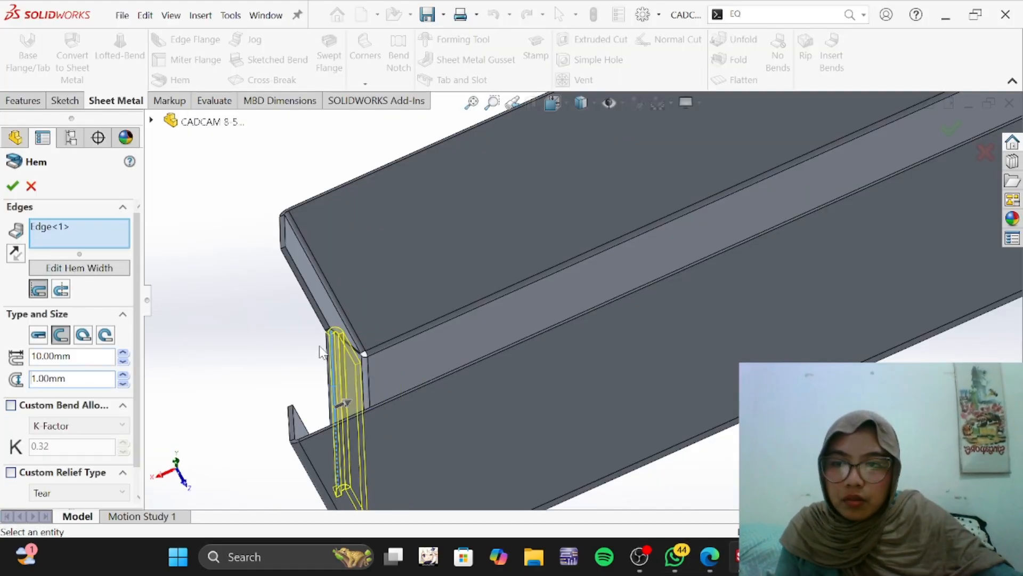
pyautogui.moveTo(322, 349); pyautogui.dragTo(478, 423, button='middle')
# Step: Compare the hem preview with Question 6's section view in the PDF, and accept the hem in SOLIDWORKS
pyautogui.click(708, 560)
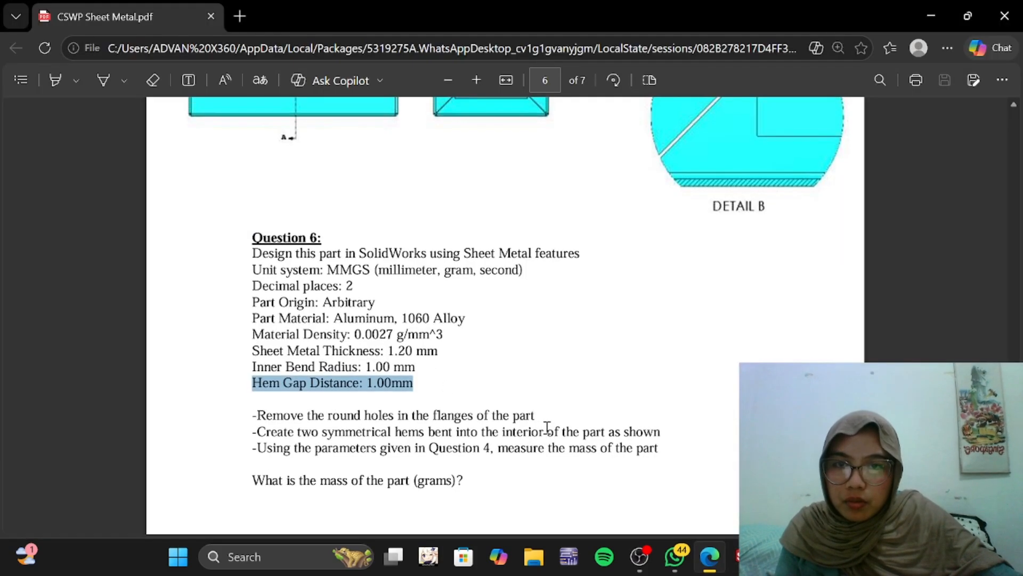
pyautogui.scroll(5, 549, 426)
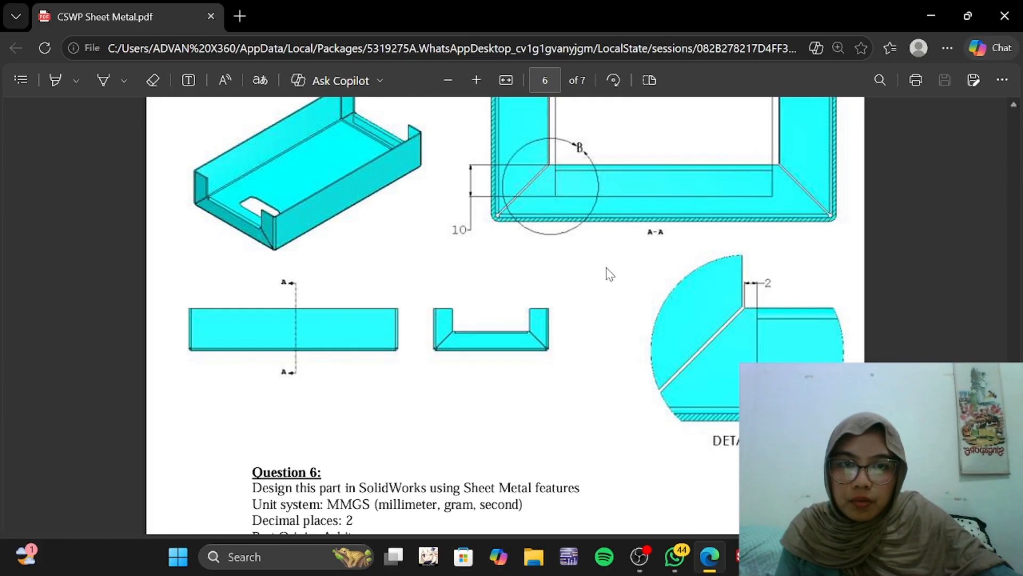
pyautogui.hotkey('alt', 'Tab')
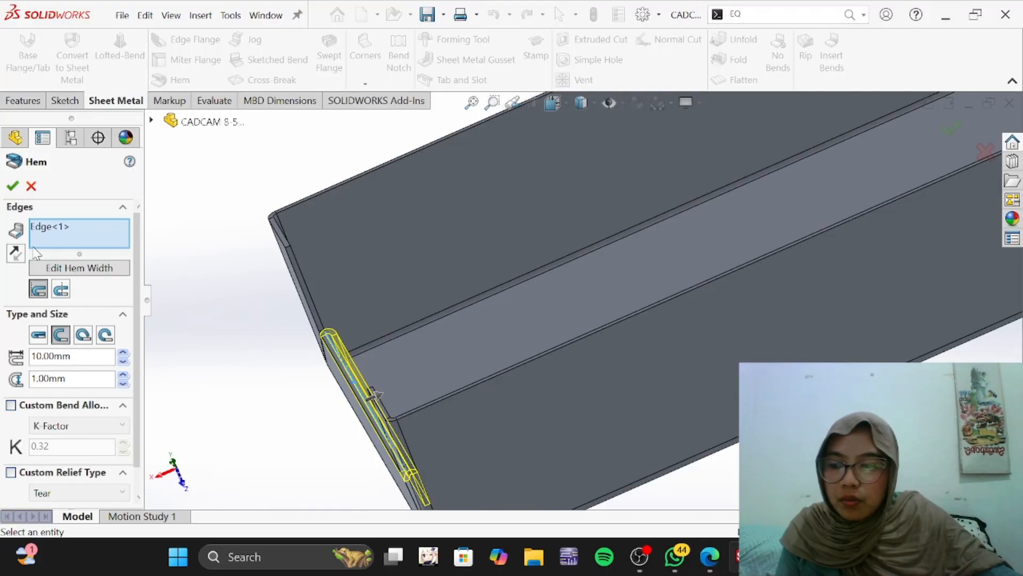
pyautogui.click(12, 187)
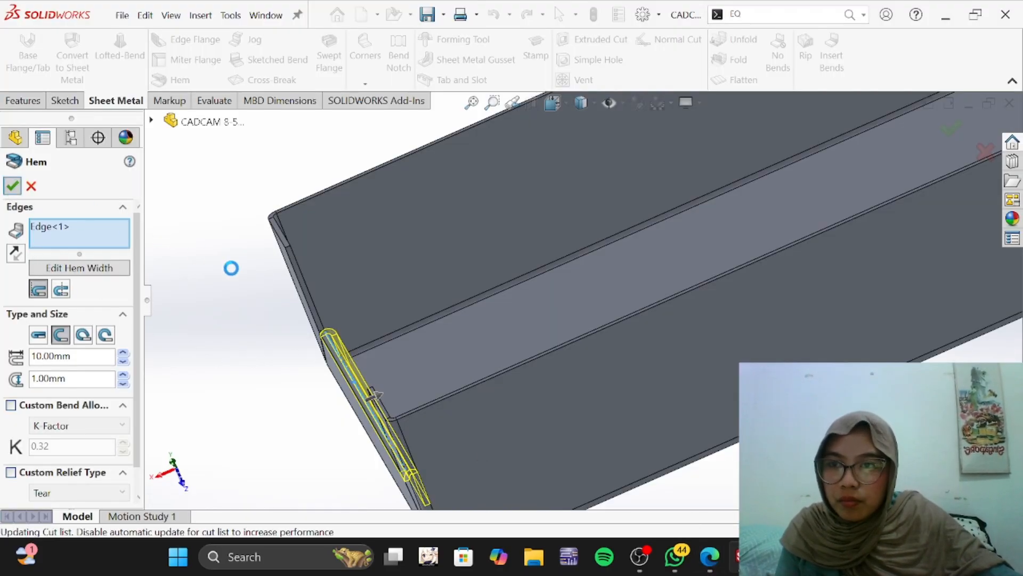
# Step: Try to add a second hem along the top edge of the opposite end flange, beside the base's cutout
pyautogui.scroll(3, 506, 274)
pyautogui.scroll(3, 586, 279)
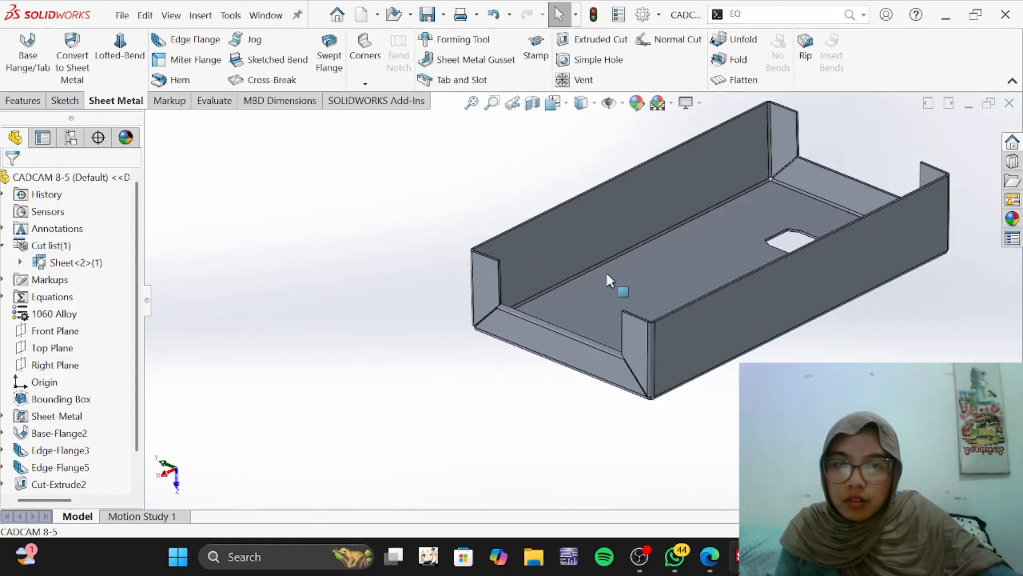
pyautogui.press('f')
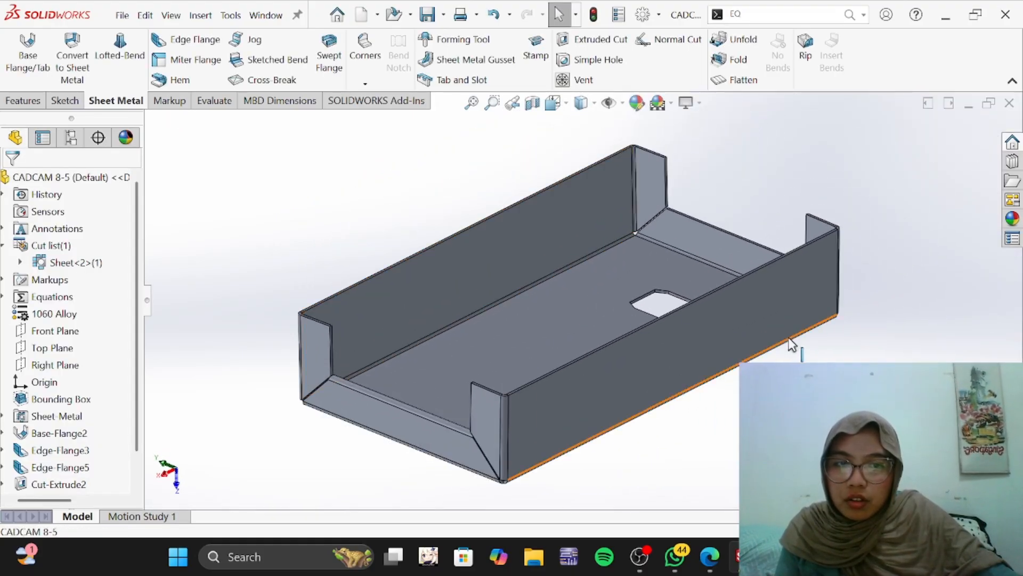
pyautogui.moveTo(877, 262); pyautogui.dragTo(685, 342, button='middle')
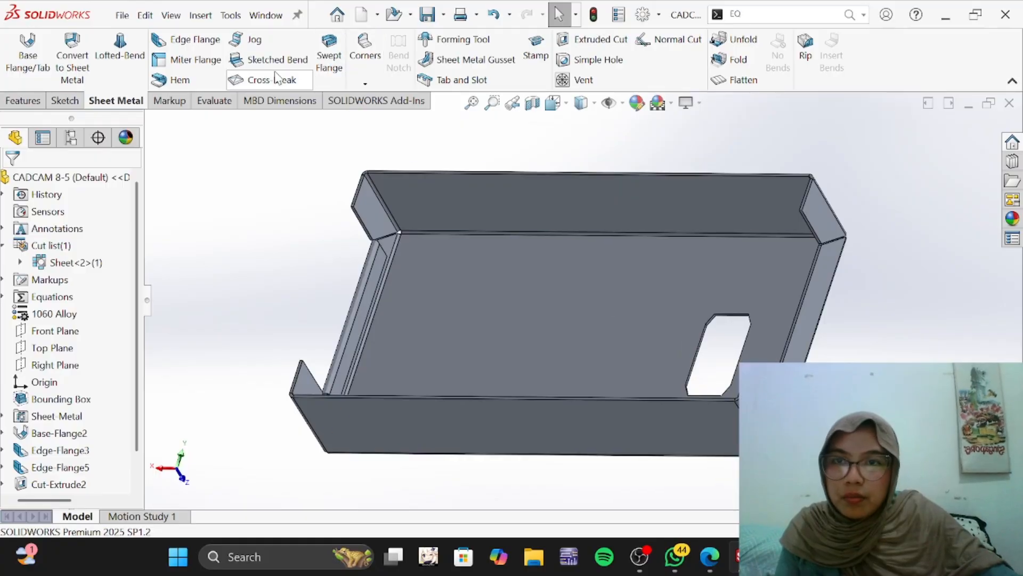
pyautogui.click(178, 80)
pyautogui.scroll(2, 799, 309)
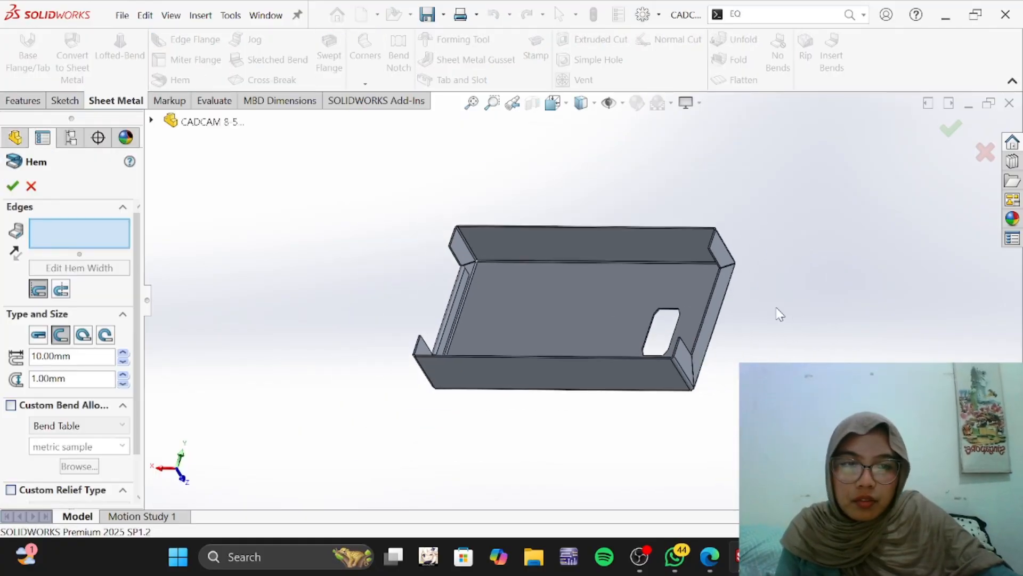
pyautogui.scroll(-6, 731, 282)
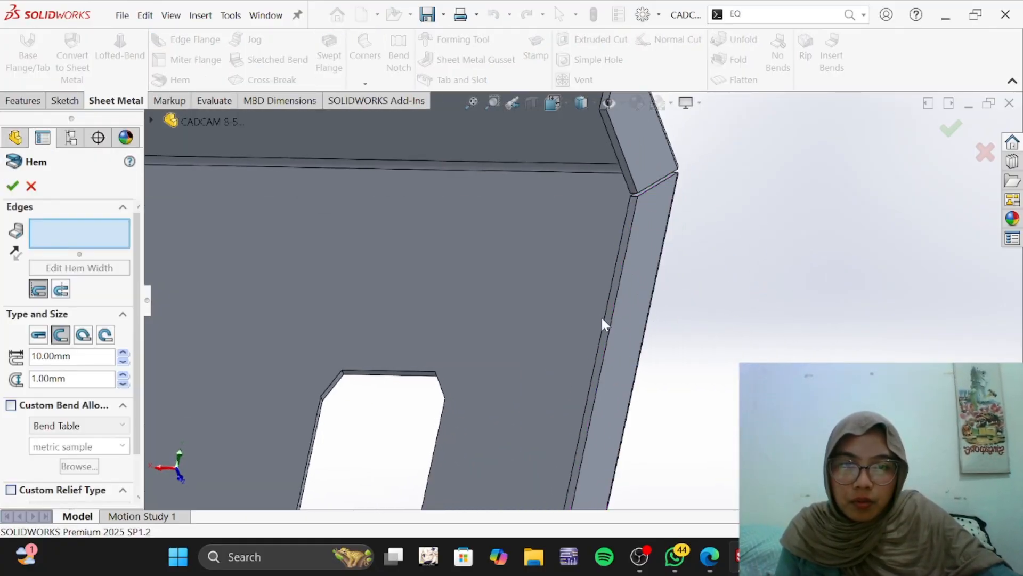
pyautogui.click(607, 326)
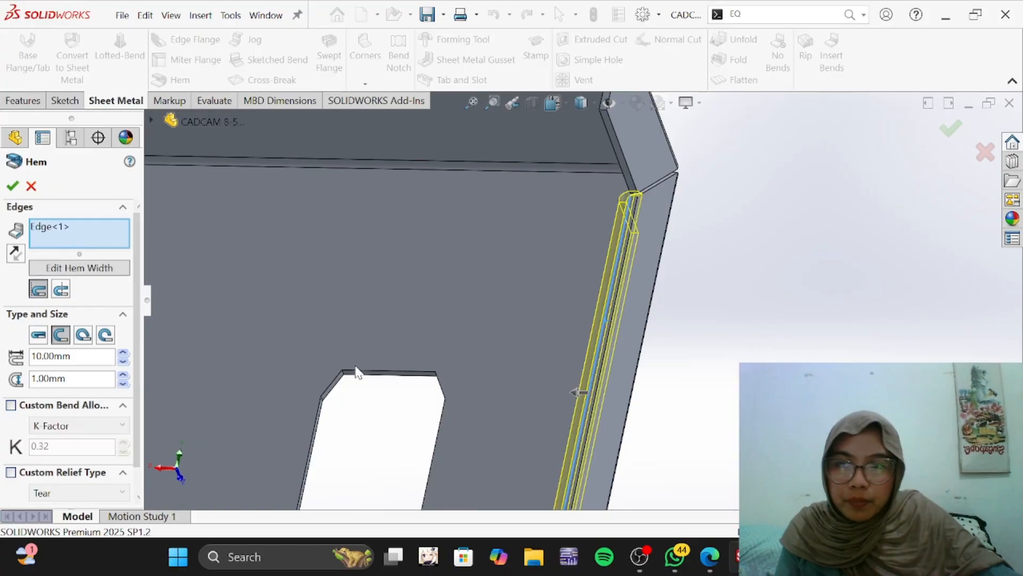
pyautogui.click(12, 187)
pyautogui.moveTo(722, 406); pyautogui.dragTo(772, 311, button='middle')
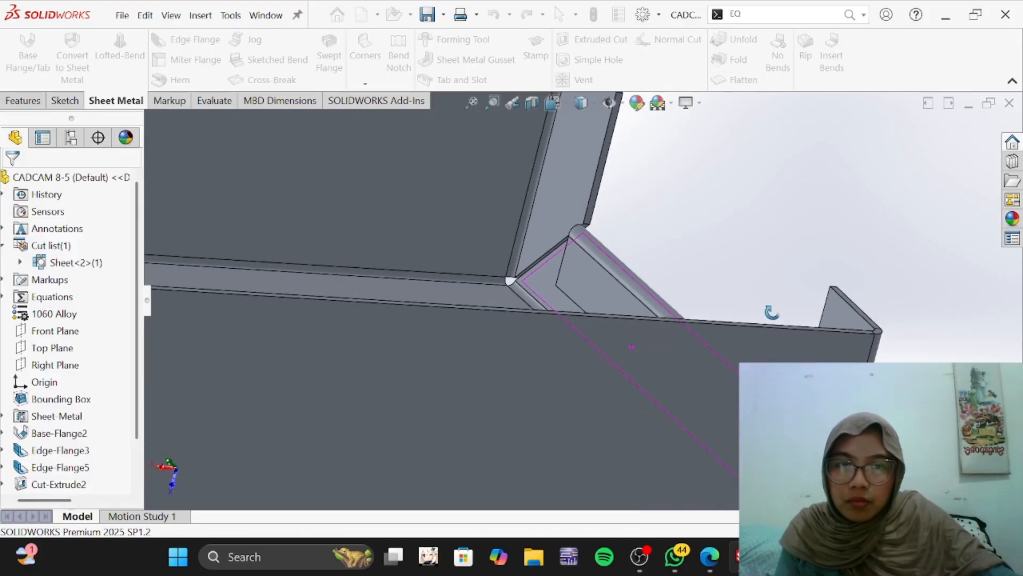
pyautogui.scroll(6, 640, 290)
pyautogui.moveTo(603, 304); pyautogui.dragTo(604, 401, button='middle')
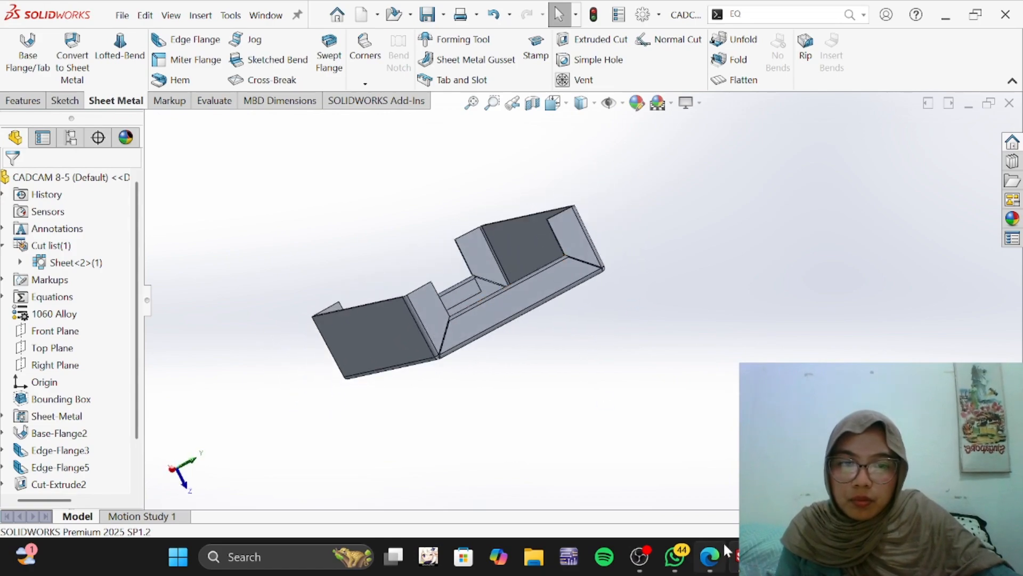
pyautogui.moveTo(721, 541)
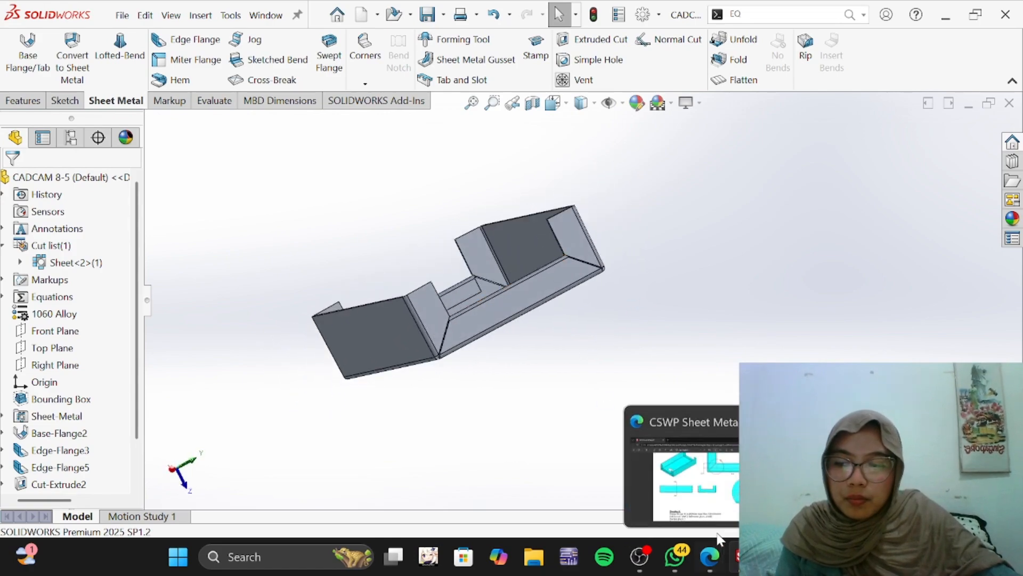
pyautogui.click(647, 556)
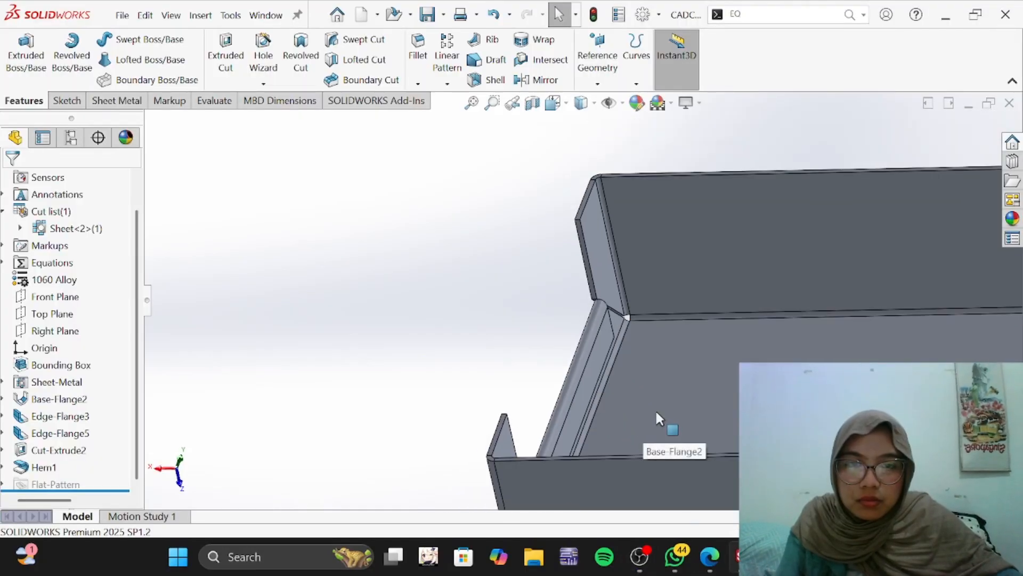
# Step: Reopen the existing hem's width profile for editing and pull the line's first endpoint inward about 0.53 mm from the flange corner
pyautogui.moveTo(656, 412); pyautogui.dragTo(319, 366, button='middle')
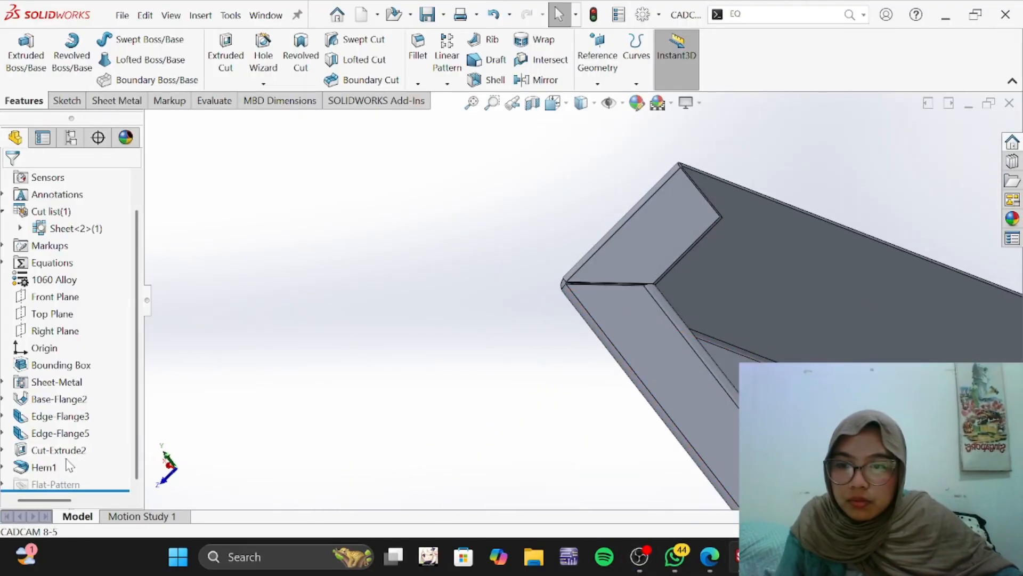
pyautogui.click(68, 466)
pyautogui.click(71, 420)
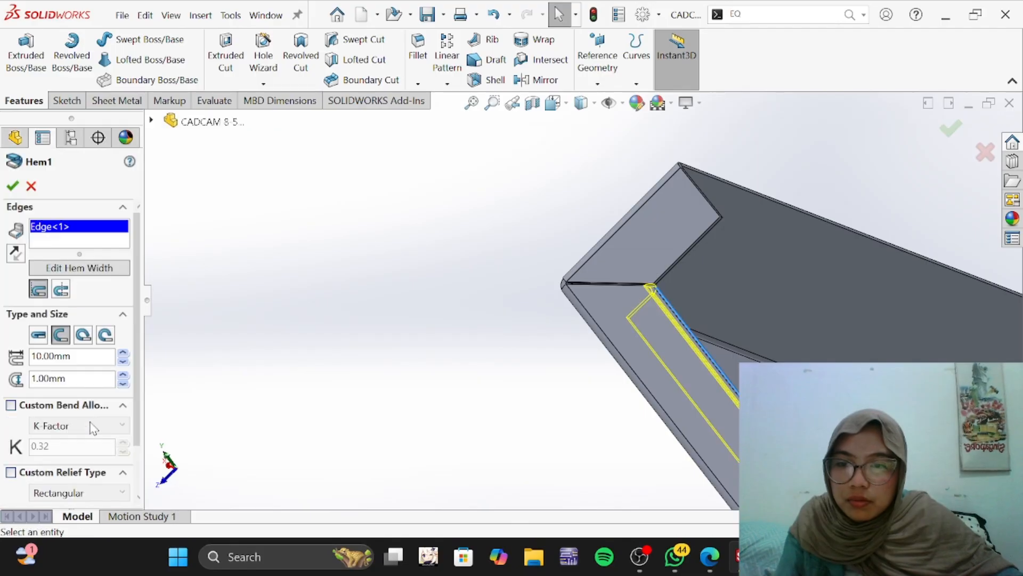
pyautogui.click(77, 268)
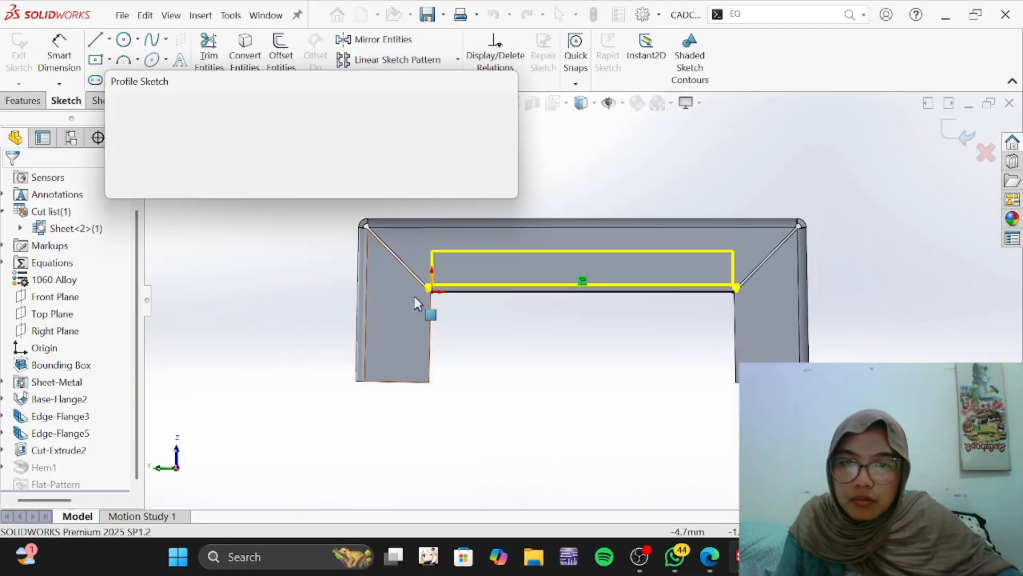
pyautogui.scroll(-5, 482, 316)
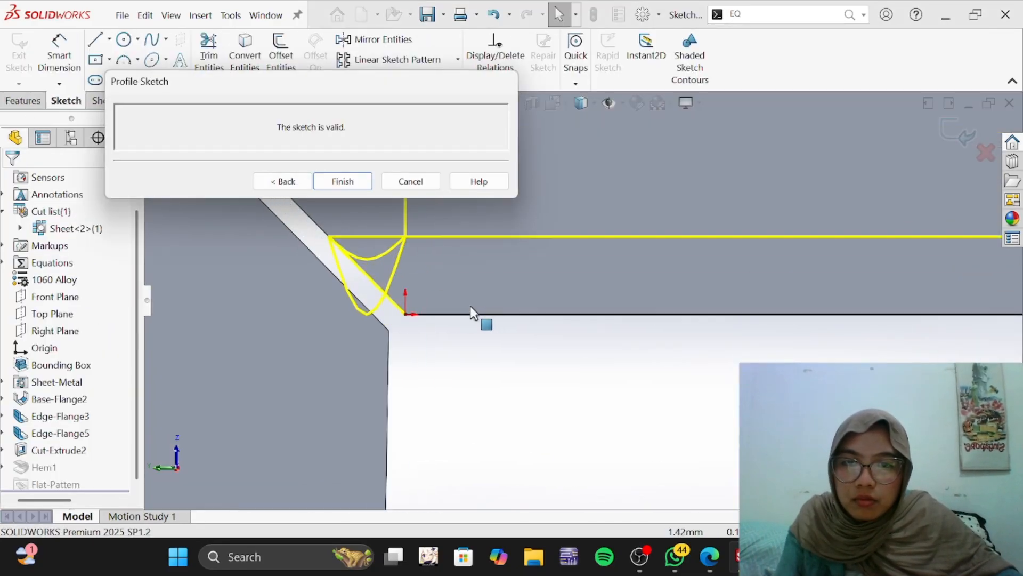
pyautogui.click(415, 323)
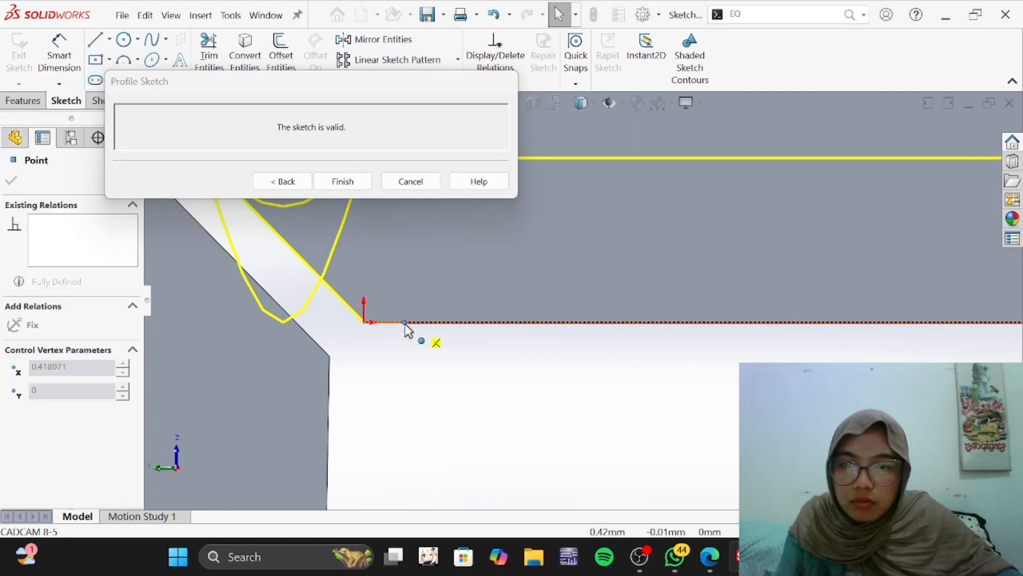
# Step: Dimension the distance between the flange corner and the hem profile line's first endpoint as 2 mm
pyautogui.click(66, 70)
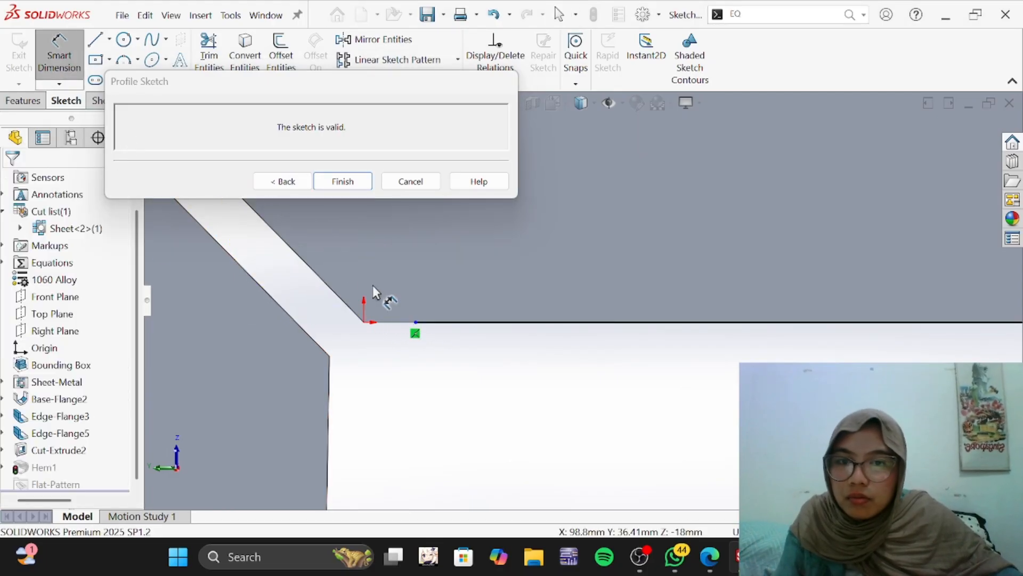
pyautogui.click(415, 324)
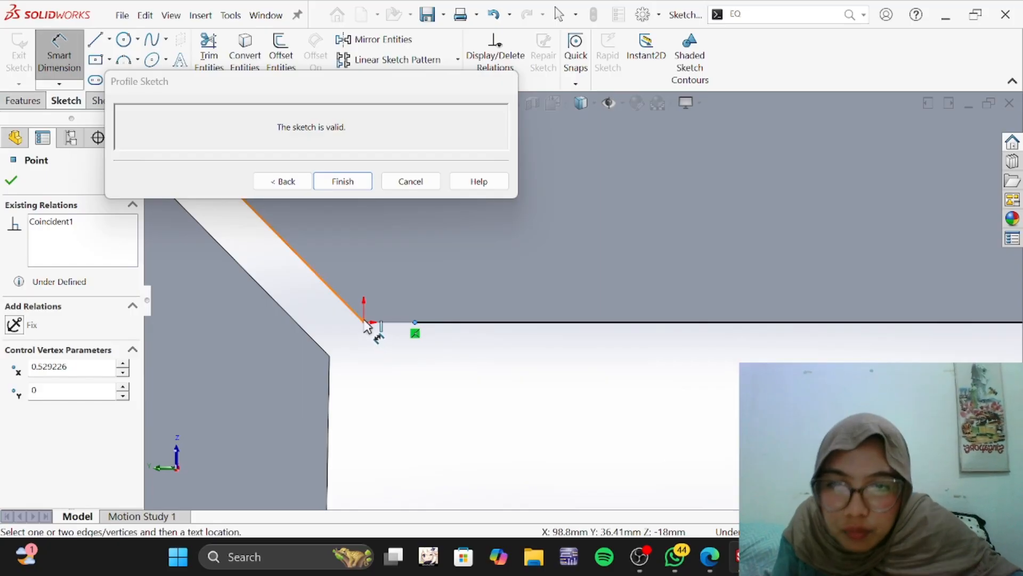
pyautogui.scroll(-3, 369, 333)
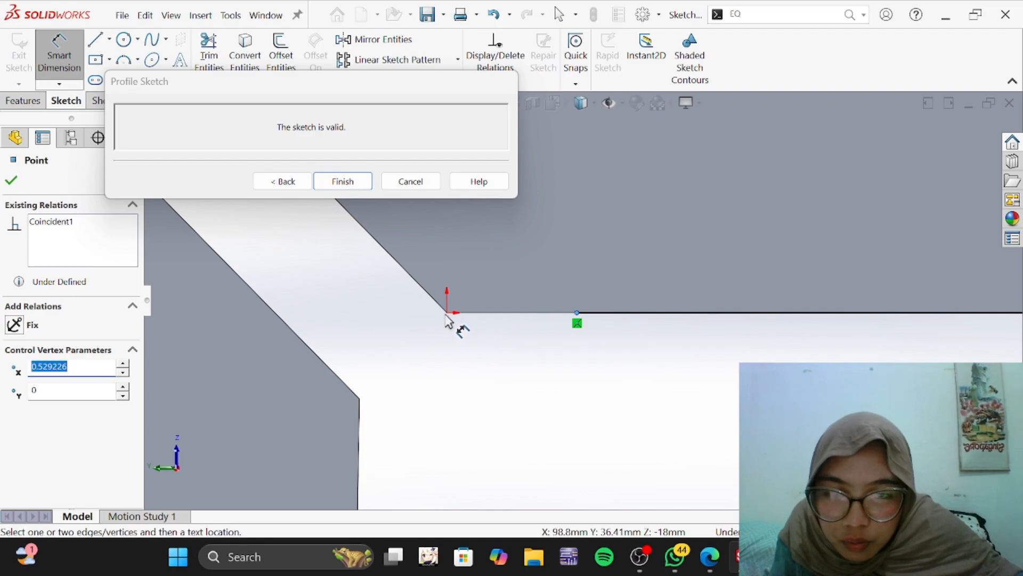
pyautogui.scroll(-3, 446, 320)
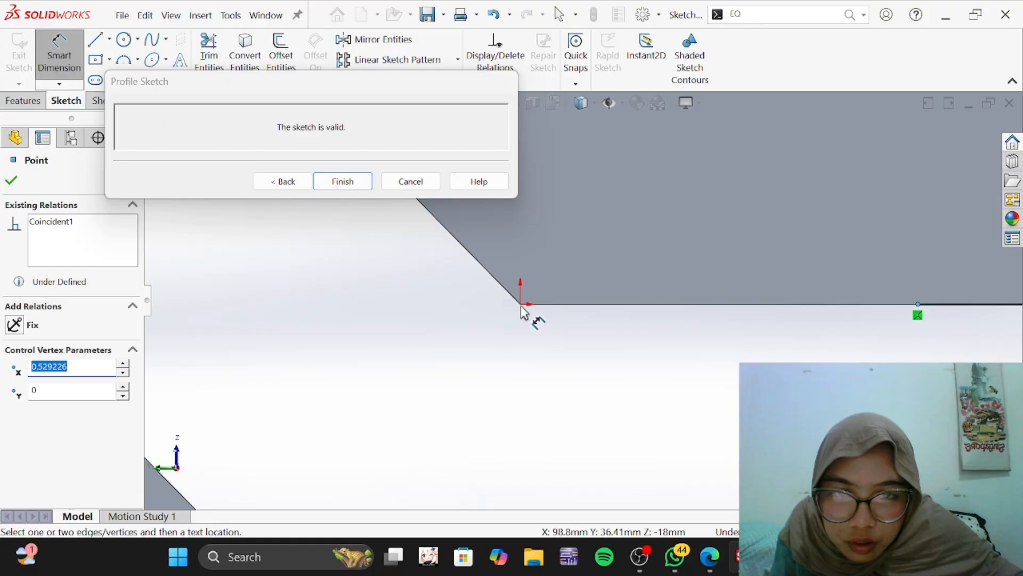
pyautogui.click(522, 305)
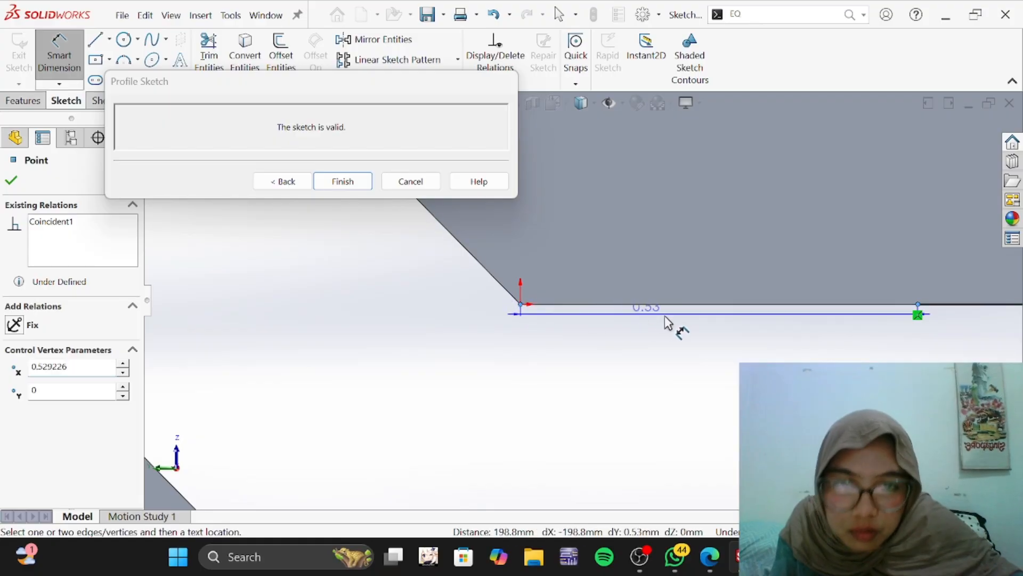
pyautogui.click(662, 385)
pyautogui.write('2')
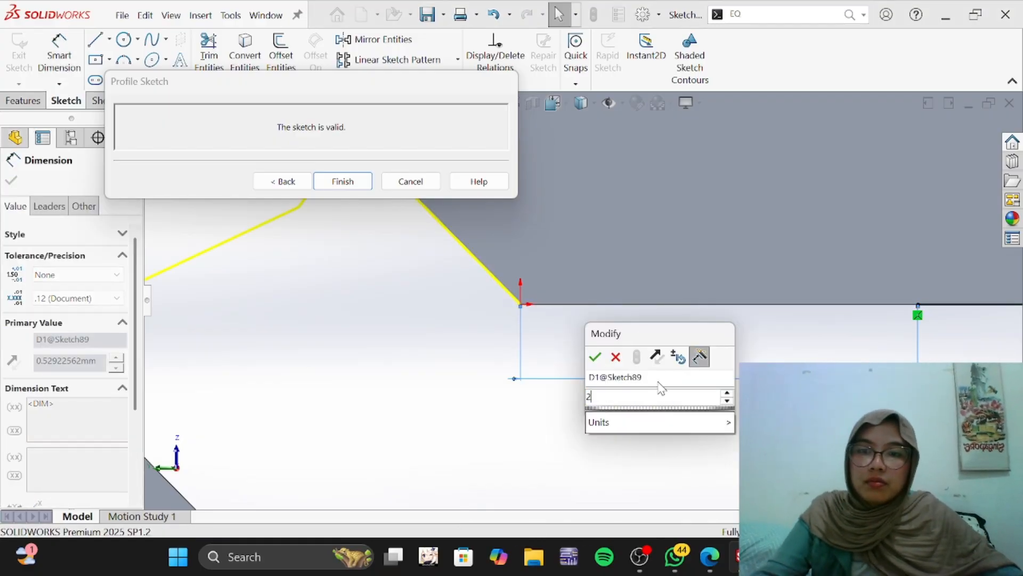
pyautogui.click(596, 358)
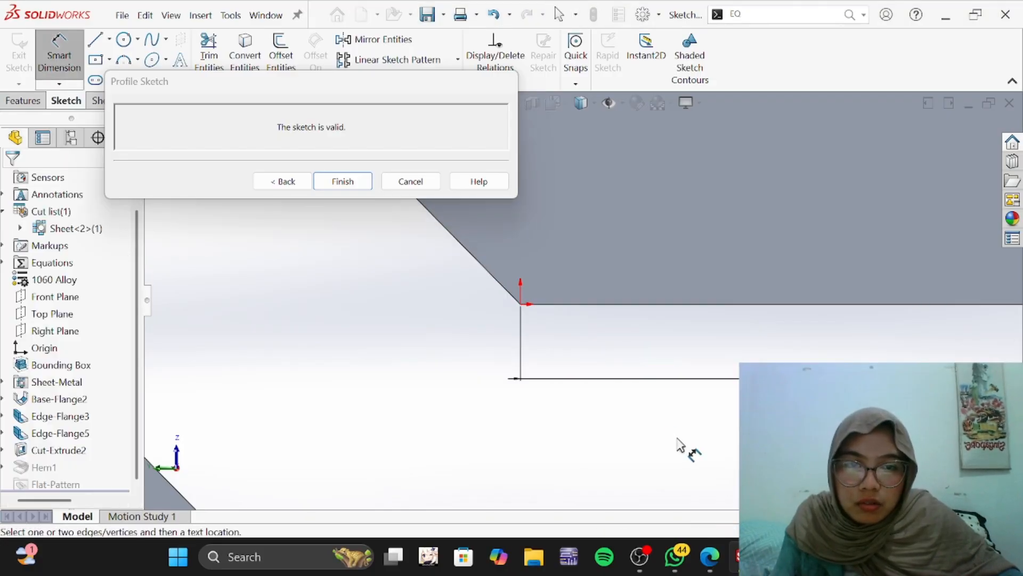
# Step: Examine the hem profile line from both ends to compare its extent with the end flange's edge
pyautogui.scroll(12, 902, 294)
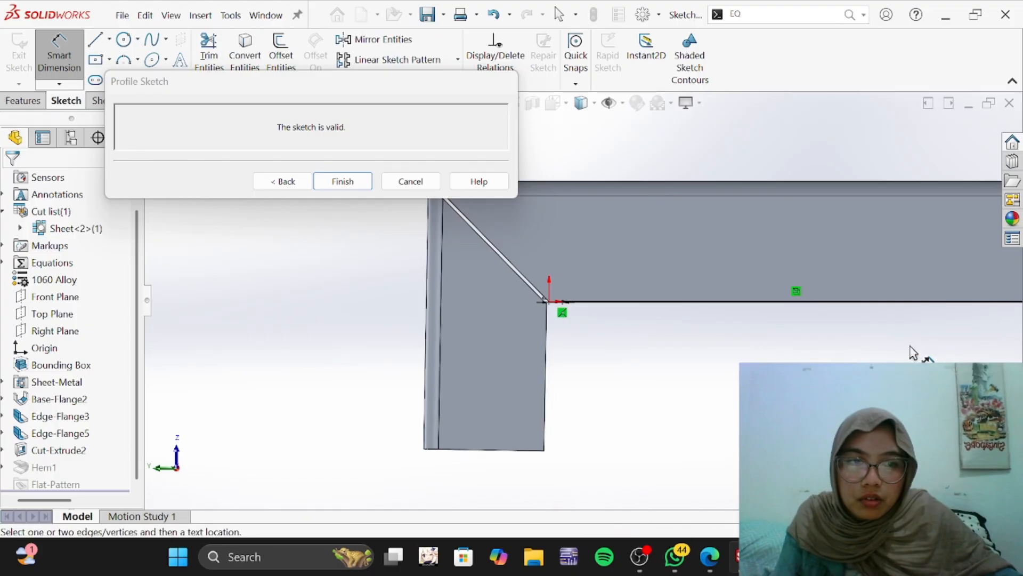
pyautogui.moveTo(913, 354); pyautogui.dragTo(888, 347, button='middle')
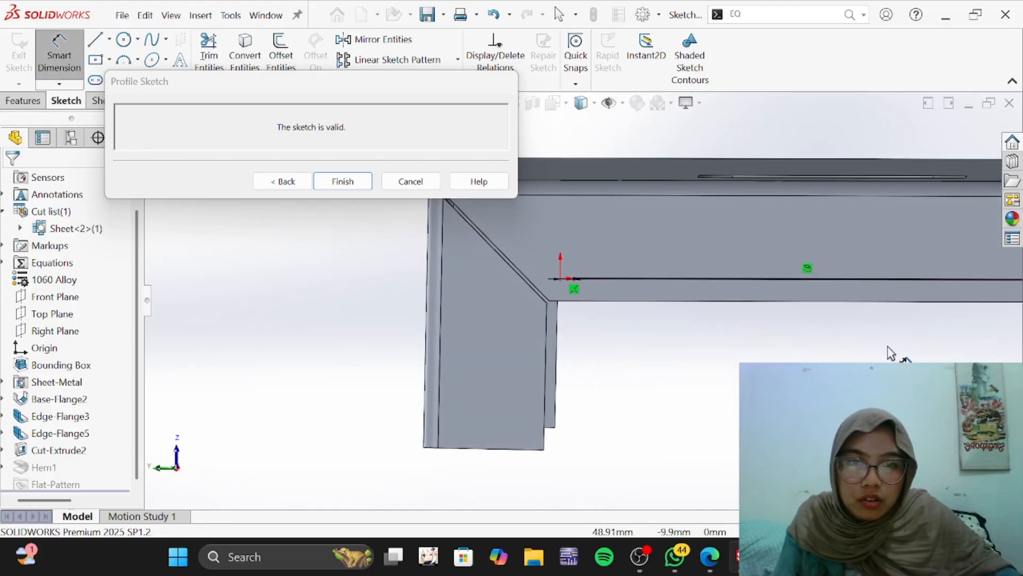
pyautogui.scroll(3, 886, 346)
pyautogui.scroll(-8, 866, 315)
pyautogui.scroll(5, 689, 319)
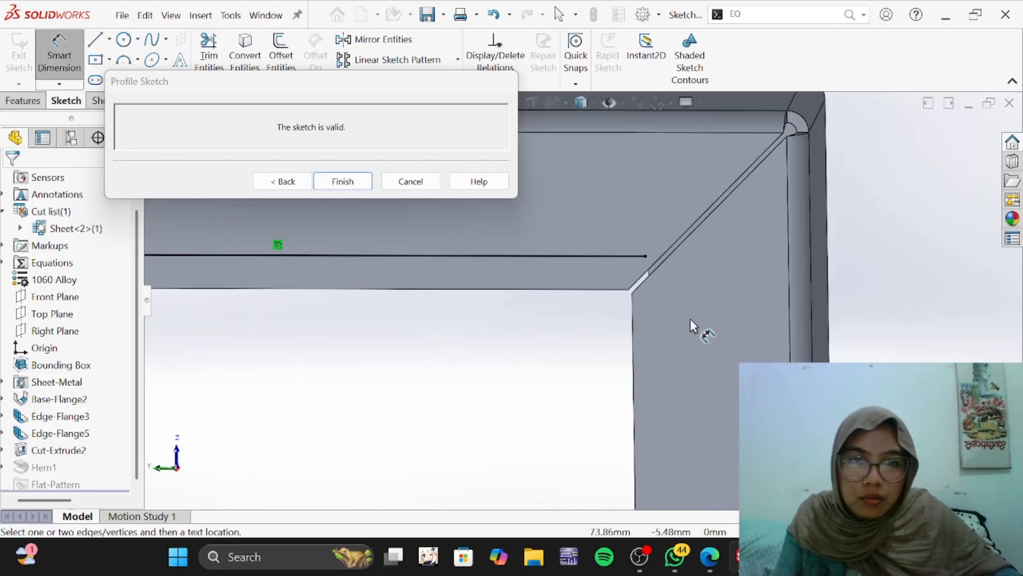
pyautogui.scroll(-2, 565, 315)
pyautogui.moveTo(567, 319); pyautogui.dragTo(575, 371, button='middle')
pyautogui.scroll(3, 622, 352)
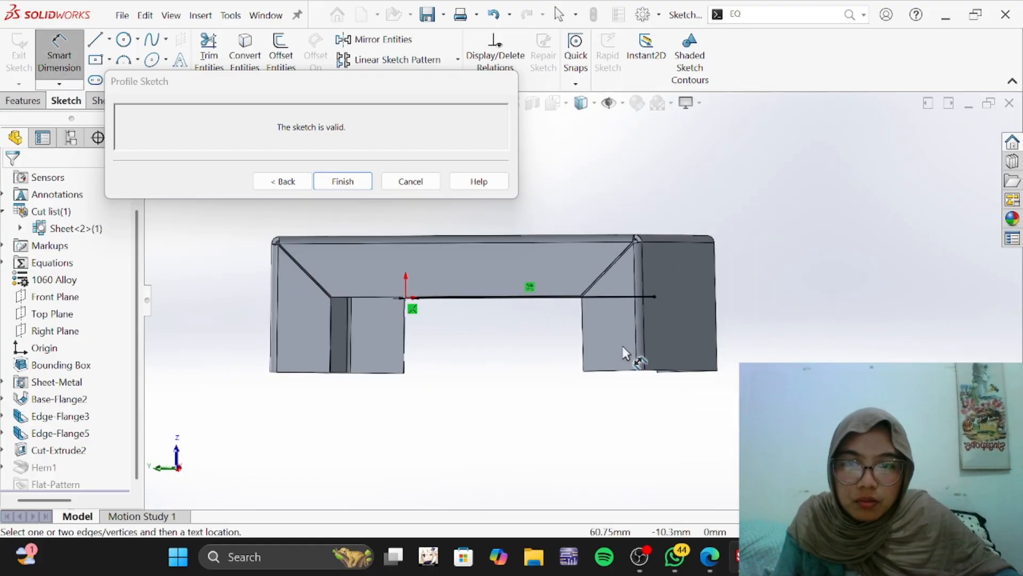
pyautogui.scroll(-3, 517, 314)
pyautogui.press('Escape')
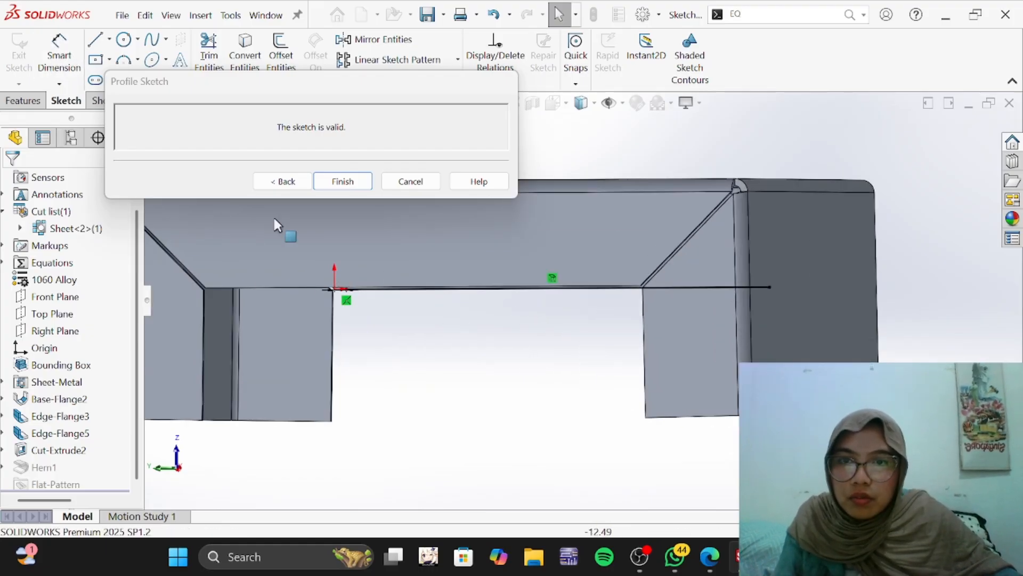
pyautogui.moveTo(477, 363); pyautogui.dragTo(494, 359, button='middle')
pyautogui.scroll(4, 607, 356)
pyautogui.moveTo(607, 357); pyautogui.dragTo(640, 382, button='middle')
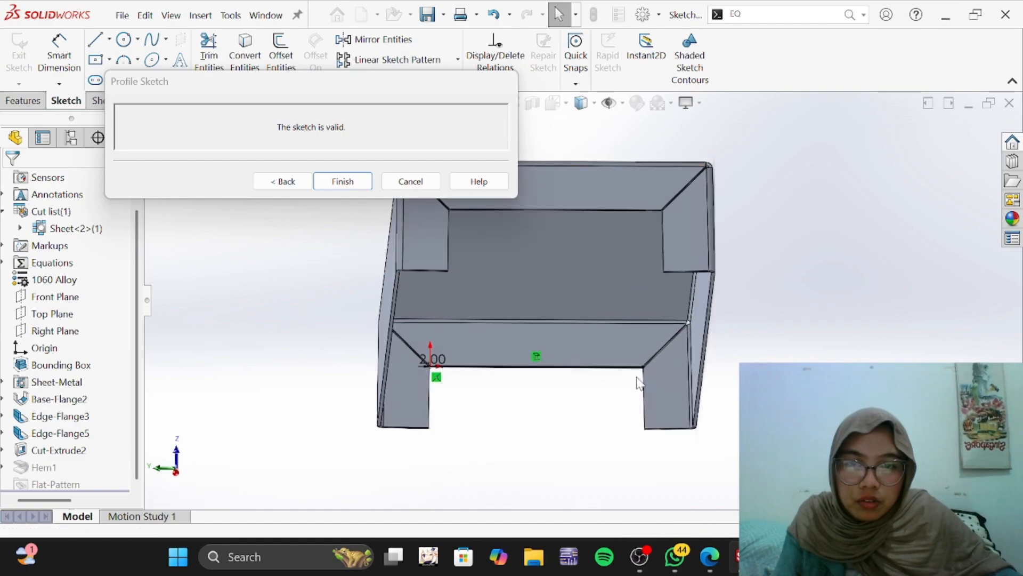
# Step: Pull the hem profile line's opposite endpoint inward about 3.96 mm along the flange edge
pyautogui.scroll(-6, 601, 381)
pyautogui.moveTo(637, 338)
pyautogui.mouseDown(button='middle')
pyautogui.moveTo(628, 411)
pyautogui.moveTo(631, 349)
pyautogui.mouseUp(button='middle')
pyautogui.scroll(4, 632, 350)
pyautogui.scroll(2, 530, 292)
pyautogui.scroll(-4, 530, 292)
pyautogui.moveTo(531, 291); pyautogui.dragTo(670, 322, button='middle')
pyautogui.scroll(-4, 708, 295)
pyautogui.click(817, 226)
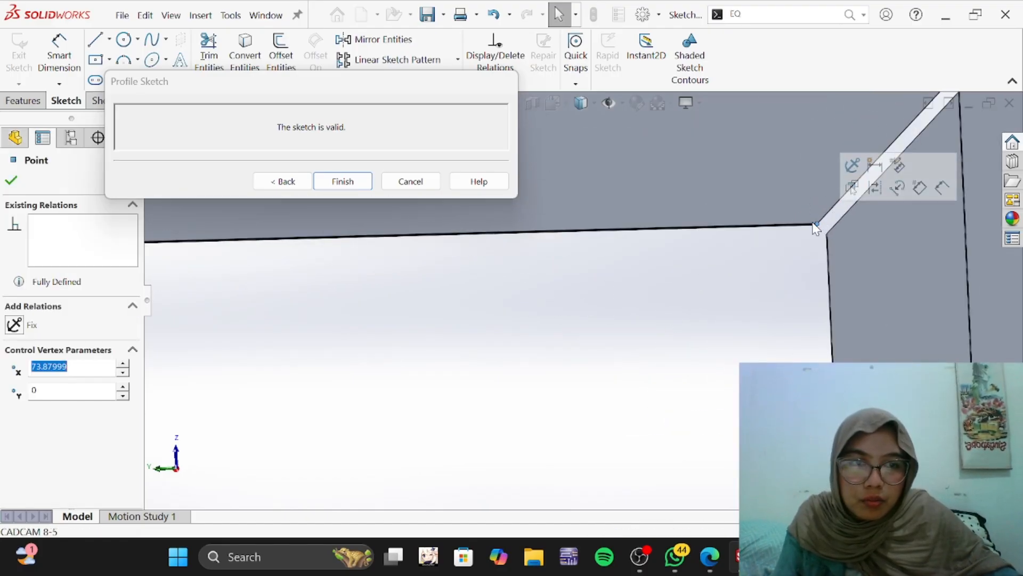
pyautogui.moveTo(758, 228); pyautogui.dragTo(708, 226)
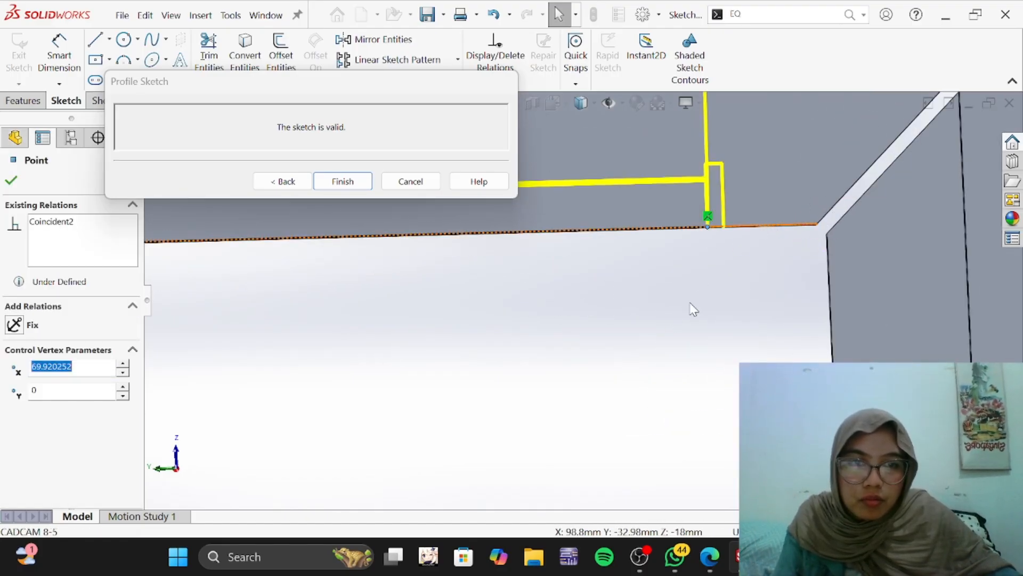
pyautogui.click(691, 304)
# Step: Dimension the distance between the opposite flange corner and the profile line's second endpoint as 2 mm
pyautogui.click(60, 49)
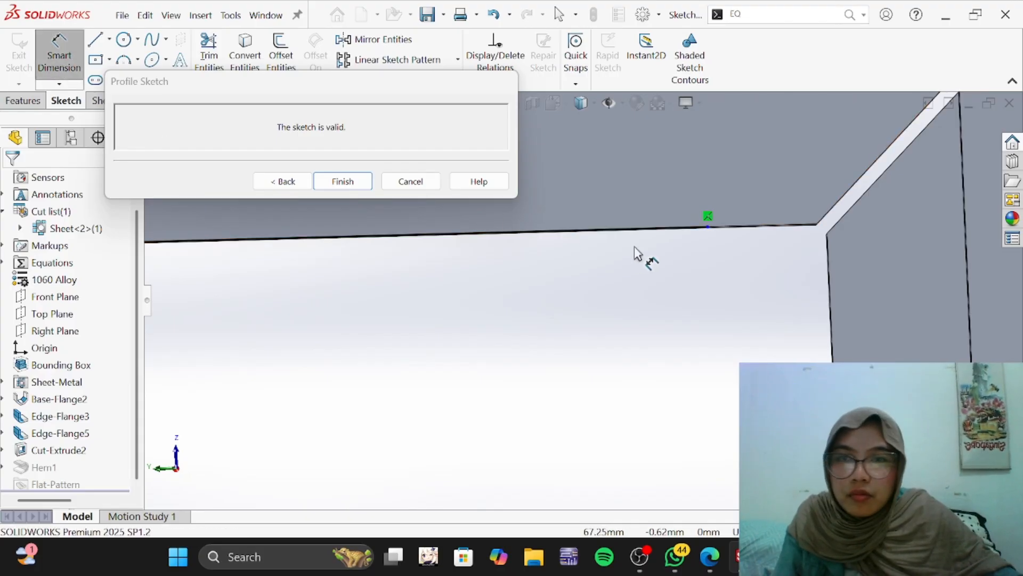
pyautogui.click(708, 226)
pyautogui.click(818, 225)
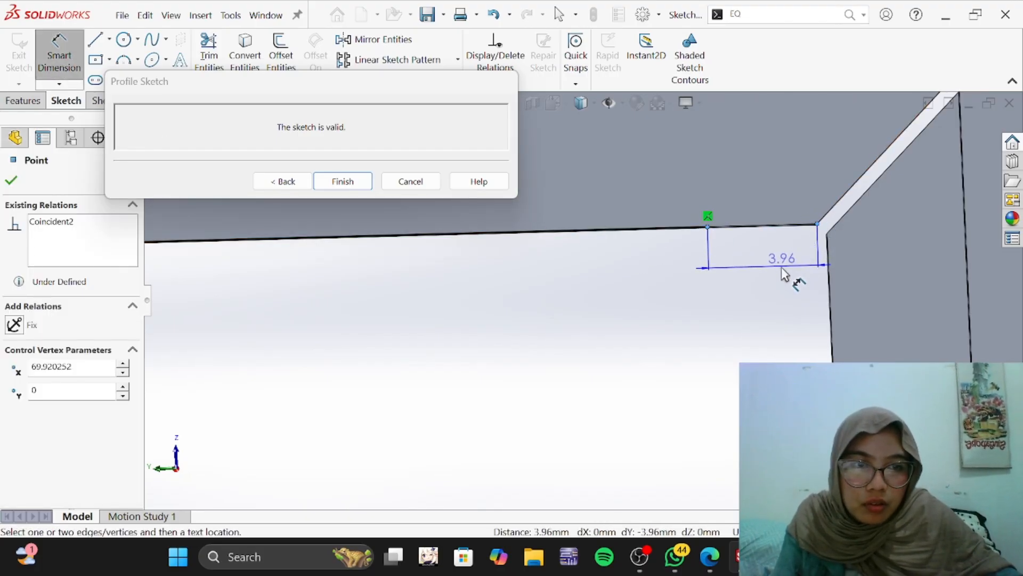
pyautogui.click(780, 269)
pyautogui.write('2')
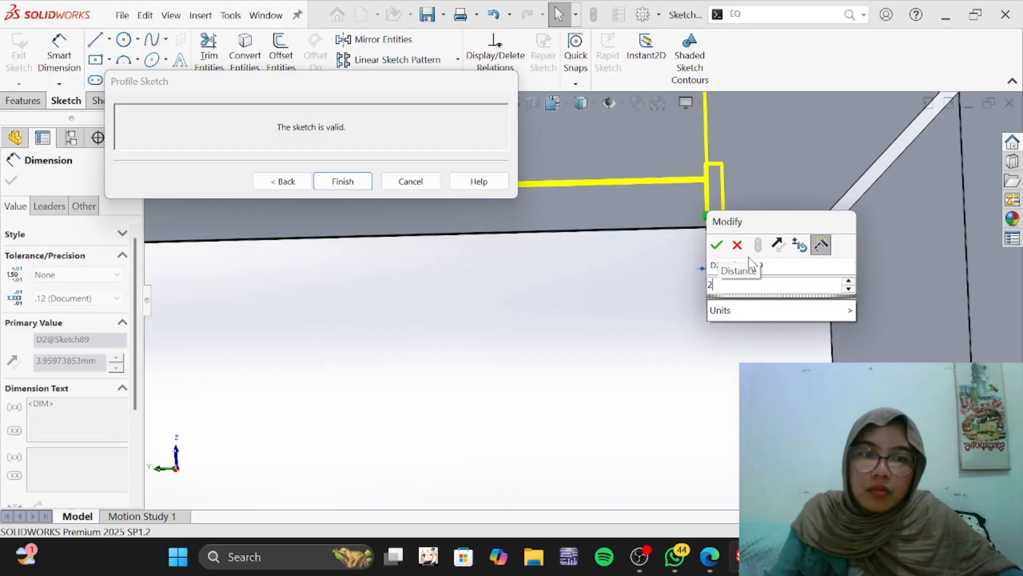
pyautogui.click(719, 246)
# Step: Check the shortened profile line against the flange at both corners, and finish the hem's profile sketch
pyautogui.scroll(3, 656, 301)
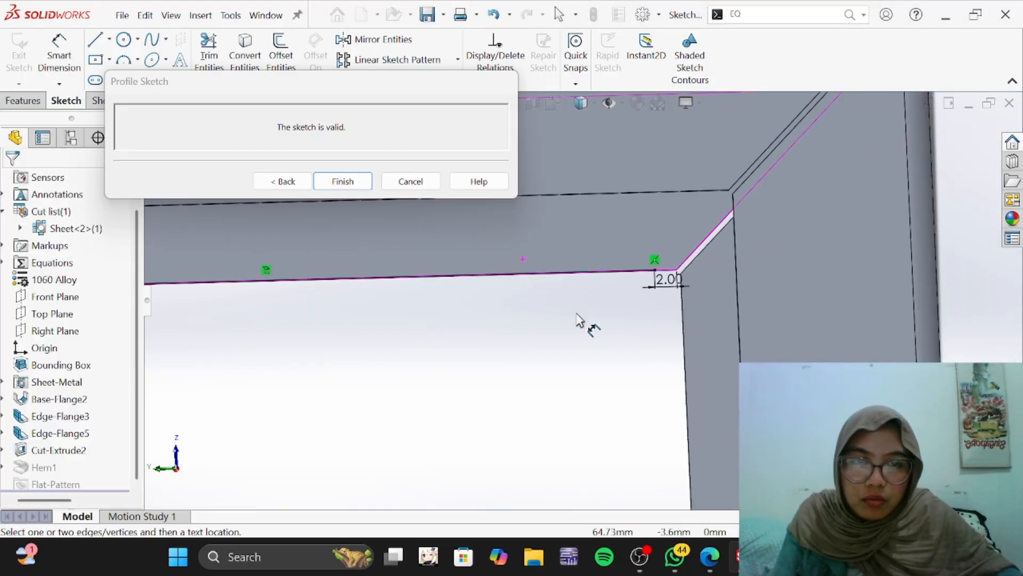
pyautogui.moveTo(581, 176); pyautogui.dragTo(548, 288, button='middle')
pyautogui.scroll(1, 546, 304)
pyautogui.scroll(-2, 504, 313)
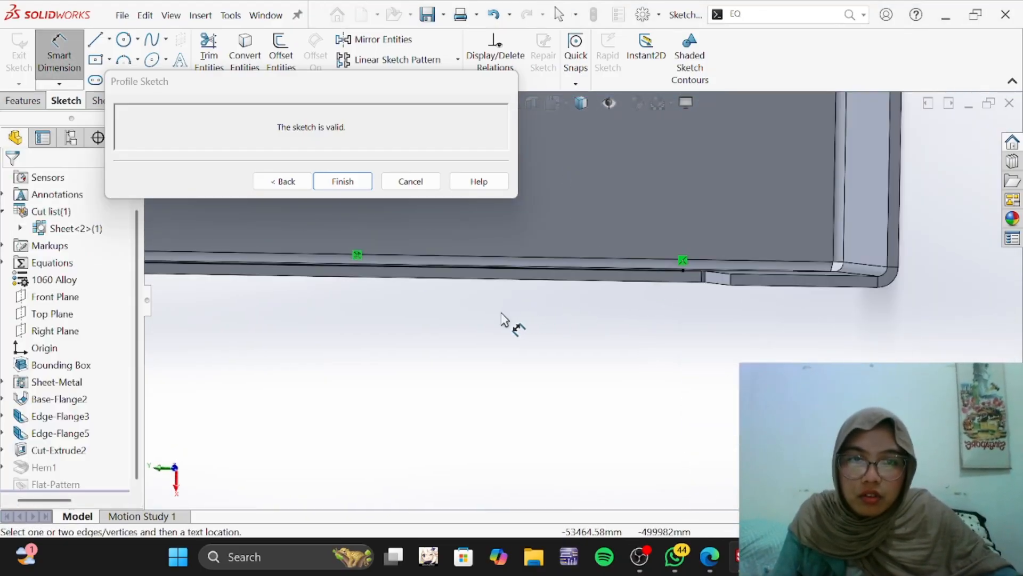
pyautogui.moveTo(500, 313); pyautogui.dragTo(464, 216, button='middle')
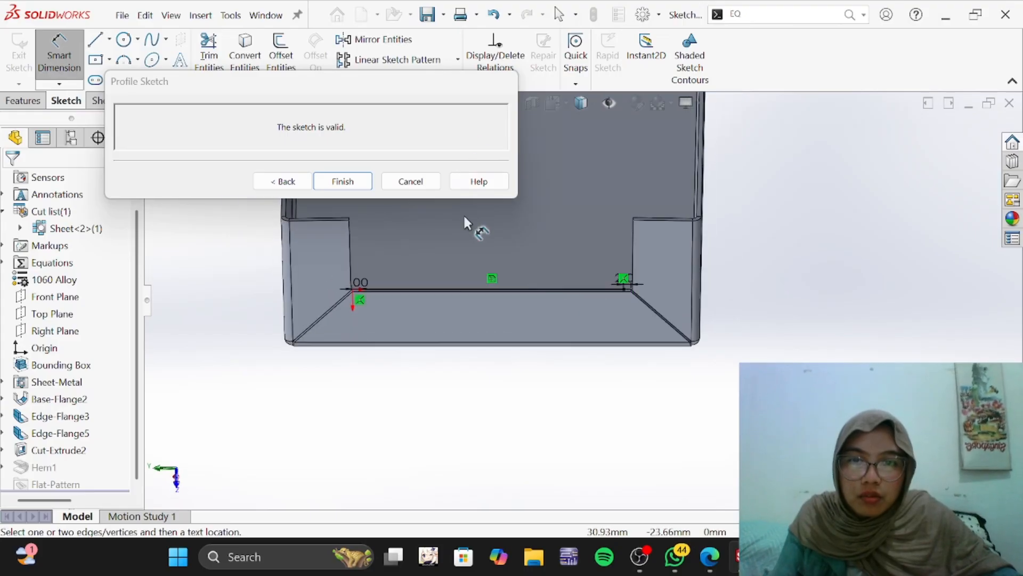
pyautogui.click(344, 181)
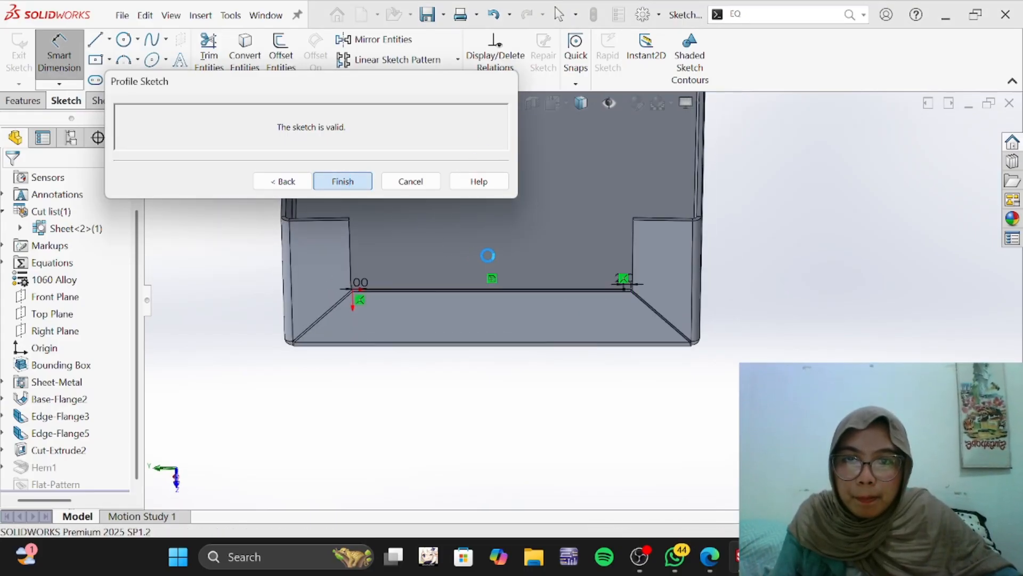
pyautogui.click(640, 366)
# Step: Mirror the hem about the Right Plane onto the opposite end flange
pyautogui.moveTo(590, 287); pyautogui.dragTo(411, 229, button='middle')
pyautogui.scroll(5, 413, 234)
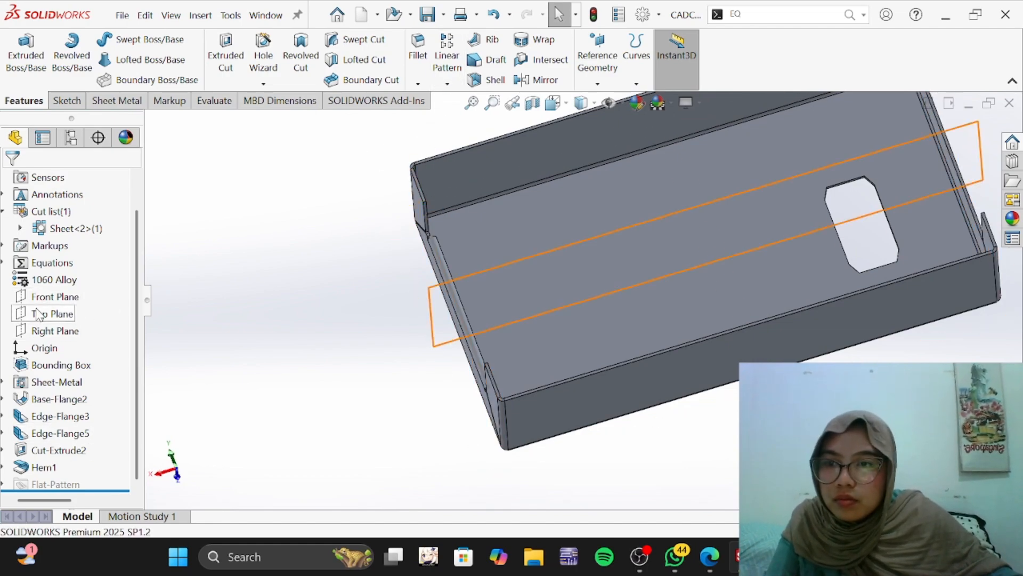
pyautogui.click(53, 331)
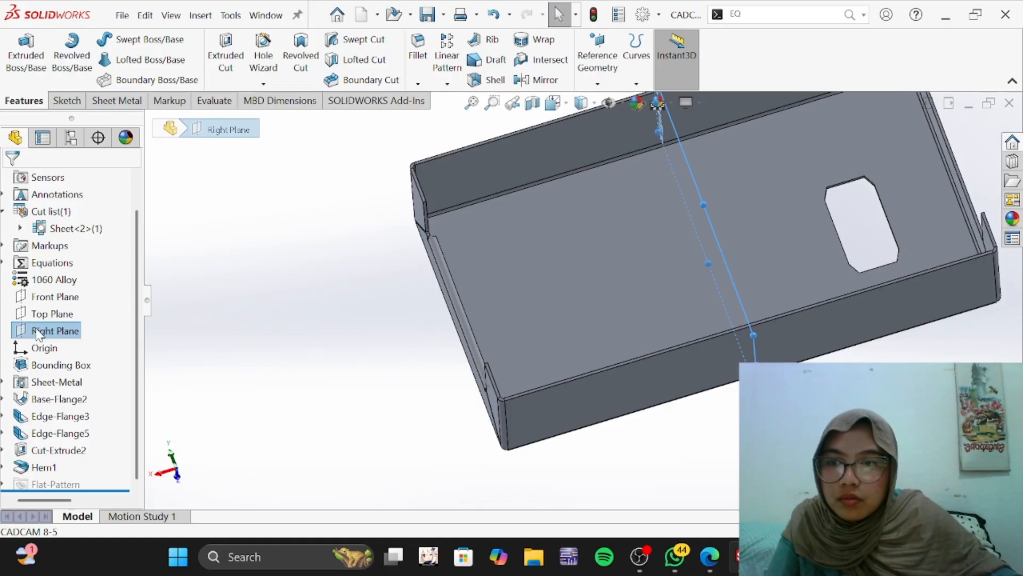
pyautogui.moveTo(635, 299); pyautogui.dragTo(704, 219, button='middle')
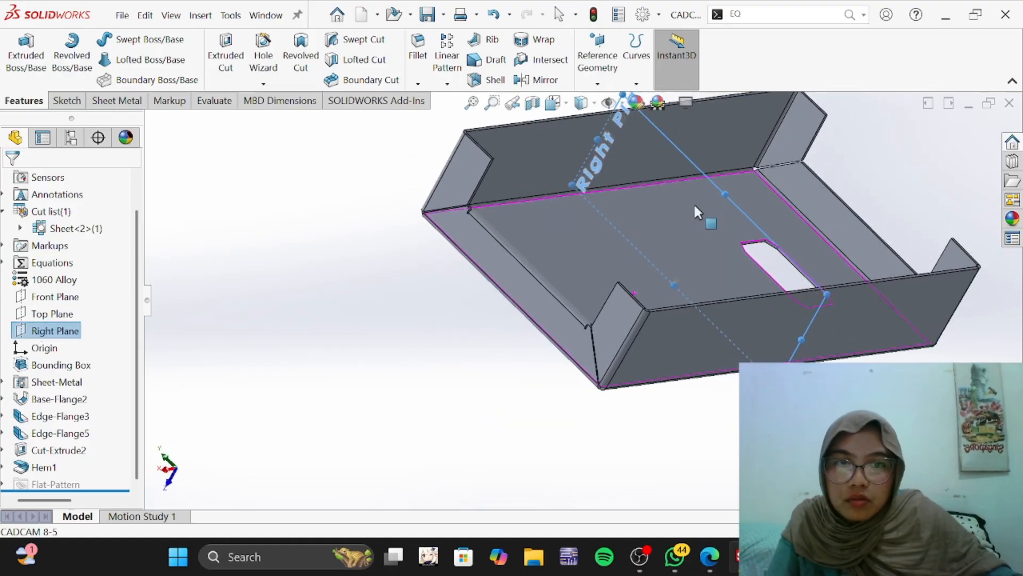
pyautogui.click(528, 80)
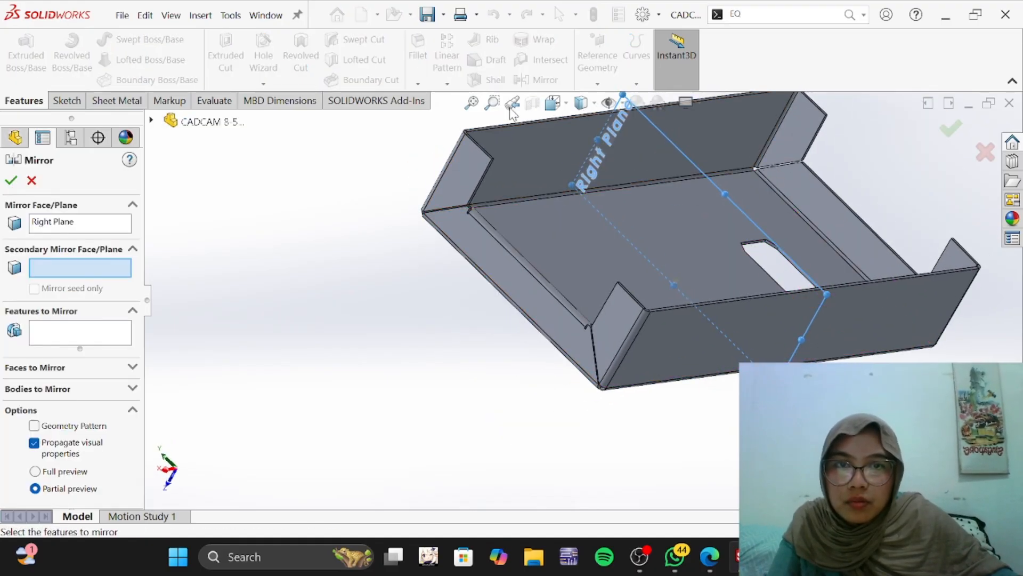
pyautogui.click(151, 121)
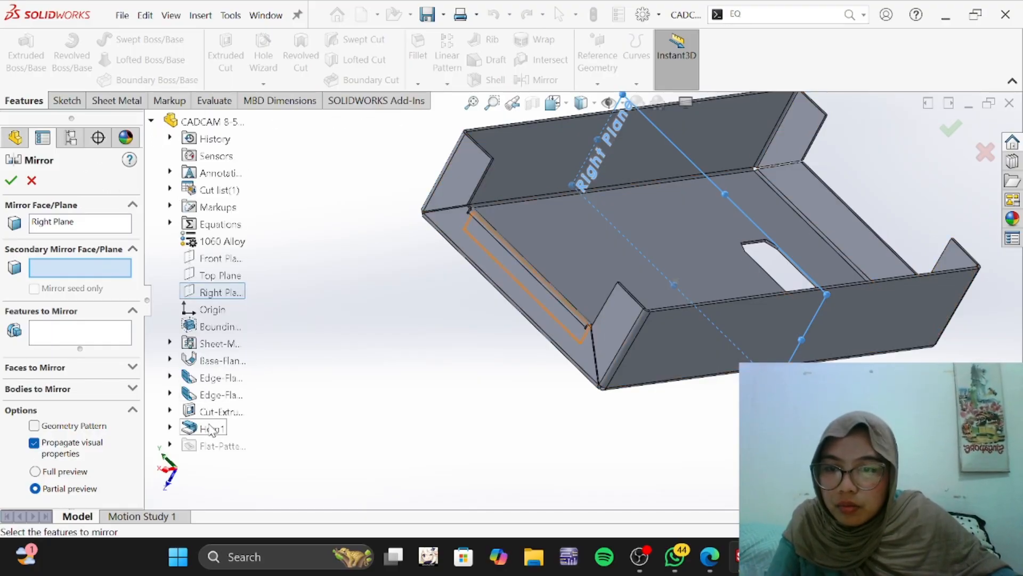
pyautogui.click(77, 335)
pyautogui.click(198, 433)
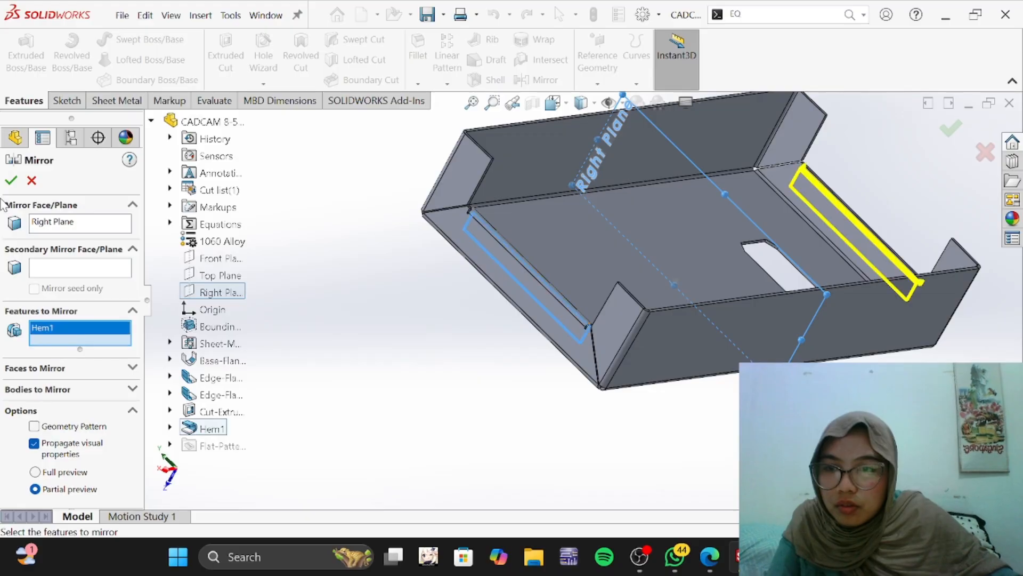
pyautogui.click(11, 181)
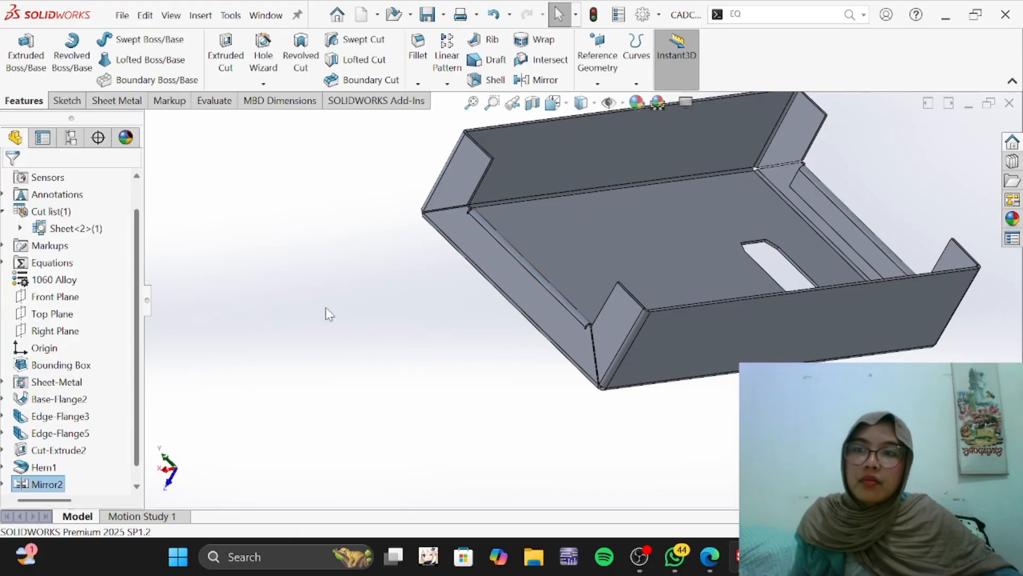
# Step: Switch to the CSWP Sheet Metal PDF and look up Question 6's instructions for measuring the part's mass
pyautogui.hotkey('alt', 'Tab')
pyautogui.scroll(-10, 437, 375)
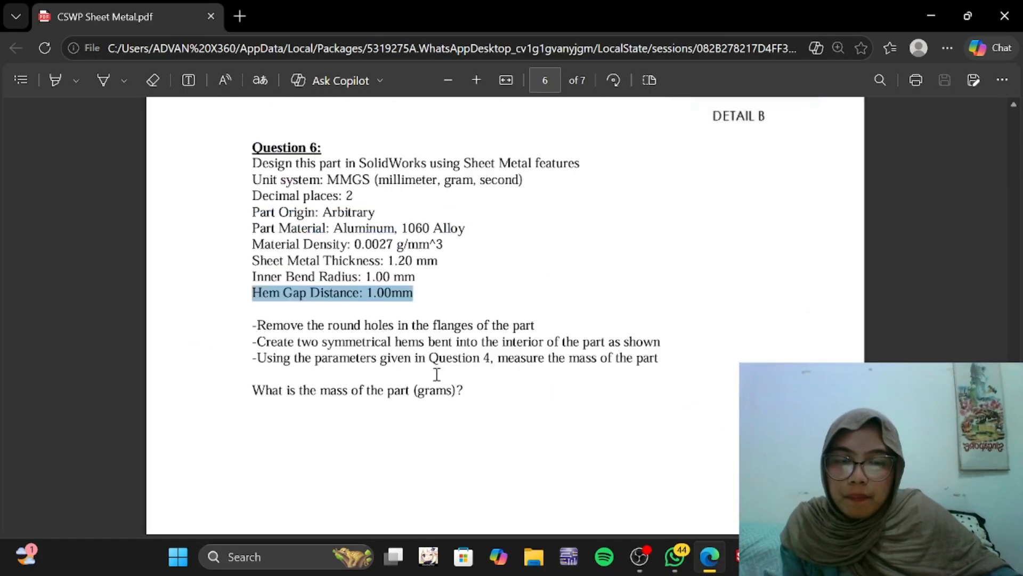
# Step: Look up the Question 6 answer on the PDF's Answers and Hints page, and select that whole line
pyautogui.scroll(8, 437, 375)
pyautogui.scroll(-4, 437, 375)
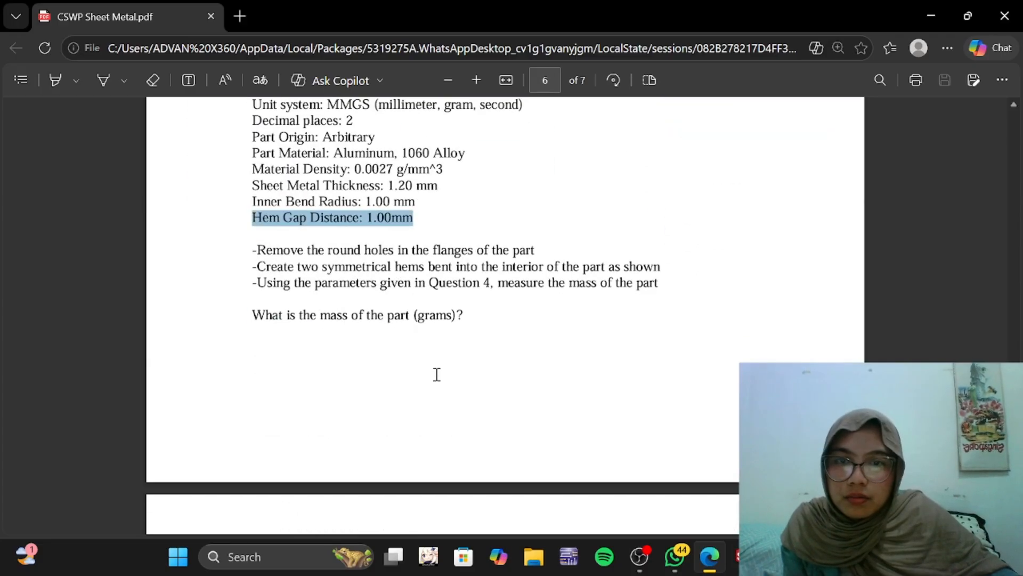
pyautogui.scroll(-6, 437, 374)
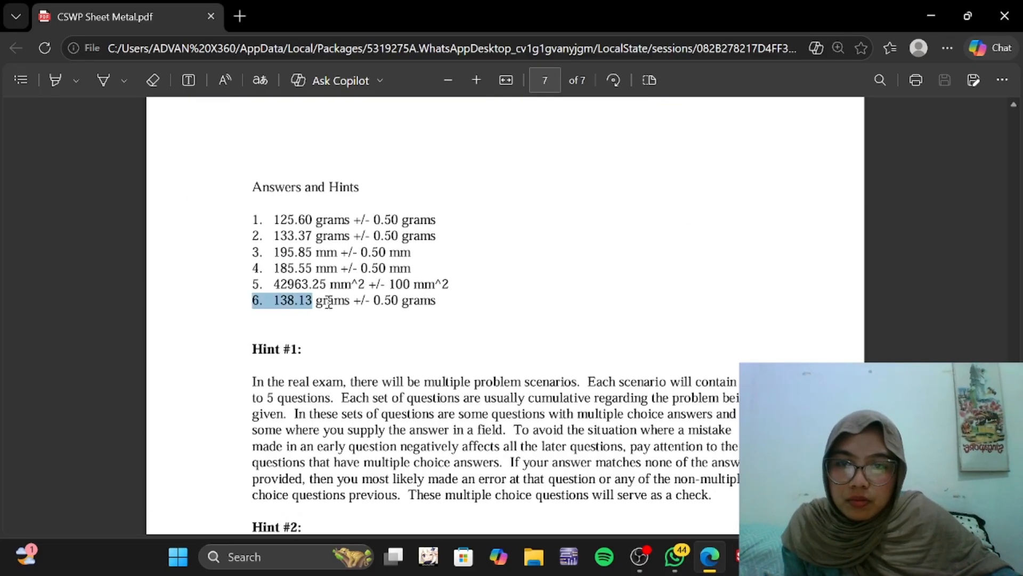
pyautogui.moveTo(251, 296); pyautogui.dragTo(498, 318)
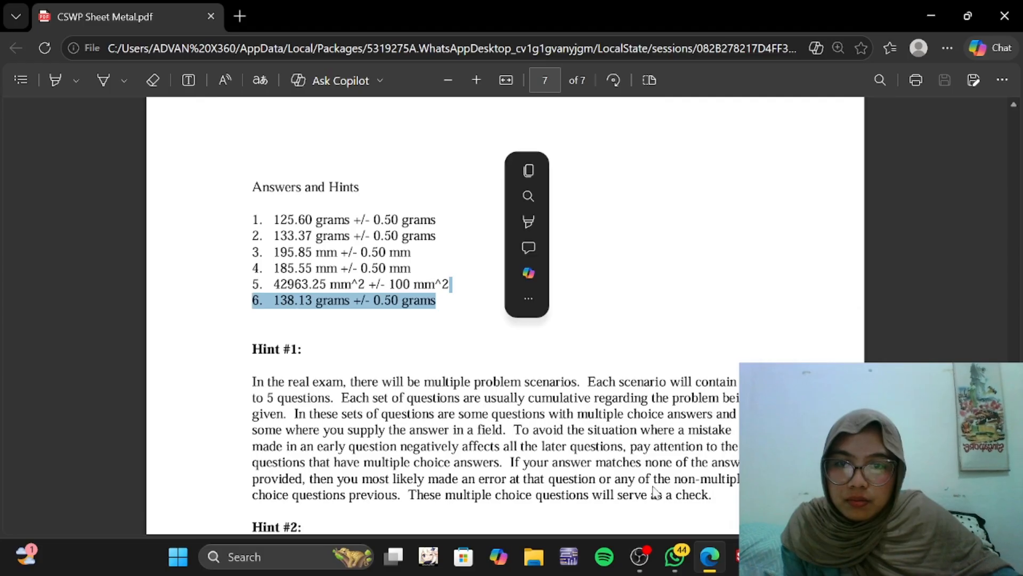
# Step: Switch to SOLIDWORKS and evaluate the mass properties of the part with both hems
pyautogui.click(738, 557)
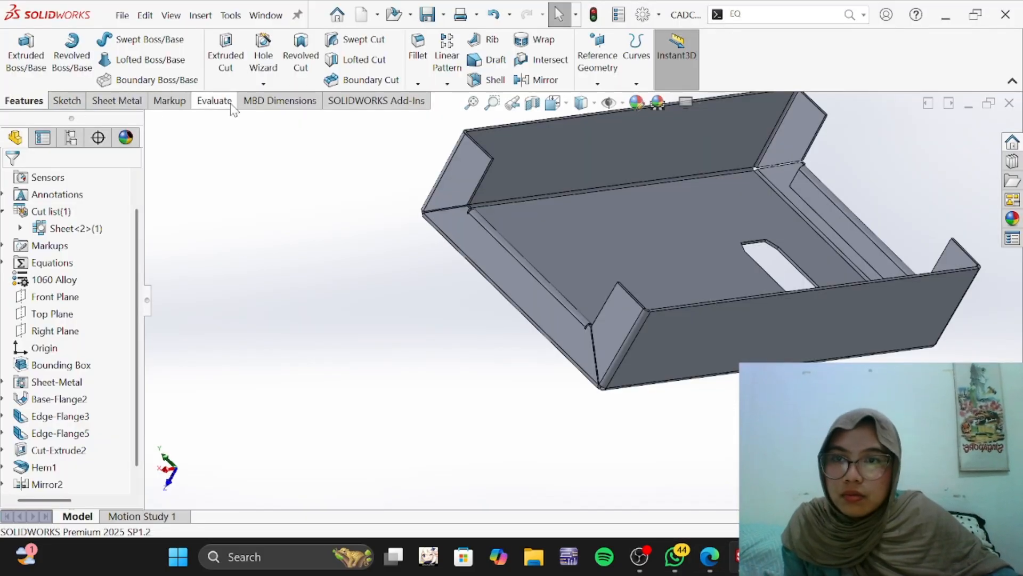
pyautogui.click(231, 105)
pyautogui.click(115, 58)
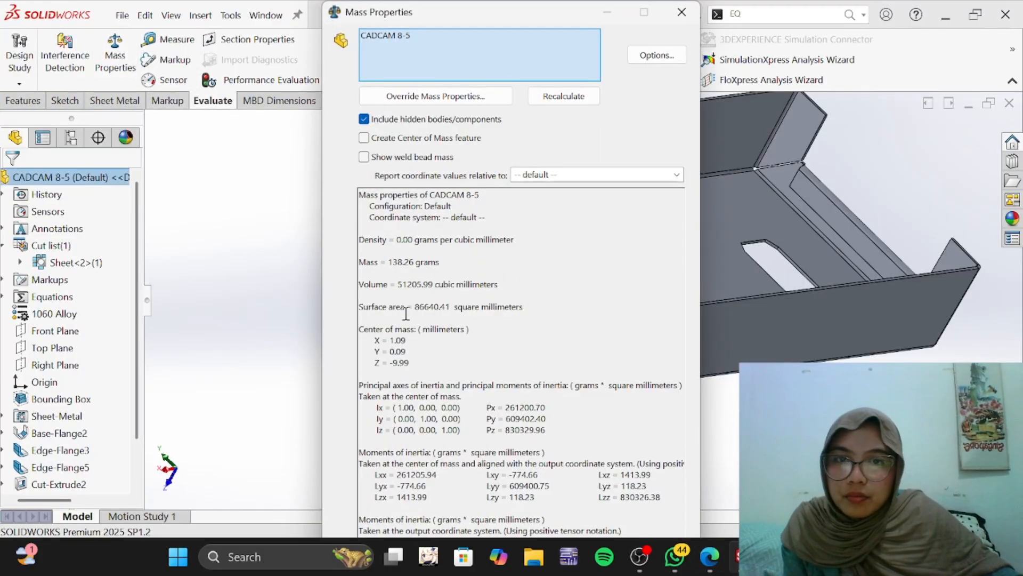
# Step: Compare the part's mass with the Question 6 answer in the PDF, and close the mass properties in SOLIDWORKS
pyautogui.click(711, 558)
pyautogui.hotkey('alt', 'Tab')
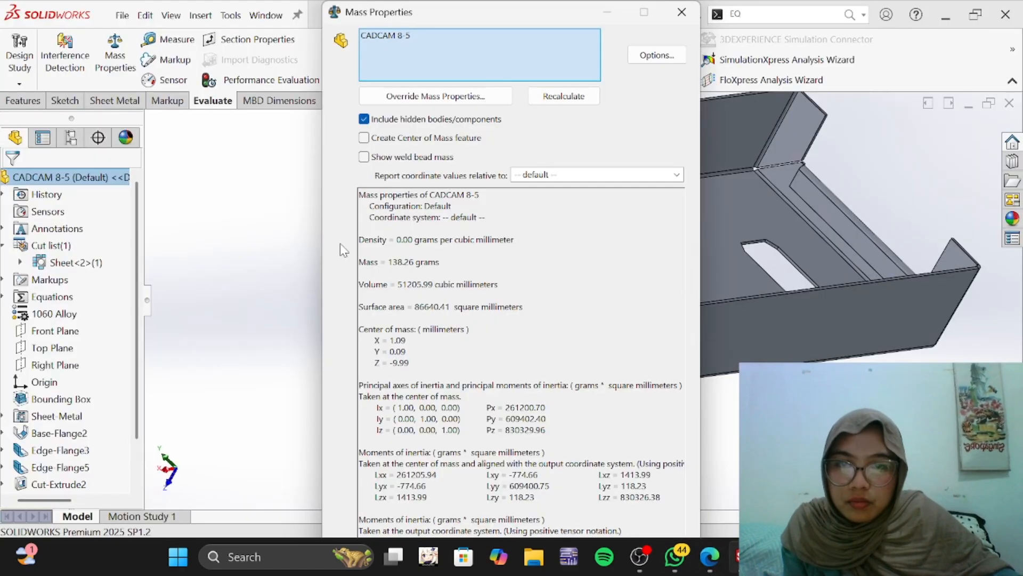
pyautogui.click(701, 555)
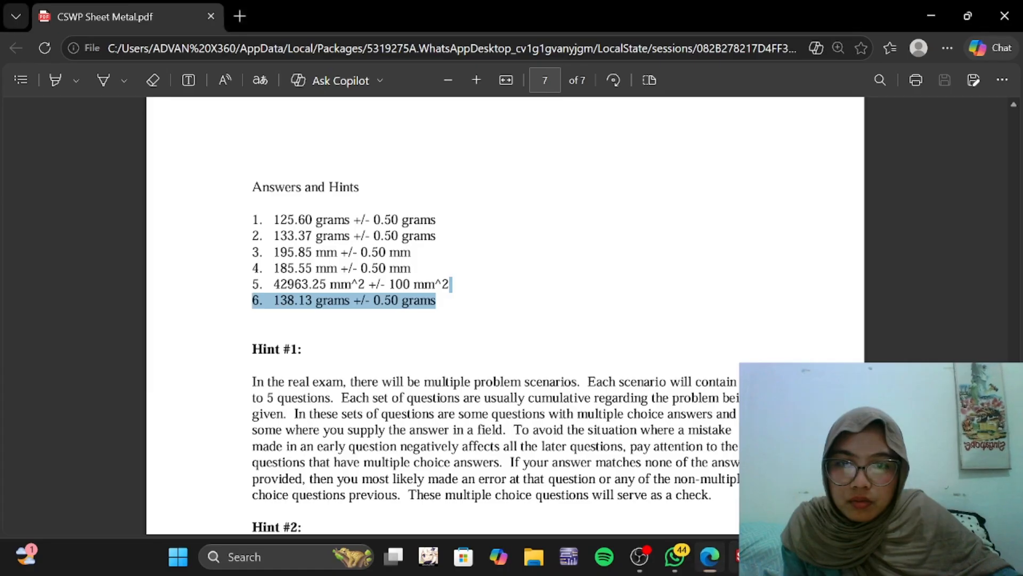
pyautogui.click(706, 556)
pyautogui.click(674, 21)
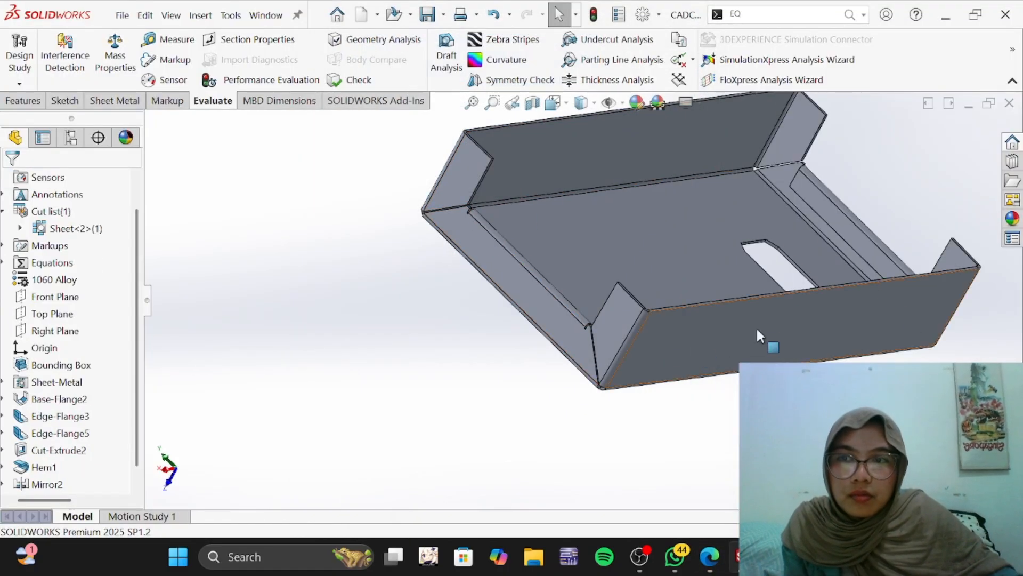
pyautogui.moveTo(768, 345); pyautogui.dragTo(448, 226, button='middle')
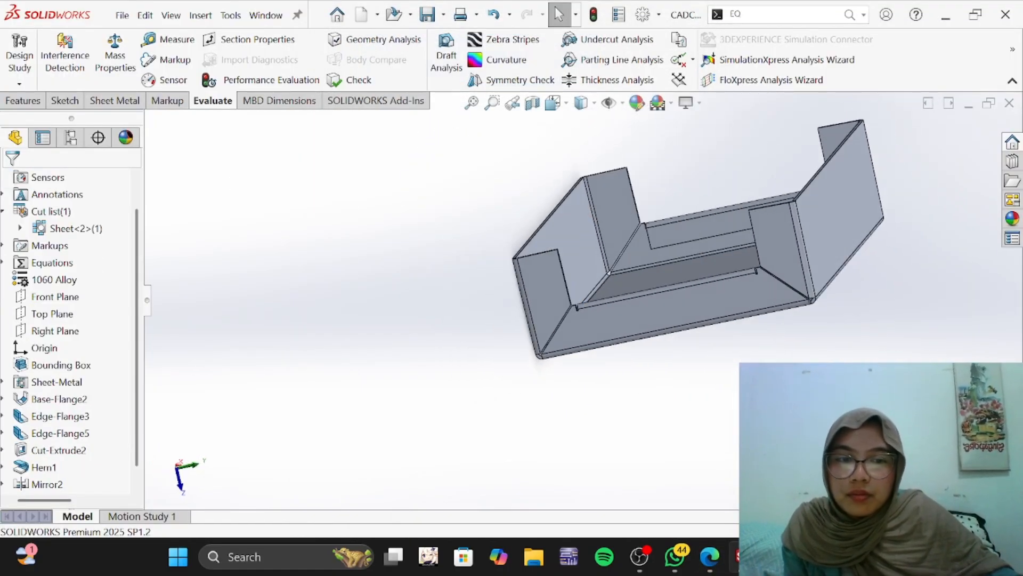
pyautogui.click(655, 554)
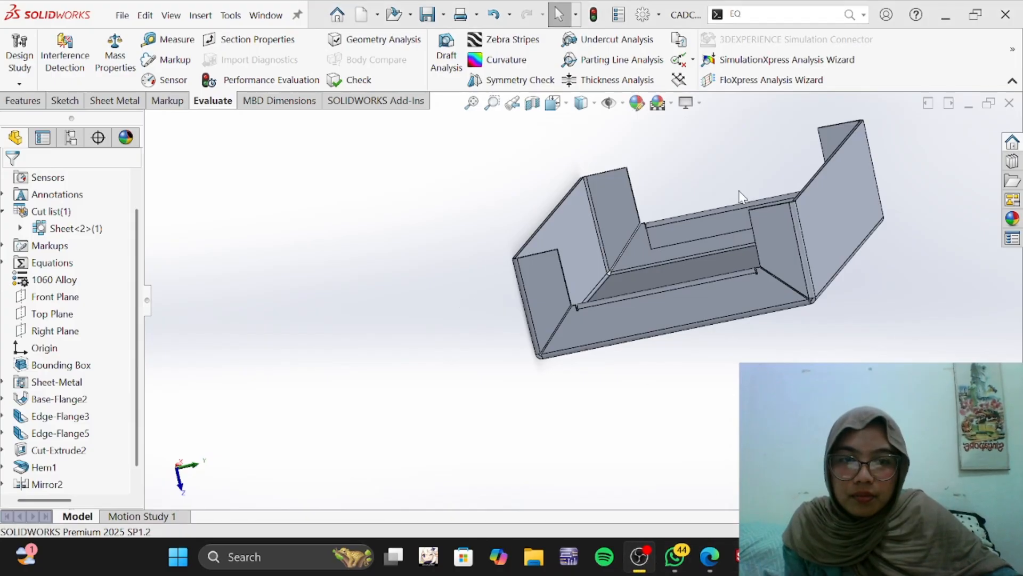